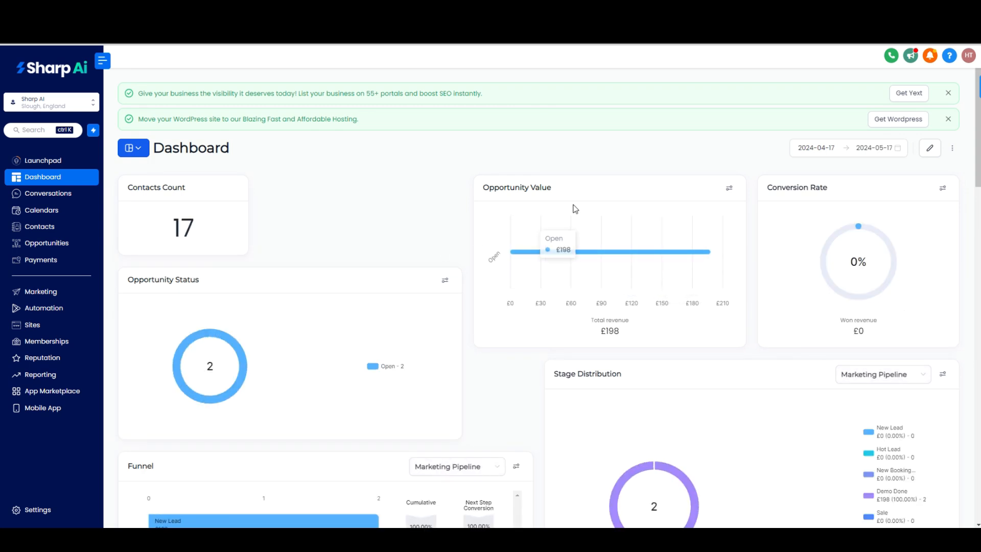
# Step: Preview the dashboard's date range presets: Last Week, Last 7 Days, This Month and This Year
pyautogui.click(898, 148)
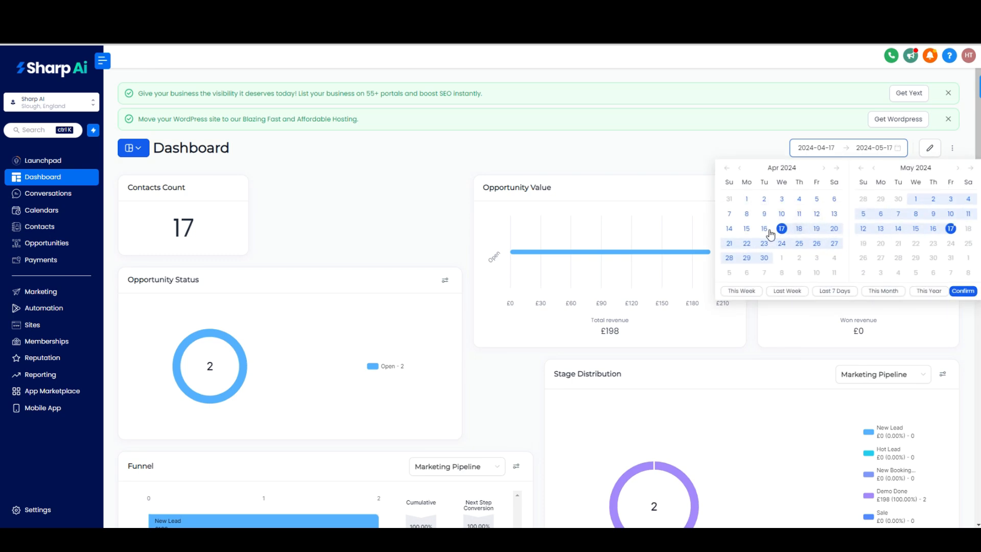
pyautogui.click(788, 292)
pyautogui.click(836, 293)
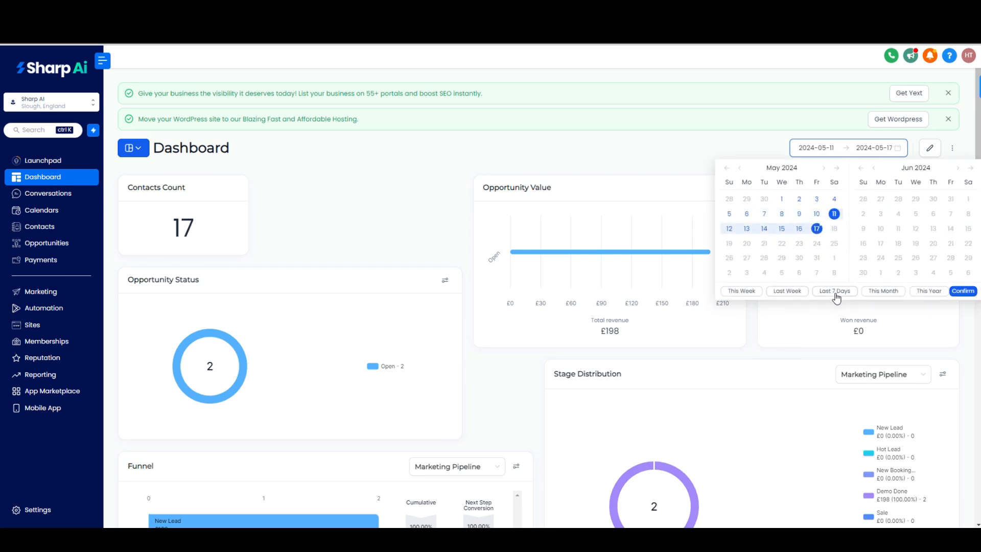
pyautogui.click(873, 298)
pyautogui.click(915, 299)
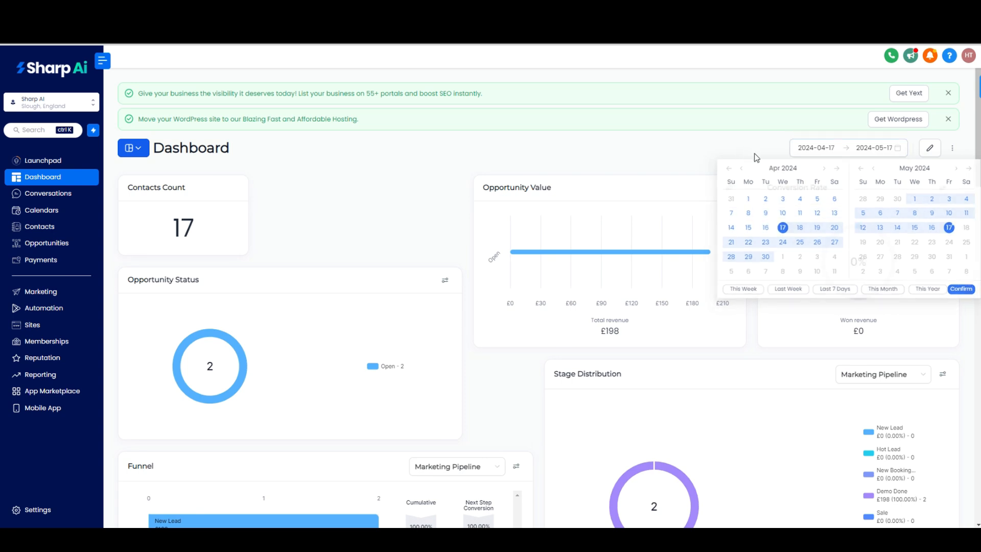
# Step: Put the dashboard in edit mode, browse the Contacts widgets that can be added, and cancel the edit
pyautogui.click(929, 149)
pyautogui.click(930, 149)
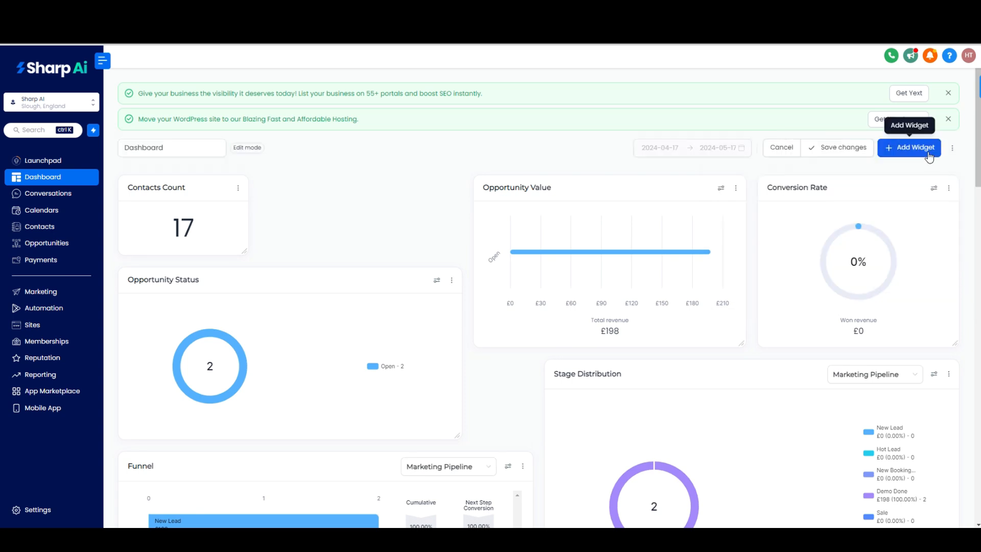
pyautogui.click(890, 149)
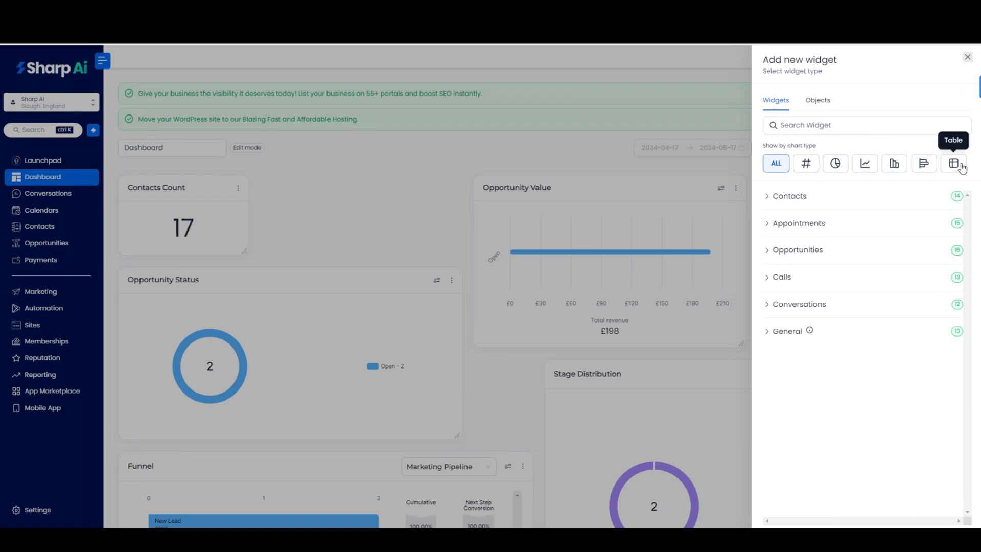
pyautogui.click(779, 201)
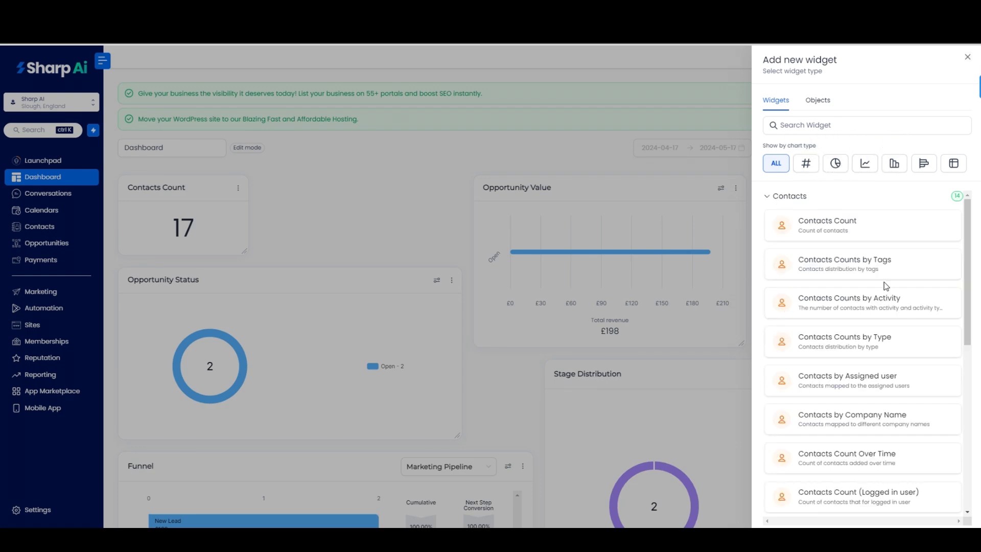
pyautogui.scroll(-1, 886, 287)
pyautogui.scroll(1, 886, 289)
pyautogui.click(967, 57)
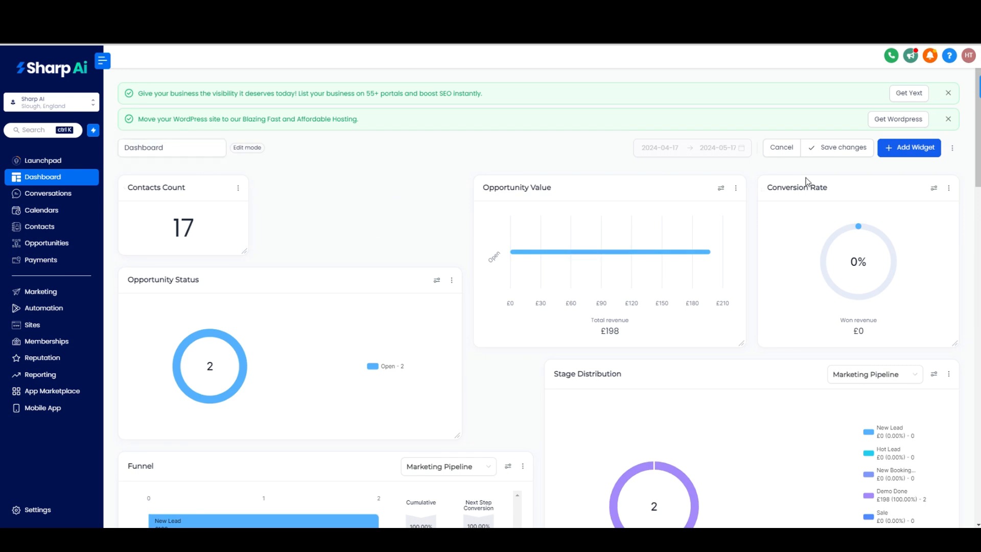
pyautogui.click(778, 150)
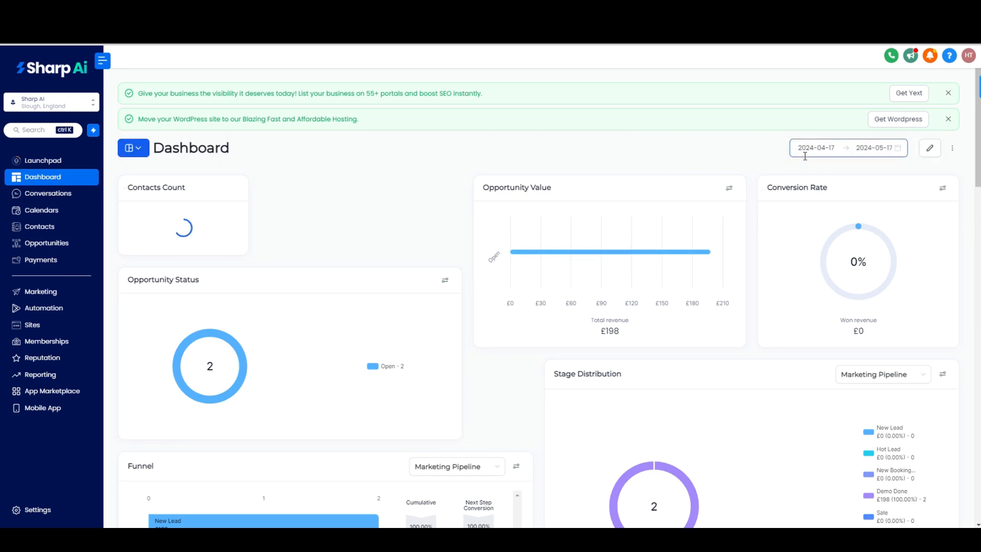
# Step: Examine the list of saved dashboards and the management options for the current dashboard, including cloning, timezone and permissions
pyautogui.click(136, 149)
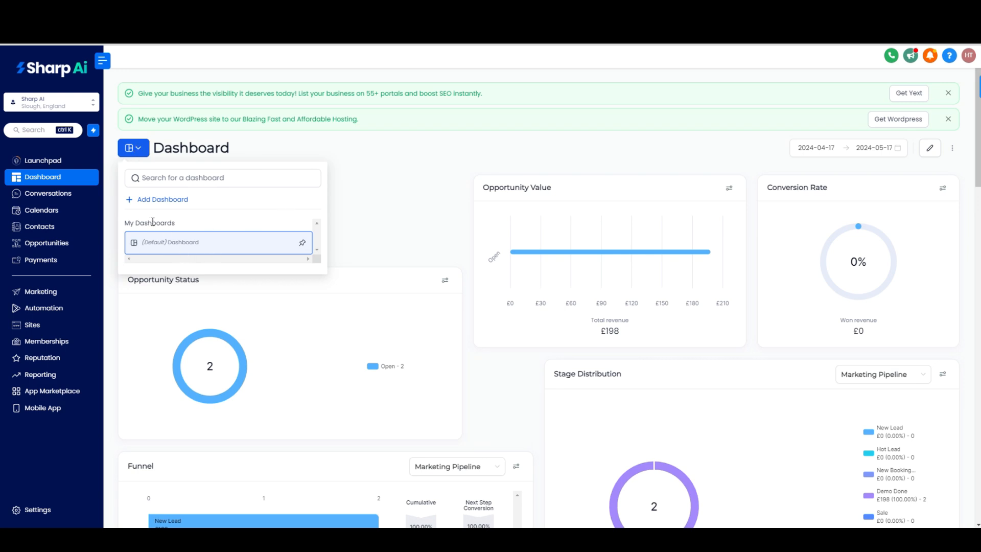
pyautogui.click(390, 167)
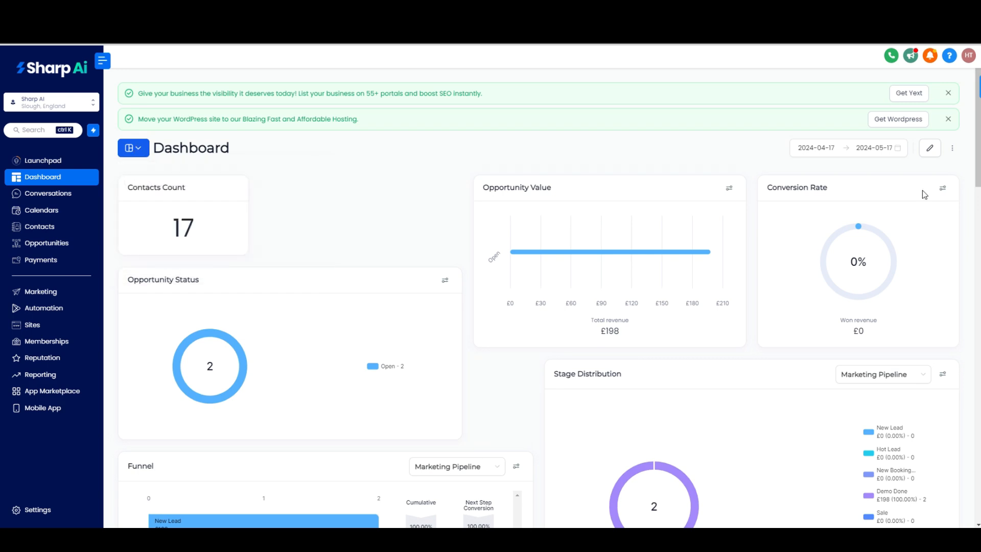
pyautogui.click(952, 147)
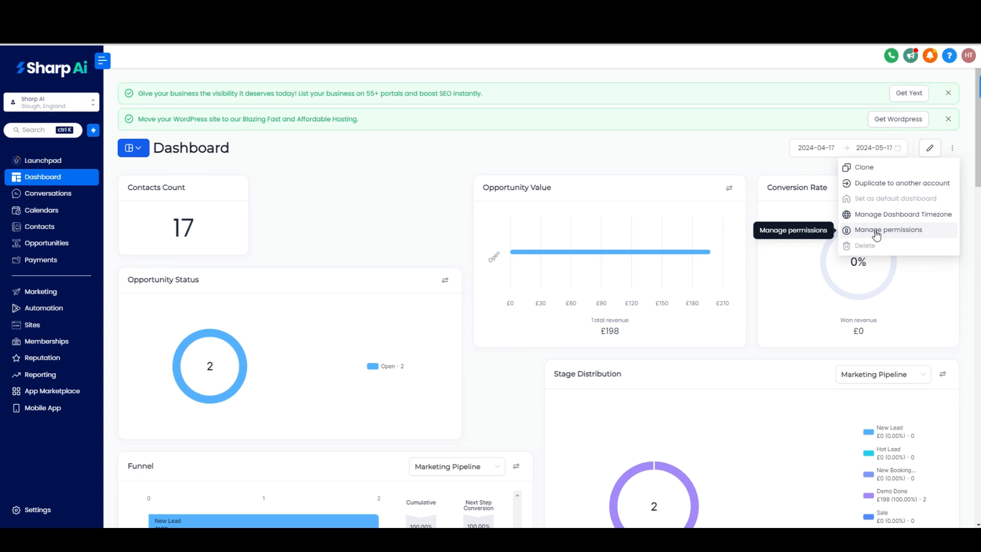
pyautogui.click(378, 210)
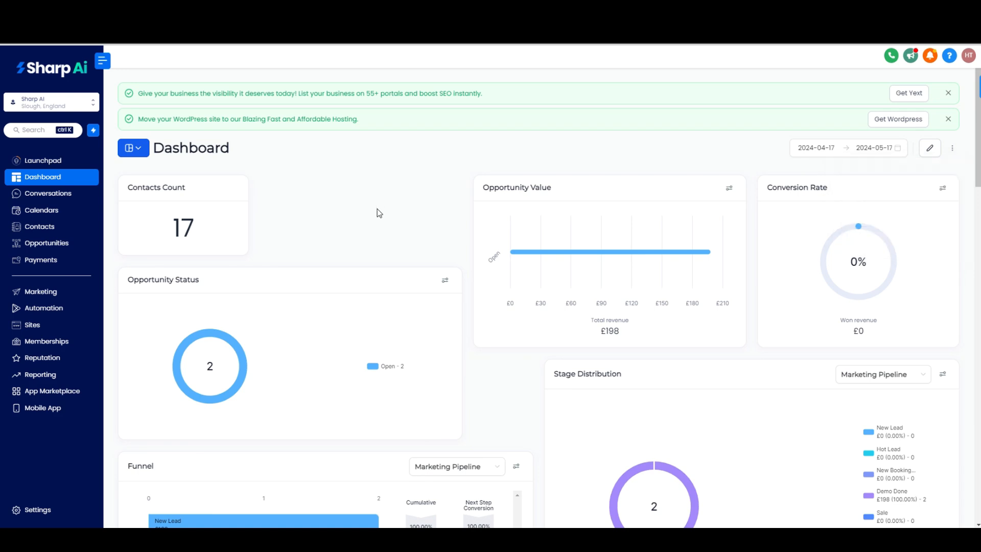
# Step: Review the Conversations section: the inbox, manual actions, message templates with their add options, and trigger links
pyautogui.click(29, 193)
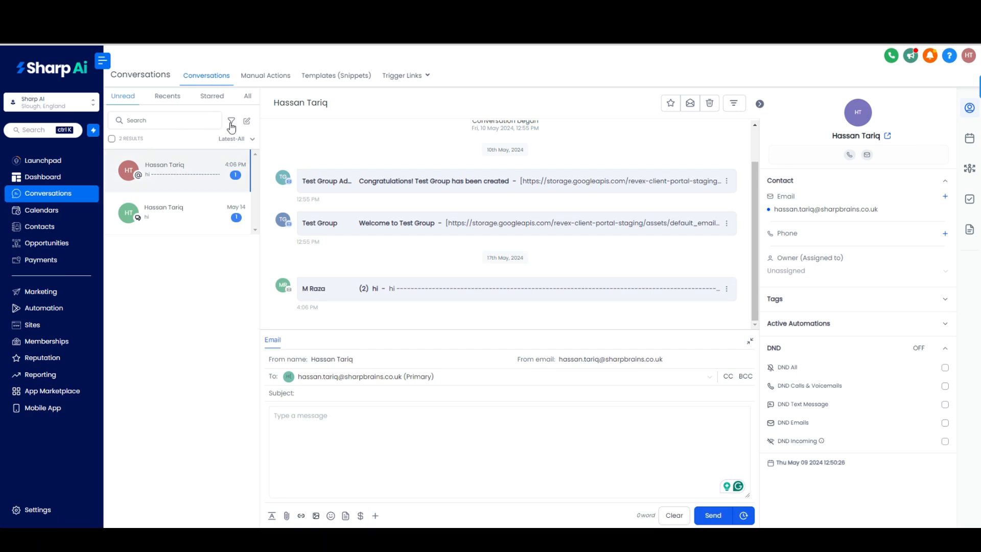
pyautogui.click(285, 84)
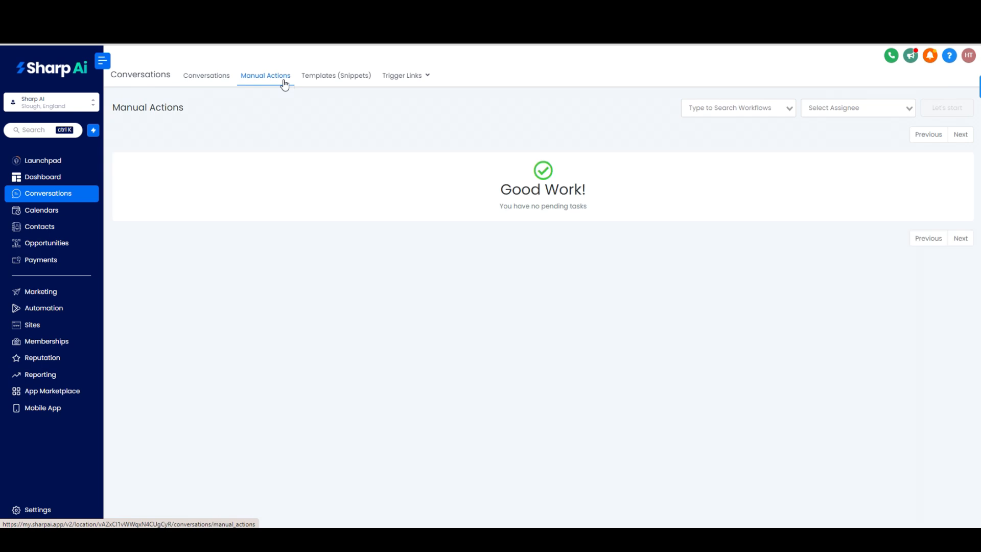
pyautogui.click(324, 85)
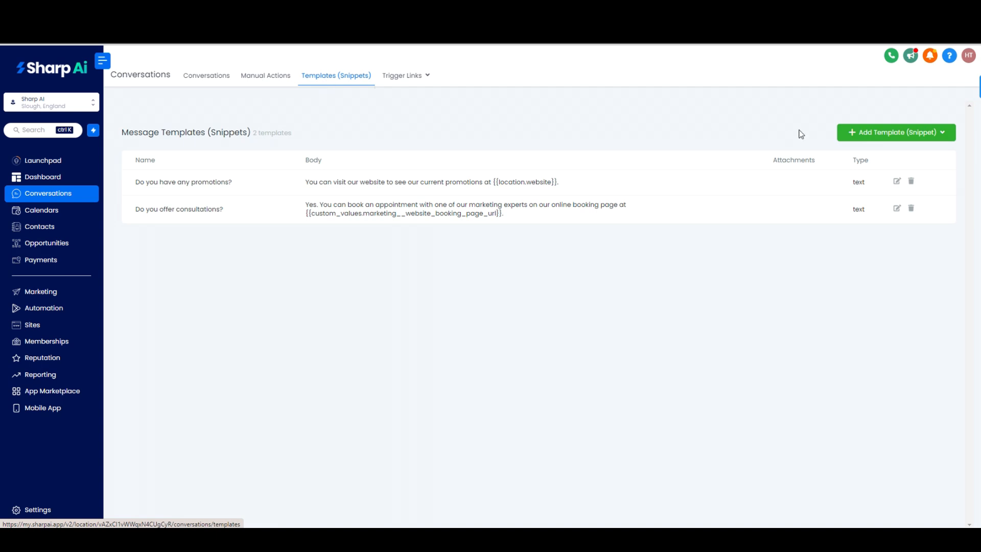
pyautogui.click(863, 133)
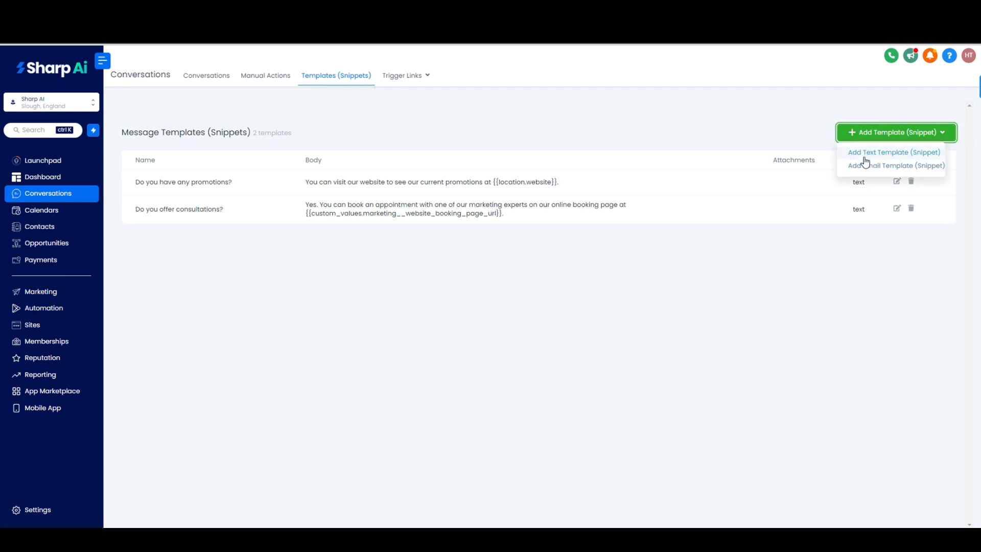
pyautogui.click(593, 130)
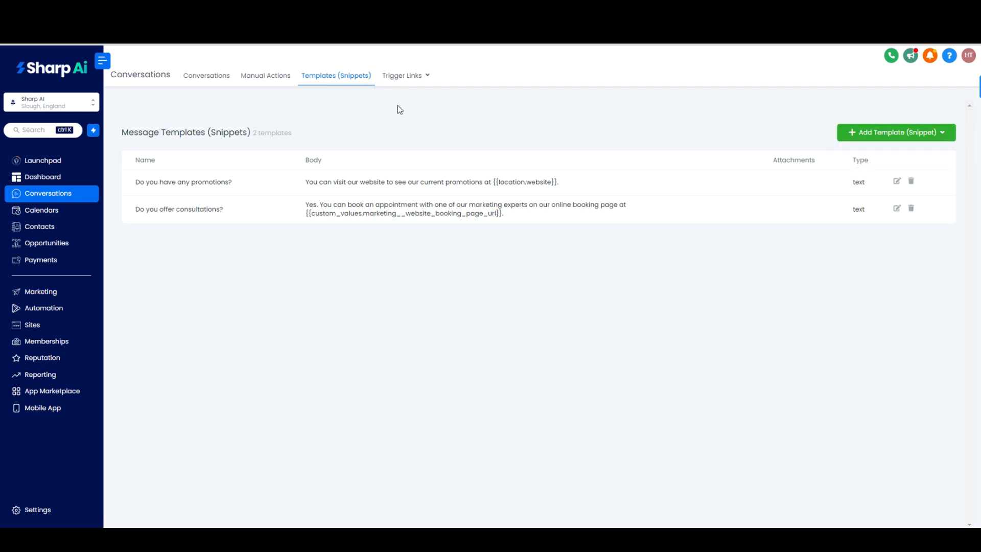
pyautogui.moveTo(388, 80)
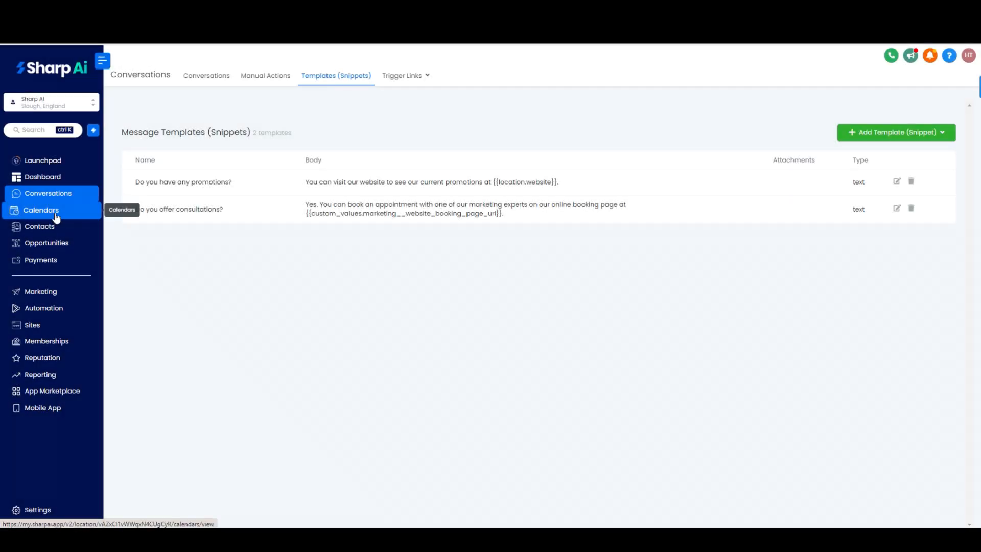
# Step: View the weekly calendar and the appointments list, and open the calendar settings
pyautogui.click(62, 209)
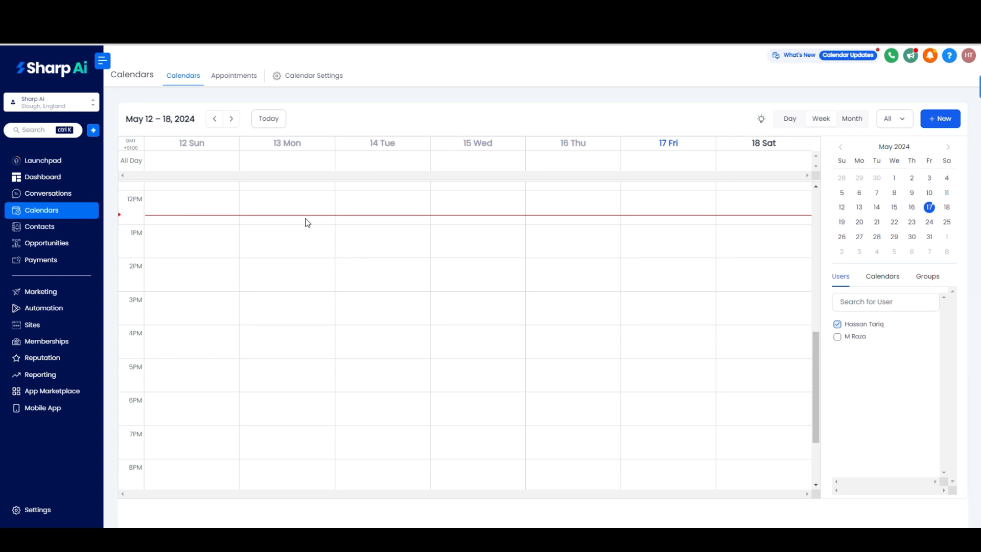
pyautogui.click(243, 83)
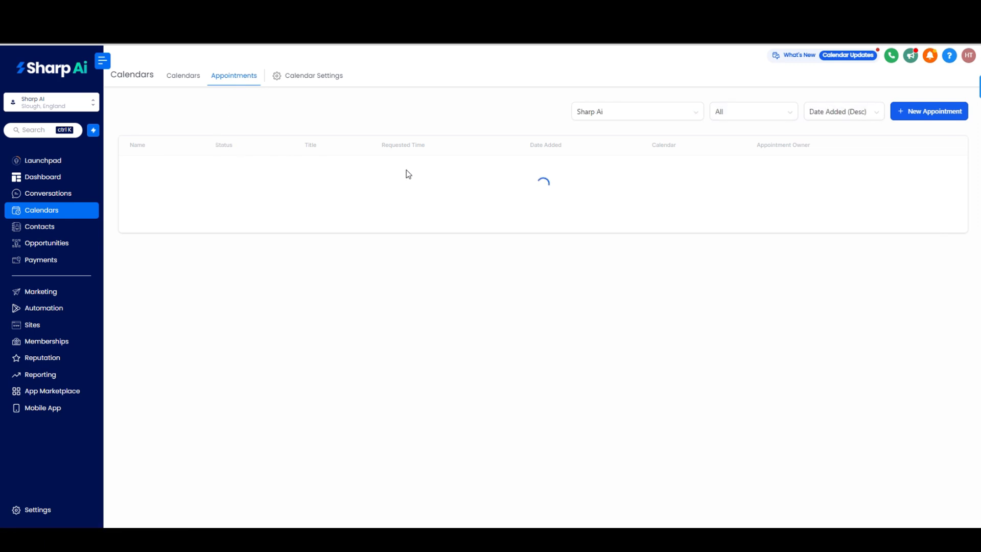
pyautogui.click(321, 76)
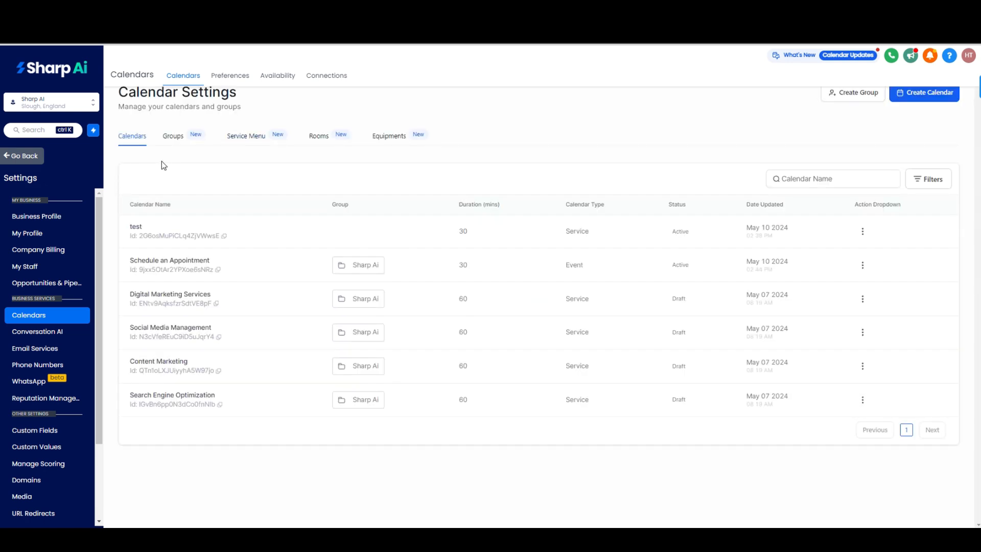
# Step: Examine the scheduling types for a new calendar and the Groups, Service Menu, Rooms and Equipments lists
pyautogui.click(920, 97)
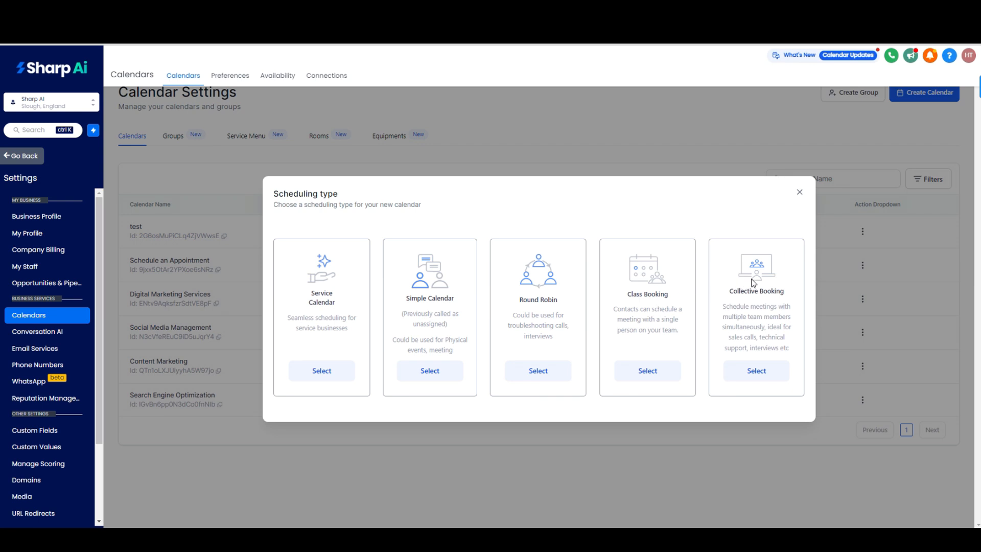
pyautogui.click(799, 193)
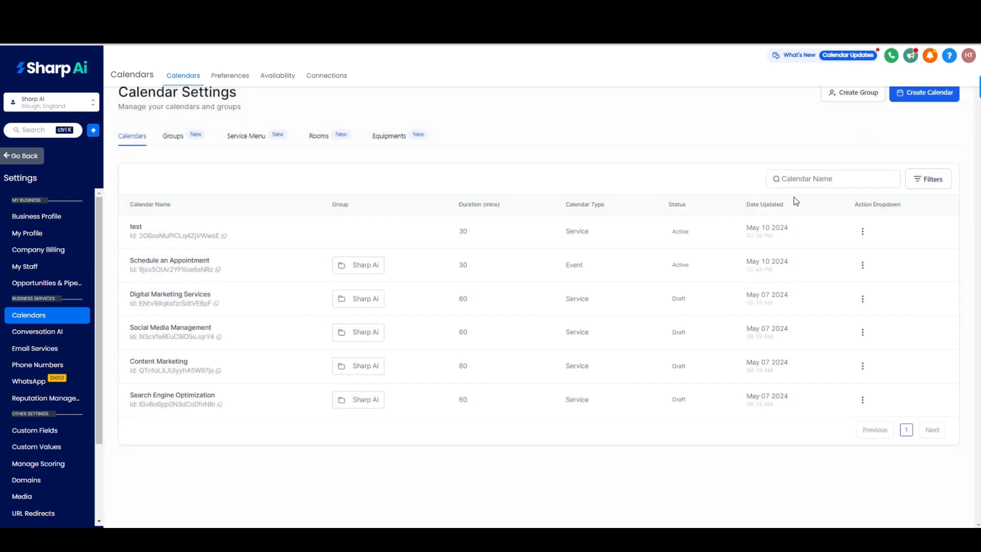
pyautogui.click(172, 134)
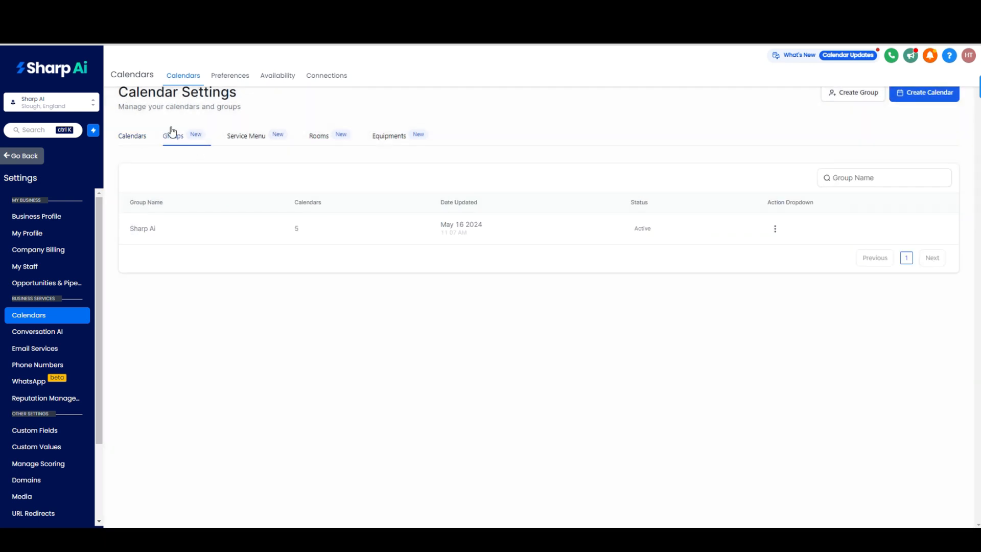
pyautogui.click(242, 140)
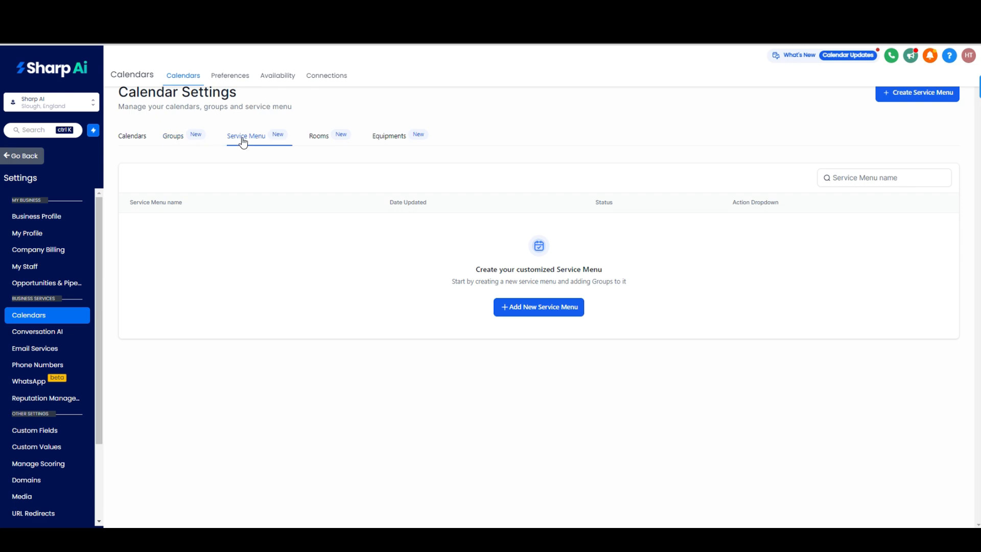
pyautogui.click(315, 140)
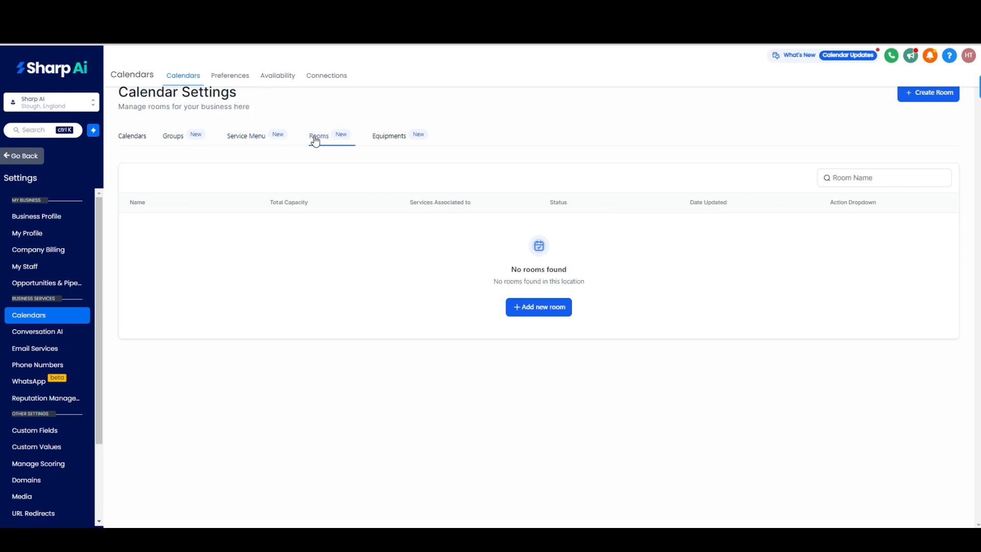
pyautogui.click(384, 135)
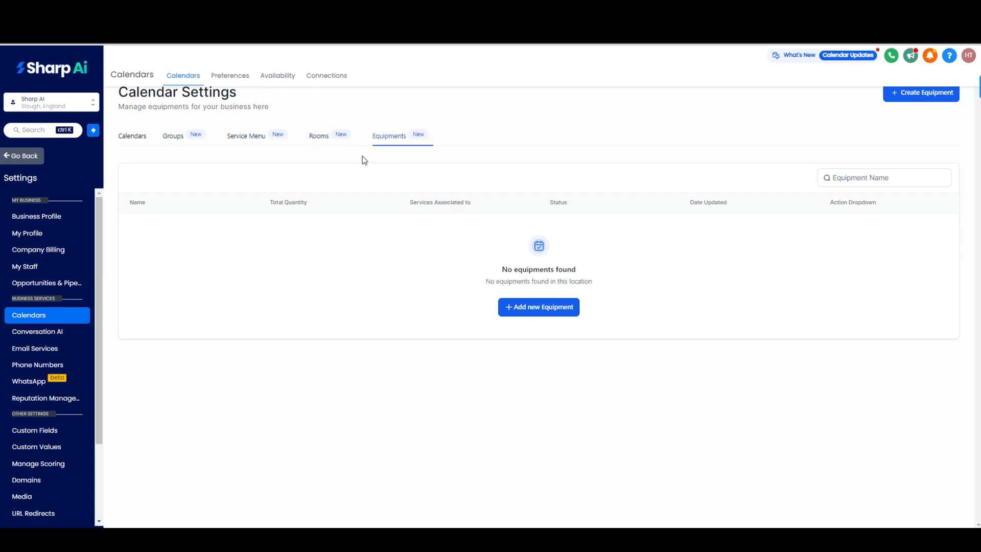
# Step: Choose Full Address as the meeting location in the user's calendar preferences
pyautogui.click(241, 77)
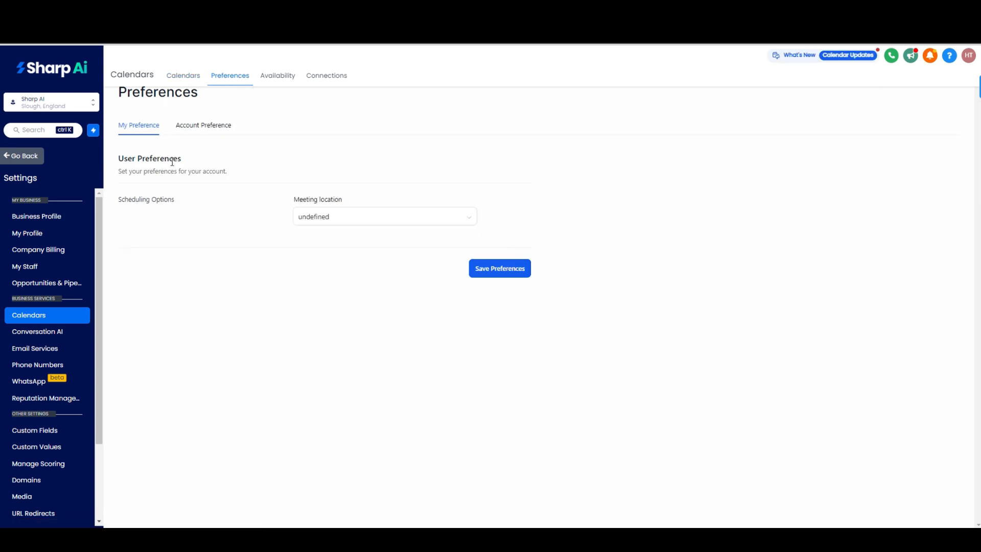
pyautogui.click(392, 219)
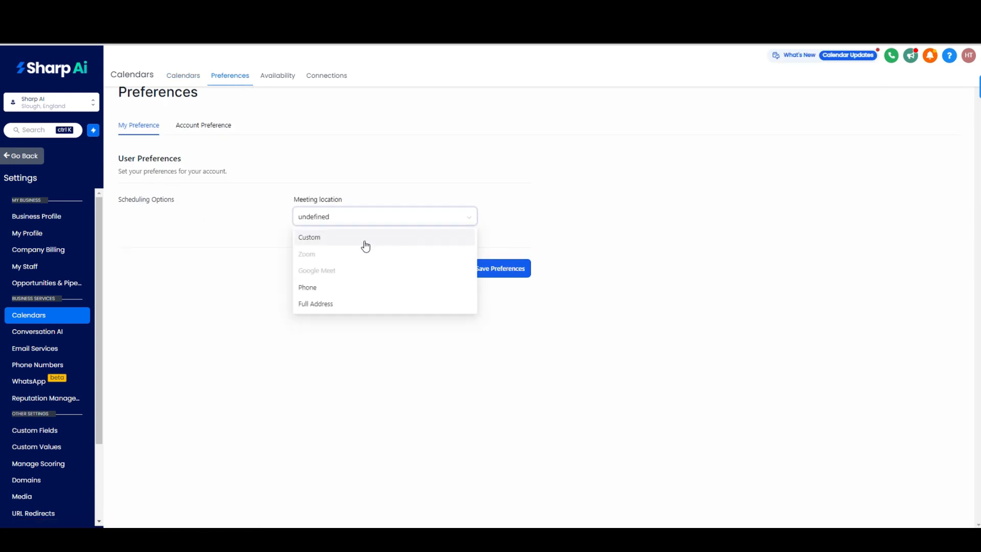
pyautogui.click(329, 305)
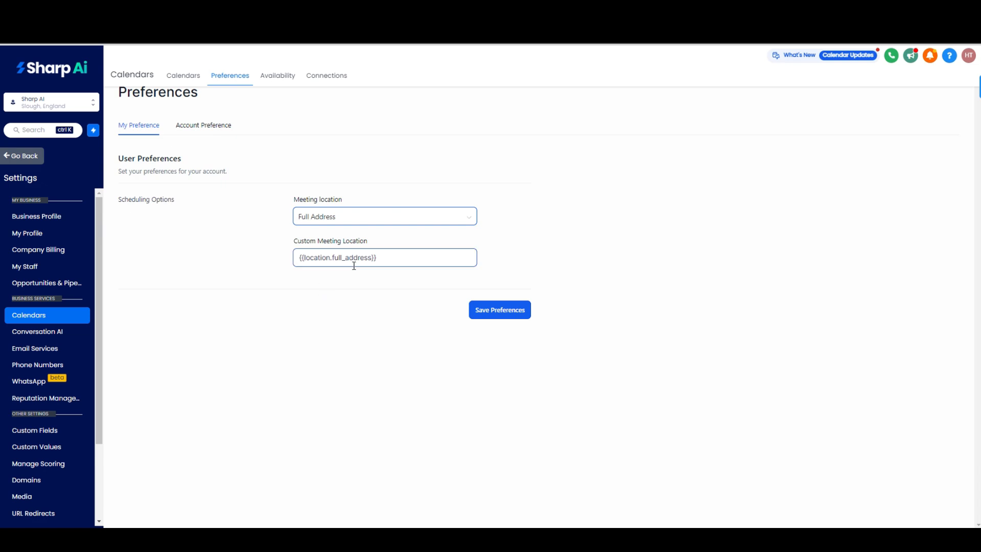
# Step: Review the account preferences, working-hours availability, and calendar and conferencing connections in the calendar settings
pyautogui.click(218, 128)
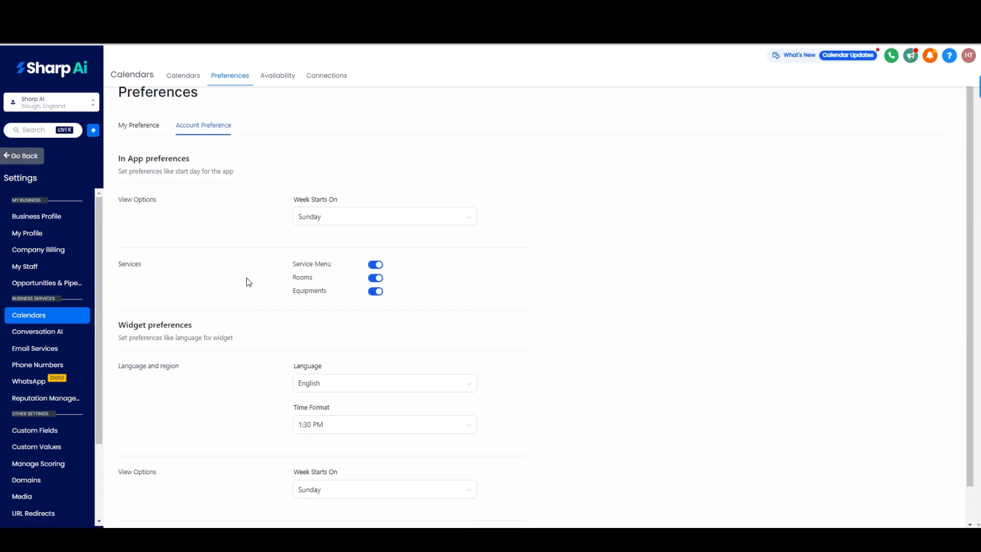
pyautogui.click(284, 80)
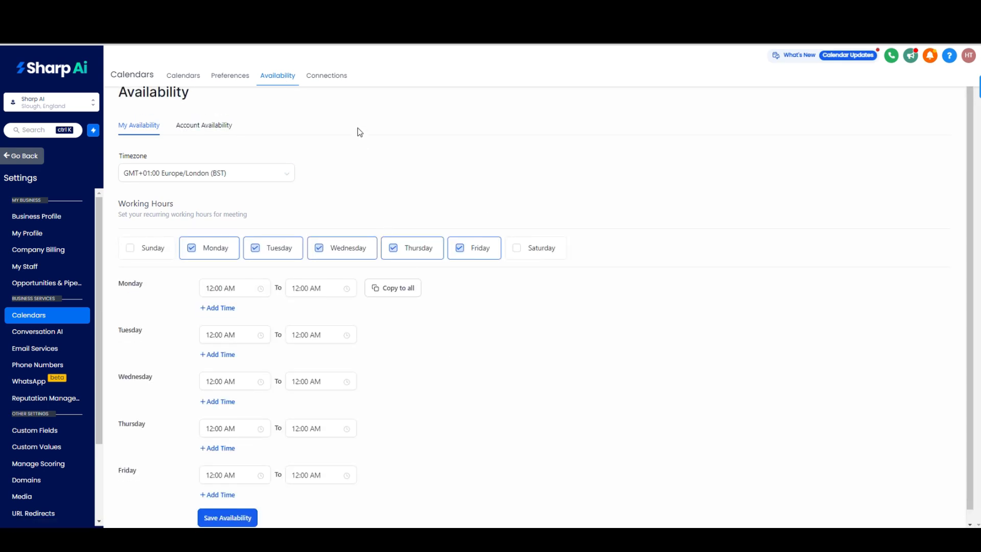
pyautogui.click(326, 75)
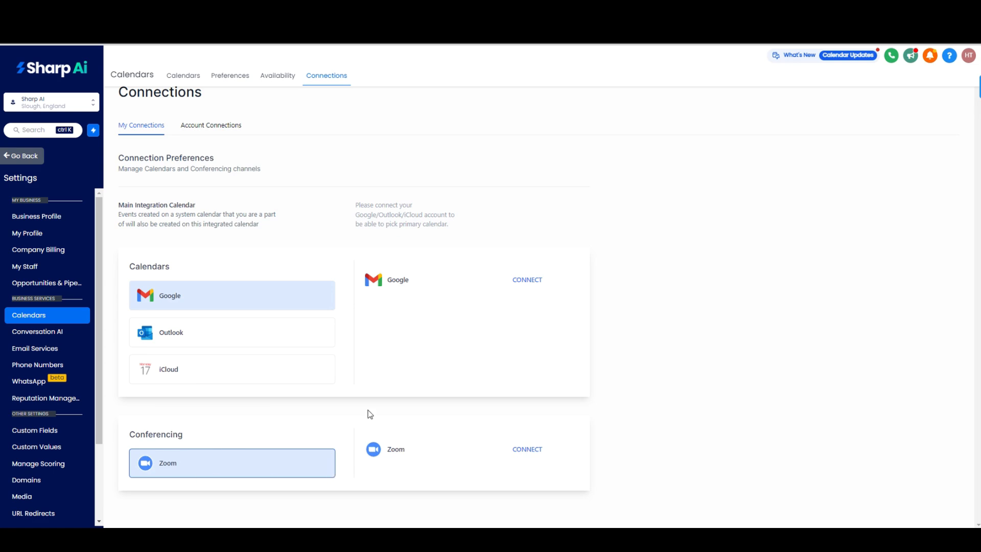
# Step: Leave the calendar settings and examine the blank new-contact form in Contacts, closing it without saving
pyautogui.click(25, 156)
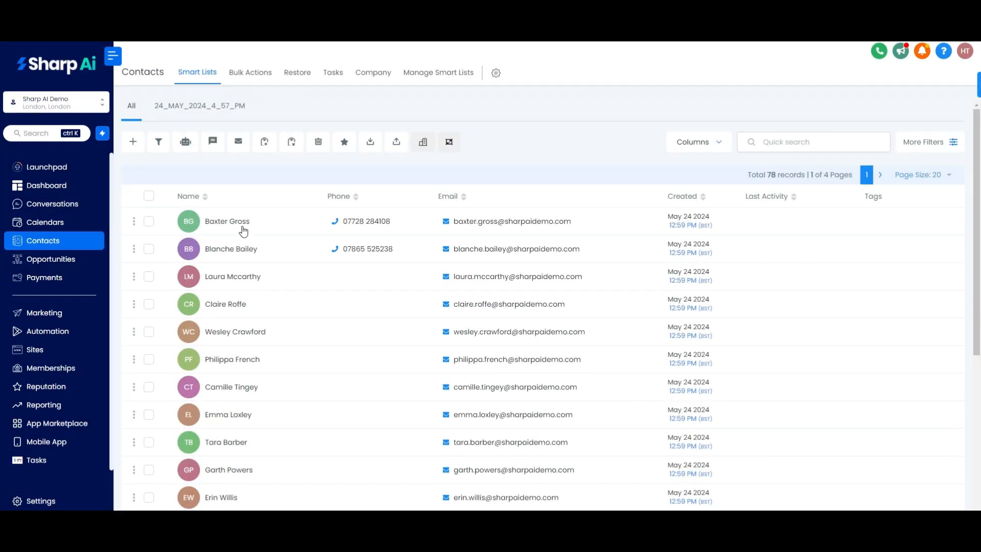
pyautogui.click(133, 143)
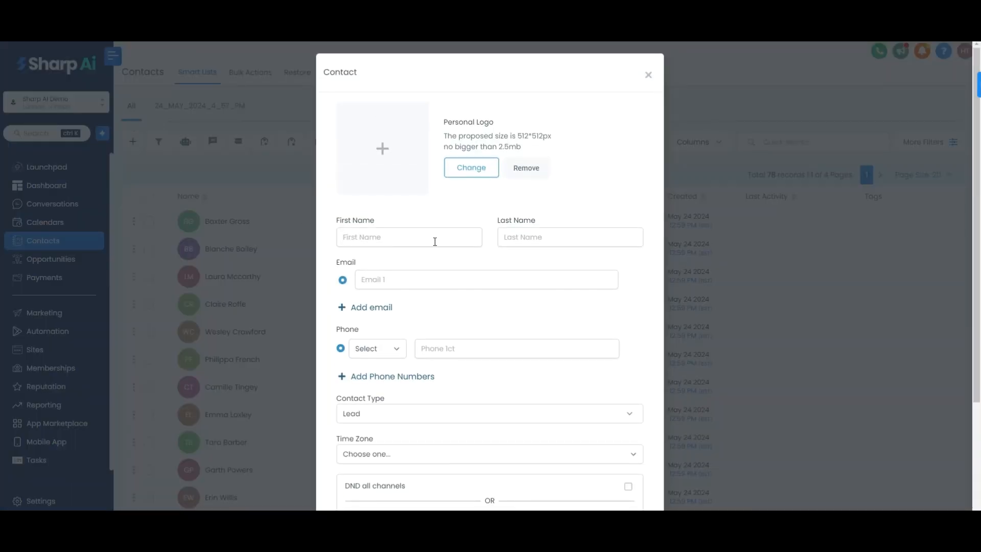
pyautogui.scroll(-3, 546, 299)
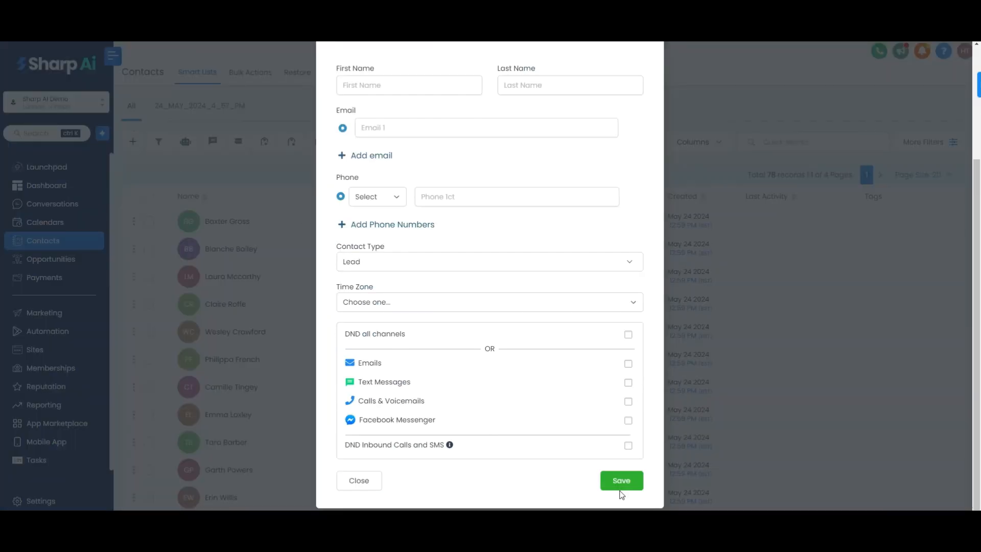
pyautogui.scroll(3, 628, 430)
pyautogui.click(648, 74)
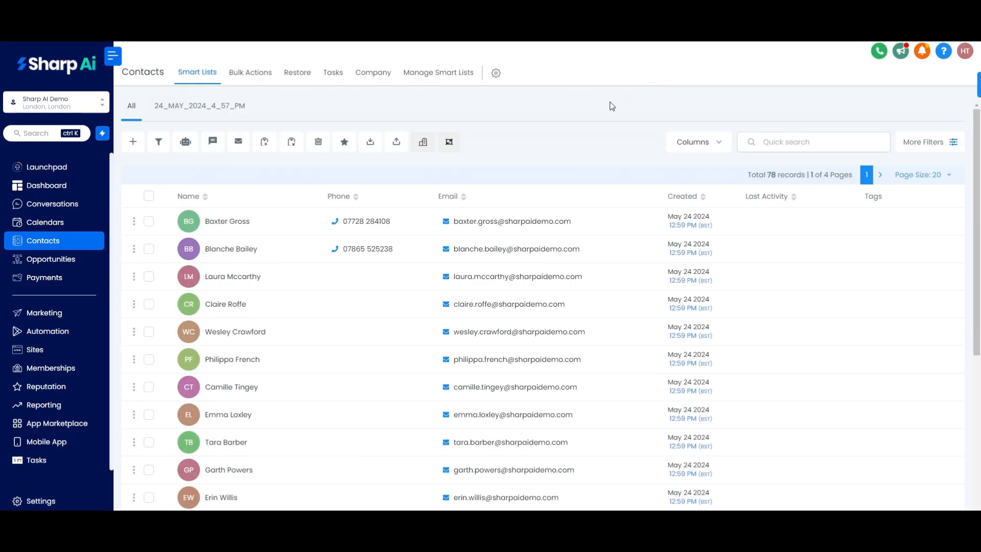
# Step: Try a CSV contact import through upload, field mapping and final details, enabling list creation and the consent confirmation, and cancel it
pyautogui.click(397, 144)
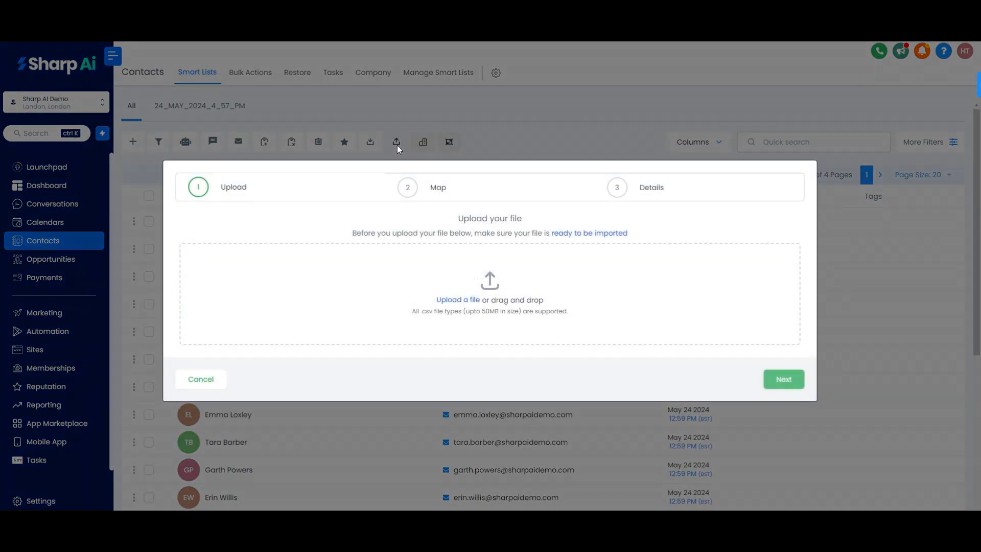
pyautogui.click(439, 300)
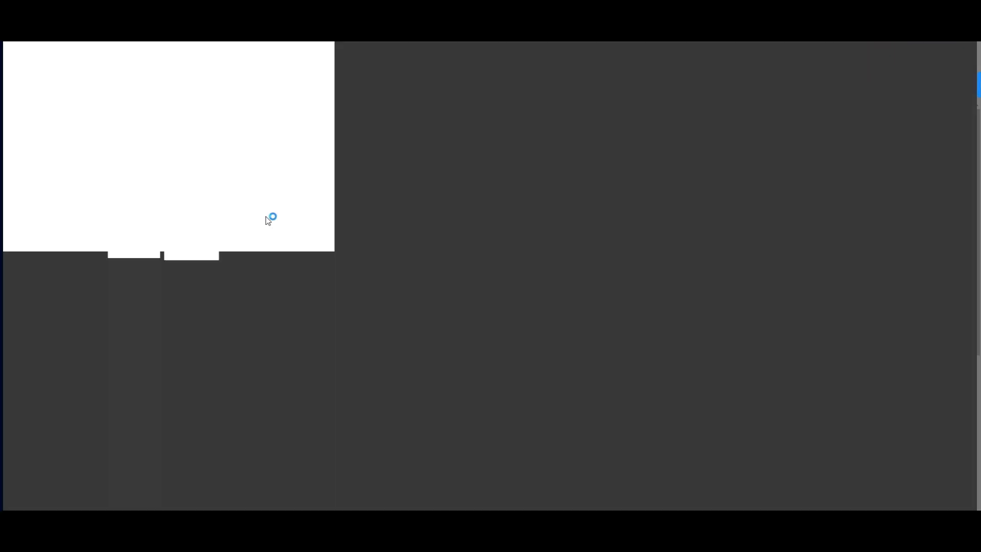
pyautogui.doubleClick(149, 108)
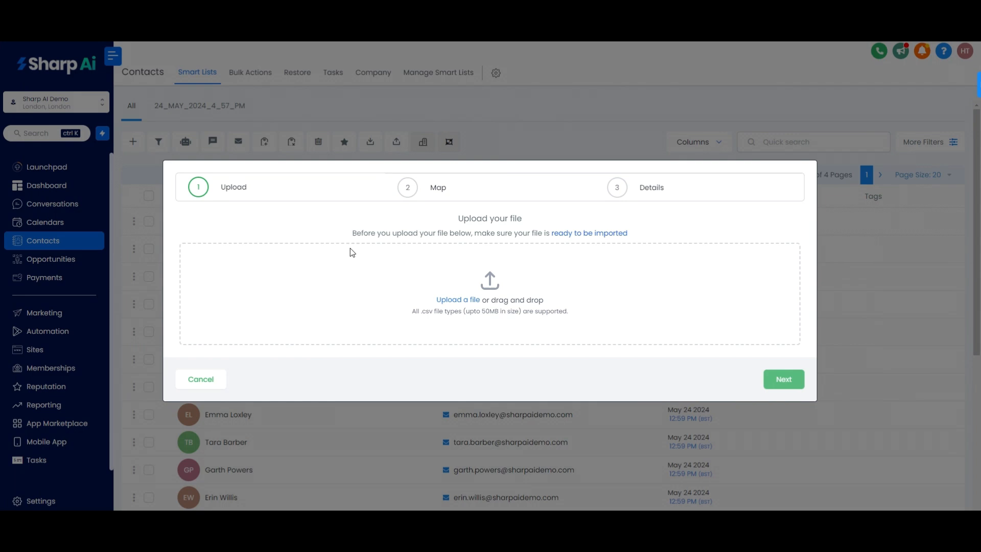
pyautogui.click(784, 383)
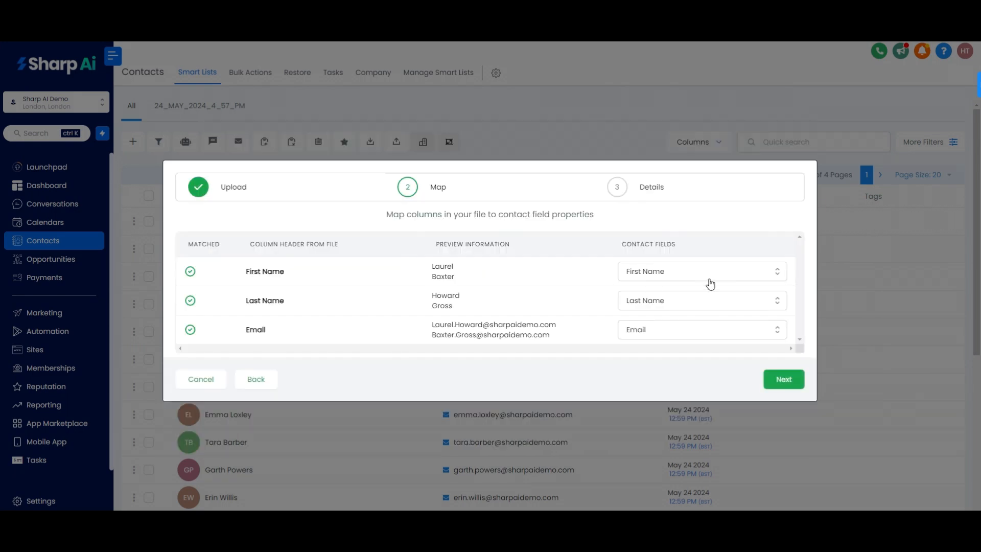
pyautogui.click(780, 378)
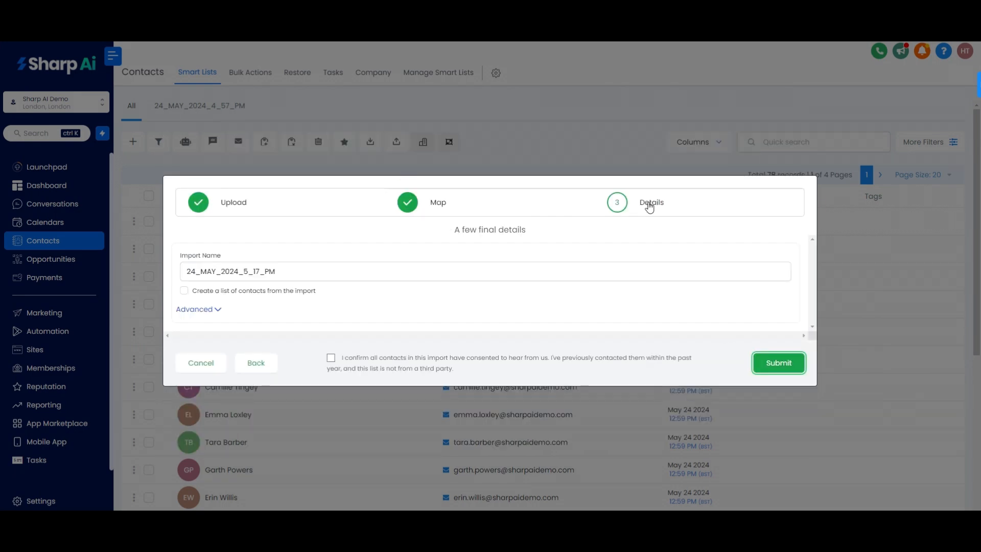
pyautogui.click(285, 292)
pyautogui.click(330, 358)
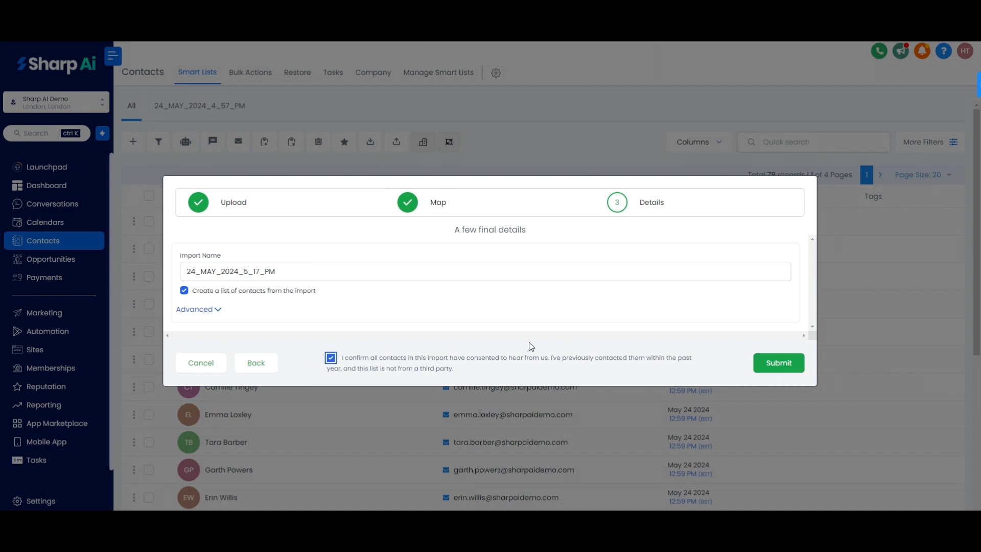
pyautogui.click(211, 366)
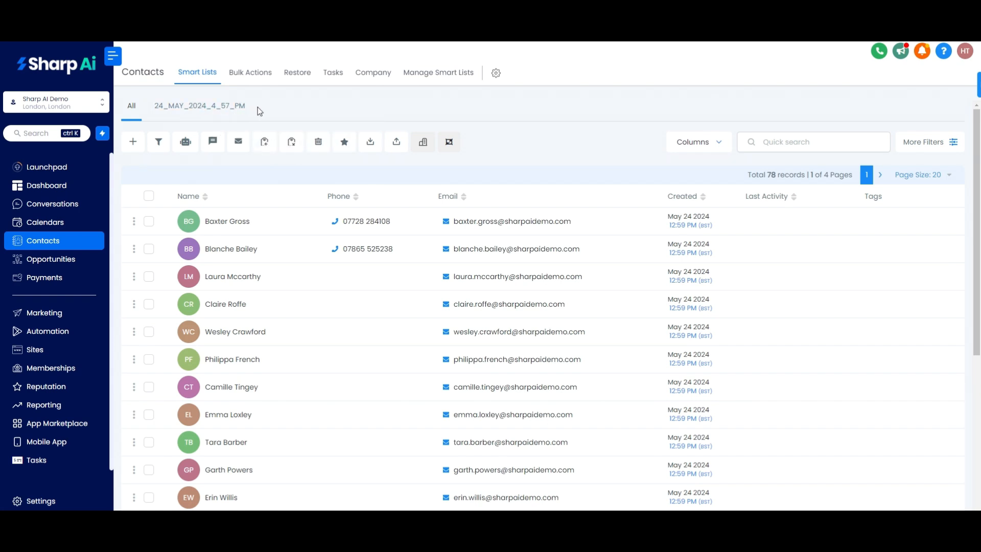
# Step: View the 24_MAY_2024_4_57_PM smart list and the contacts' Bulk Actions, Restore, Tasks, Company and Manage Smart Lists pages
pyautogui.click(214, 107)
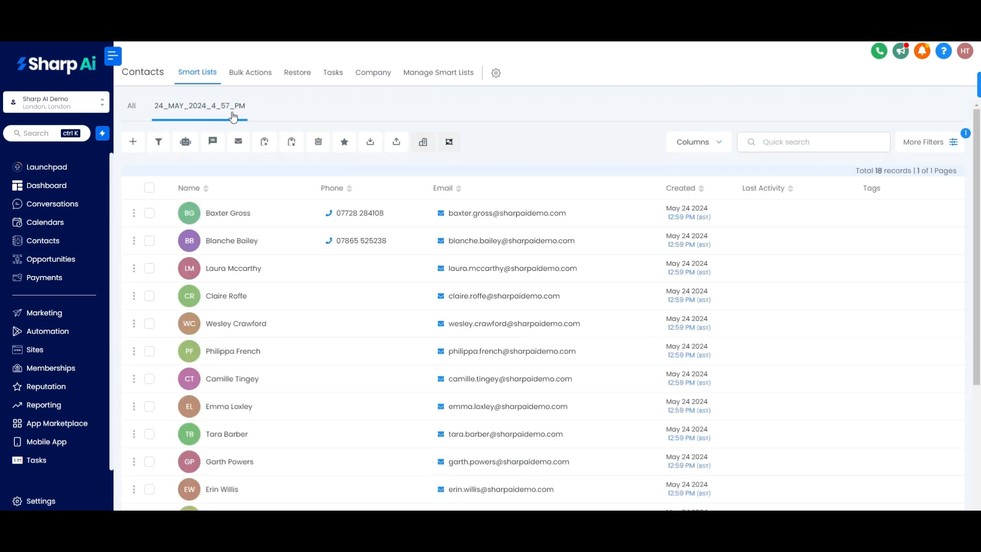
pyautogui.click(253, 77)
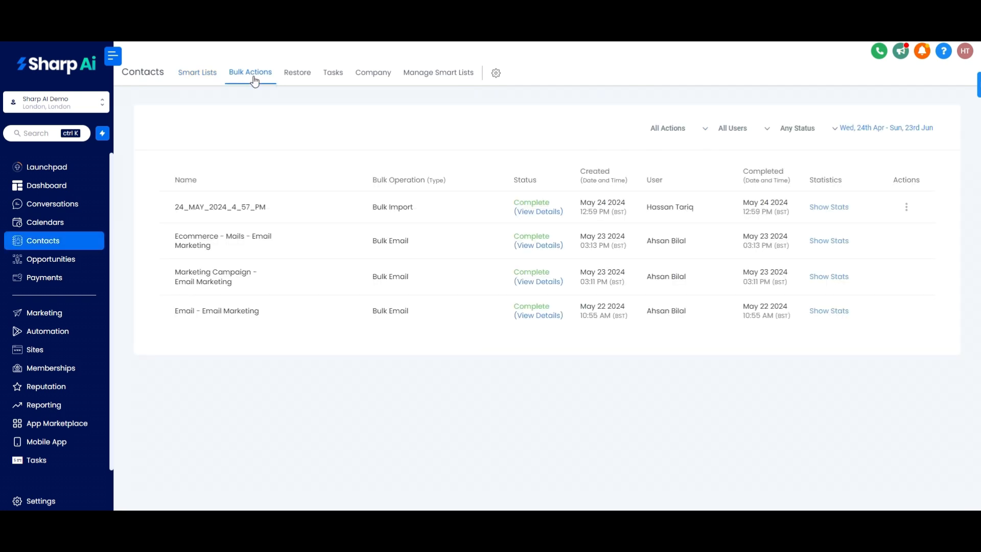
pyautogui.click(297, 77)
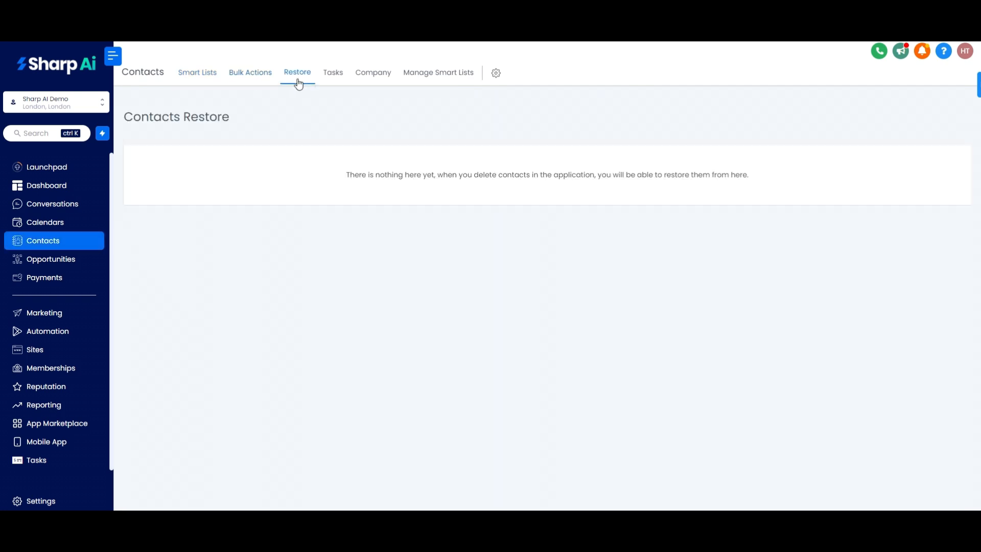
pyautogui.click(334, 80)
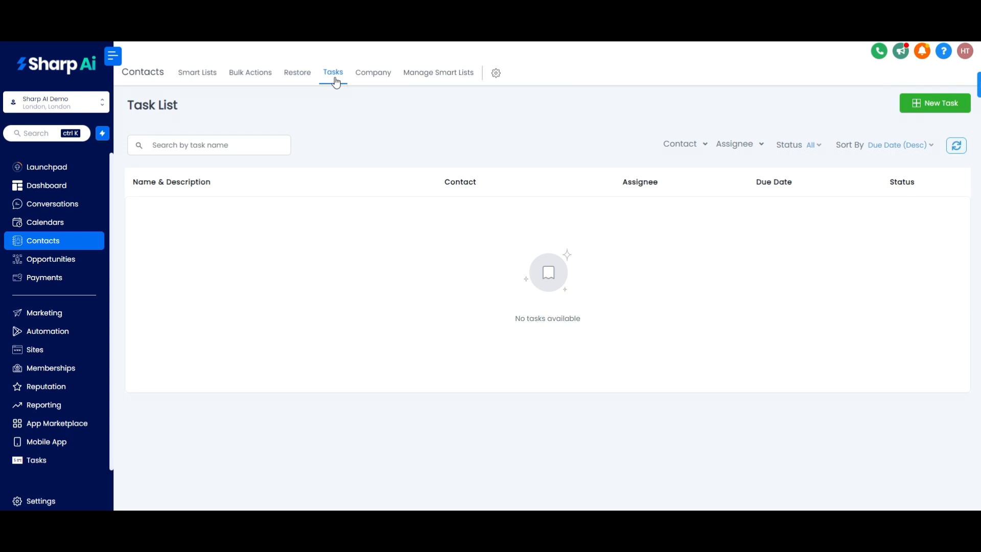
pyautogui.click(375, 86)
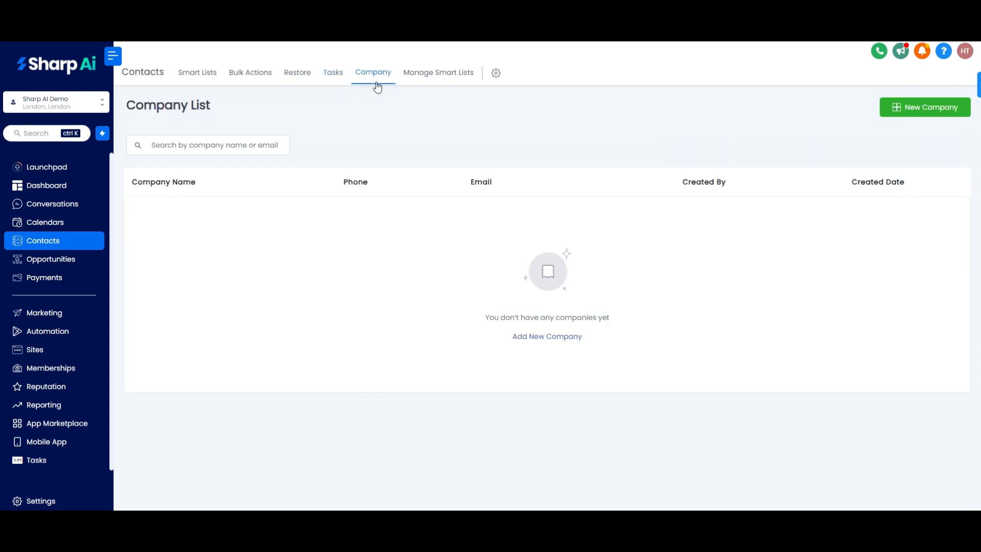
pyautogui.click(412, 78)
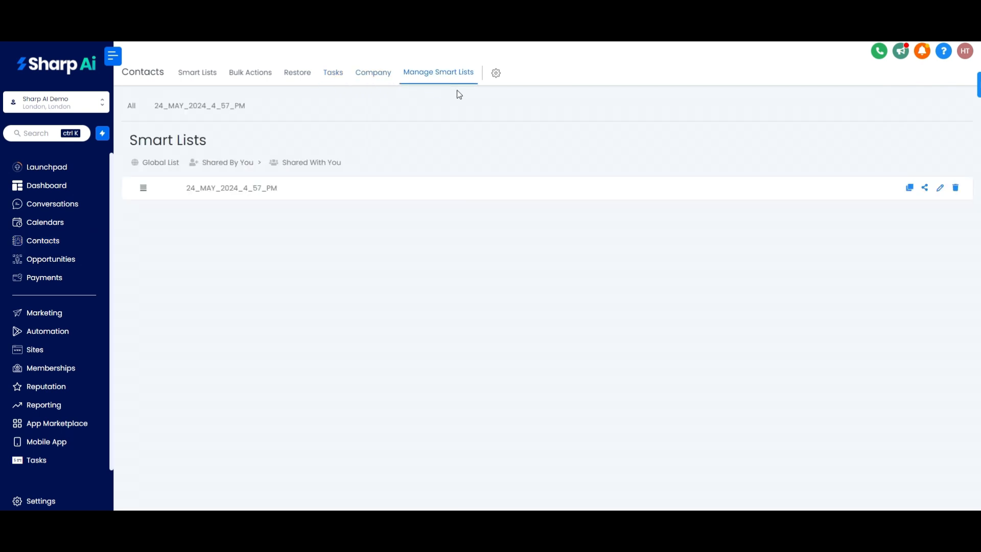
# Step: View the Opportunities board and the pipelines list, and examine the new-pipeline form's name and stage fields without saving
pyautogui.click(87, 260)
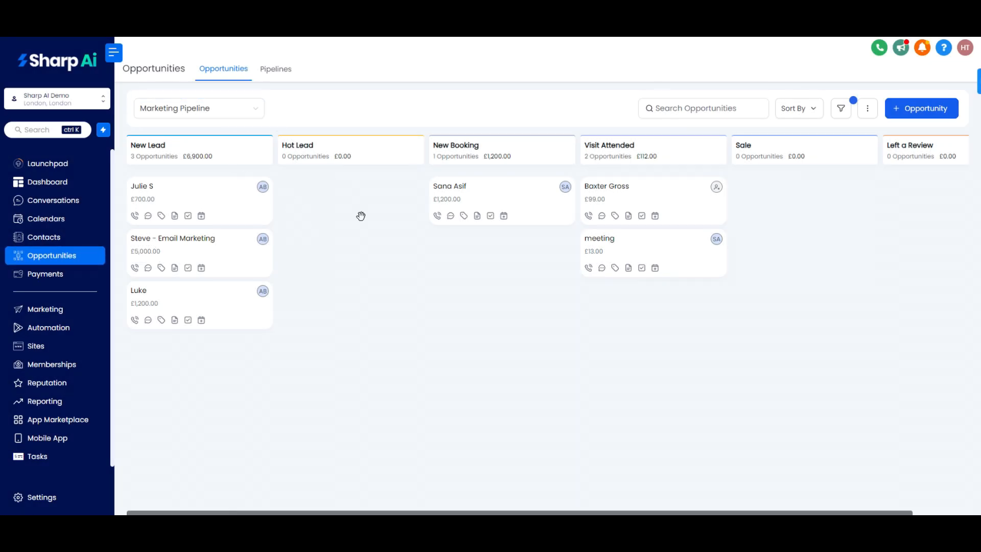
pyautogui.click(275, 71)
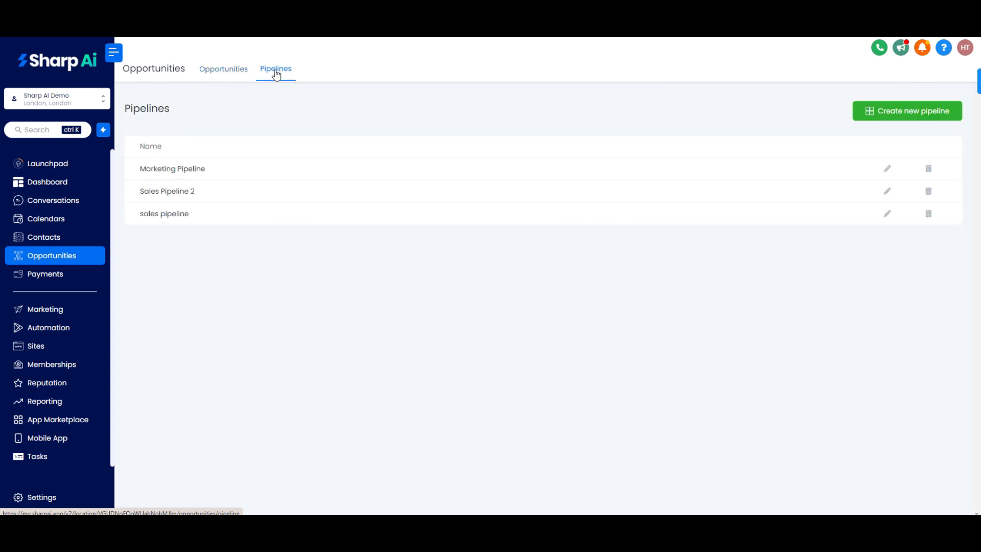
pyautogui.click(934, 118)
pyautogui.click(460, 120)
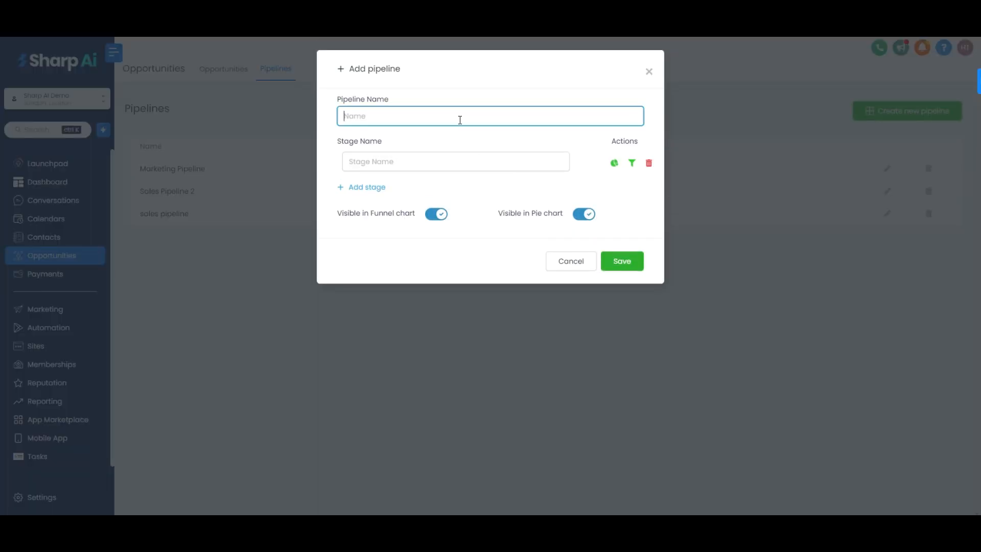
pyautogui.click(460, 168)
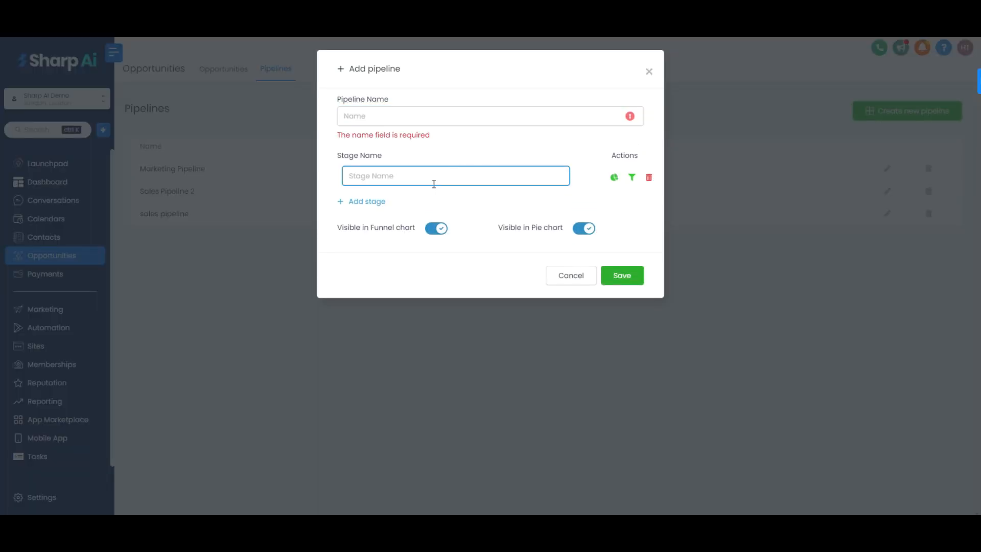
pyautogui.click(571, 281)
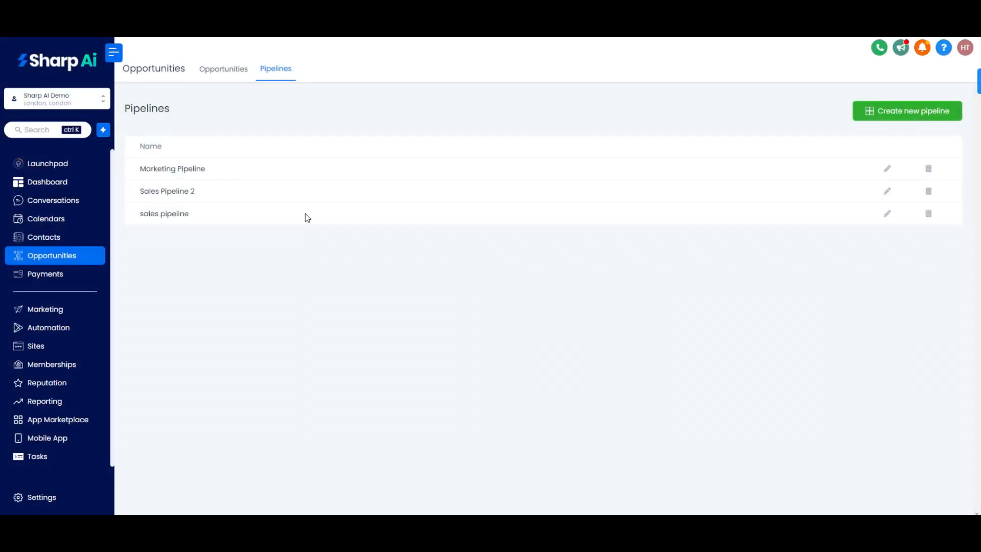
# Step: Return to the opportunities board and display Sales Pipeline 2
pyautogui.click(221, 70)
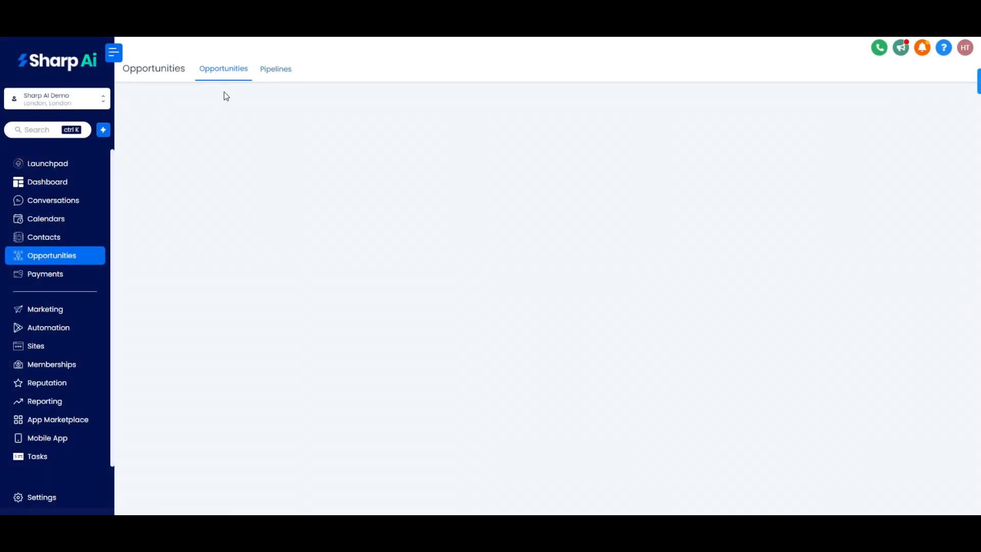
pyautogui.click(225, 109)
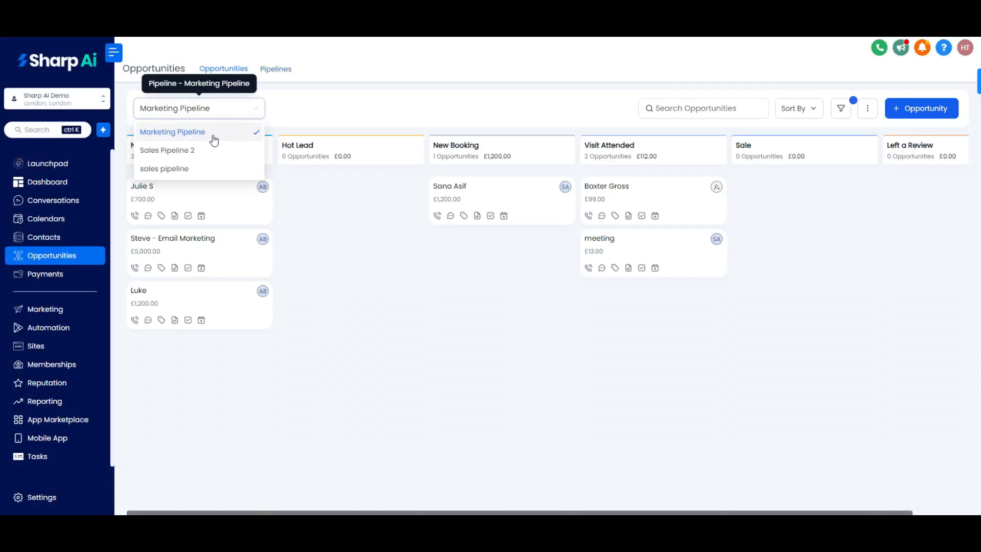
pyautogui.click(196, 155)
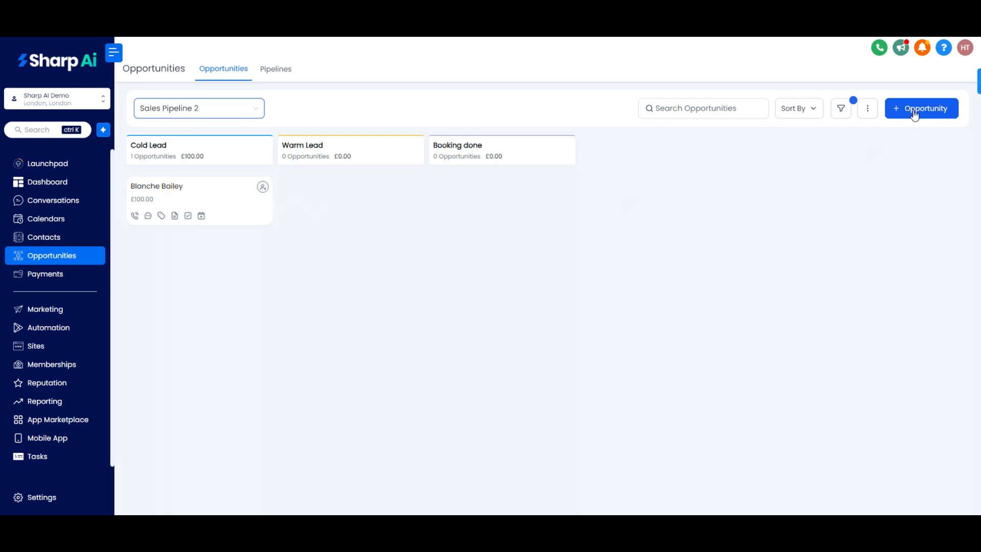
# Step: Create an Open opportunity for an existing contact in the Cold Lead stage of Sales Pipeline 2, and move its card to another stage
pyautogui.click(915, 110)
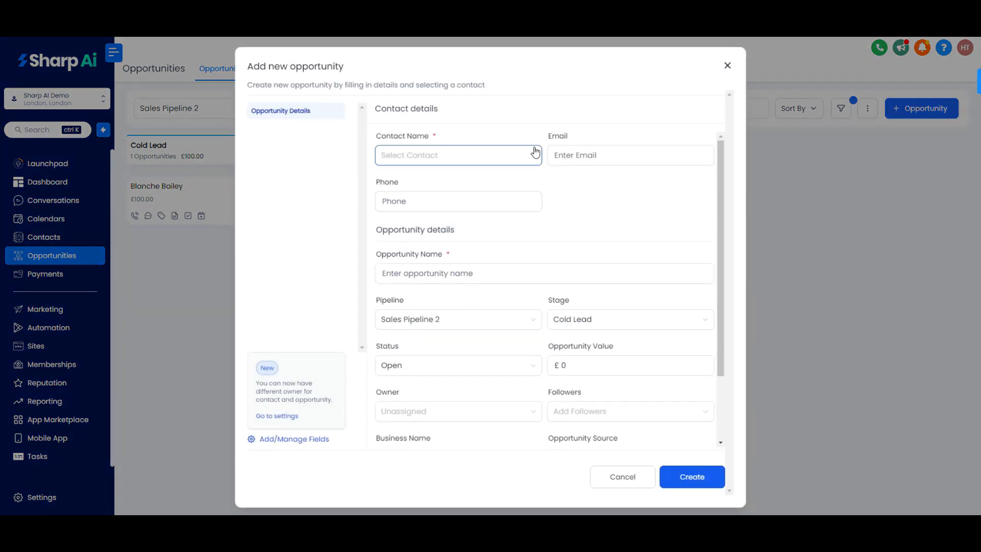
pyautogui.click(534, 158)
pyautogui.click(462, 253)
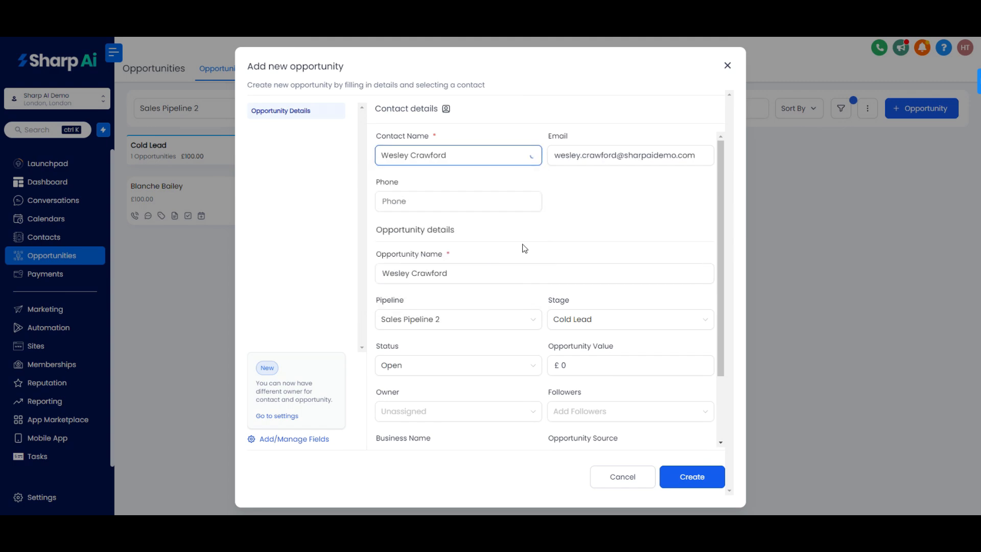
pyautogui.scroll(-2, 580, 317)
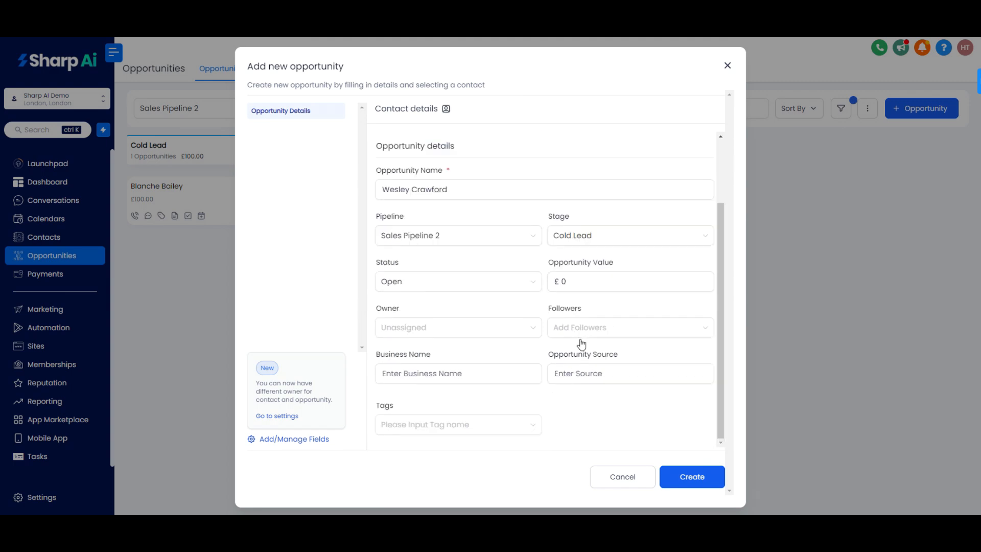
pyautogui.click(696, 470)
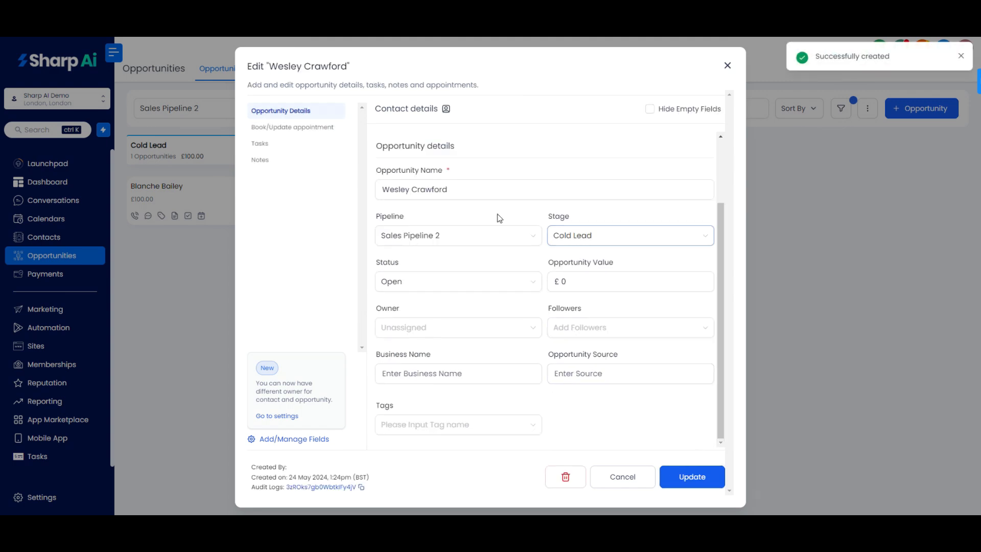
pyautogui.click(727, 66)
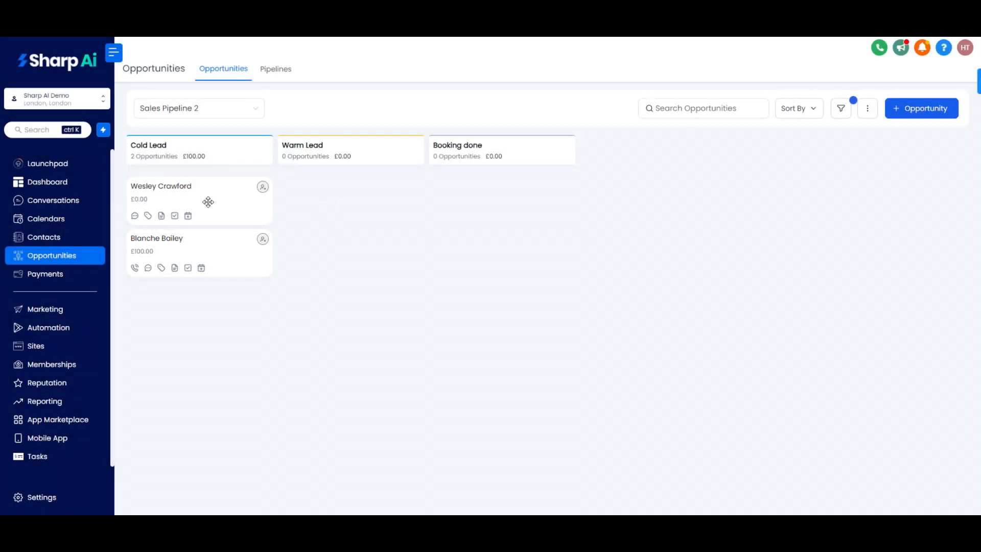
pyautogui.moveTo(190, 196); pyautogui.dragTo(613, 232)
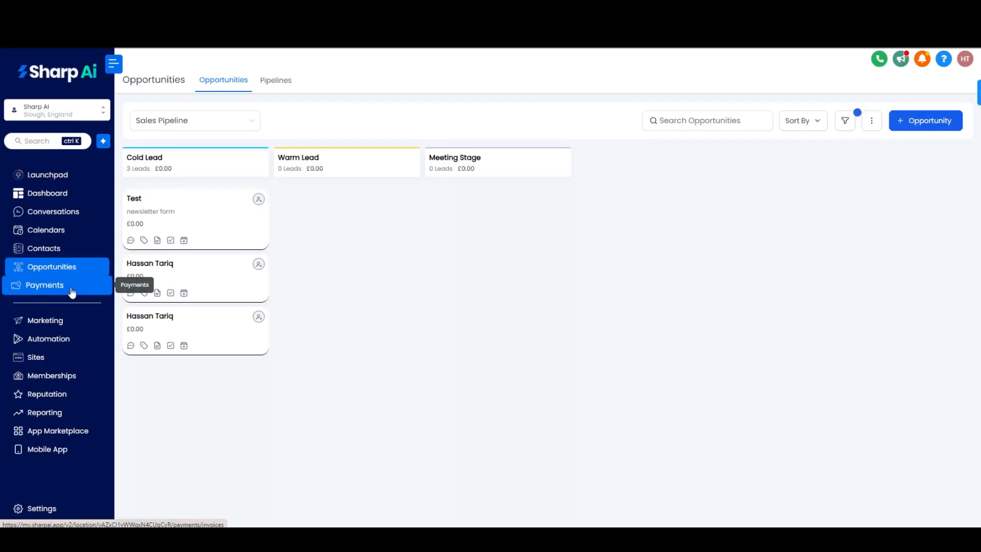
# Step: View the Payments invoices and the invoice templates list, and open a new invoice template
pyautogui.click(73, 291)
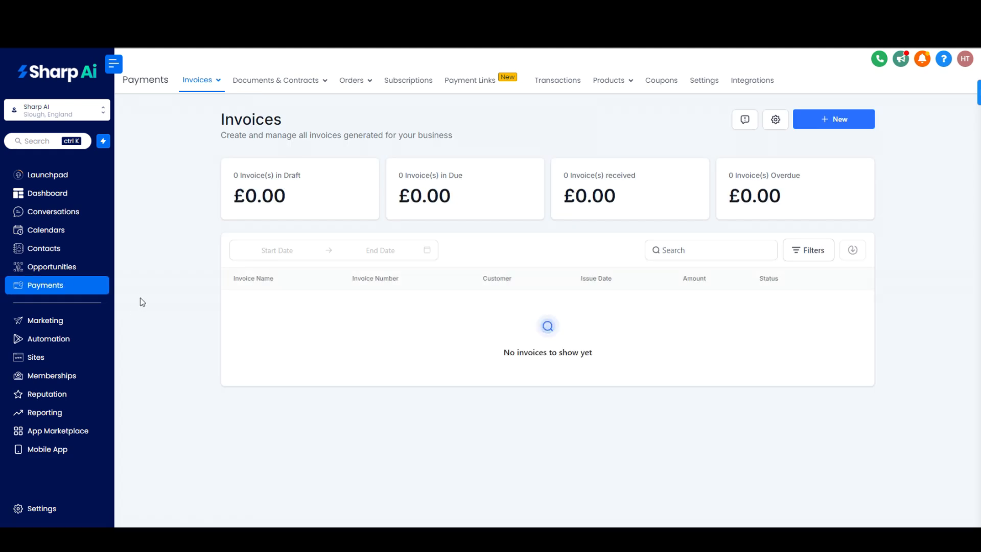
pyautogui.moveTo(203, 87)
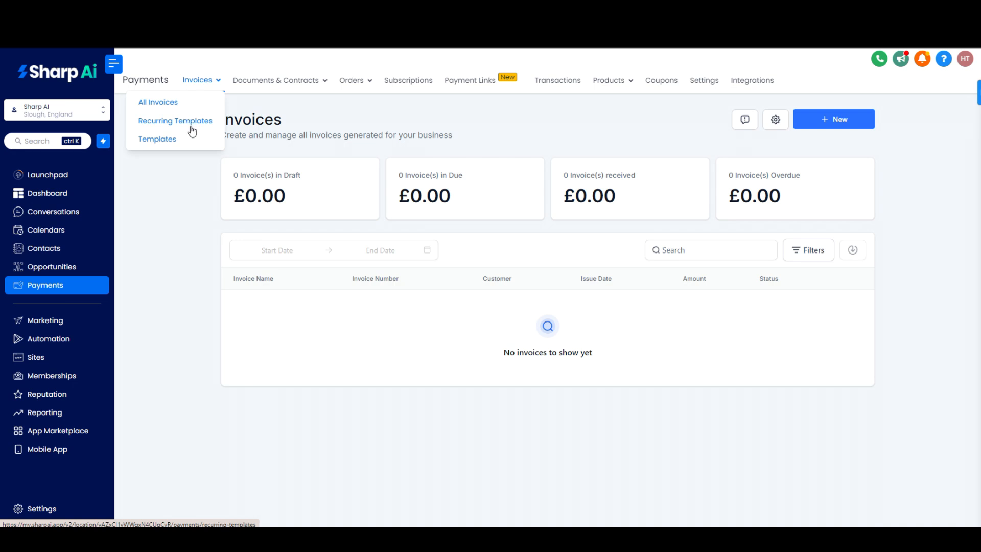
pyautogui.click(171, 141)
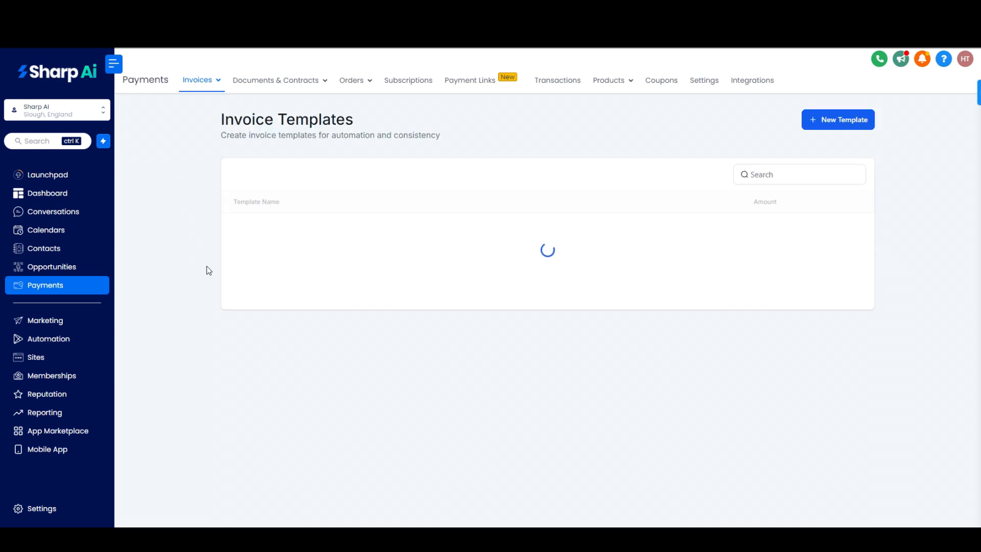
pyautogui.click(837, 128)
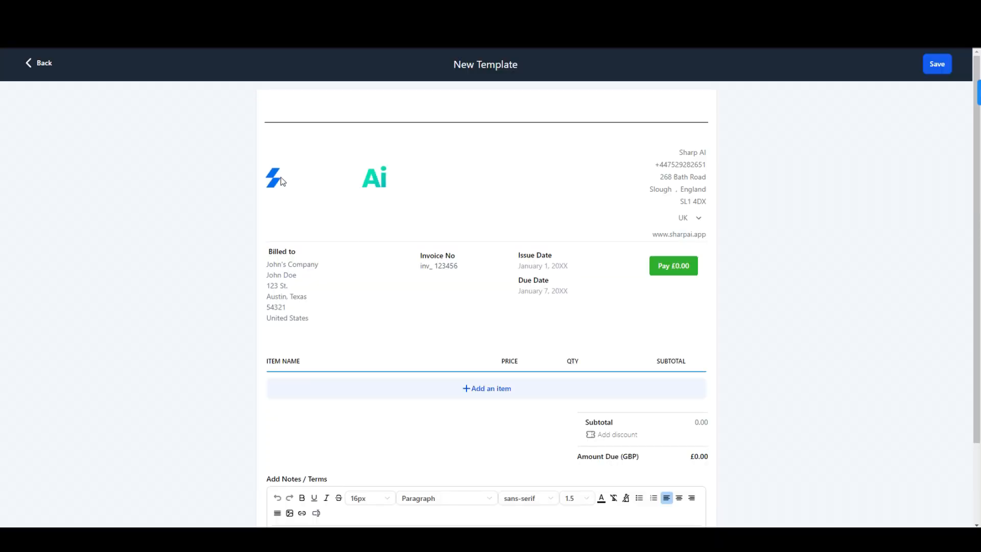
# Step: Examine the new invoice template's business details, billing, item and notes sections
pyautogui.scroll(-2, 510, 256)
pyautogui.scroll(2, 482, 264)
pyautogui.moveTo(689, 177); pyautogui.dragTo(649, 179)
pyautogui.click(647, 217)
pyautogui.scroll(-2, 639, 266)
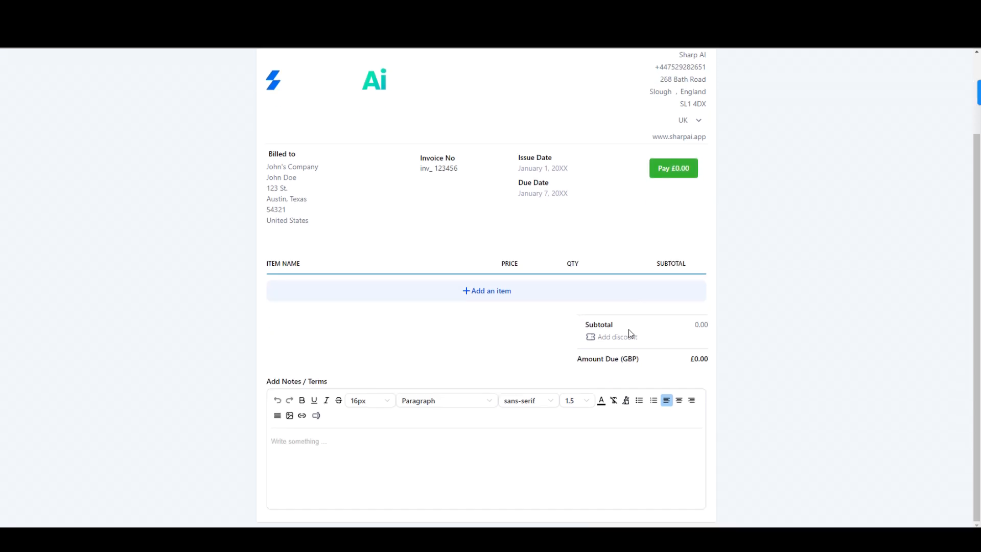
pyautogui.scroll(2, 578, 307)
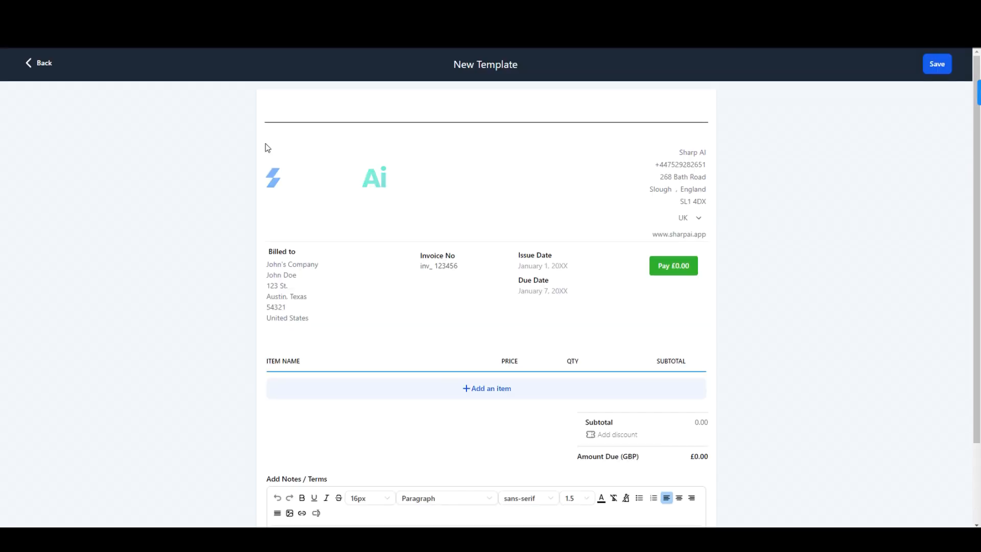
# Step: Leave the invoice template unsaved, and view the recurring invoice templates with the options for creating a new one
pyautogui.click(44, 63)
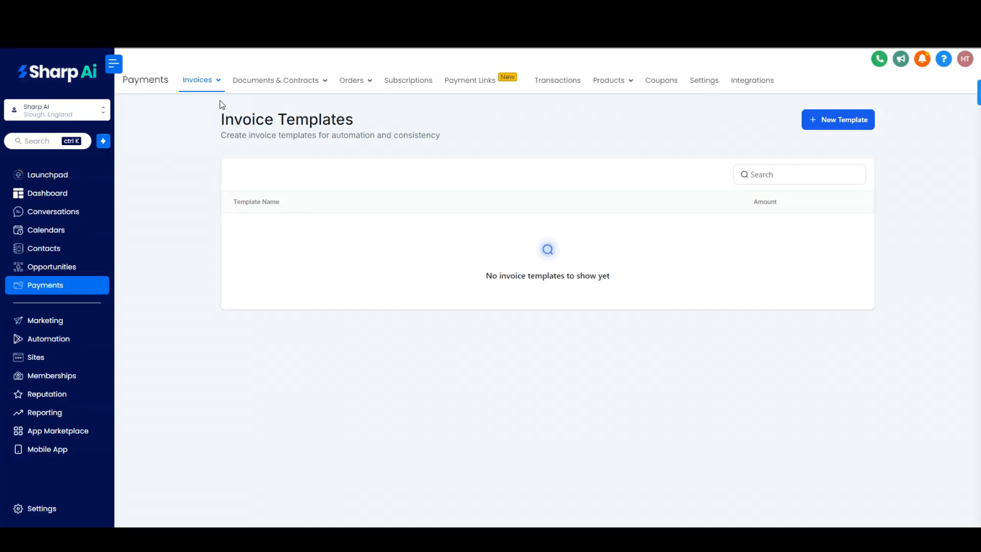
pyautogui.click(204, 120)
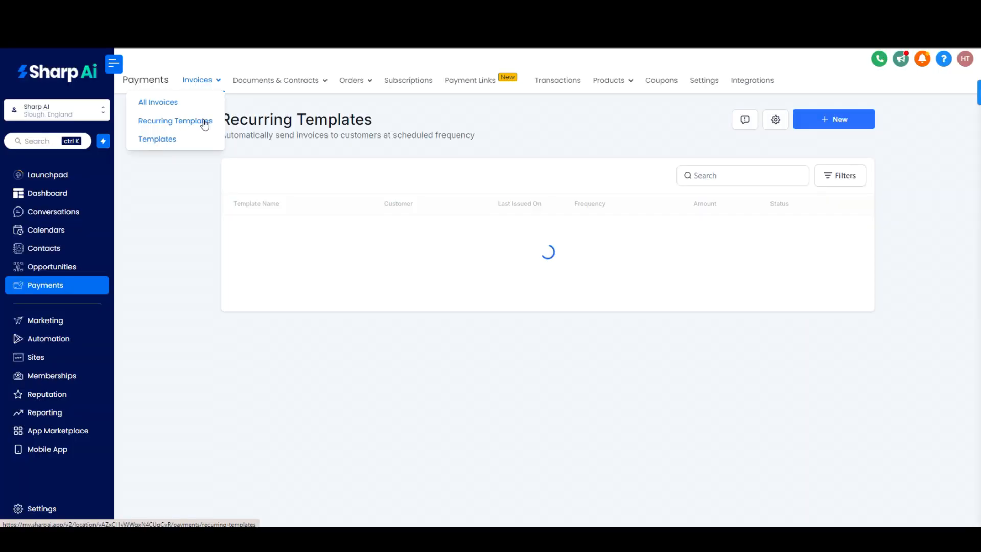
pyautogui.click(828, 120)
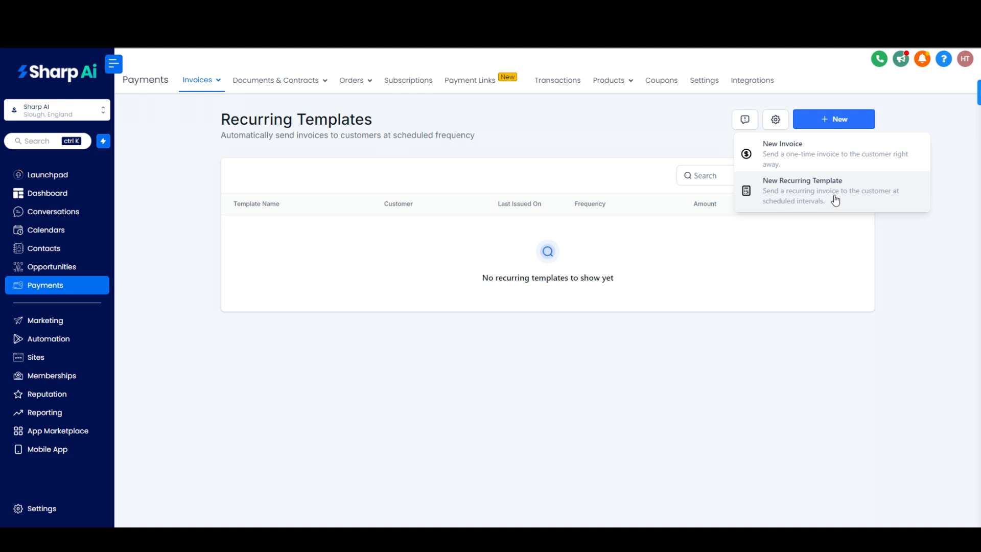
# Step: View all documents and contracts and their templates list, and check the options for adding a new template
pyautogui.moveTo(274, 90)
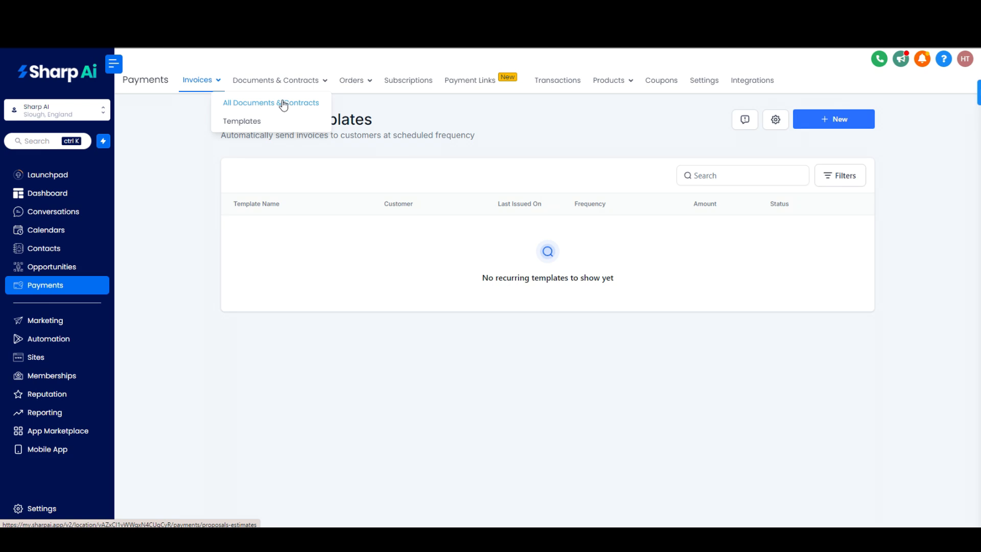
pyautogui.click(283, 106)
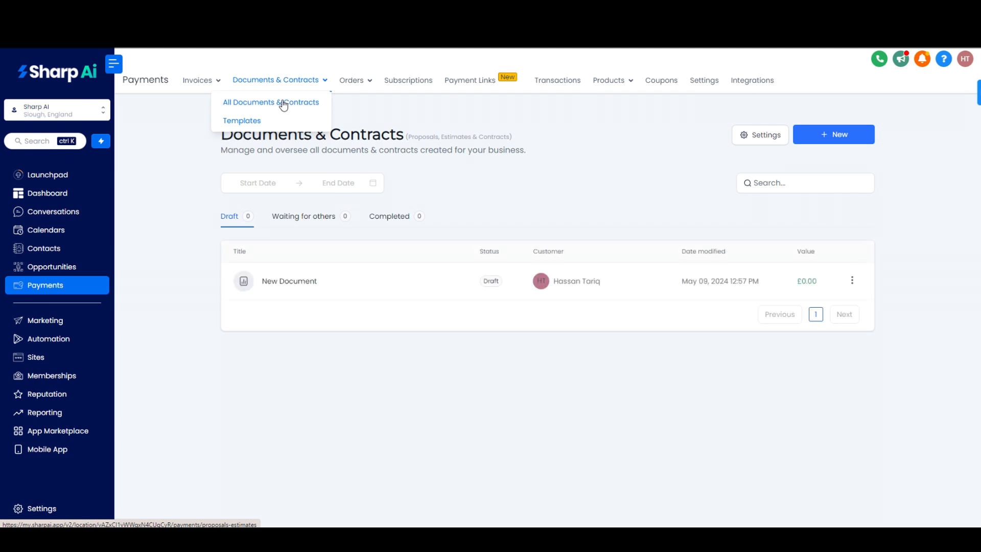
pyautogui.click(254, 122)
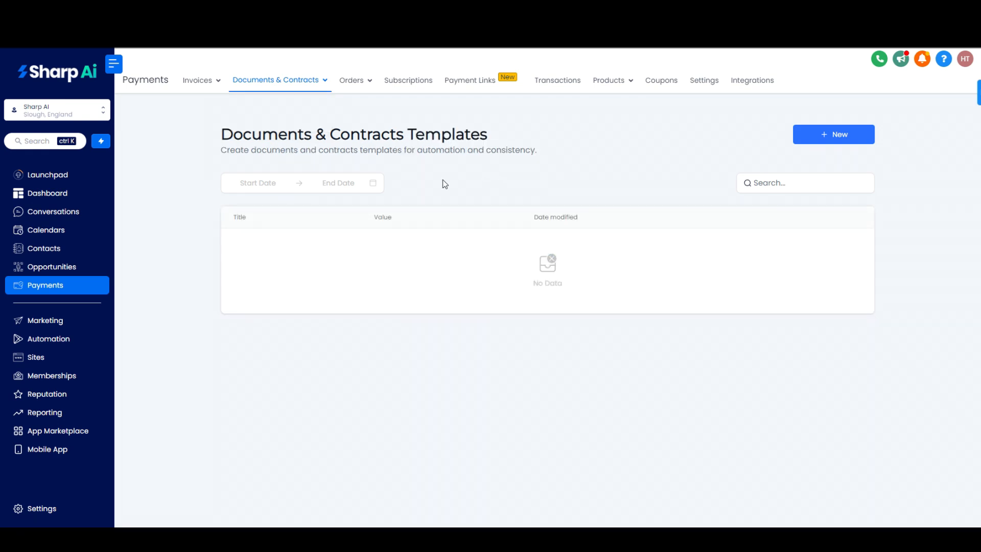
pyautogui.moveTo(299, 81)
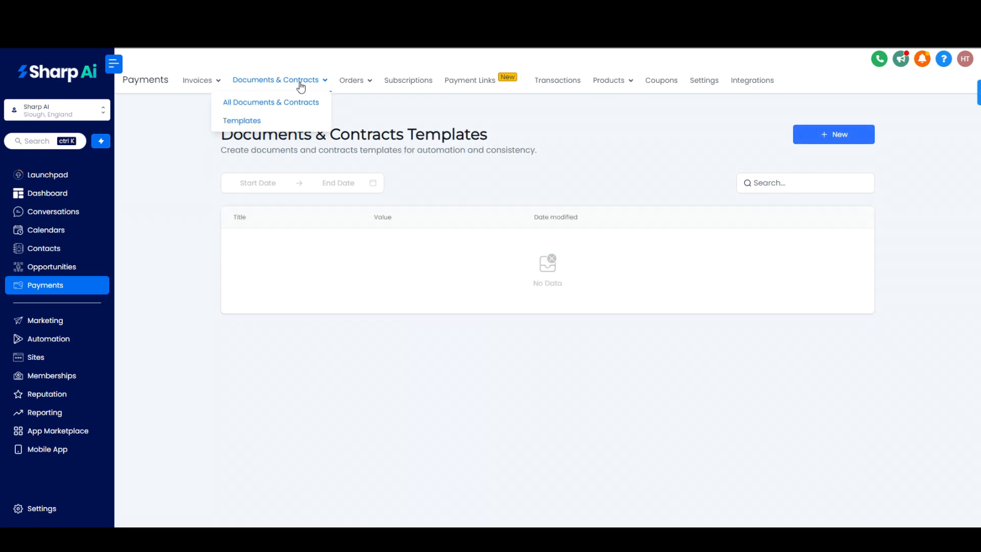
pyautogui.click(834, 134)
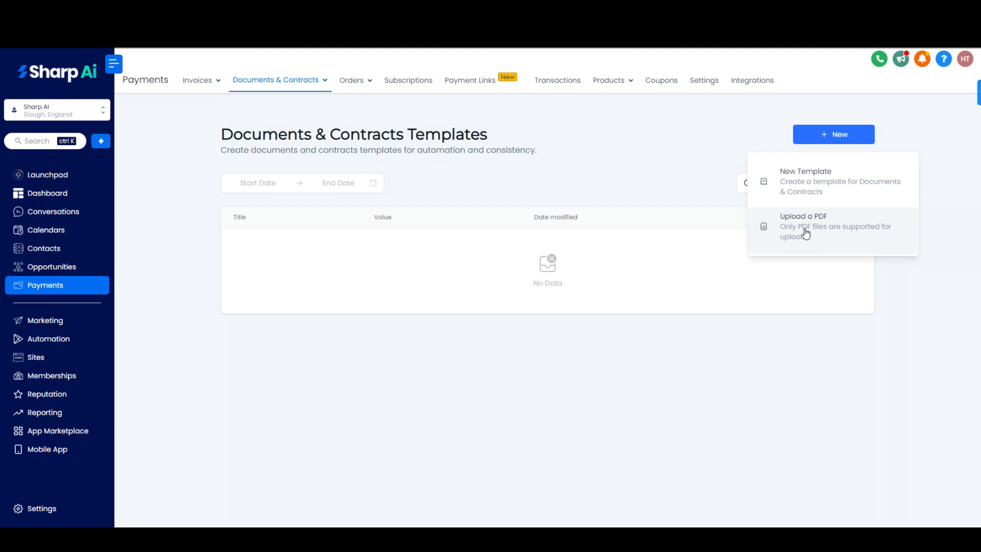
pyautogui.click(624, 193)
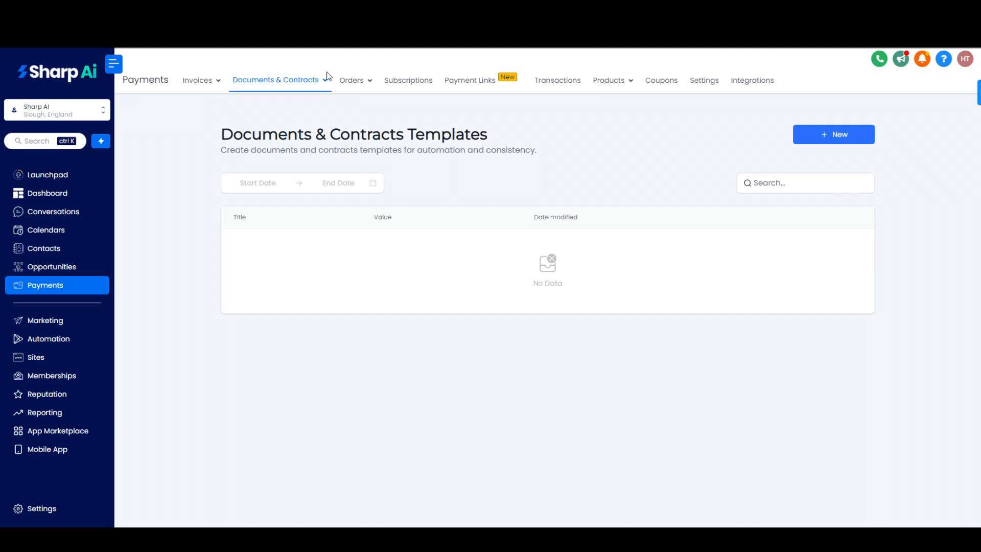
# Step: View the customer orders list and the subscriptions list in Payments
pyautogui.moveTo(351, 85)
pyautogui.click(342, 102)
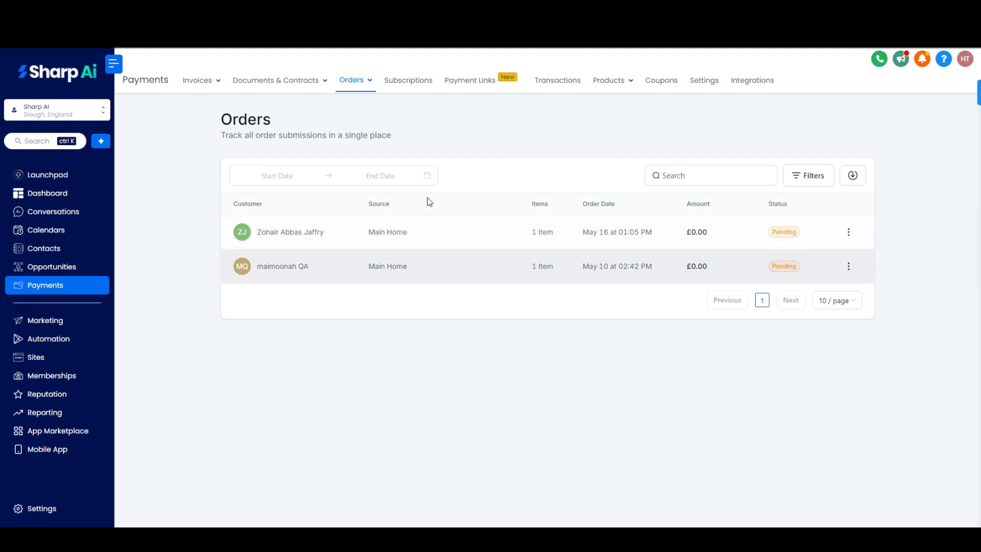
pyautogui.moveTo(369, 86)
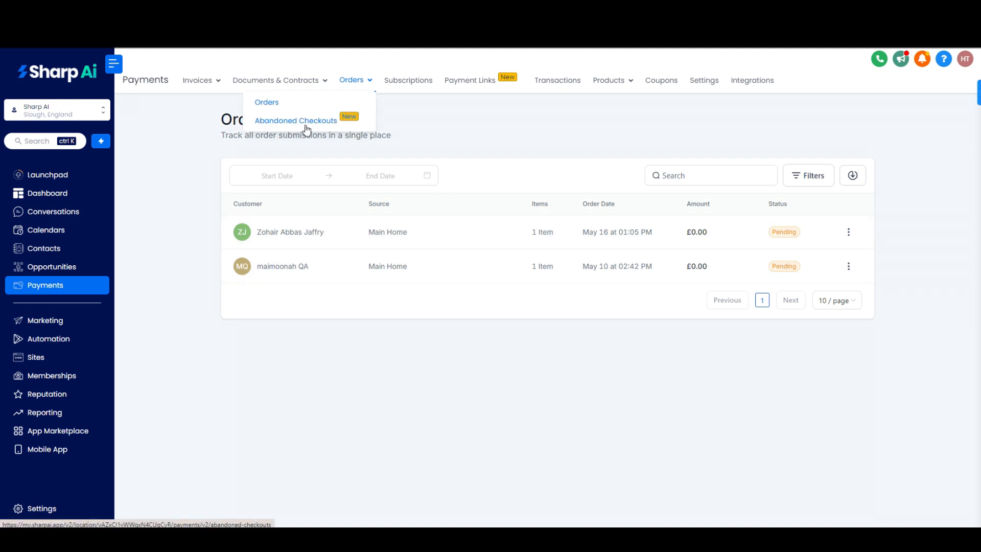
pyautogui.click(411, 89)
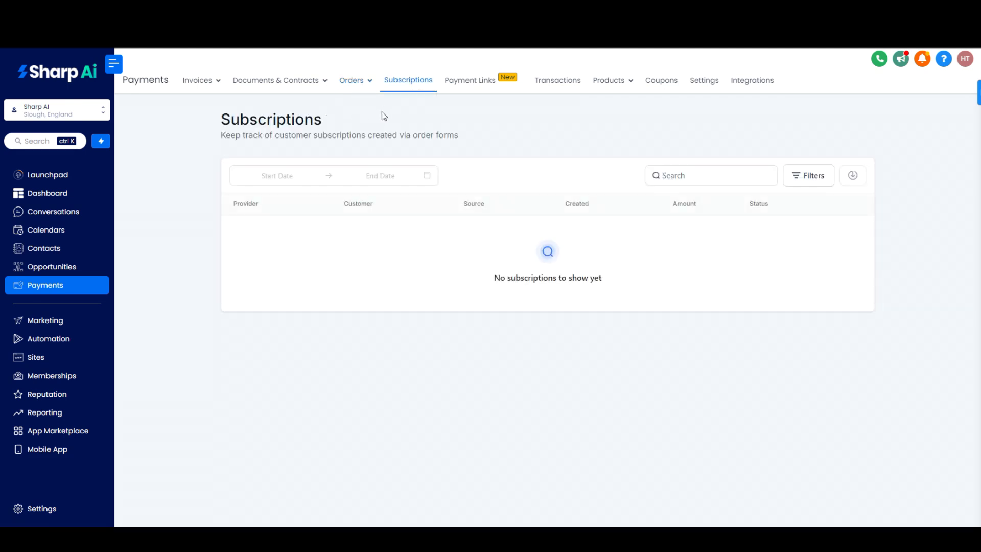
# Step: Start a new payment link for the Standard Plan product at £99.00 per month
pyautogui.click(474, 87)
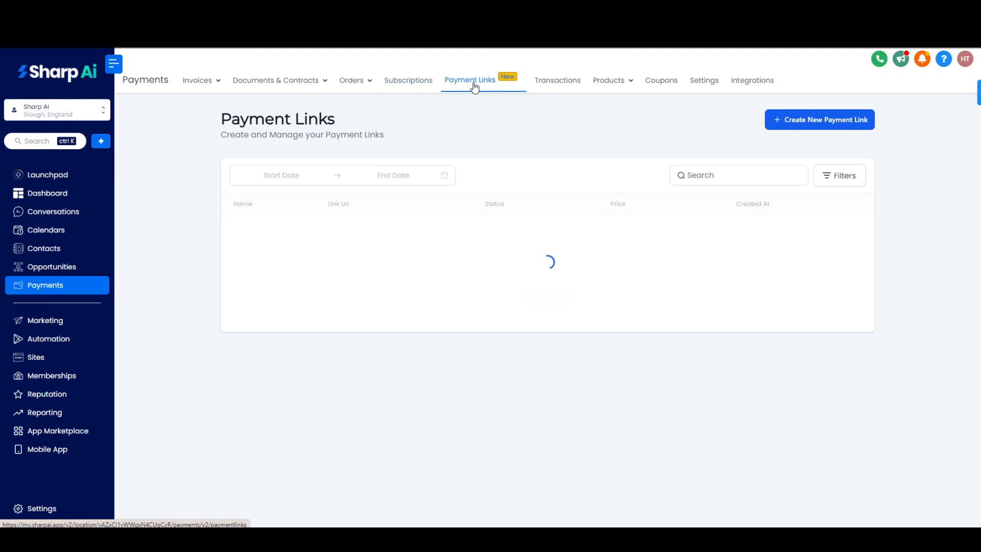
pyautogui.click(787, 122)
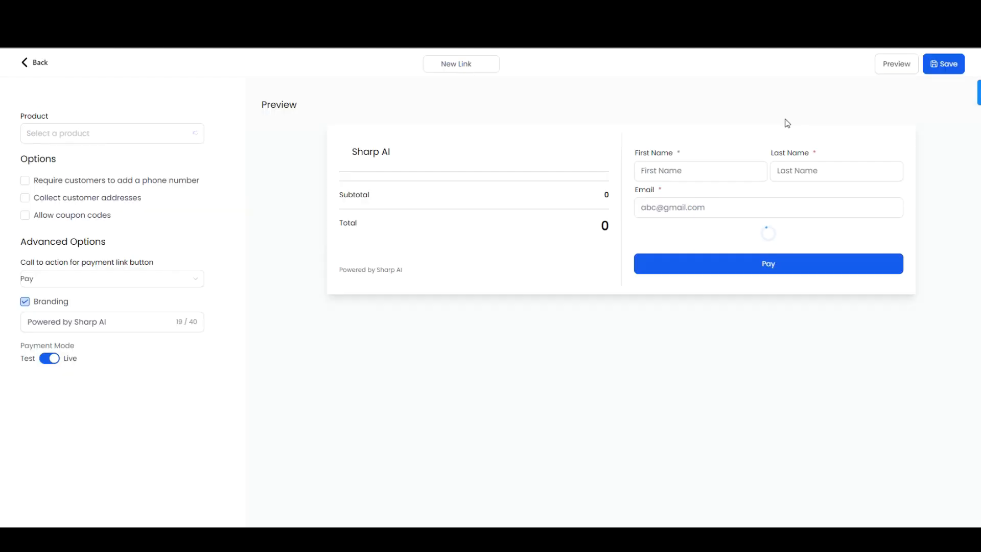
pyautogui.click(183, 136)
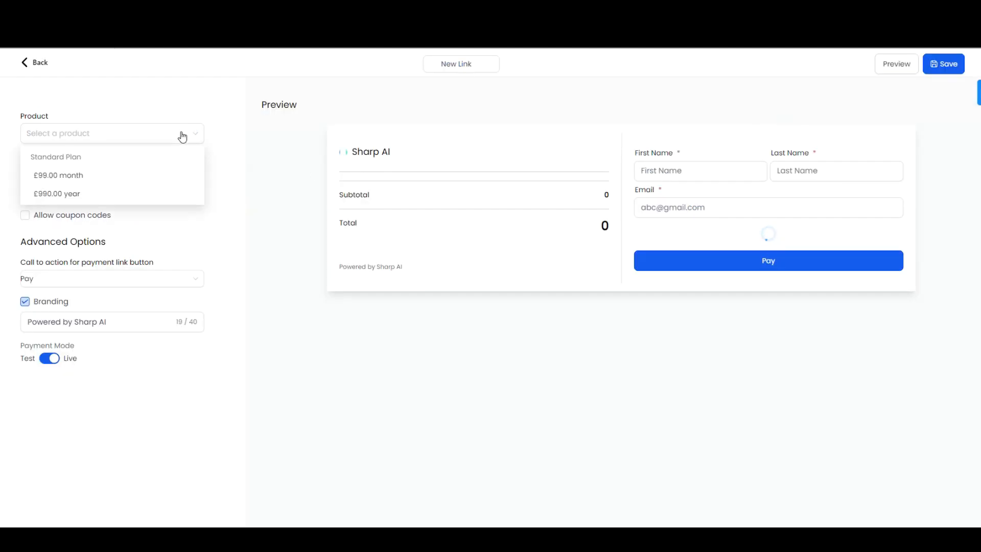
pyautogui.click(96, 179)
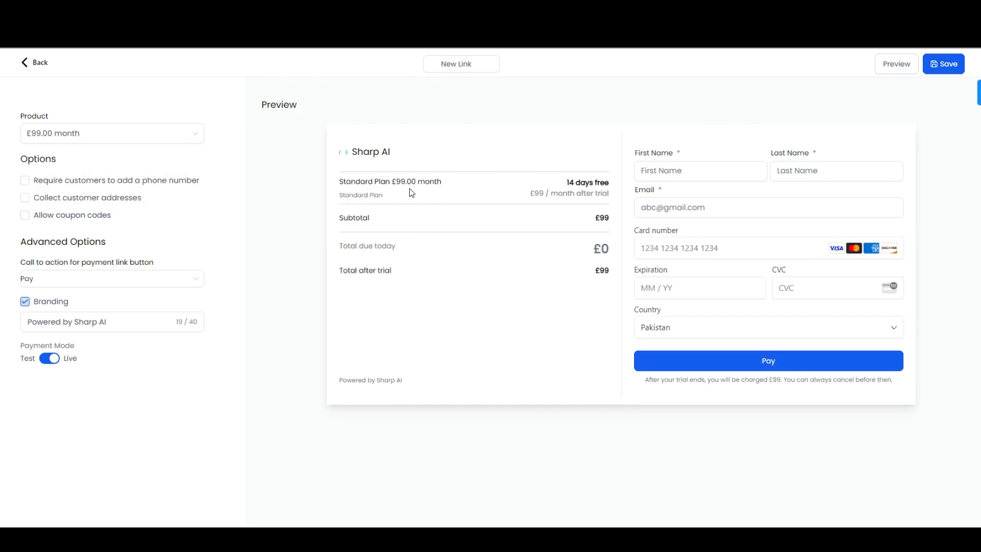
# Step: Try the required phone number option on the payment link, and enable collecting customer addresses
pyautogui.click(69, 188)
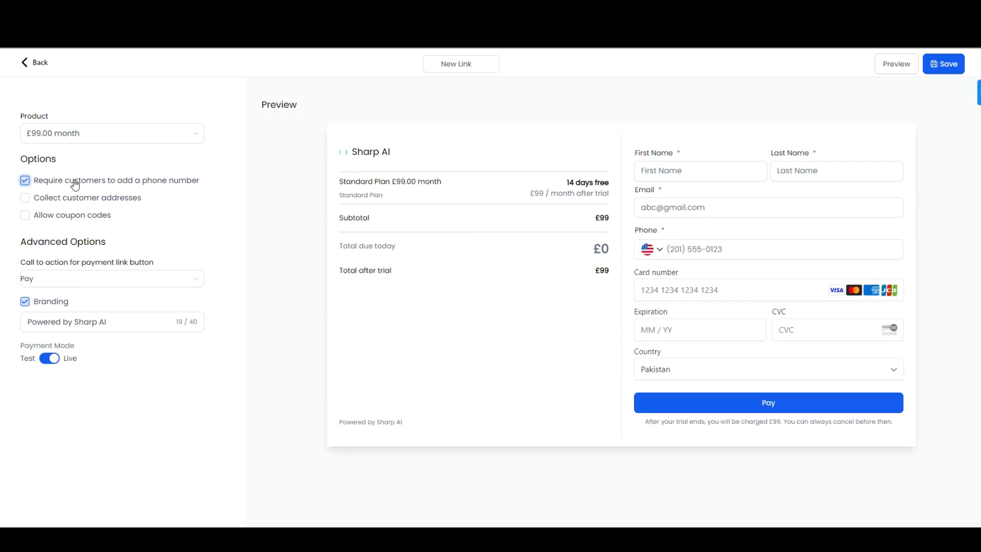
pyautogui.click(76, 185)
pyautogui.click(48, 199)
pyautogui.click(52, 201)
pyautogui.click(60, 205)
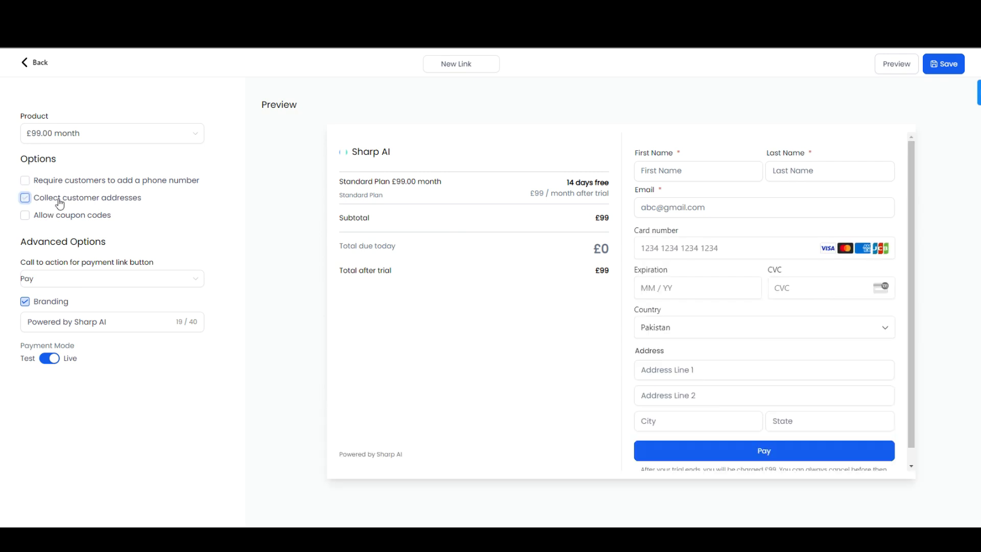
# Step: Set the payment link's call to action to Book, try the branding option, and leave the link unsaved
pyautogui.click(112, 281)
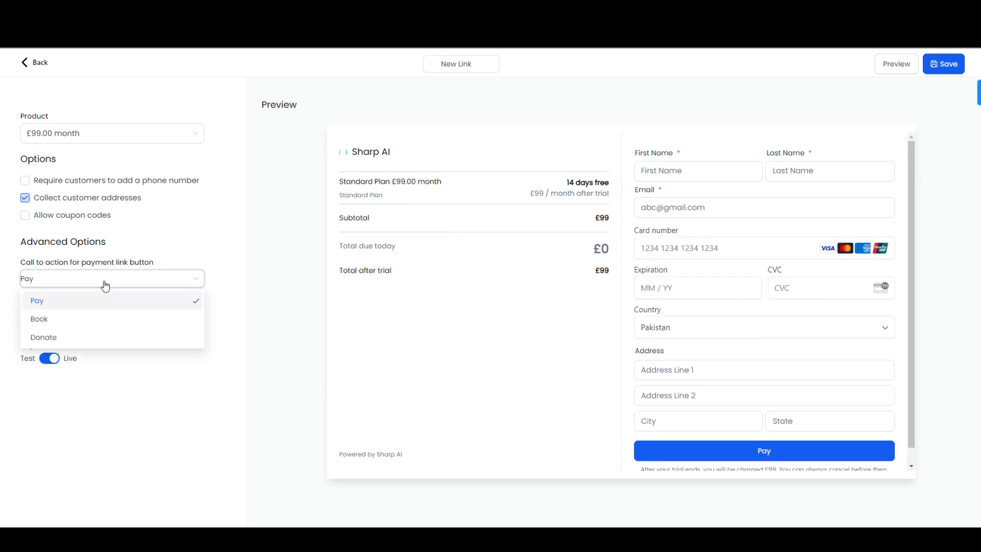
pyautogui.click(55, 326)
pyautogui.click(73, 286)
pyautogui.click(75, 278)
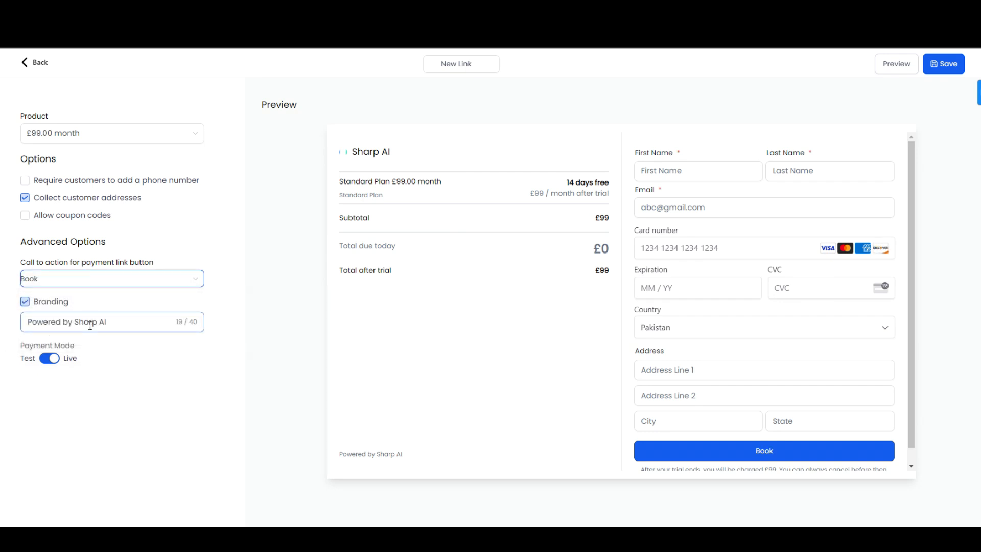
pyautogui.click(24, 301)
pyautogui.click(24, 301)
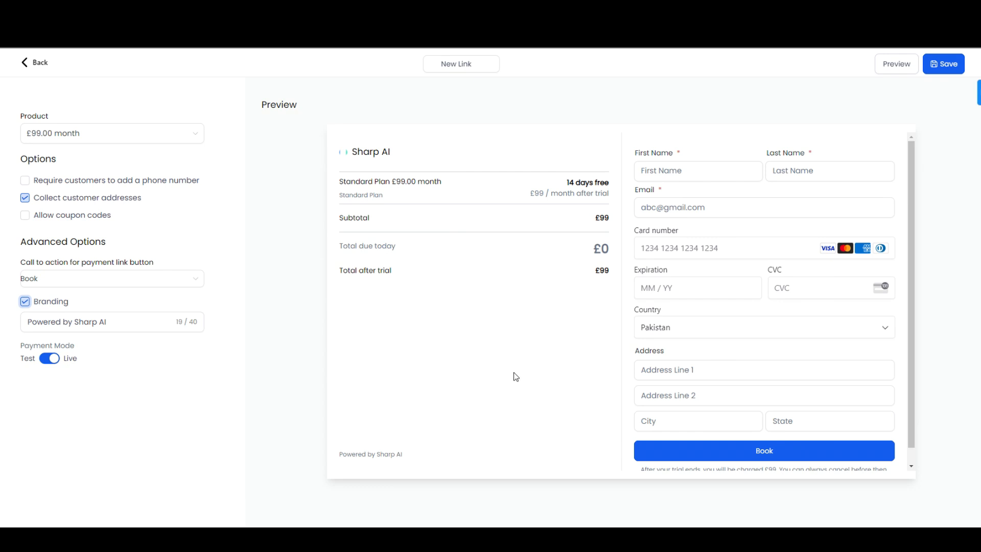
pyautogui.click(27, 64)
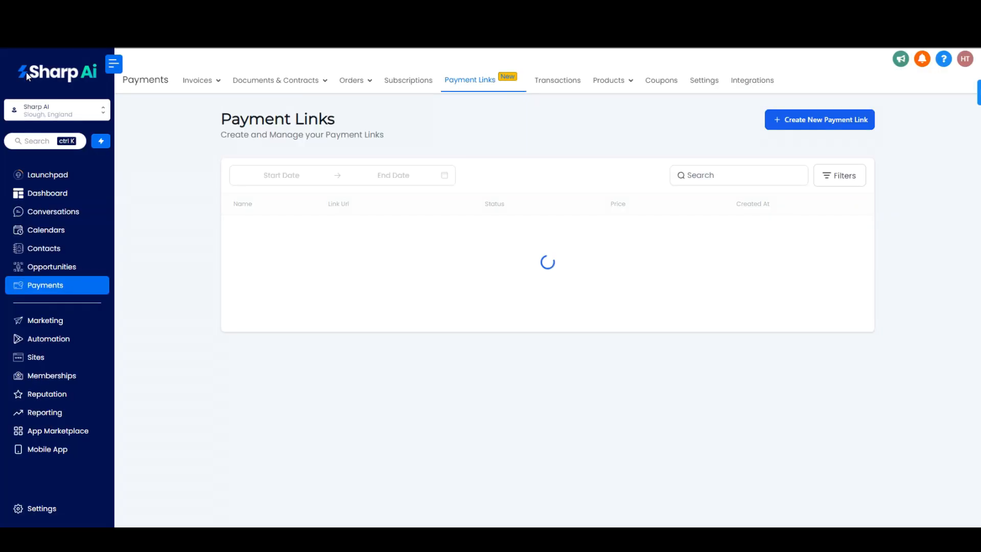
# Step: View the transactions and products lists, and open the form for creating a product
pyautogui.click(558, 82)
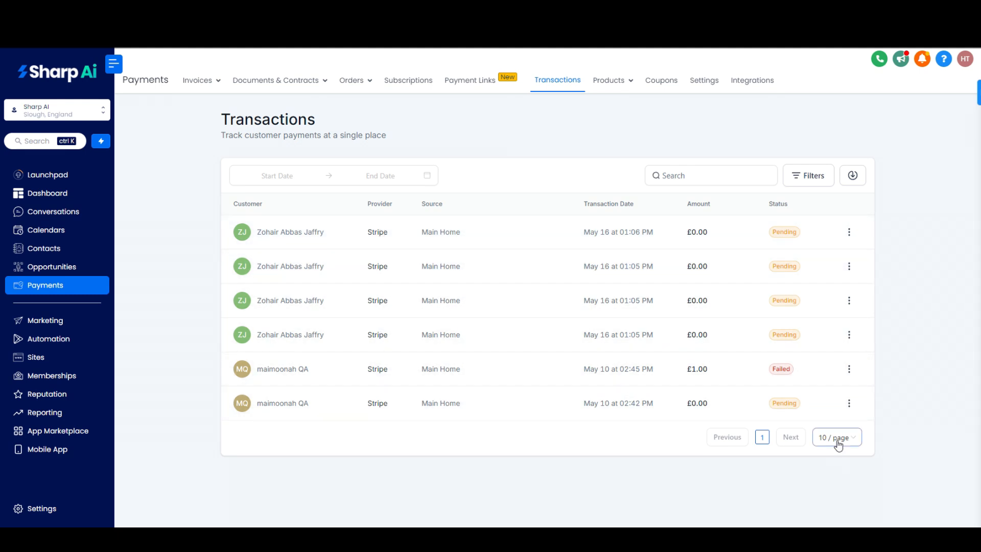
pyautogui.click(586, 104)
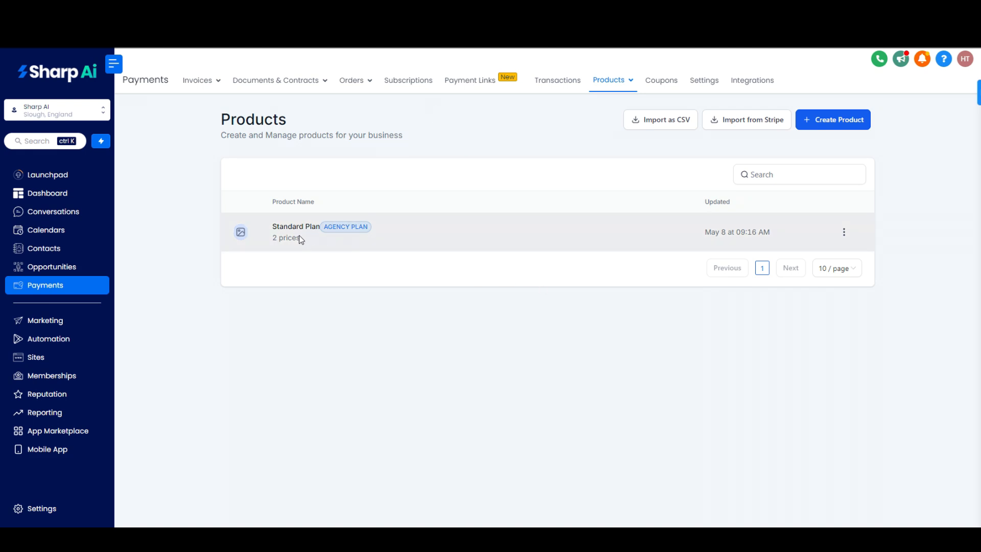
pyautogui.click(852, 125)
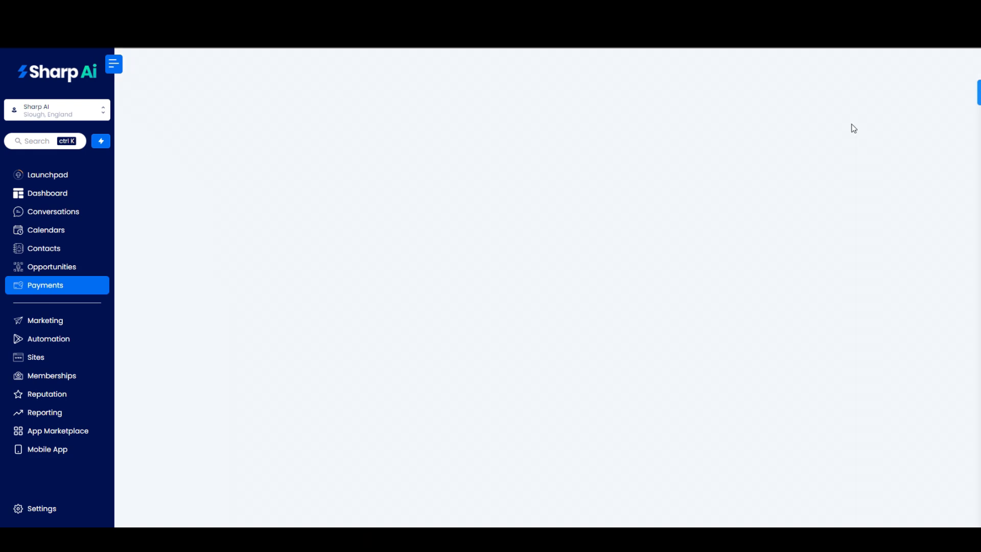
# Step: Examine the new product's information fields and try the Charge Tax on this product option
pyautogui.click(448, 205)
pyautogui.scroll(-4, 458, 171)
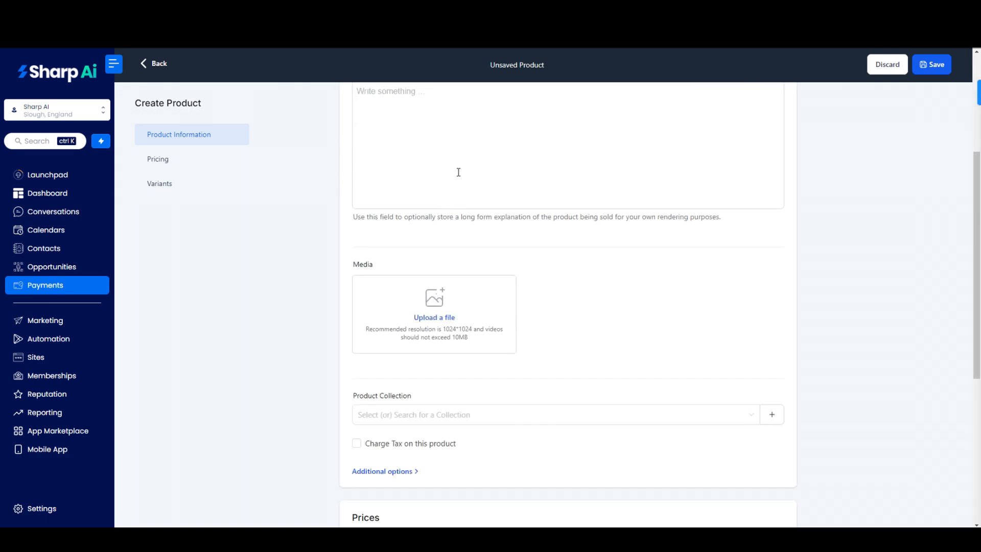
pyautogui.scroll(1, 449, 225)
pyautogui.scroll(-5, 449, 225)
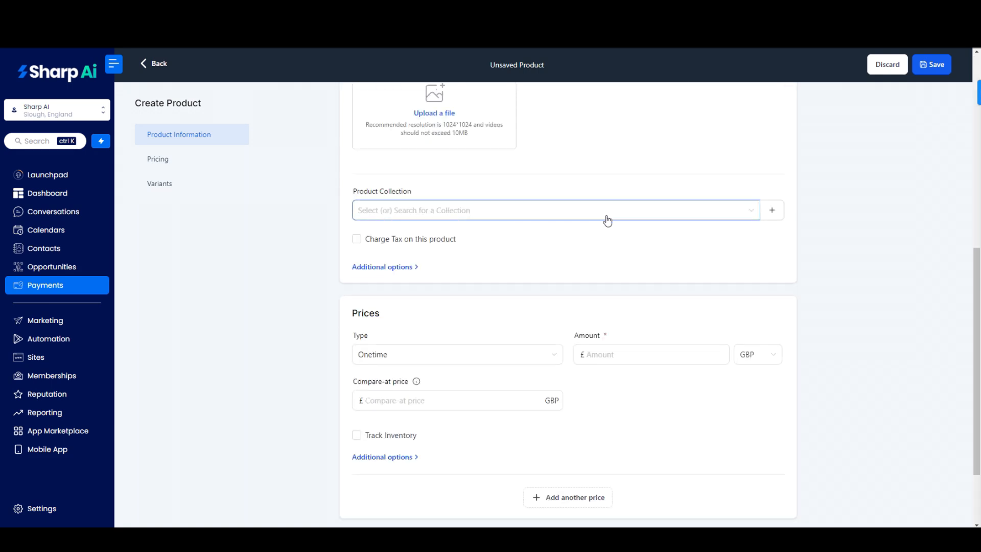
pyautogui.scroll(-1, 606, 218)
pyautogui.click(403, 193)
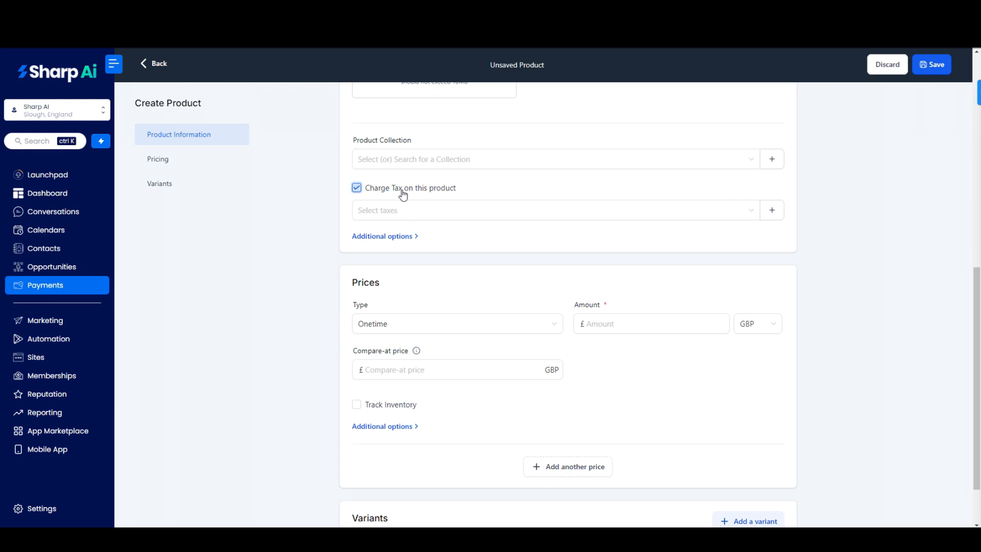
pyautogui.click(403, 193)
# Step: Set the product's price type to Recurring, examine its billing fields, and leave the product unsaved
pyautogui.scroll(-1, 471, 224)
pyautogui.click(423, 258)
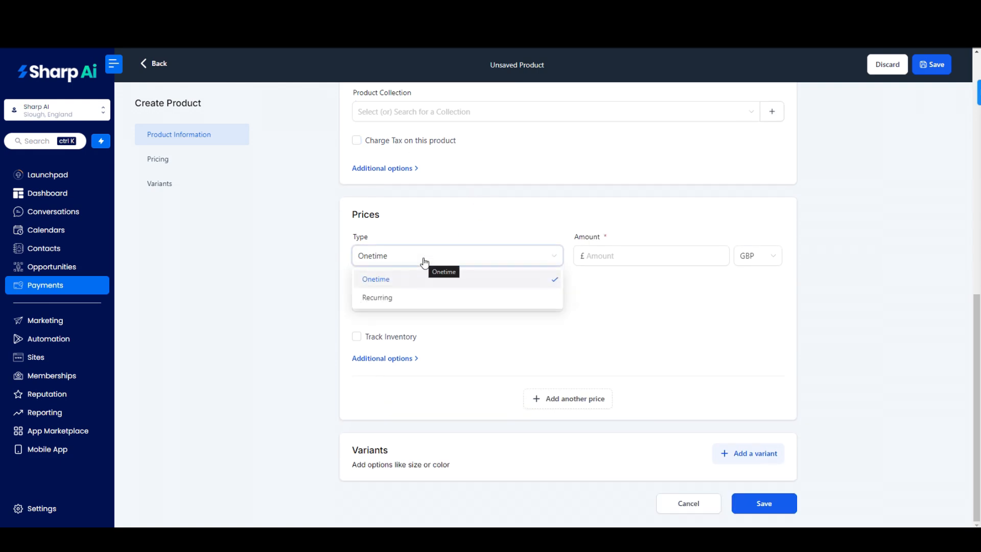
pyautogui.click(402, 297)
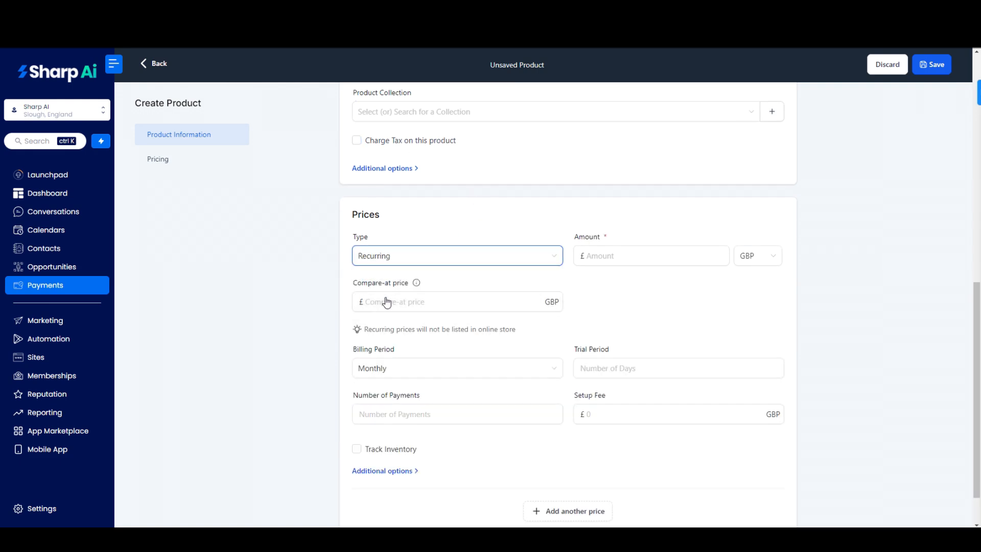
pyautogui.scroll(-1, 493, 281)
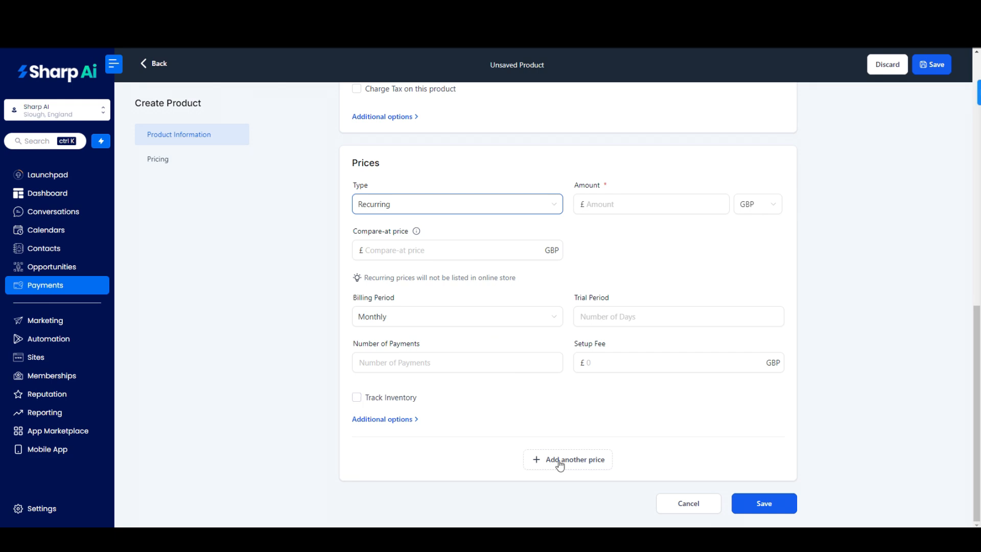
pyautogui.scroll(10, 503, 390)
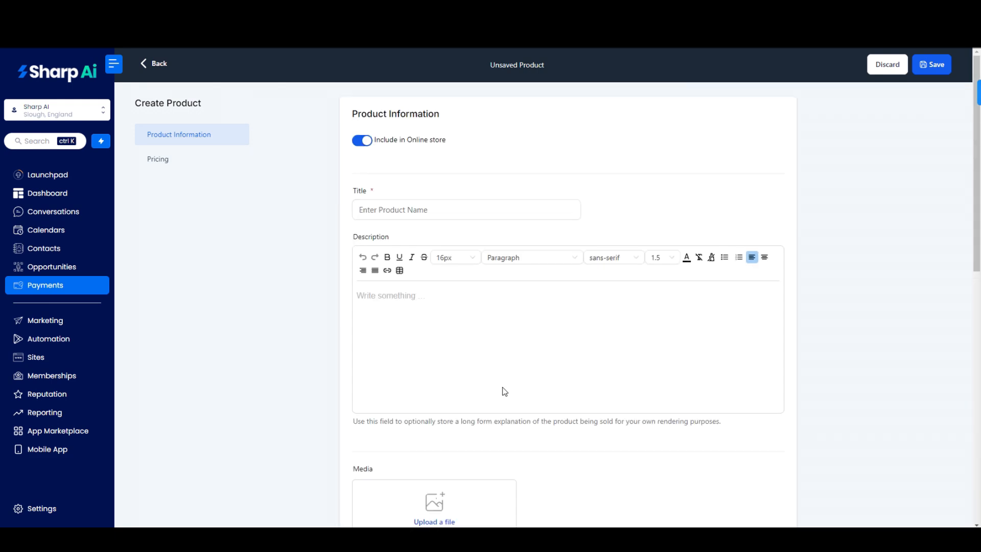
pyautogui.click(149, 65)
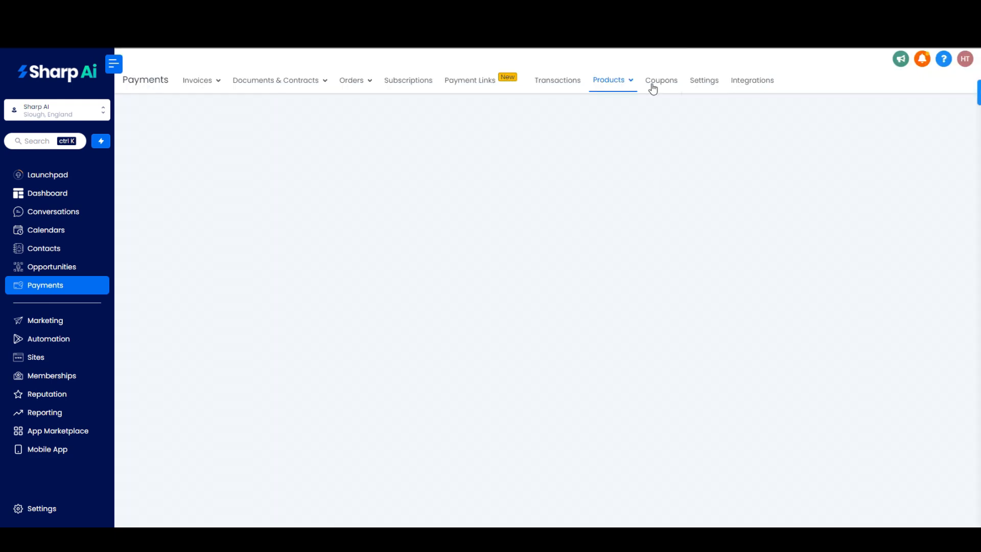
# Step: View the coupons list, examine the fields for creating a coupon, and return without creating one
pyautogui.click(654, 86)
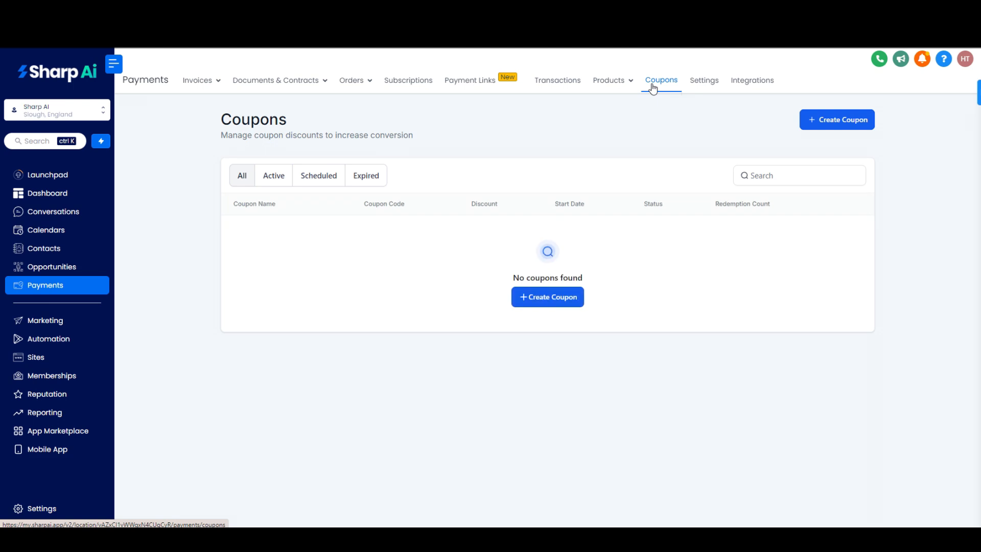
pyautogui.click(819, 127)
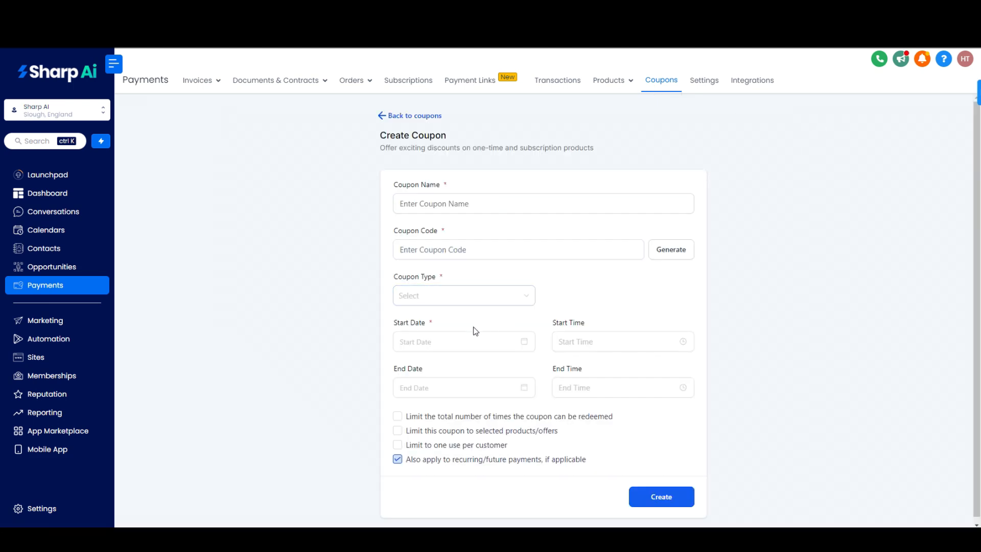
pyautogui.scroll(-1, 438, 390)
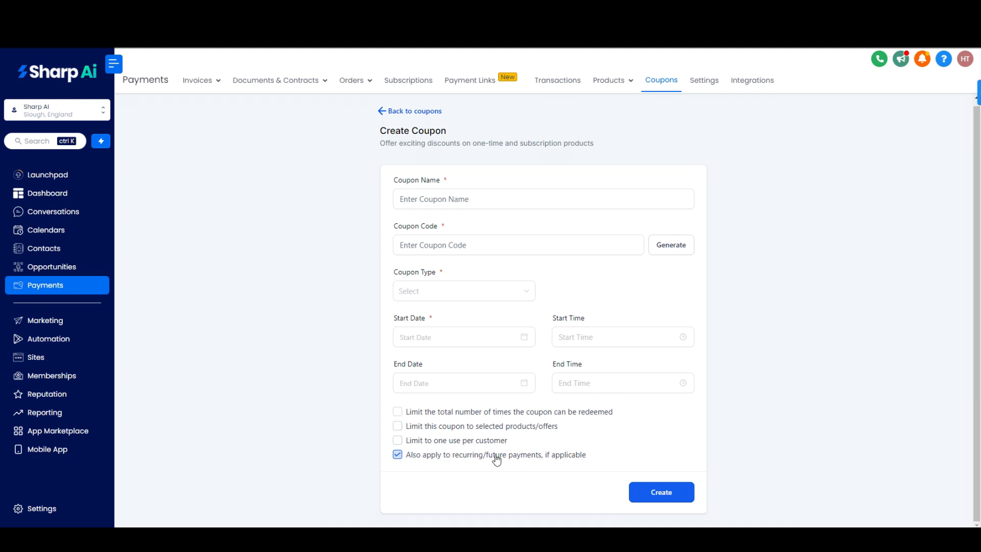
pyautogui.scroll(1, 551, 406)
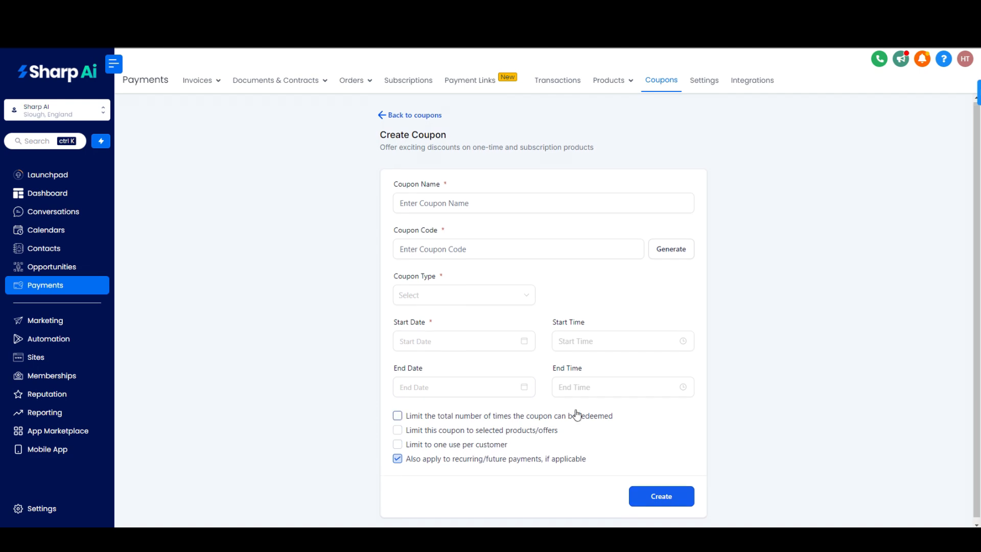
pyautogui.click(382, 117)
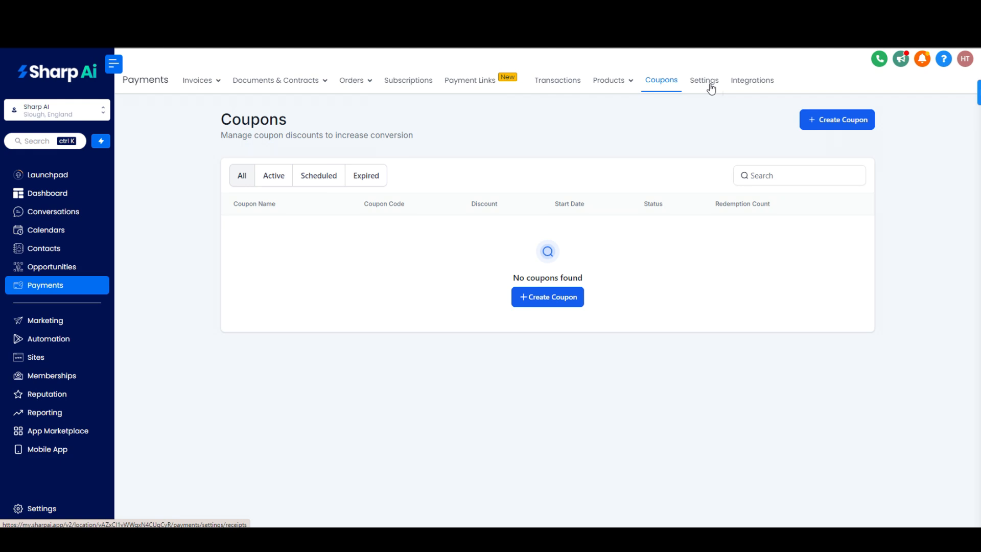
# Step: Examine the payment receipt settings, including title, prefix, start number, sender details, subject, email template and notes
pyautogui.click(705, 82)
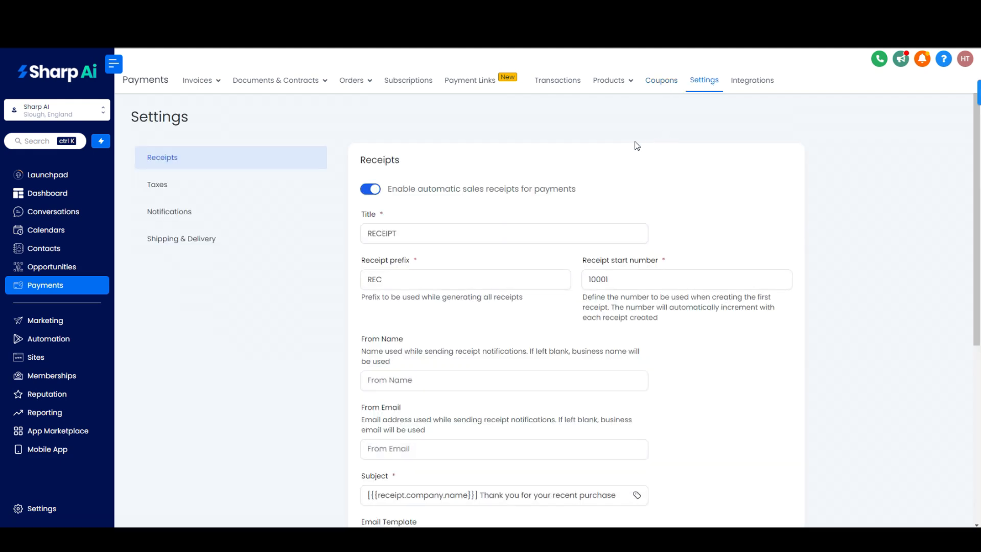
pyautogui.click(405, 235)
pyautogui.click(400, 280)
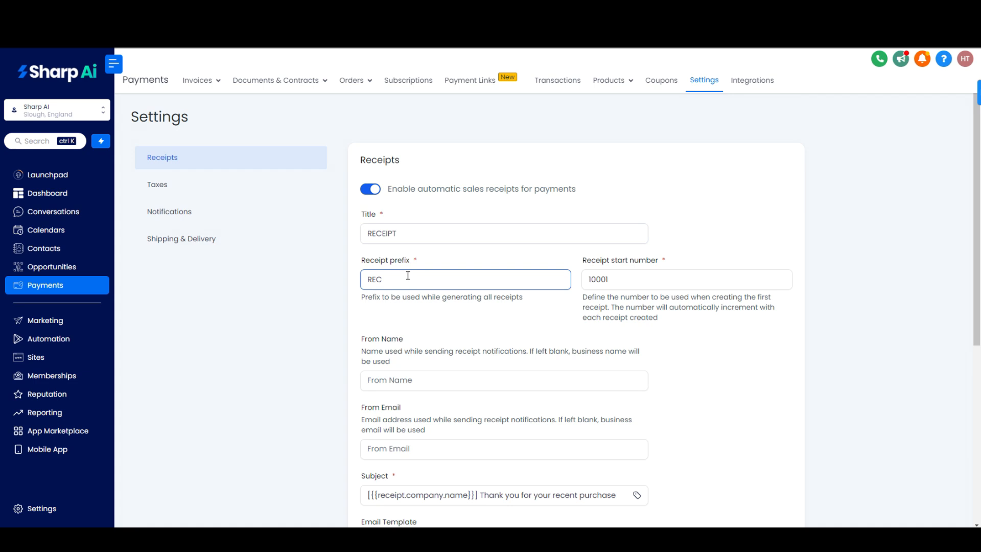
pyautogui.scroll(-4, 646, 274)
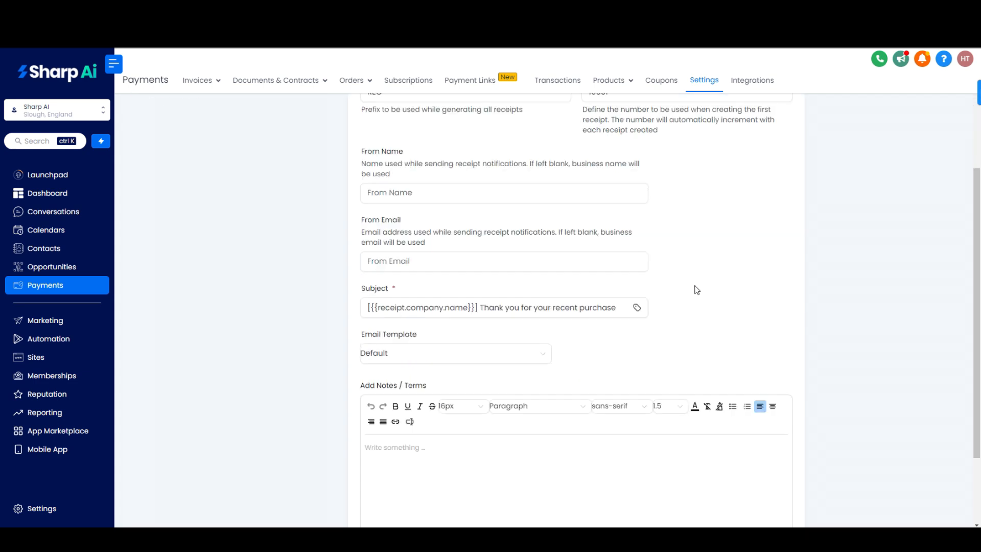
pyautogui.scroll(1, 697, 287)
pyautogui.scroll(1, 697, 290)
pyautogui.click(459, 295)
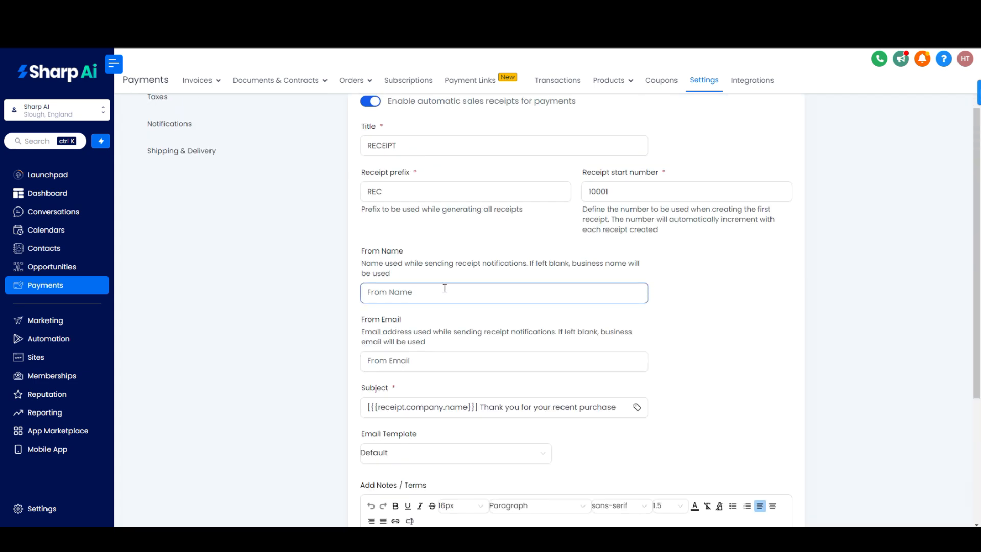
pyautogui.scroll(-4, 342, 316)
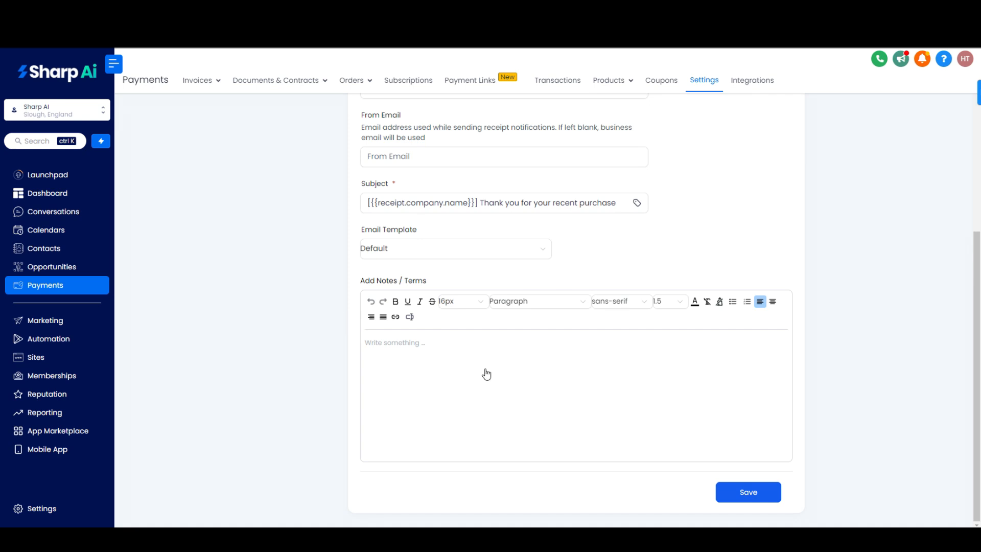
pyautogui.scroll(4, 606, 394)
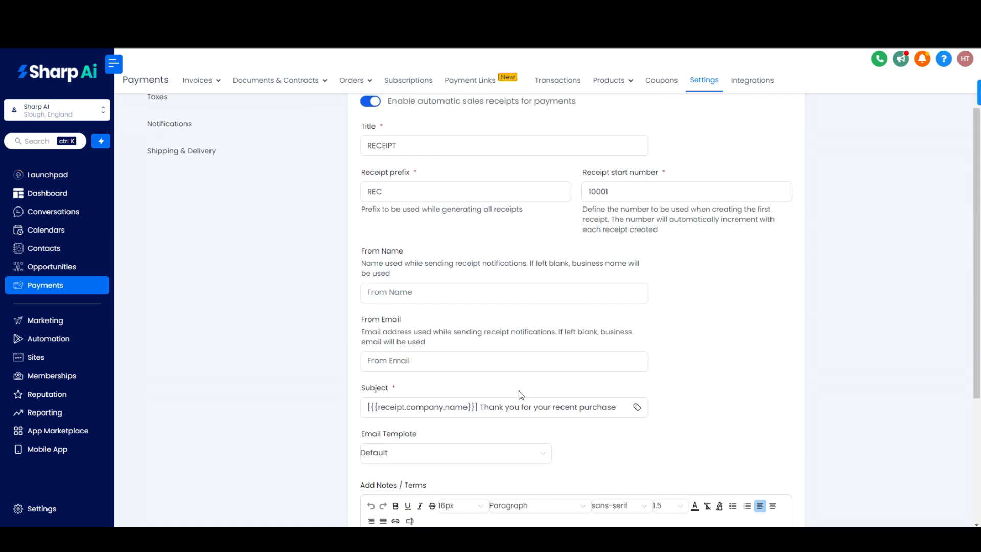
pyautogui.scroll(2, 521, 394)
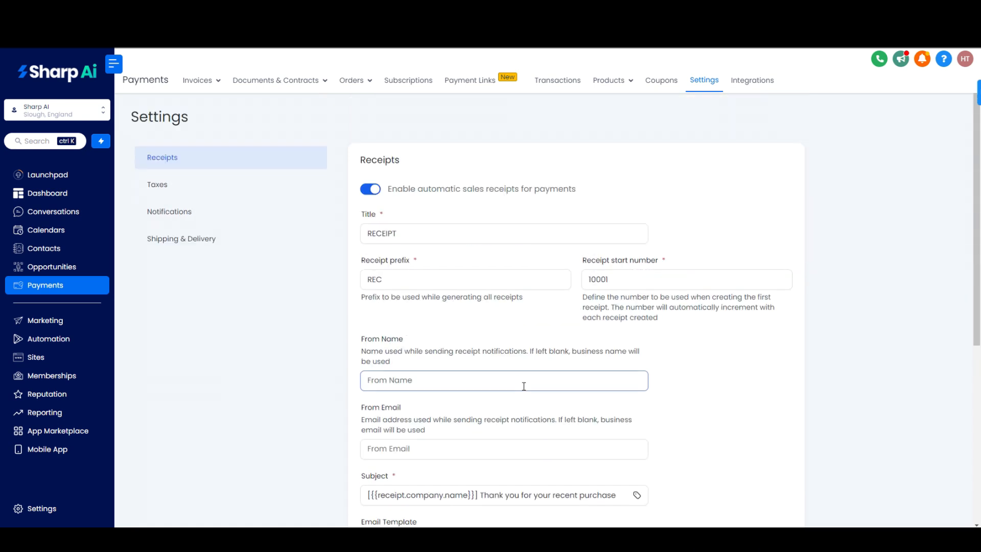
# Step: Examine the payment settings for taxes, abandoned cart notifications with their email template choices, and shipping zones
pyautogui.click(196, 184)
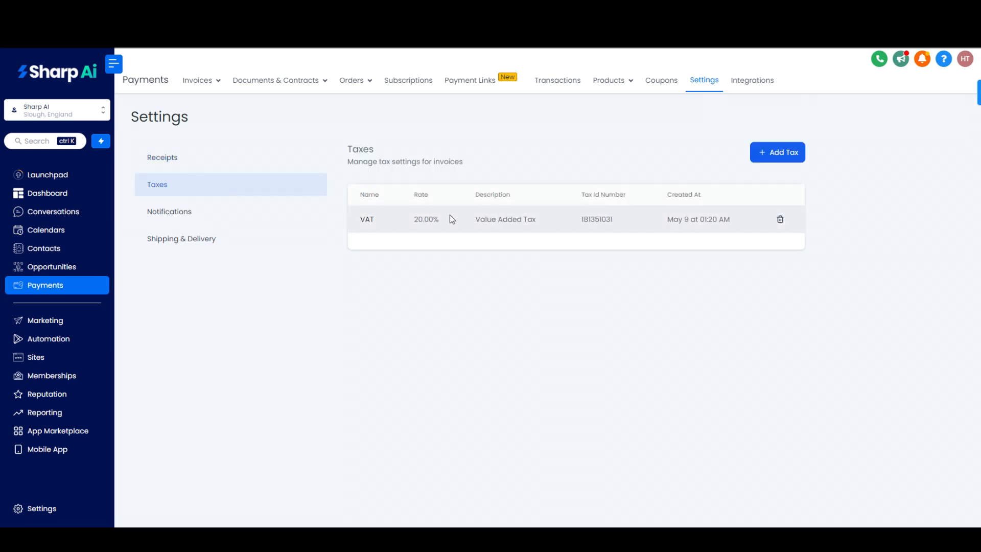
pyautogui.click(212, 215)
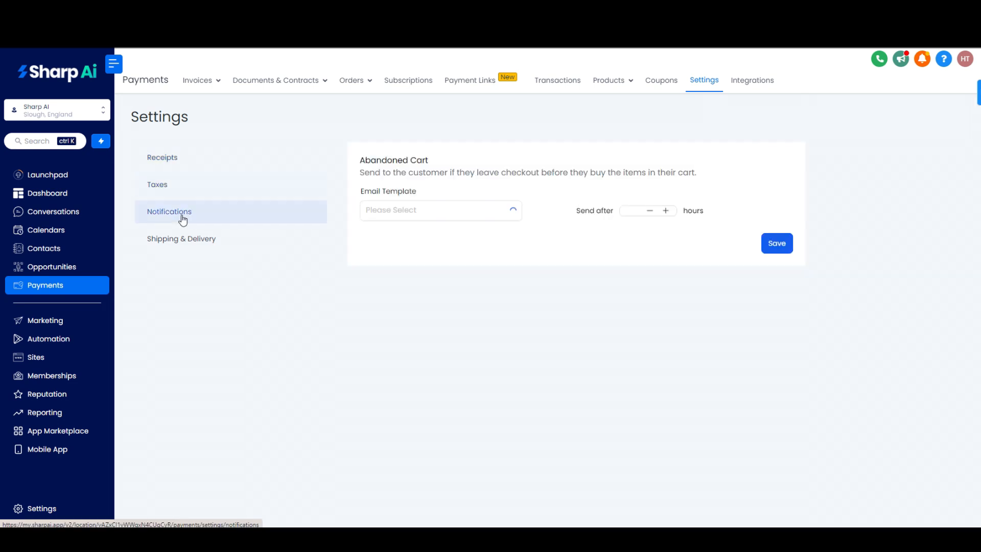
pyautogui.click(417, 212)
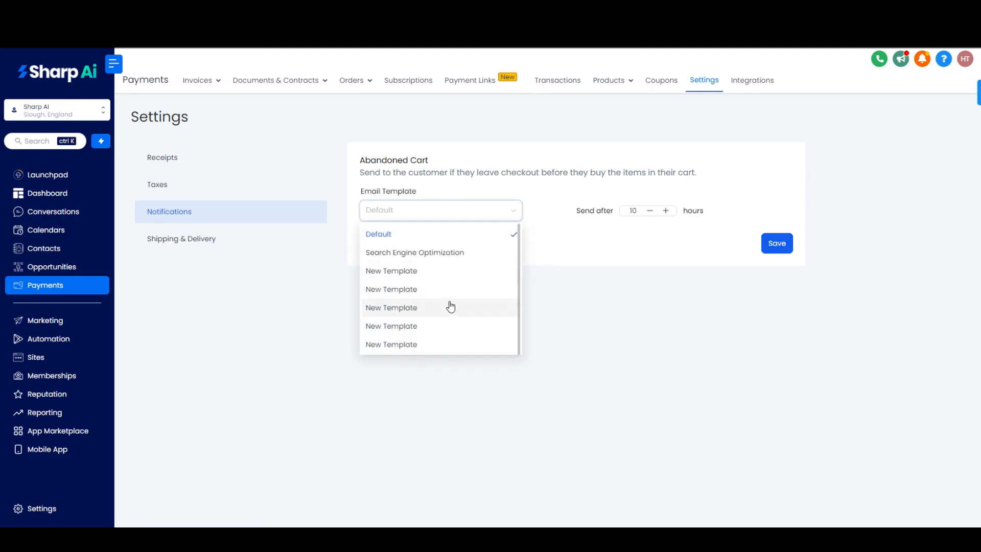
pyautogui.click(477, 175)
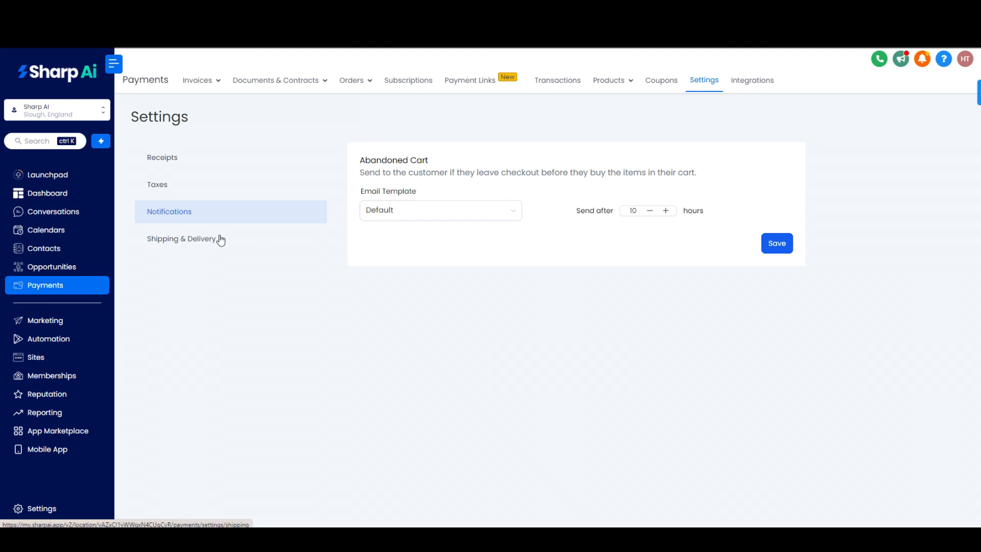
pyautogui.click(179, 247)
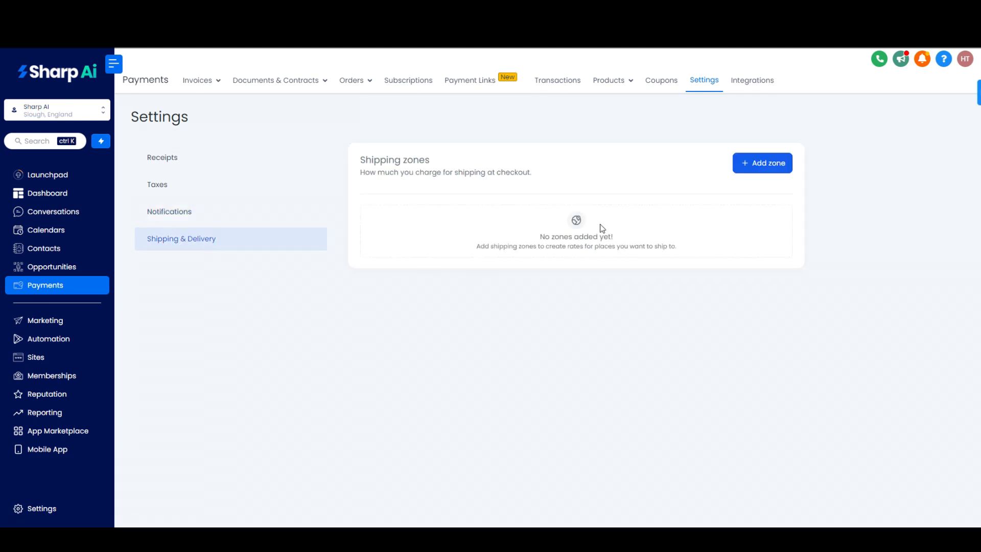
# Step: View the available payment provider integrations and open the social planner in the Marketing section
pyautogui.click(762, 83)
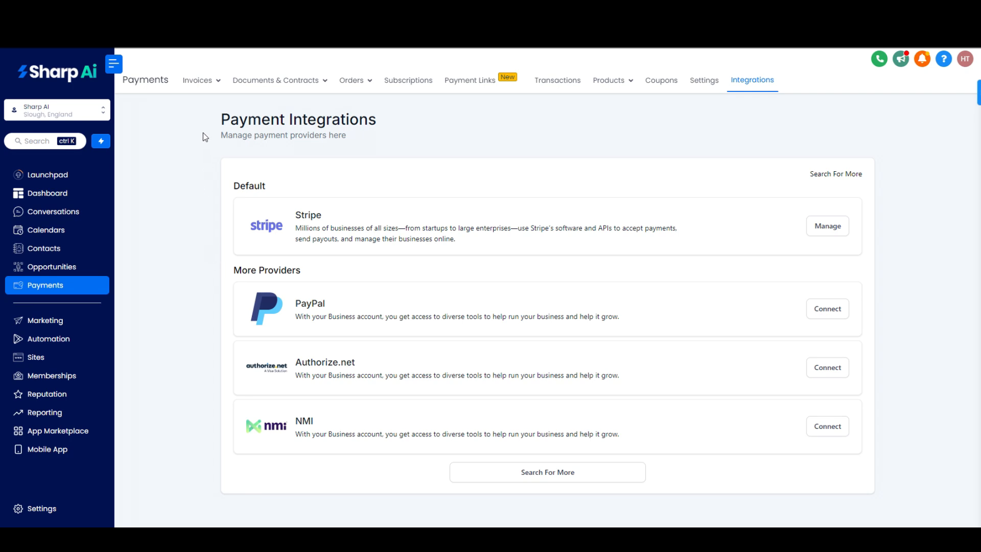
pyautogui.moveTo(209, 91)
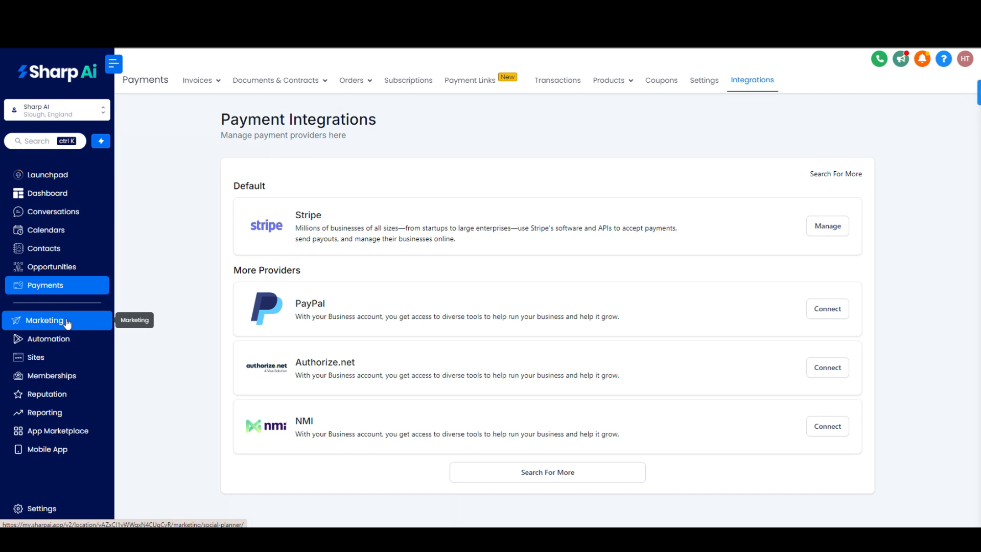
pyautogui.click(67, 323)
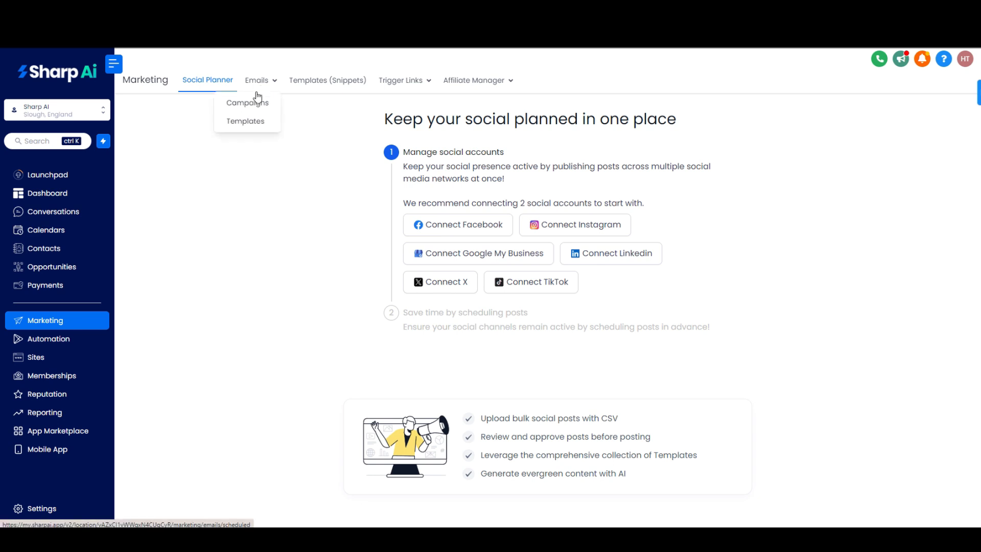
# Step: View the list of email campaigns in the Marketing section
pyautogui.click(252, 103)
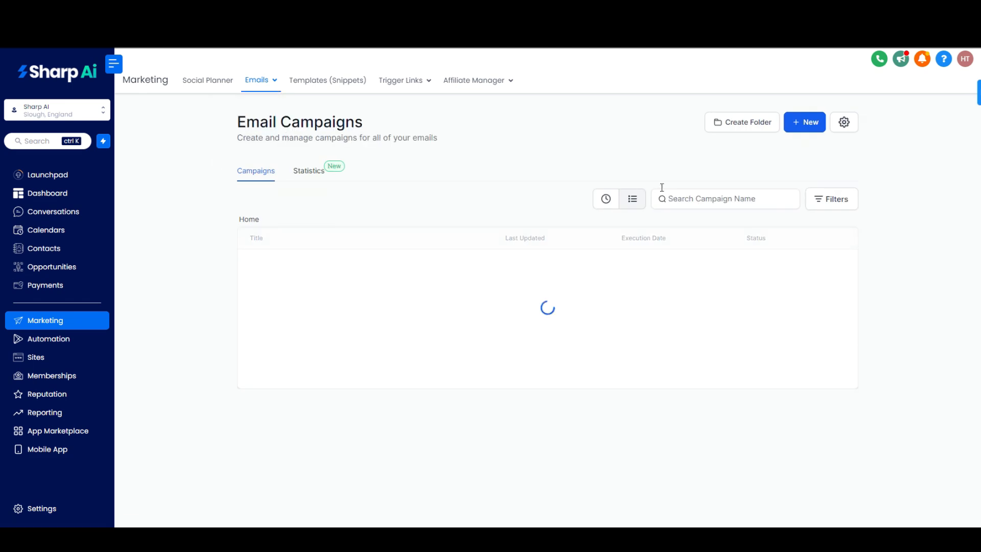
pyautogui.click(803, 125)
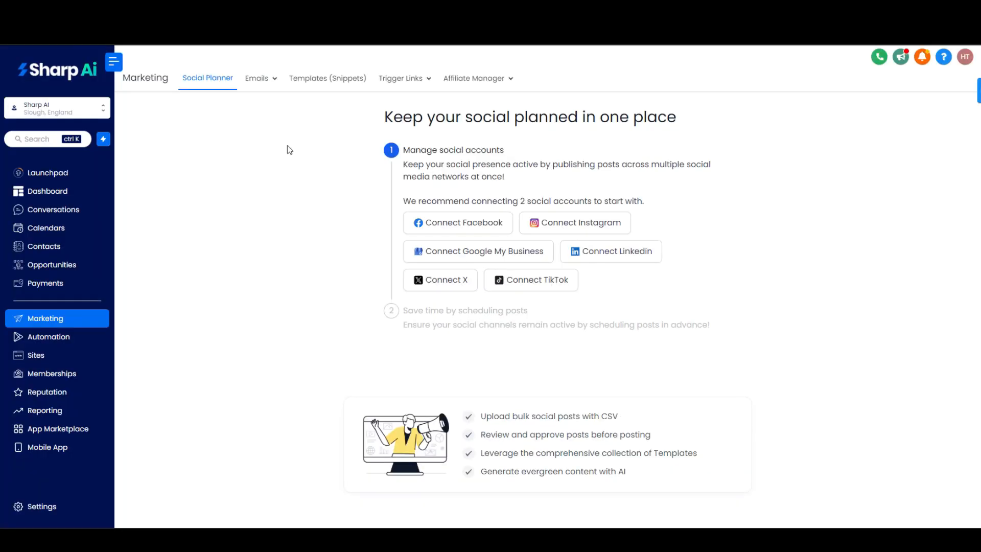
pyautogui.moveTo(256, 84)
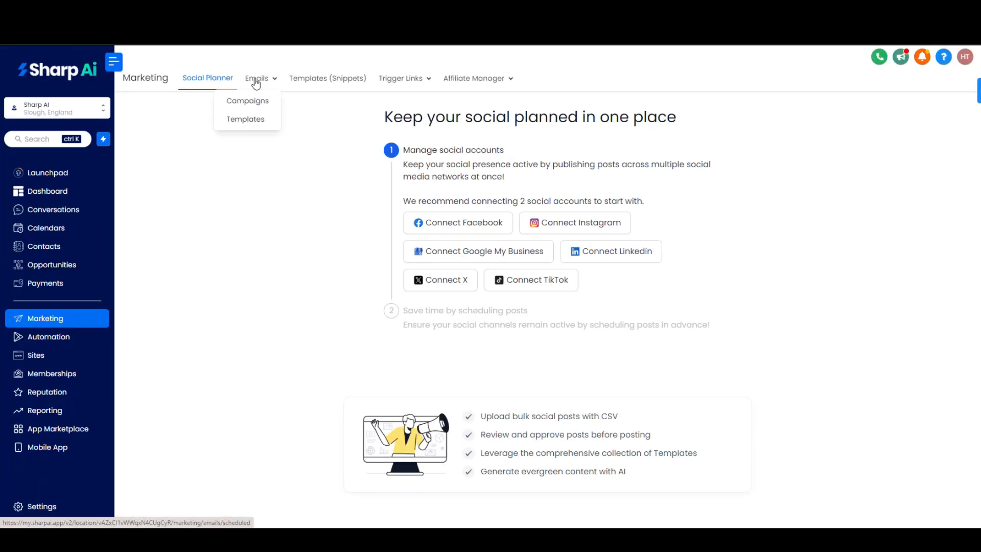
pyautogui.click(256, 103)
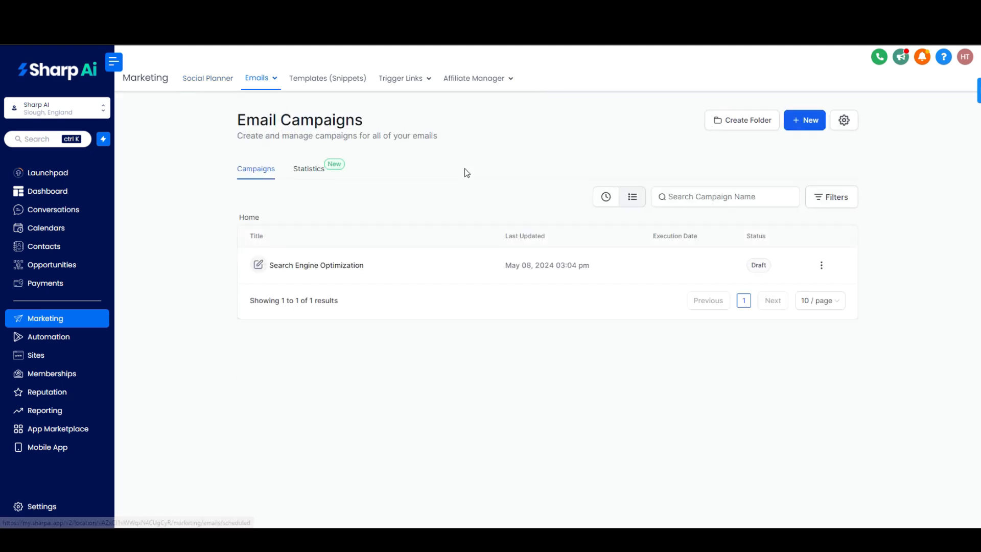
pyautogui.moveTo(255, 103)
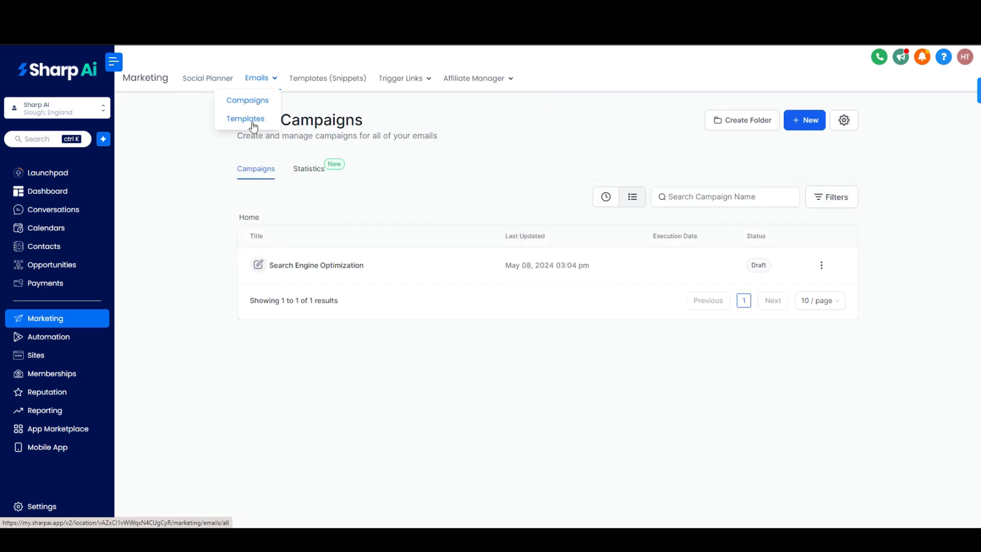
# Step: Examine the email campaign statistics, covering conversion, engagement, performance metric choices, and top performing and most recent emails
pyautogui.click(310, 168)
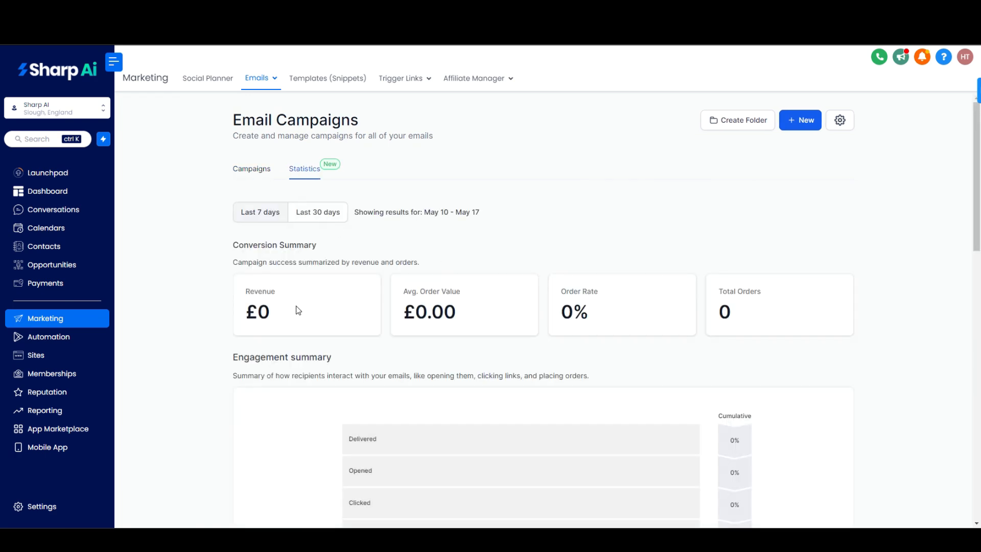
pyautogui.scroll(-4, 514, 298)
pyautogui.scroll(2, 593, 228)
pyautogui.scroll(-7, 589, 234)
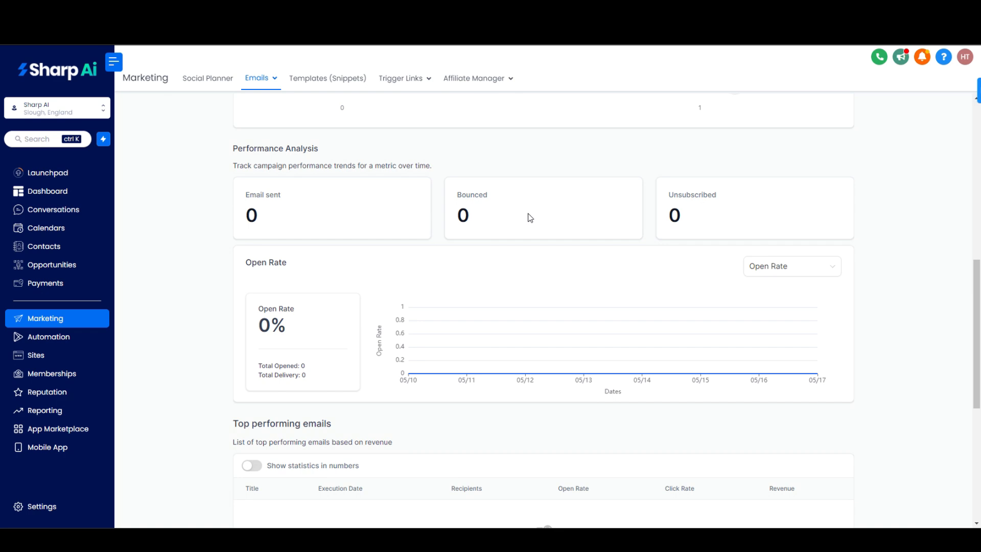
pyautogui.click(798, 267)
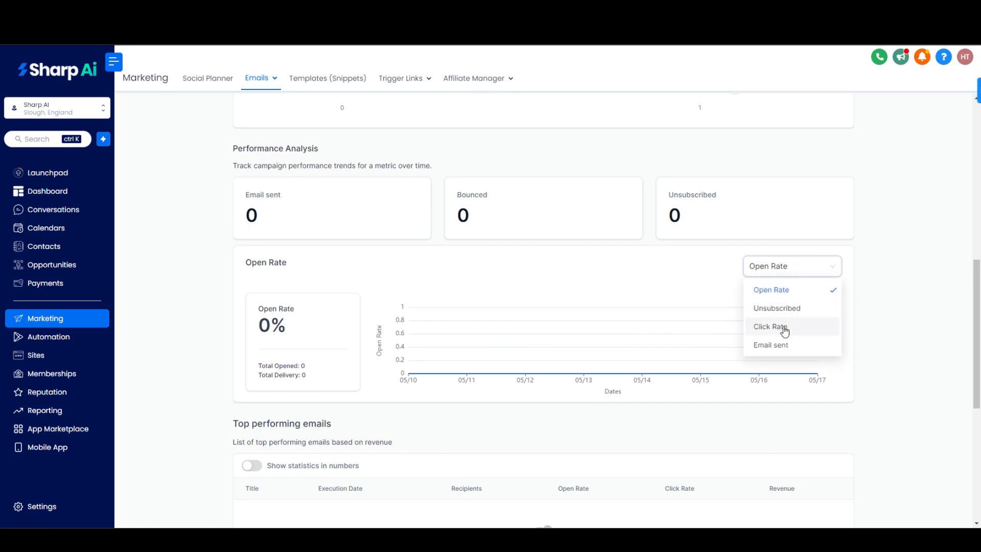
pyautogui.scroll(-6, 872, 350)
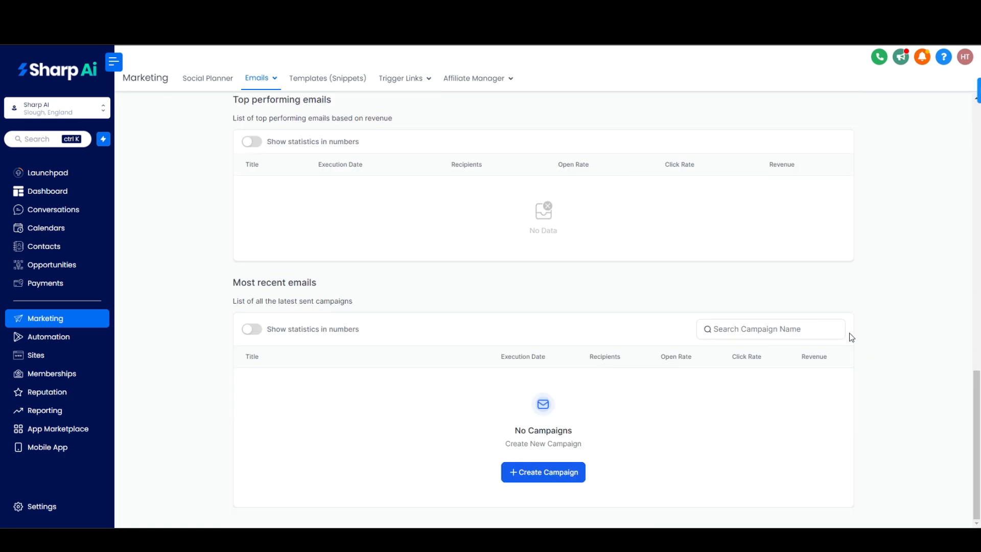
pyautogui.scroll(1, 481, 252)
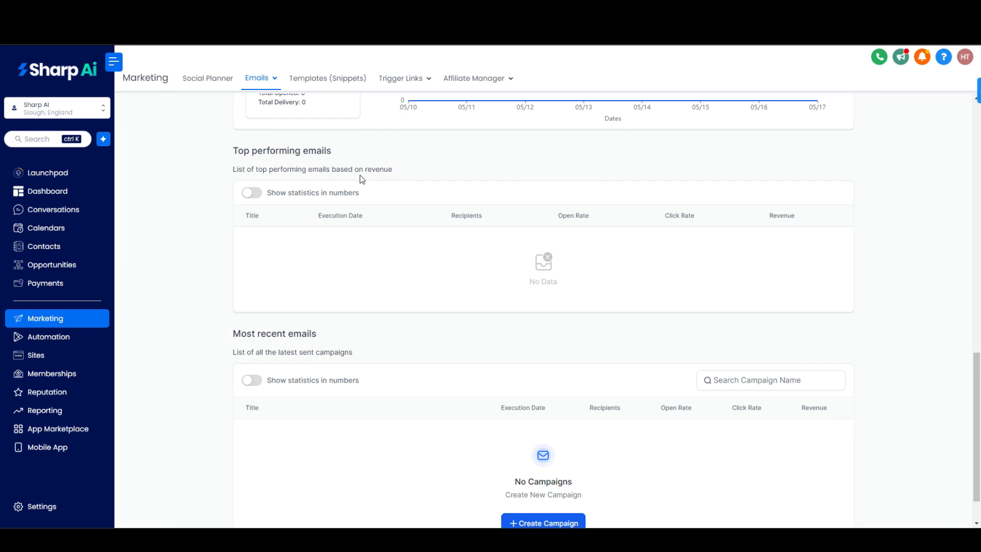
pyautogui.scroll(-1, 506, 249)
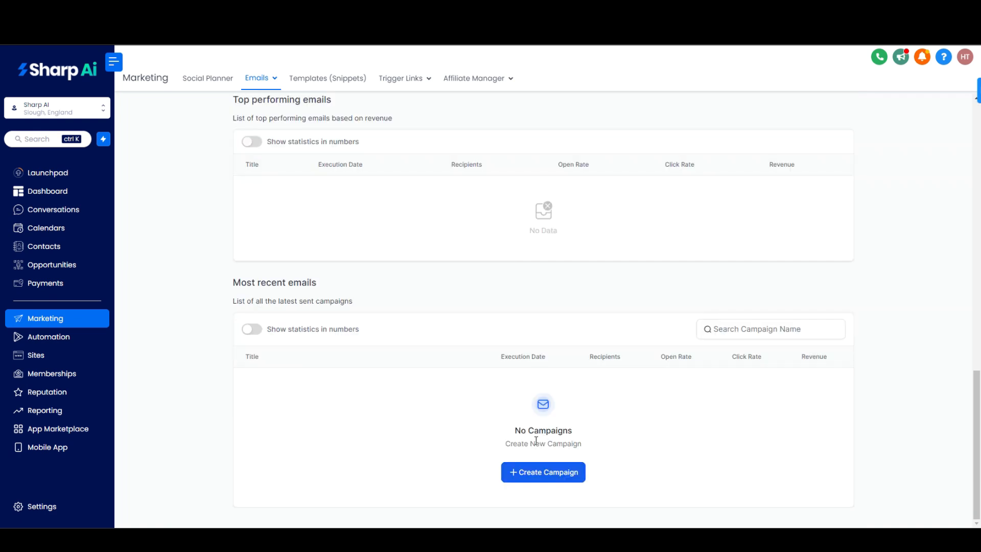
pyautogui.scroll(20, 580, 454)
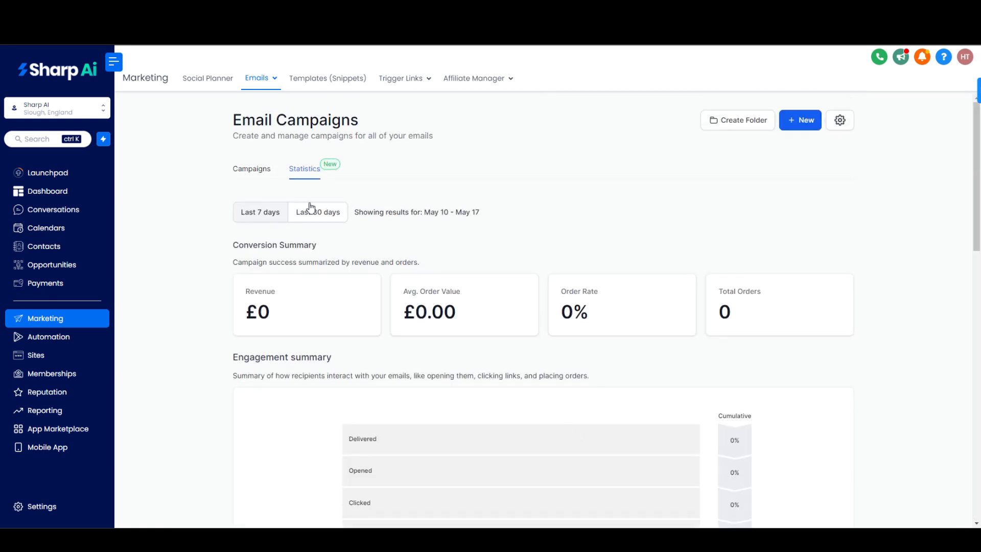
# Step: Create a new email campaign from the Blank template using the Design Editor
pyautogui.click(253, 170)
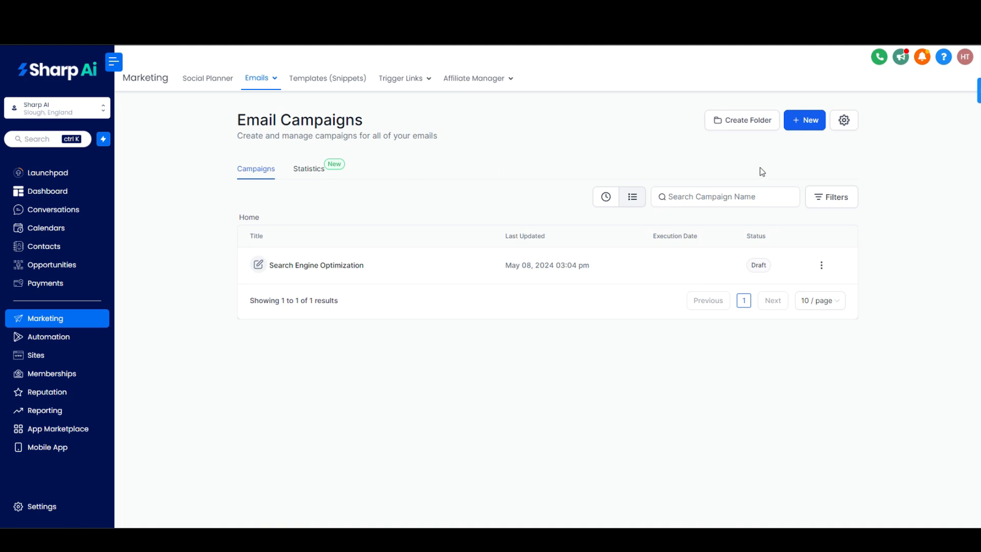
pyautogui.click(809, 122)
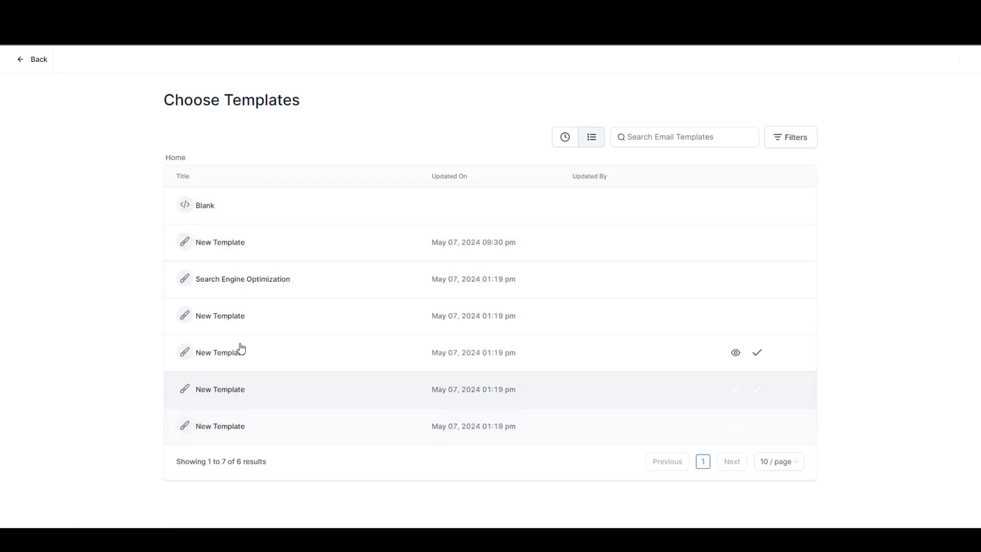
pyautogui.click(206, 207)
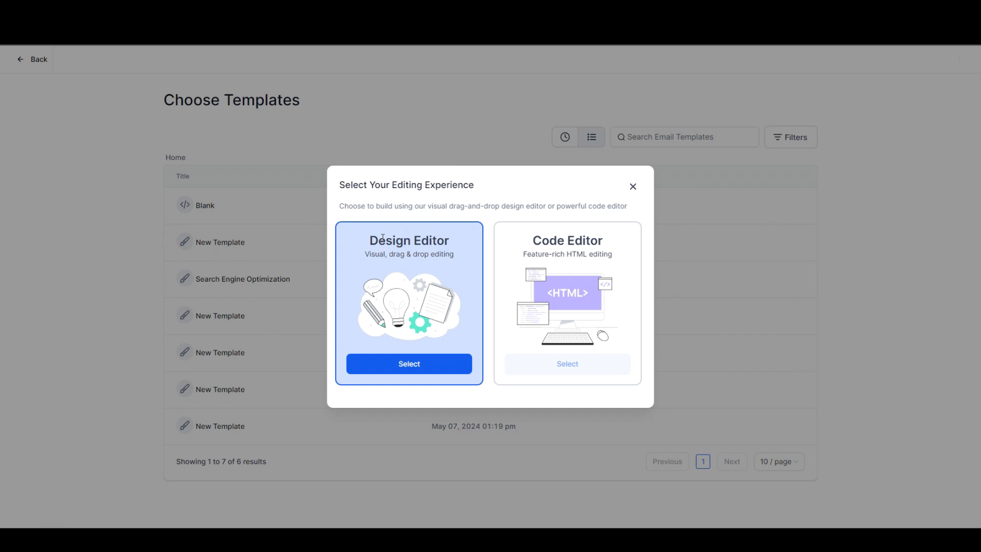
pyautogui.click(395, 371)
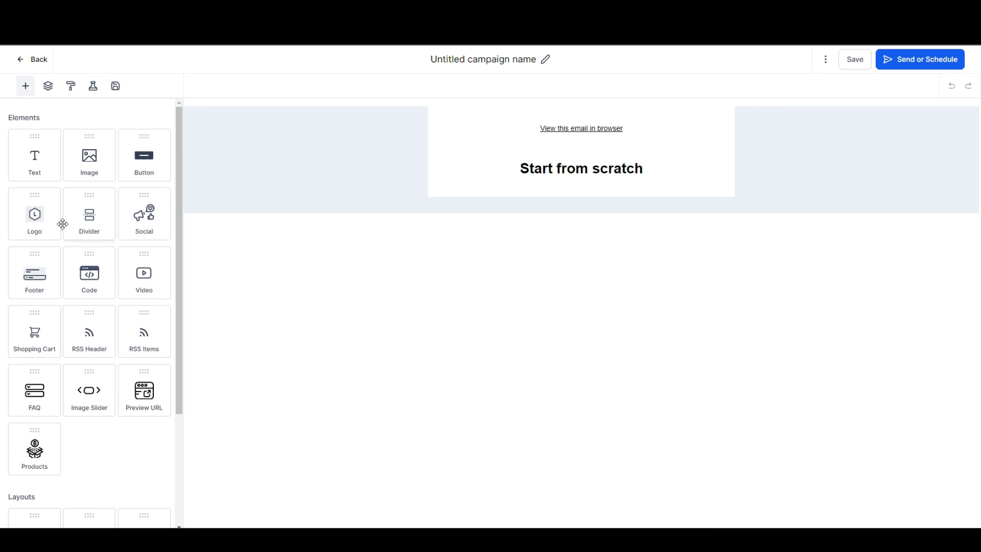
# Step: Examine the elements and layouts available for the email, and view its section structure
pyautogui.scroll(-1, 55, 390)
pyautogui.scroll(1, 90, 248)
pyautogui.scroll(-3, 97, 258)
pyautogui.scroll(2, 124, 455)
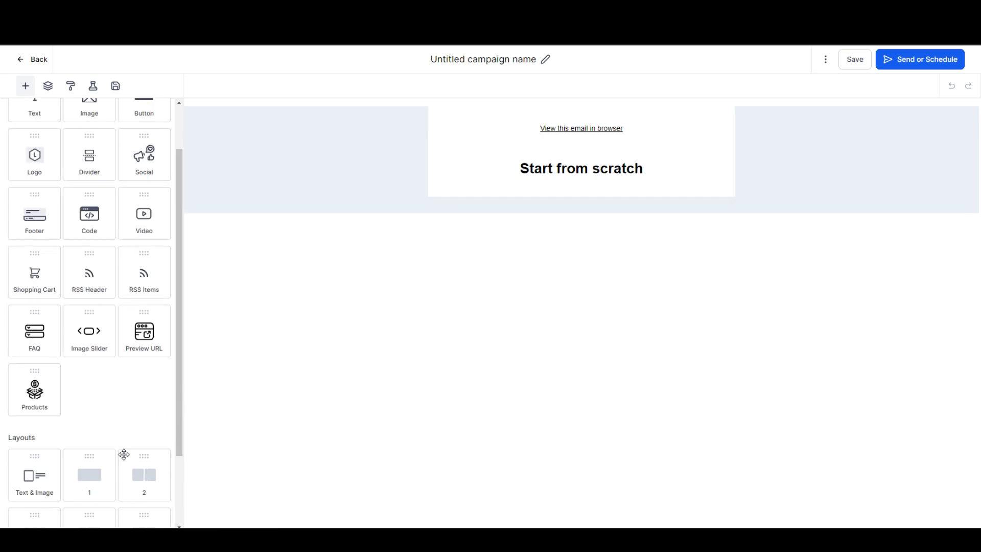
pyautogui.scroll(1, 124, 455)
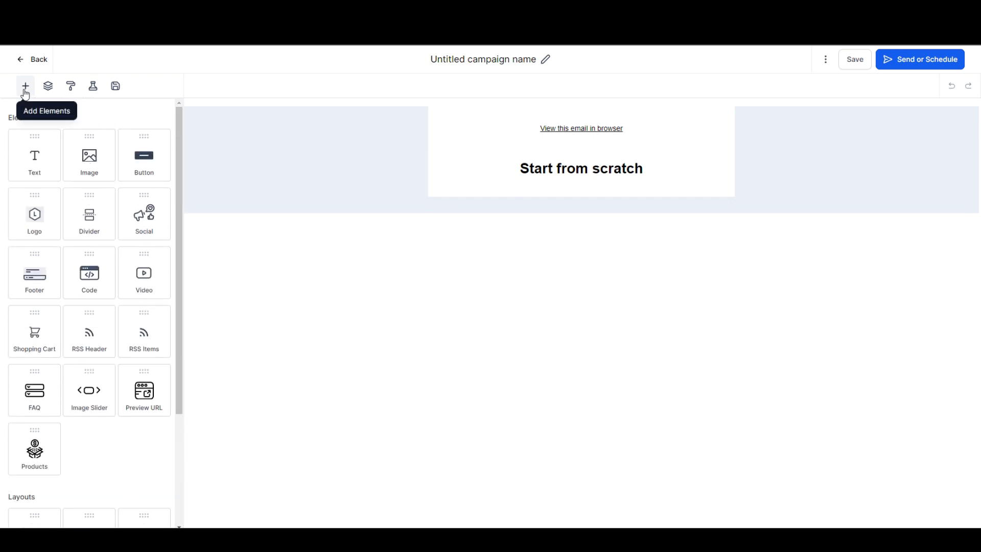
pyautogui.click(48, 87)
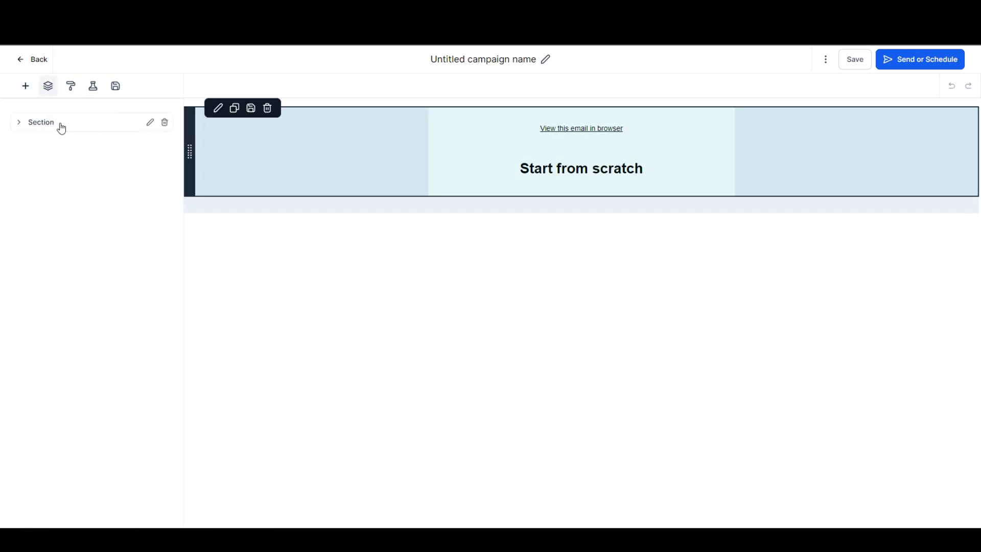
# Step: Examine the email's global style settings, covering the Template, Button and Divider groups
pyautogui.click(71, 86)
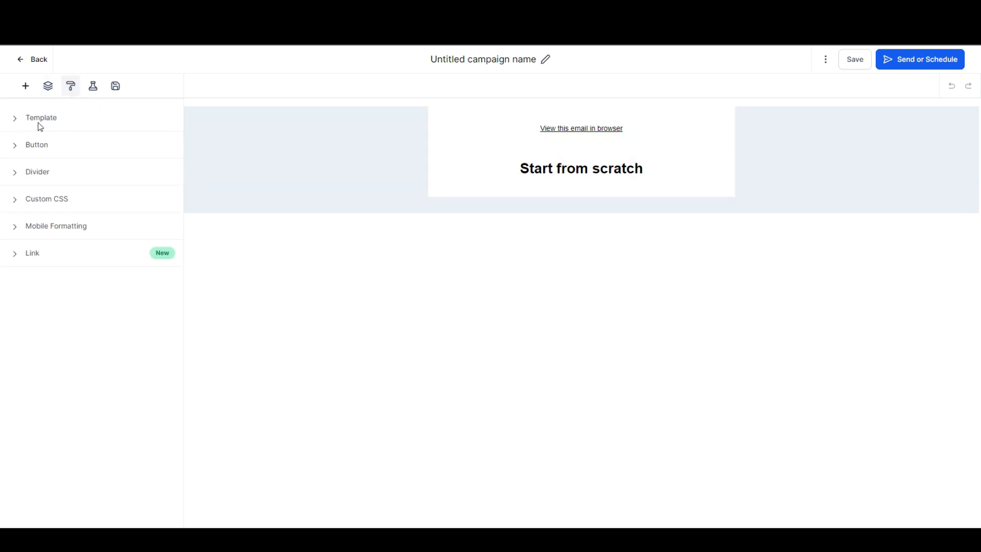
pyautogui.click(17, 121)
pyautogui.click(17, 121)
pyautogui.click(17, 120)
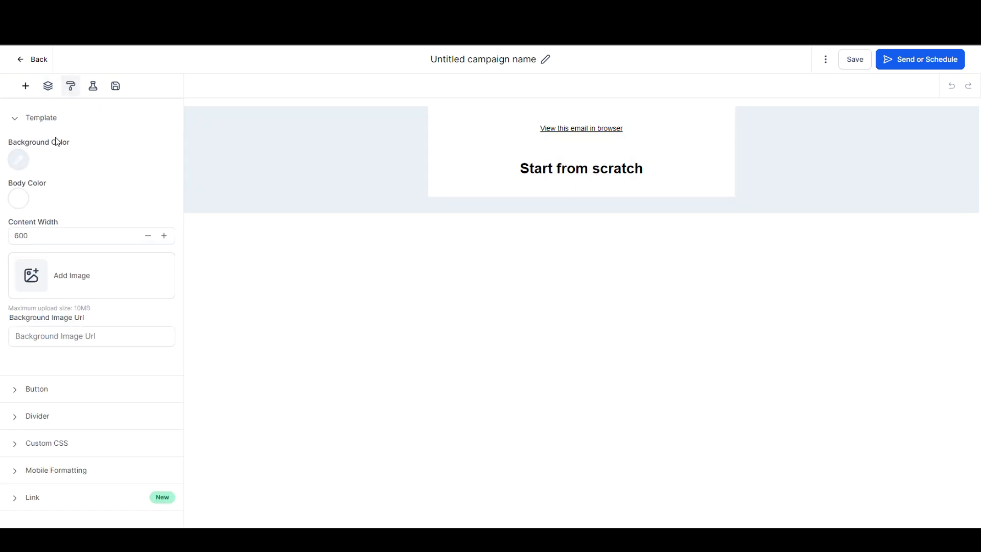
pyautogui.click(18, 124)
pyautogui.click(15, 150)
pyautogui.click(17, 153)
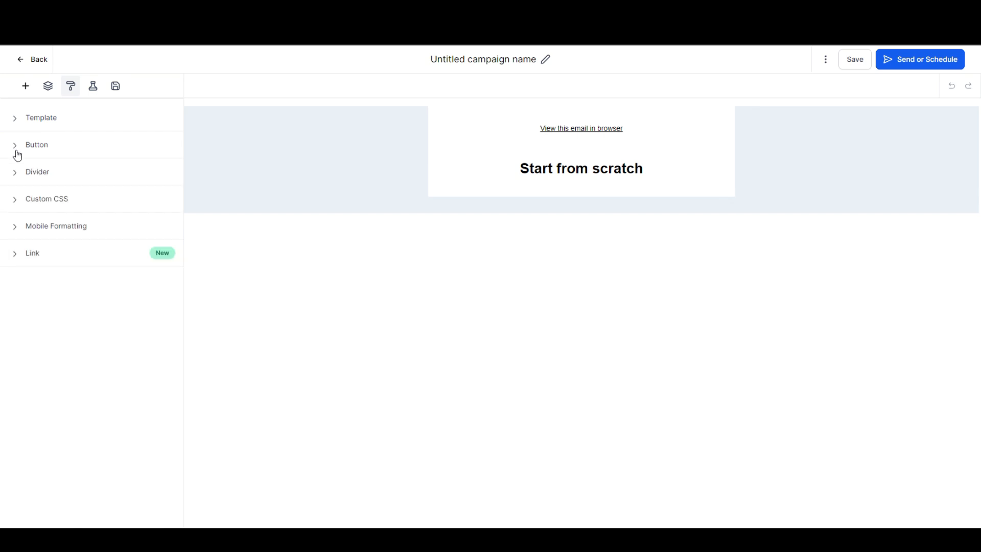
pyautogui.click(28, 172)
pyautogui.click(31, 173)
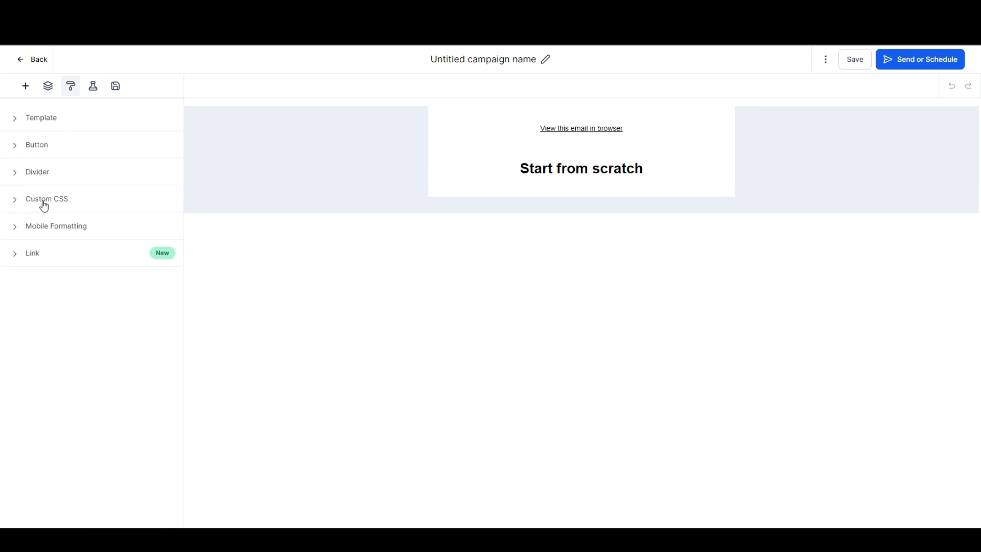
# Step: Enable A/B testing for the campaign and review the test settings with Email Subject as test type
pyautogui.click(93, 86)
pyautogui.click(146, 140)
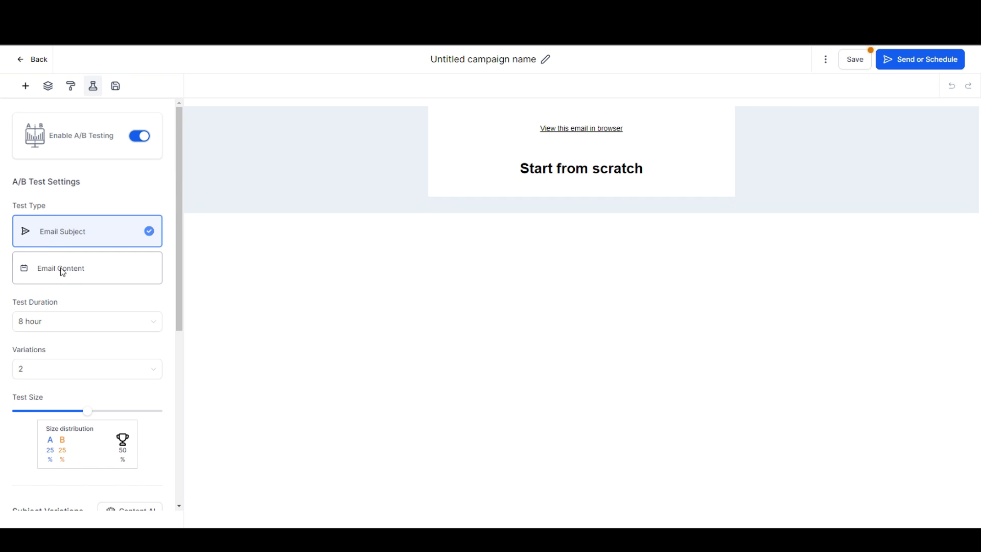
pyautogui.scroll(-2, 63, 271)
pyautogui.scroll(1, 59, 269)
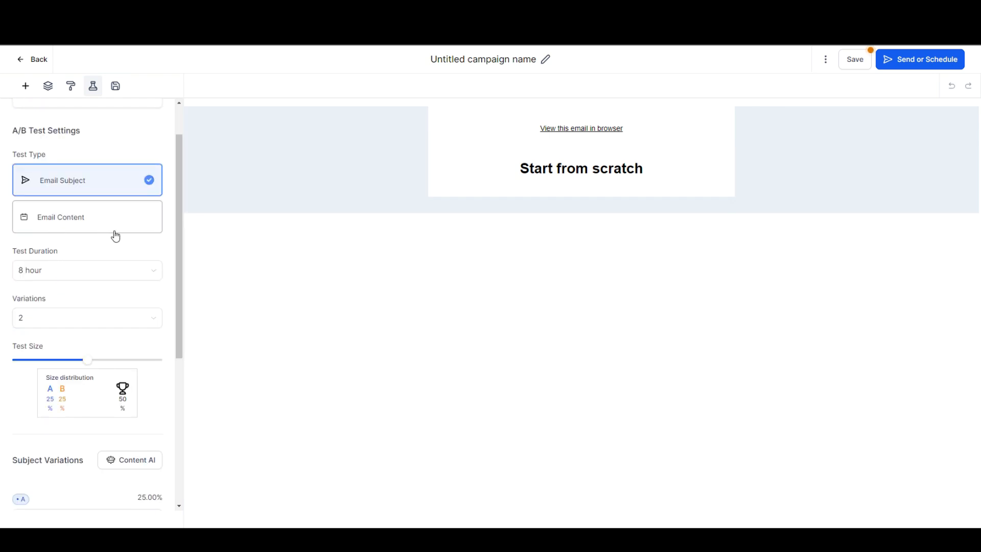
pyautogui.scroll(-1, 107, 234)
# Step: Check the choices for test duration and number of variations, and set the A/B test size to 70
pyautogui.click(99, 225)
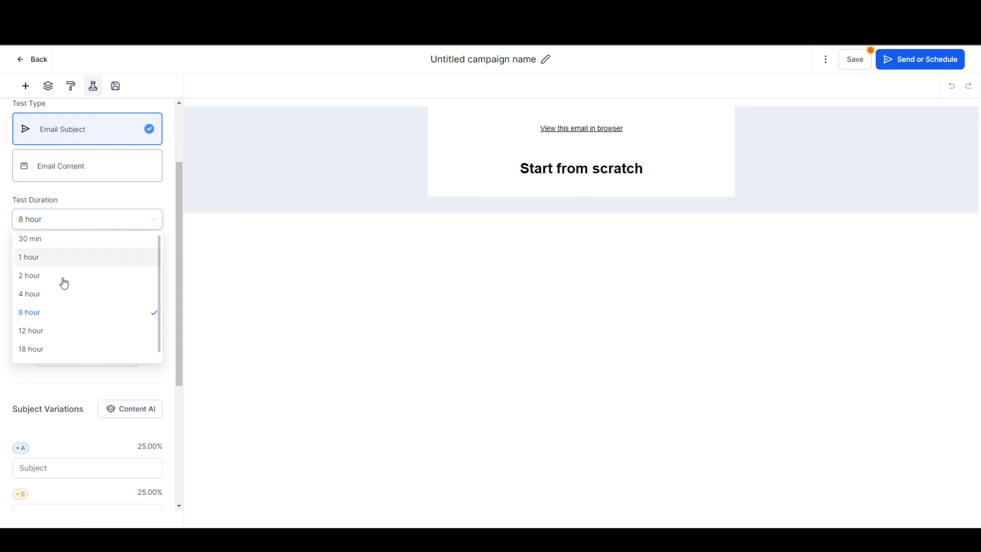
pyautogui.click(79, 223)
pyautogui.click(62, 274)
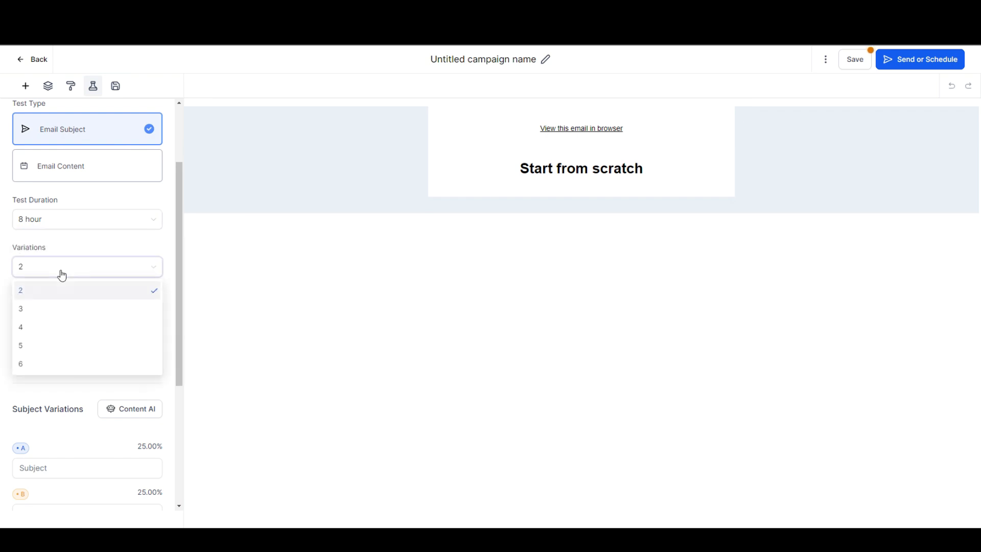
pyautogui.click(100, 271)
pyautogui.moveTo(79, 315); pyautogui.dragTo(118, 316)
# Step: Examine the subject variations with their Content AI generator and the winning criteria of the A/B test
pyautogui.scroll(-4, 120, 316)
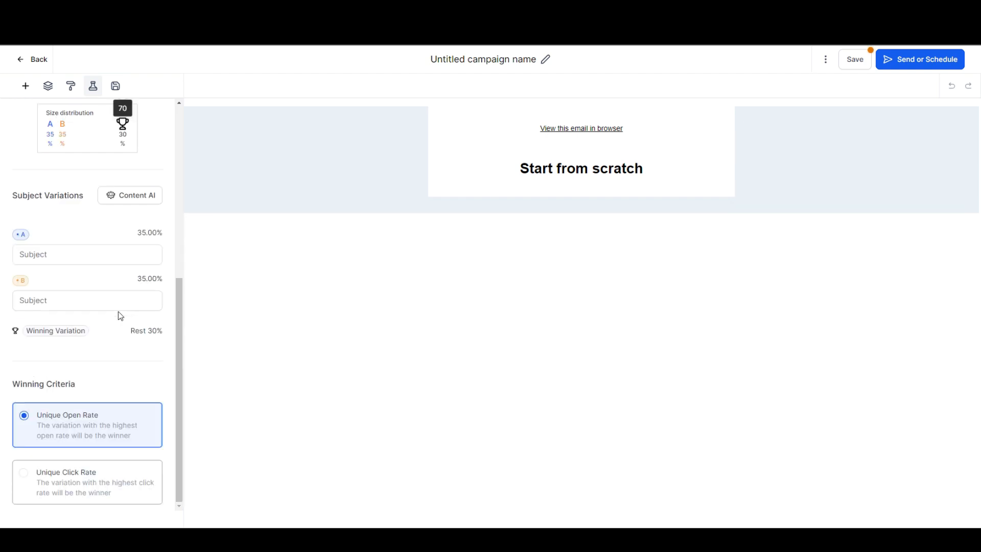
pyautogui.click(110, 197)
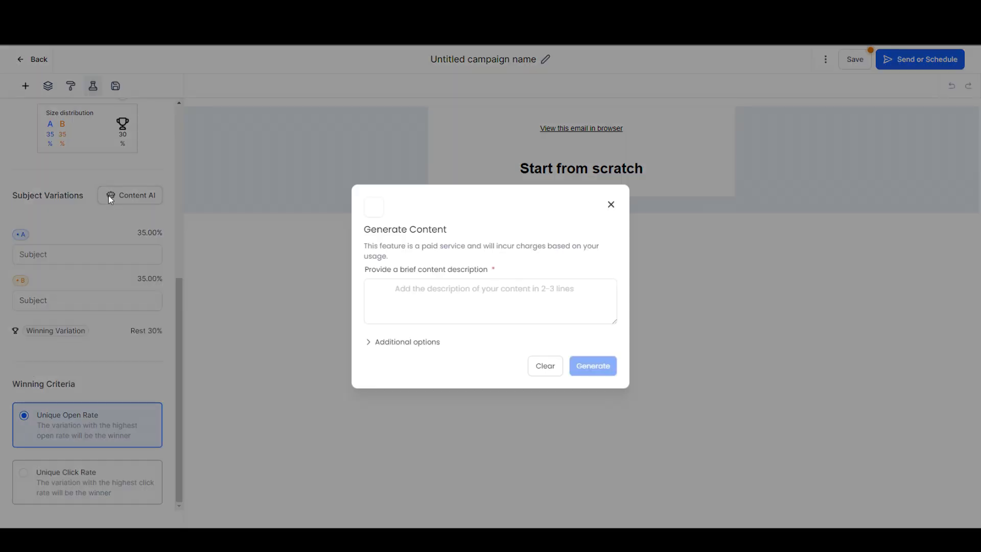
pyautogui.click(611, 205)
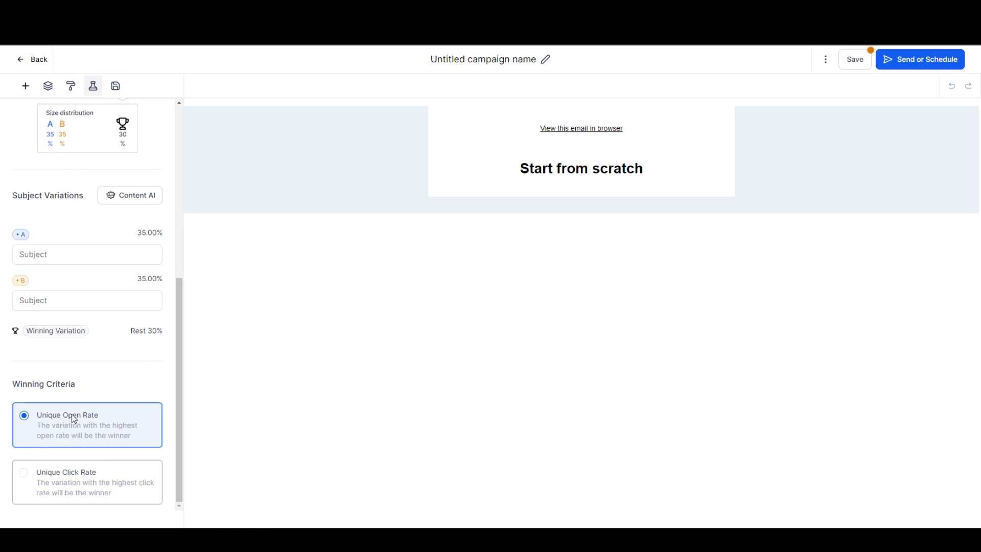
pyautogui.scroll(10, 154, 469)
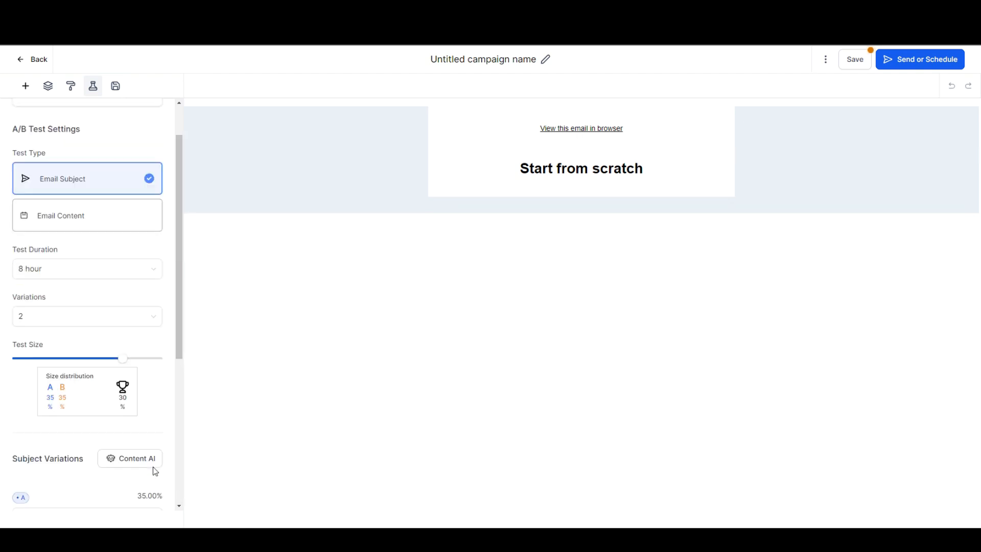
# Step: View the email's saved items and the campaign's send or schedule options, and return to the email builder
pyautogui.click(117, 87)
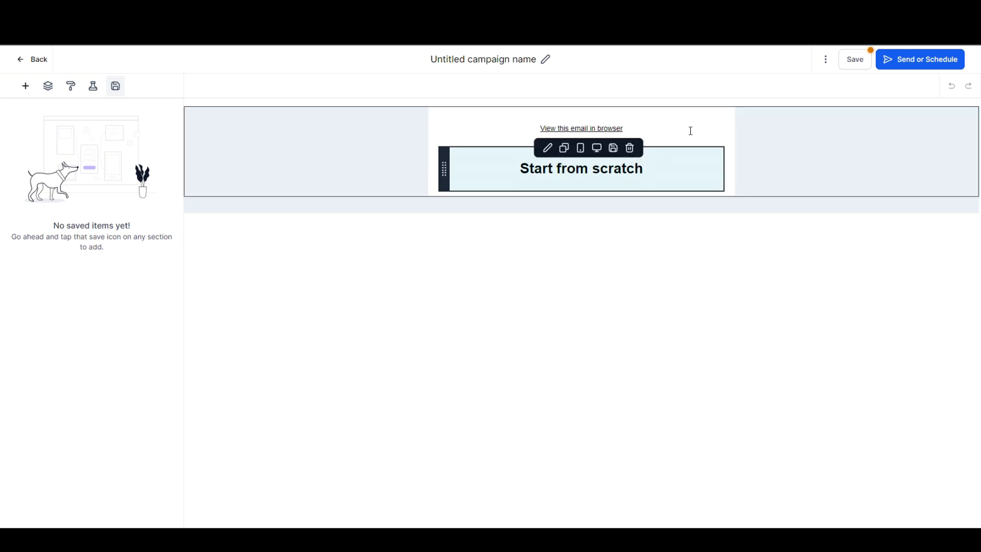
pyautogui.click(905, 64)
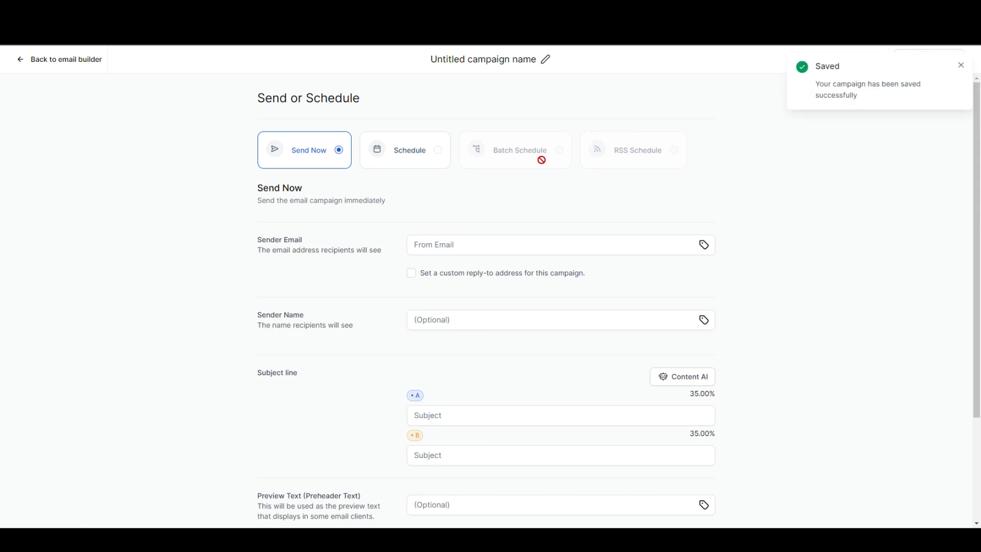
pyautogui.click(25, 65)
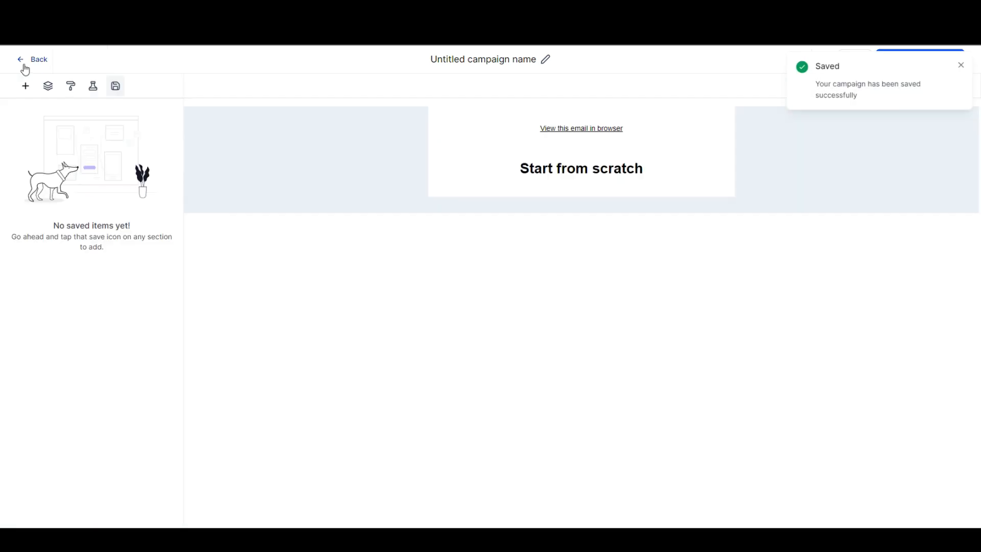
# Step: Switch A/B testing off and back on, and recheck the campaign's send or schedule options
pyautogui.click(93, 85)
pyautogui.click(147, 138)
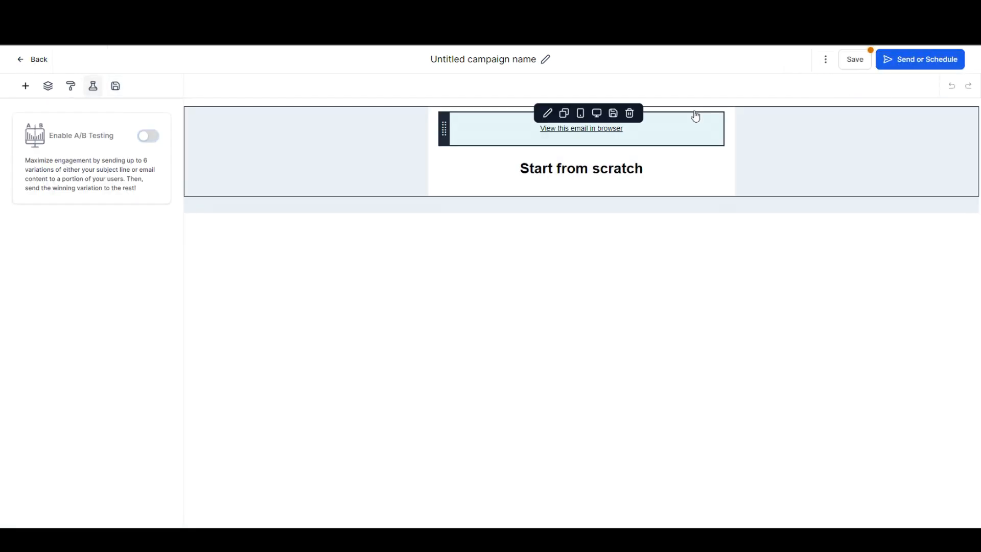
pyautogui.click(144, 137)
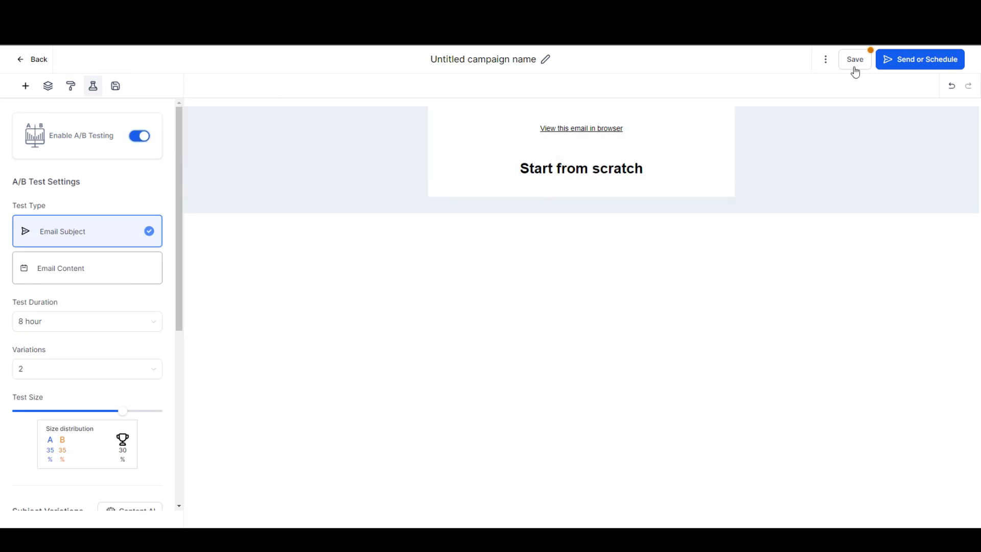
pyautogui.click(889, 65)
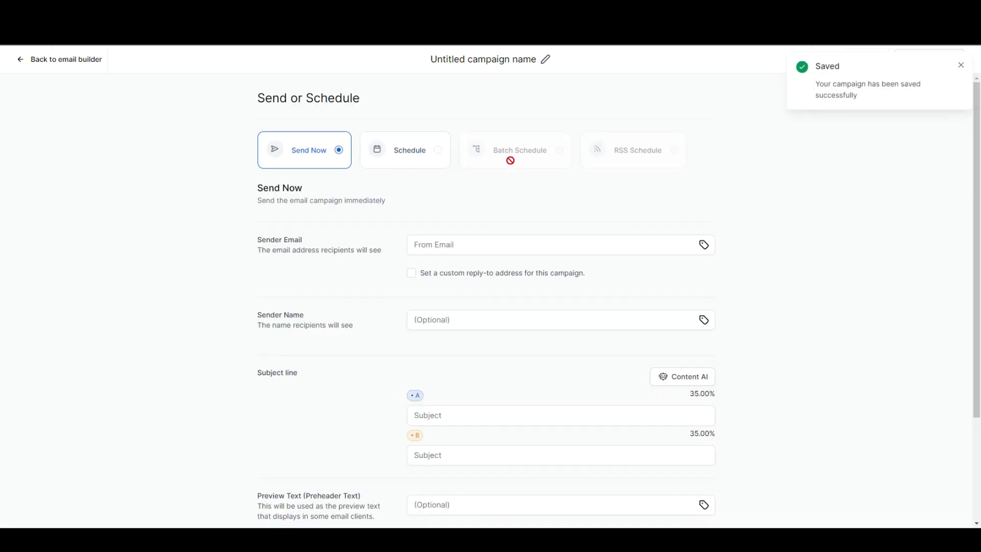
pyautogui.click(67, 60)
# Step: Disable A/B testing for the campaign and review the fields of its send or schedule form
pyautogui.click(146, 143)
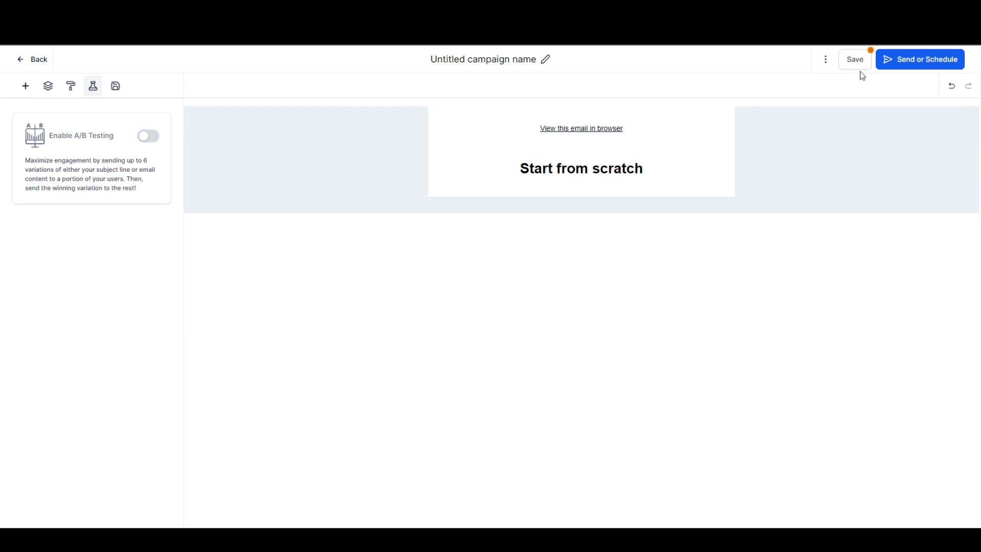
pyautogui.click(892, 65)
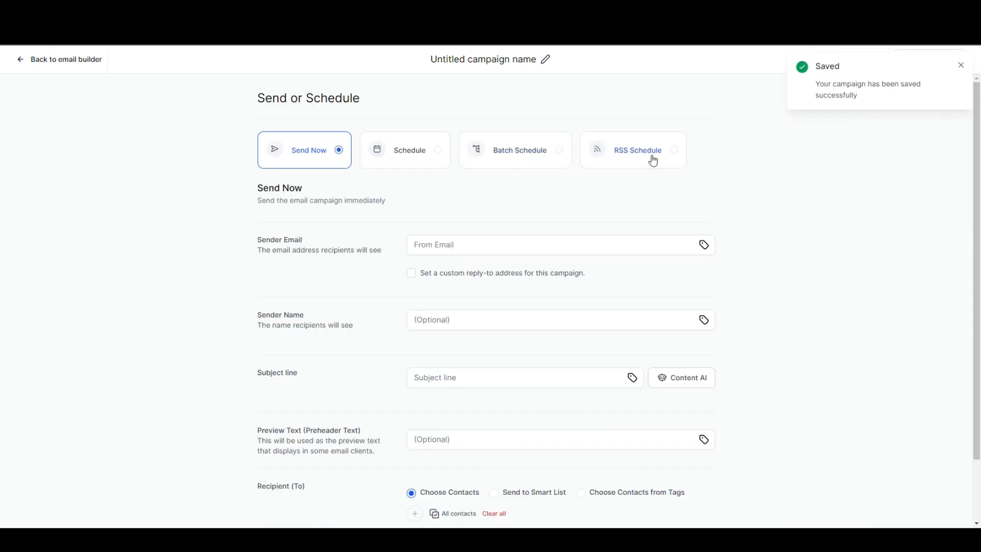
pyautogui.scroll(-1, 320, 197)
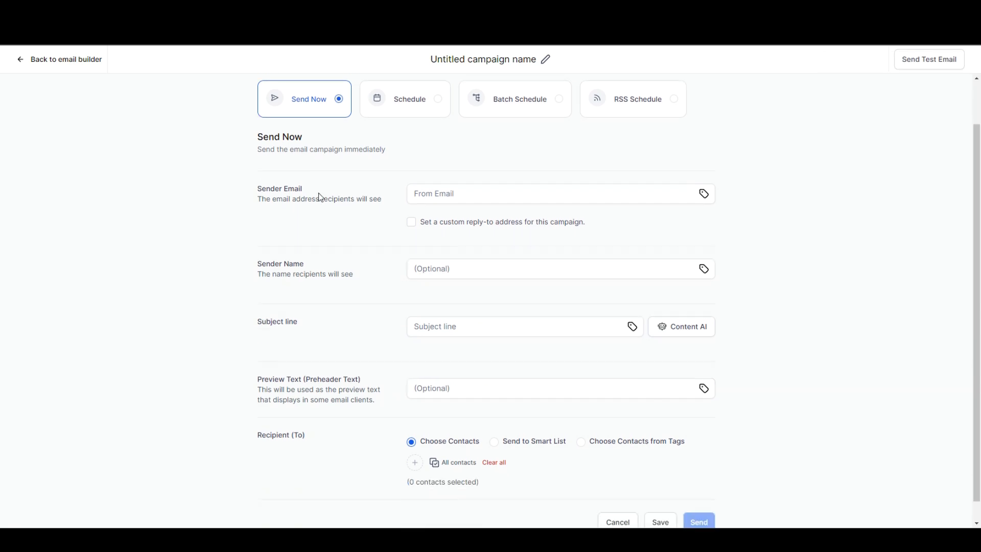
pyautogui.scroll(-1, 348, 196)
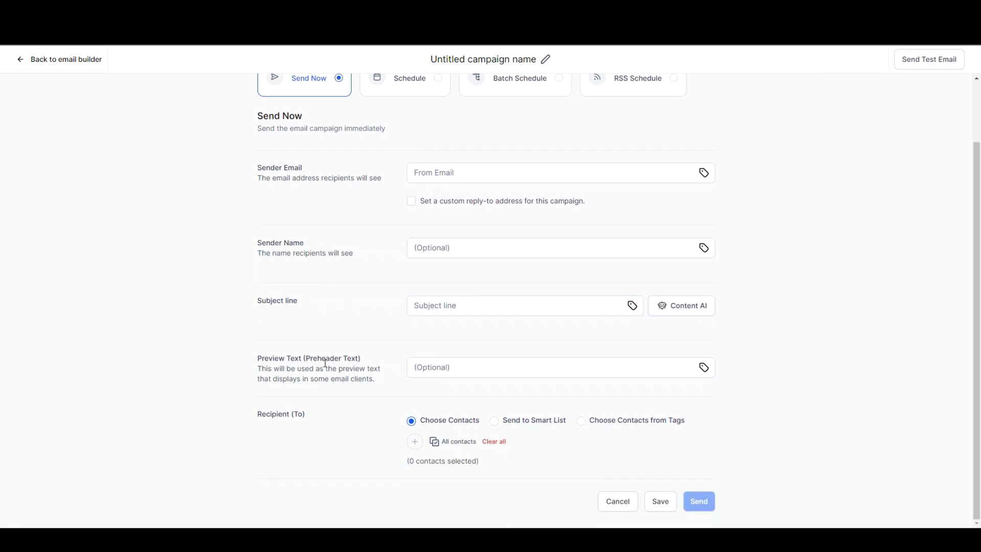
# Step: Insert the contact's First Name merge field into the campaign's preview text
pyautogui.click(450, 364)
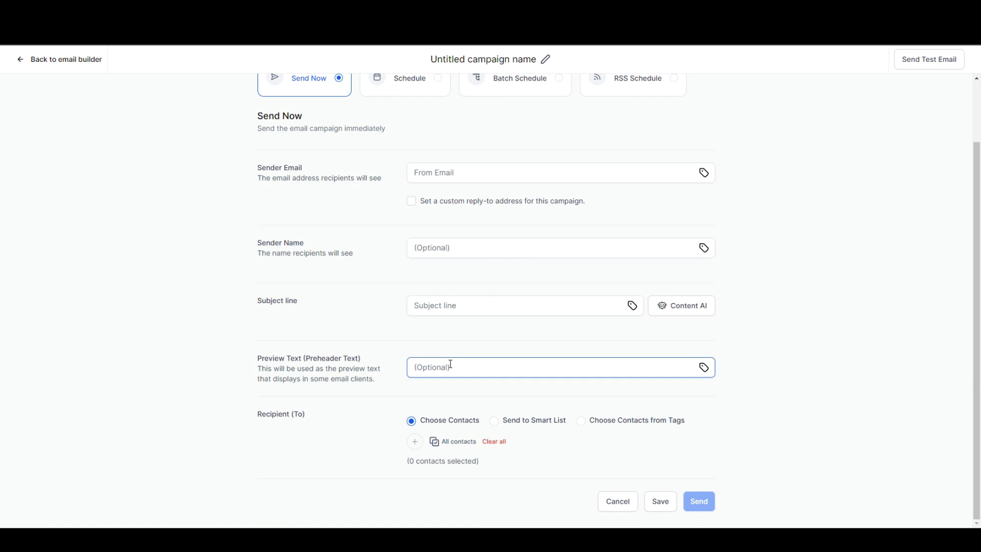
pyautogui.click(704, 368)
pyautogui.click(624, 193)
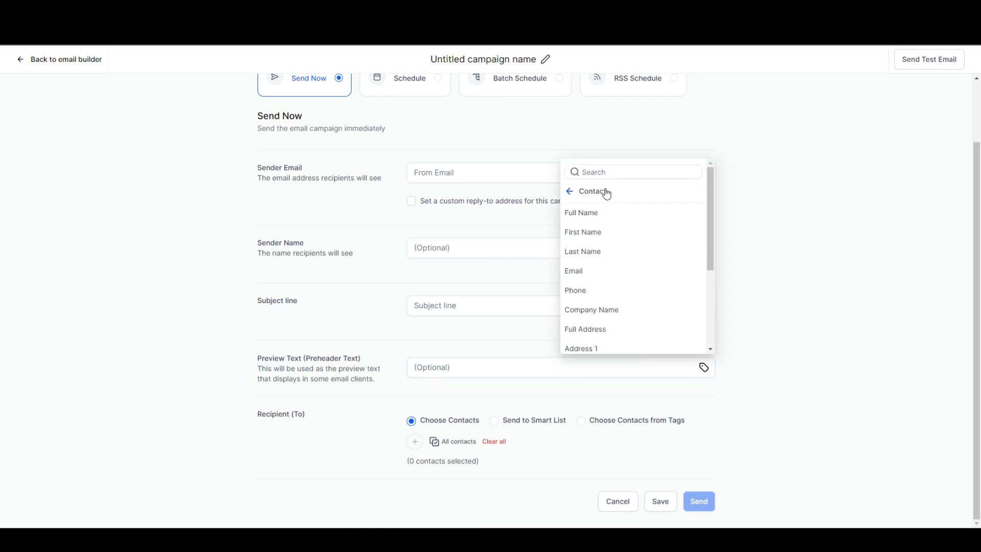
pyautogui.click(603, 231)
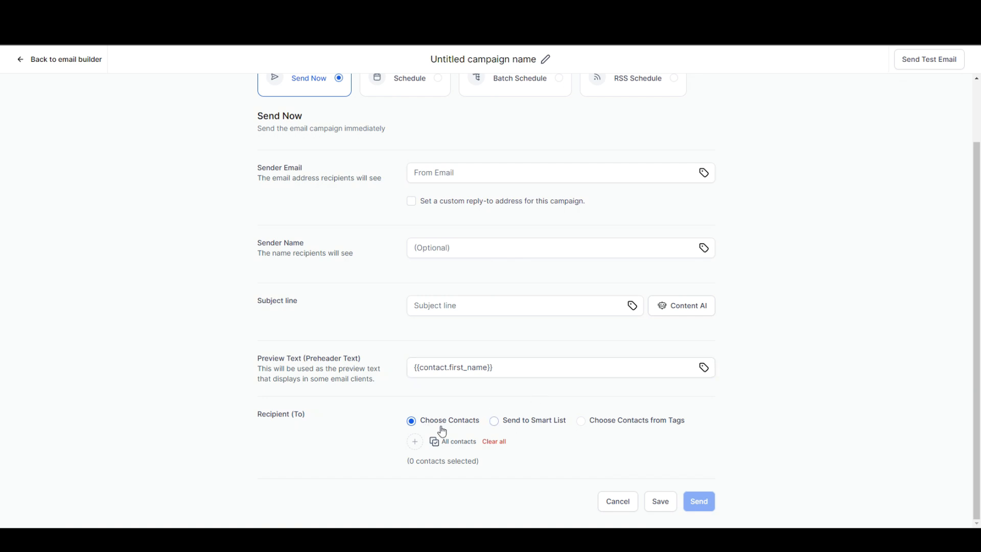
# Step: Compare the recipient options, select Choose Contacts from Tags, and return to the email builder
pyautogui.click(415, 443)
pyautogui.click(510, 462)
pyautogui.click(512, 421)
pyautogui.click(597, 424)
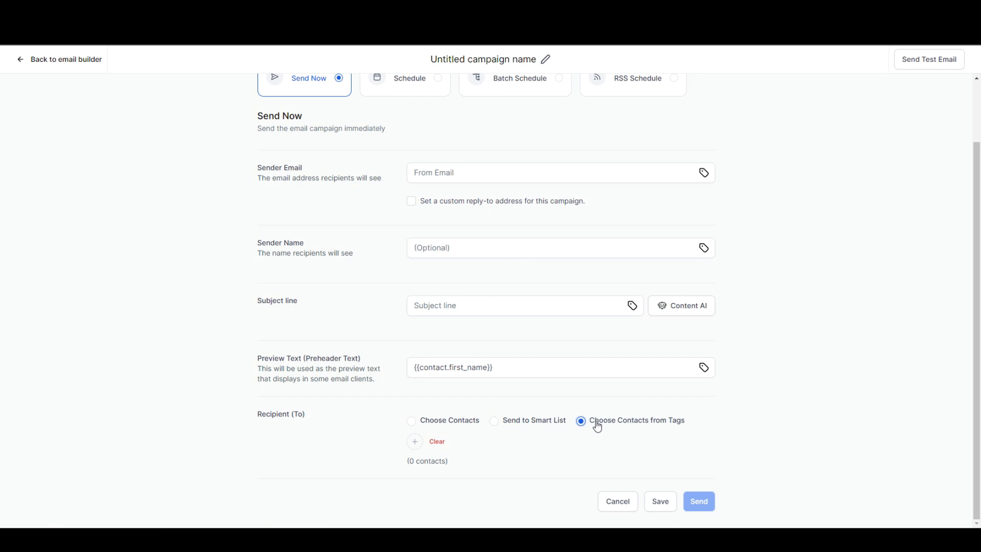
pyautogui.scroll(1, 405, 412)
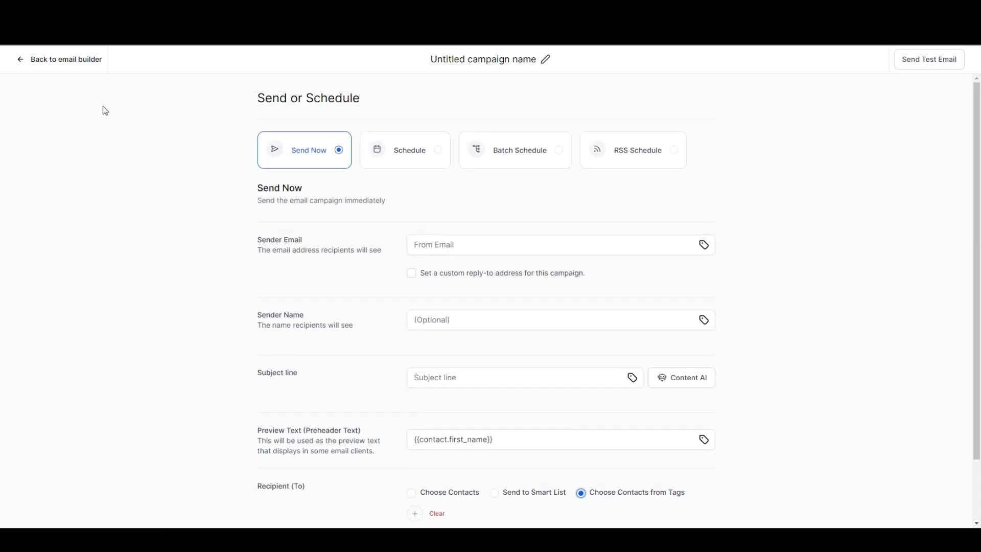
pyautogui.click(23, 60)
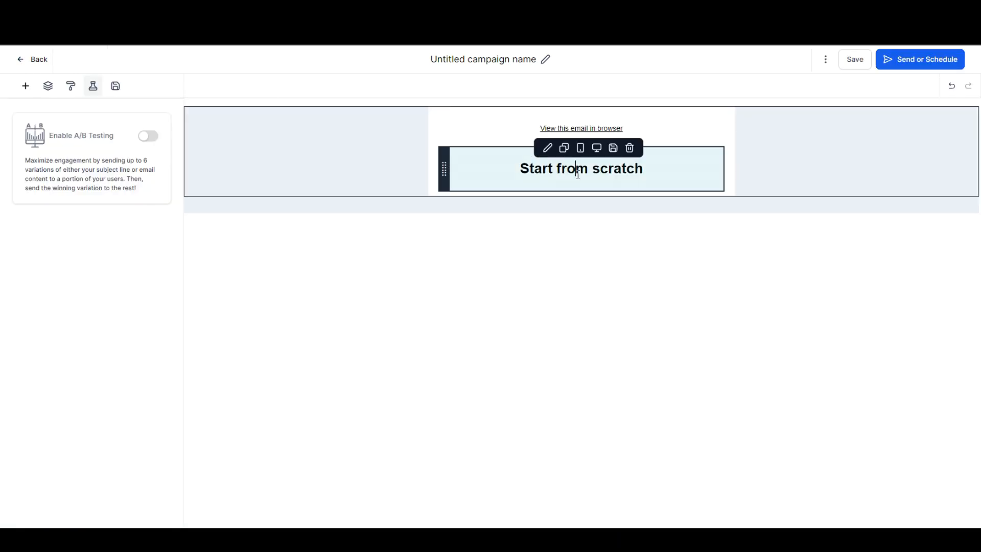
# Step: Add an empty paragraph below the "Start from scratch" heading and review the AI writing options
pyautogui.click(648, 173)
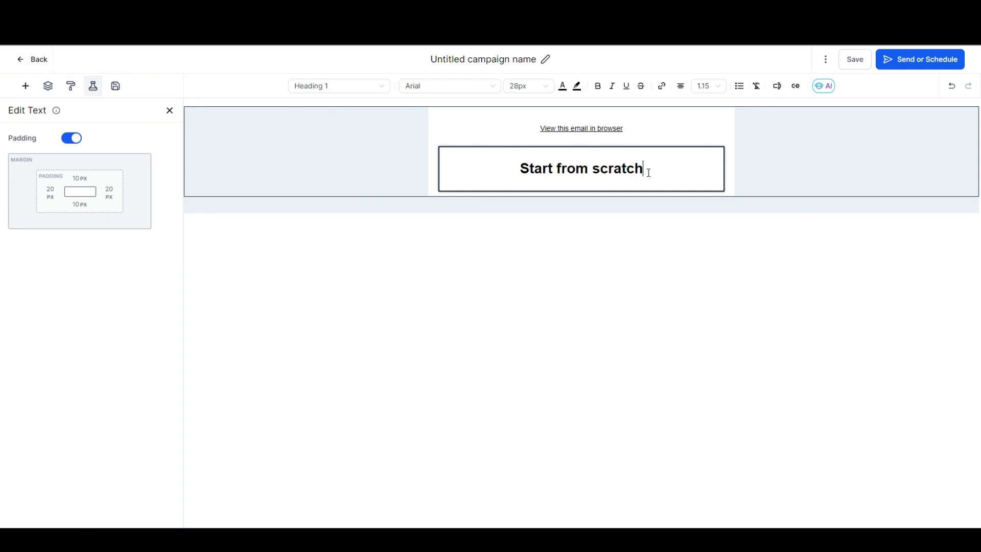
pyautogui.press('Return')
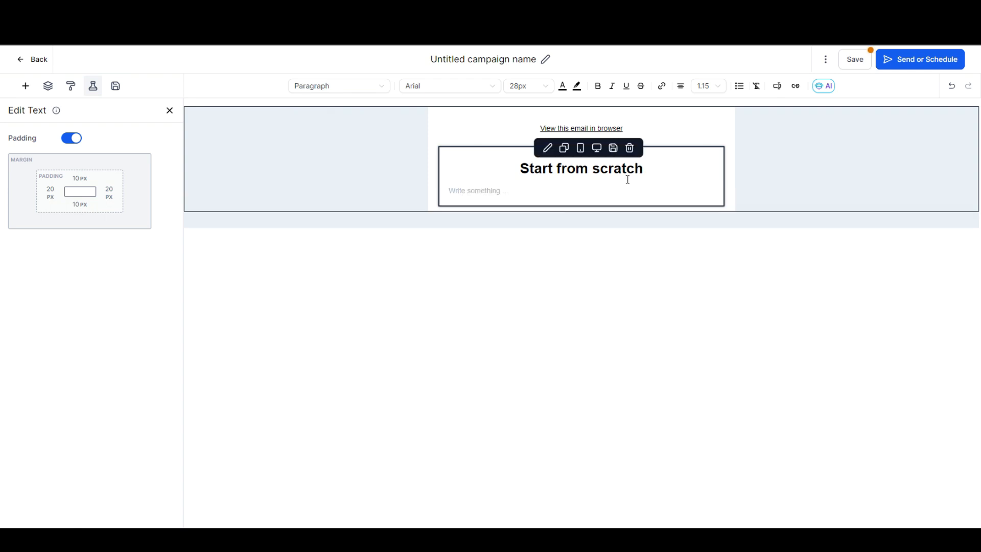
pyautogui.click(821, 86)
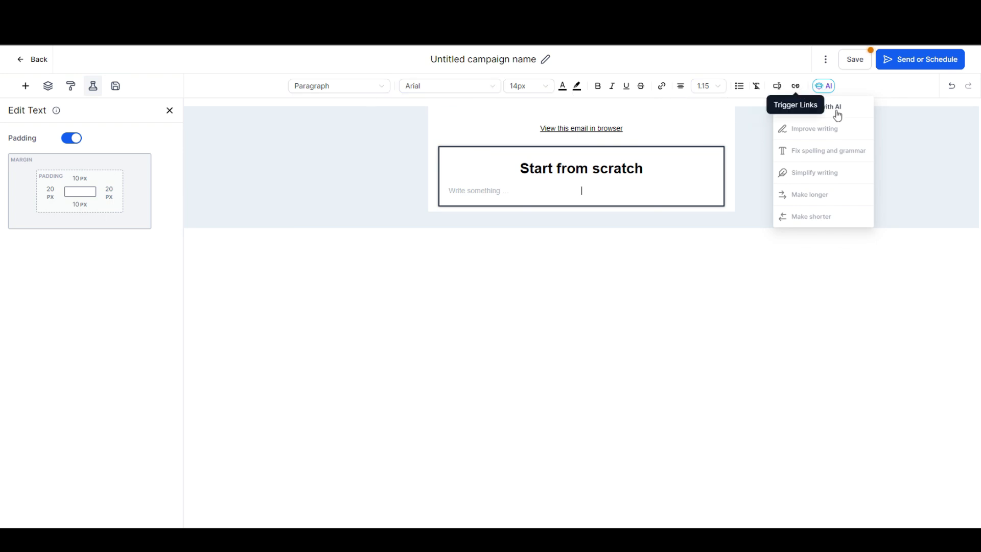
pyautogui.click(830, 279)
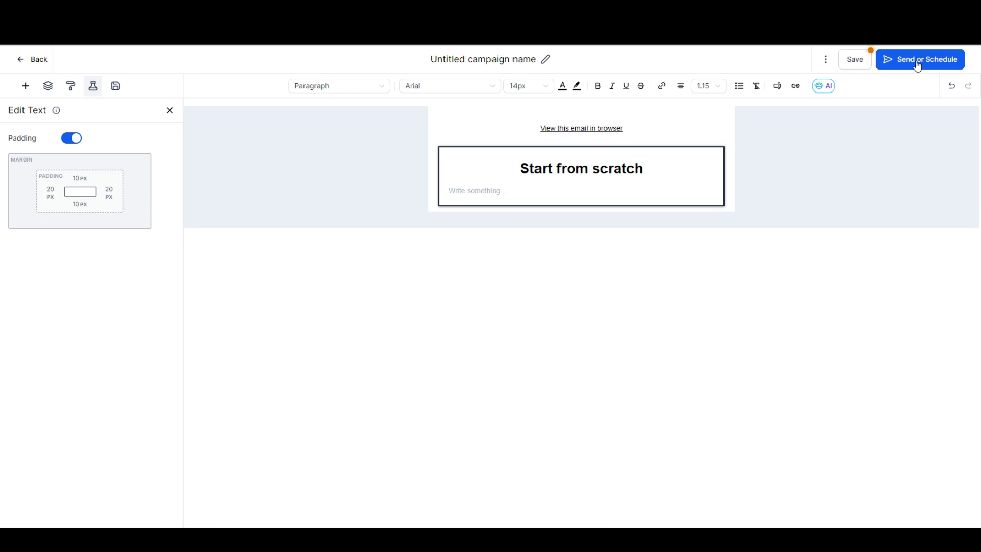
# Step: Choose Schedule as the campaign's sending method and review the fields of its form
pyautogui.click(918, 67)
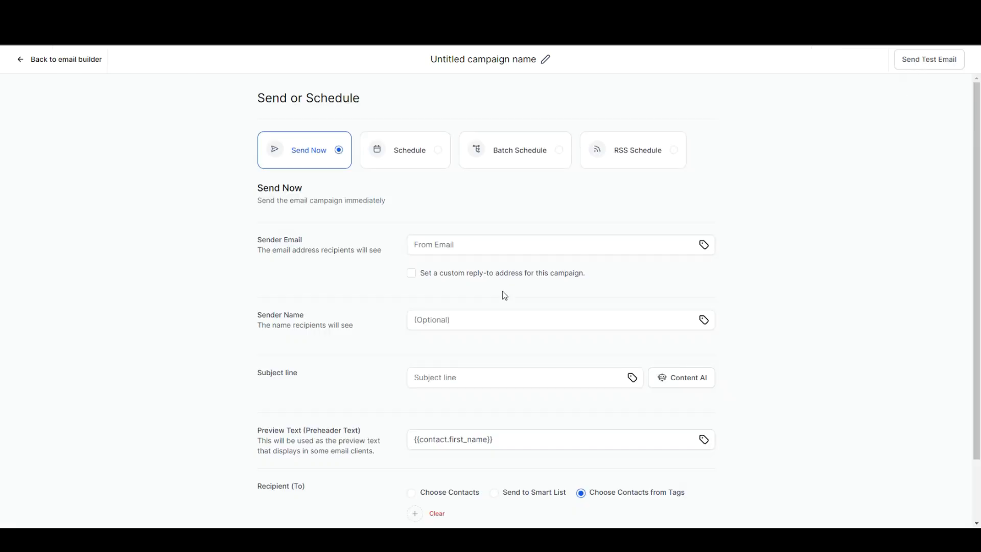
pyautogui.click(395, 157)
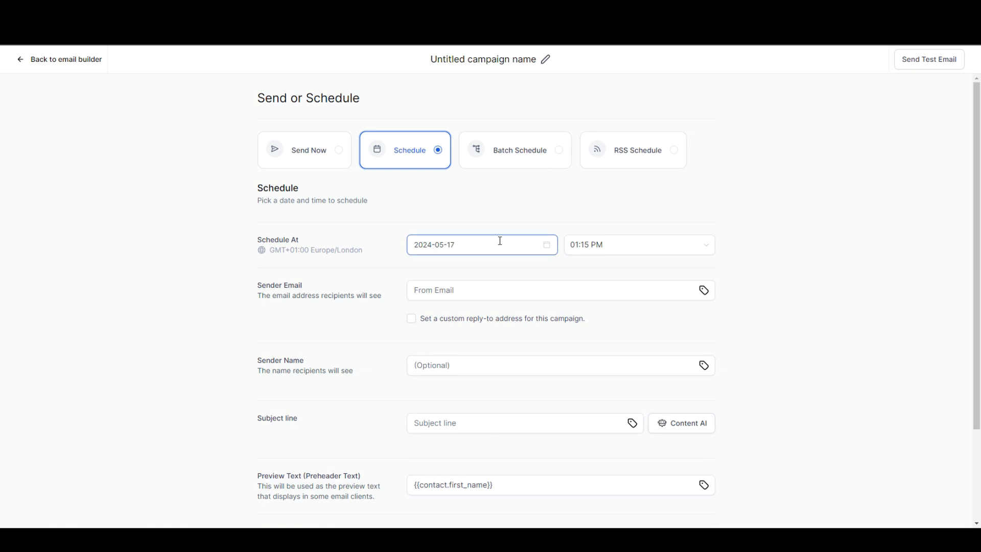
pyautogui.scroll(-3, 617, 260)
pyautogui.scroll(3, 613, 272)
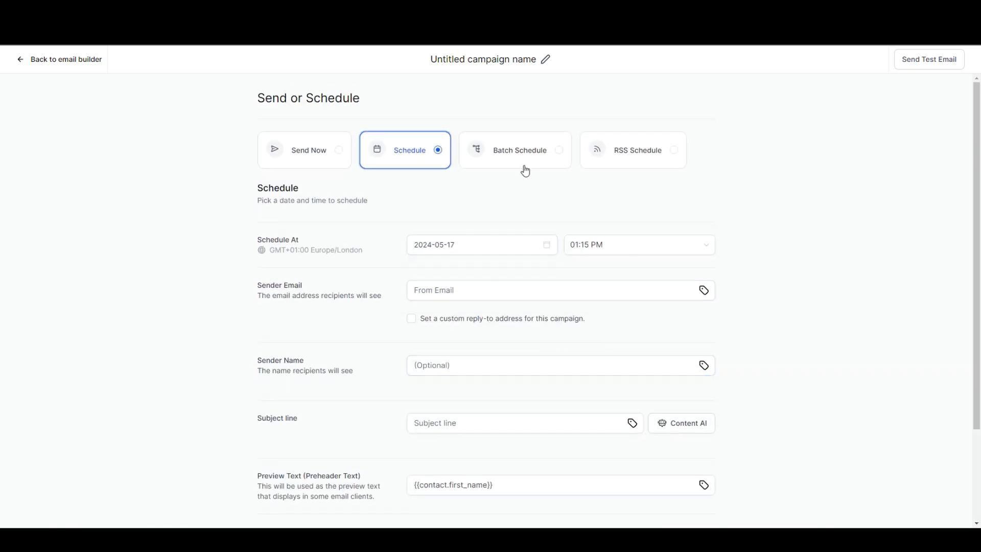
# Step: Choose Batch Schedule for the campaign, with a batch quantity of 10 repeating after 5 minutes
pyautogui.click(524, 162)
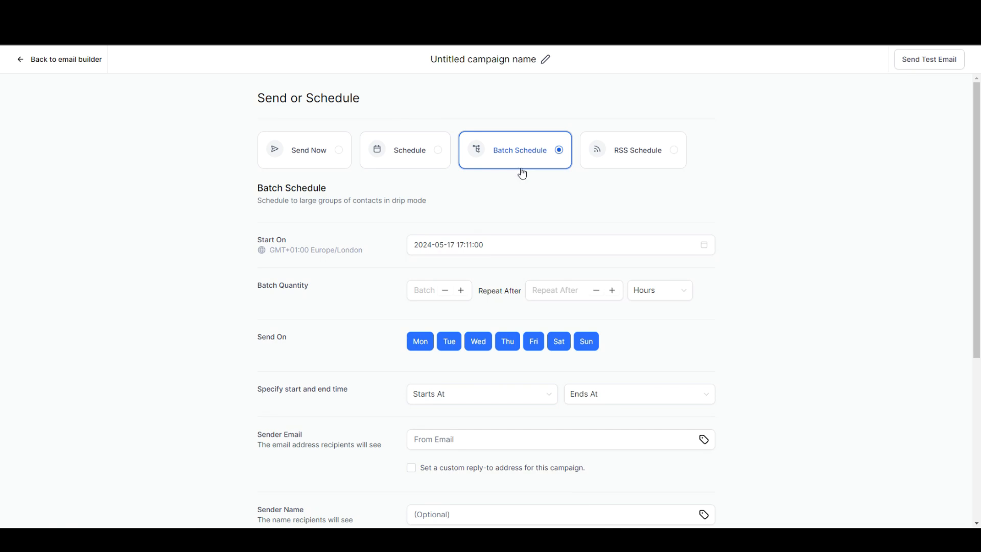
pyautogui.click(412, 296)
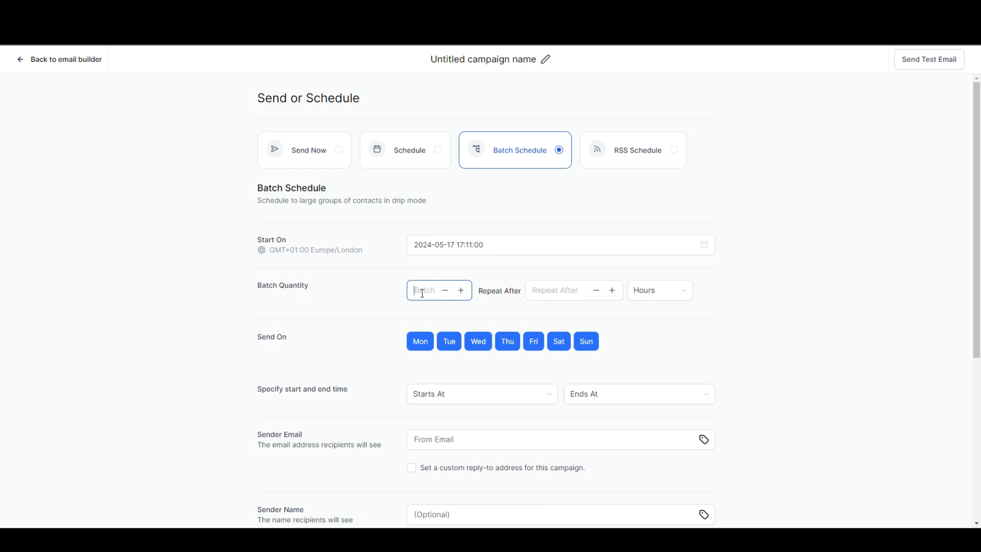
pyautogui.write('10')
pyautogui.click(563, 291)
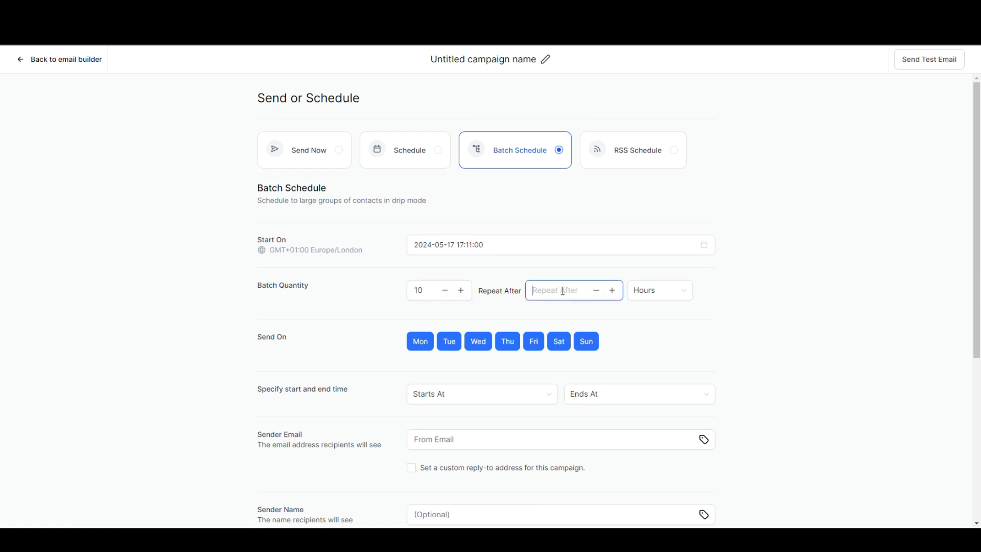
pyautogui.write('5')
pyautogui.click(658, 294)
pyautogui.click(652, 350)
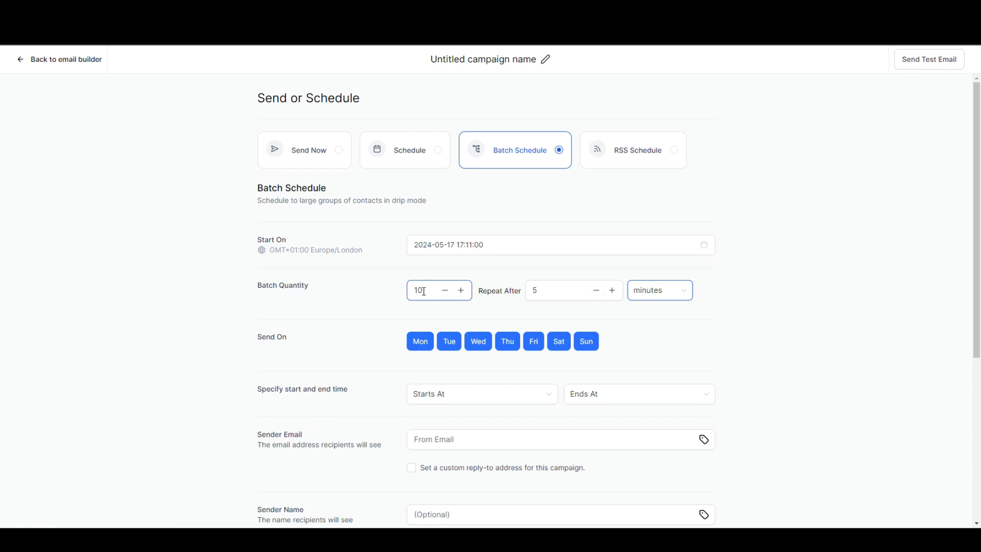
pyautogui.click(769, 339)
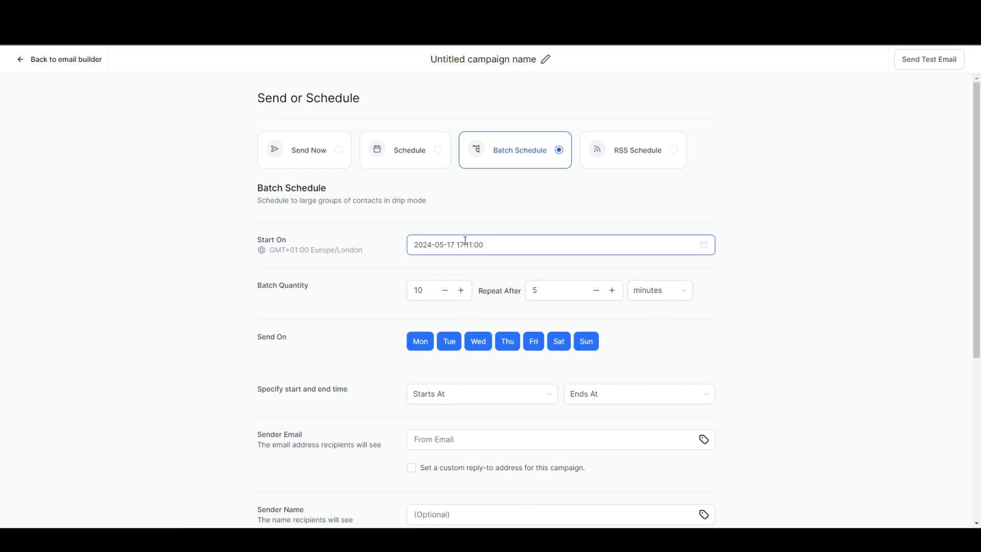
# Step: Review the remaining batch schedule fields and leave the campaign for the email campaigns list
pyautogui.scroll(-4, 466, 240)
pyautogui.scroll(-1, 341, 261)
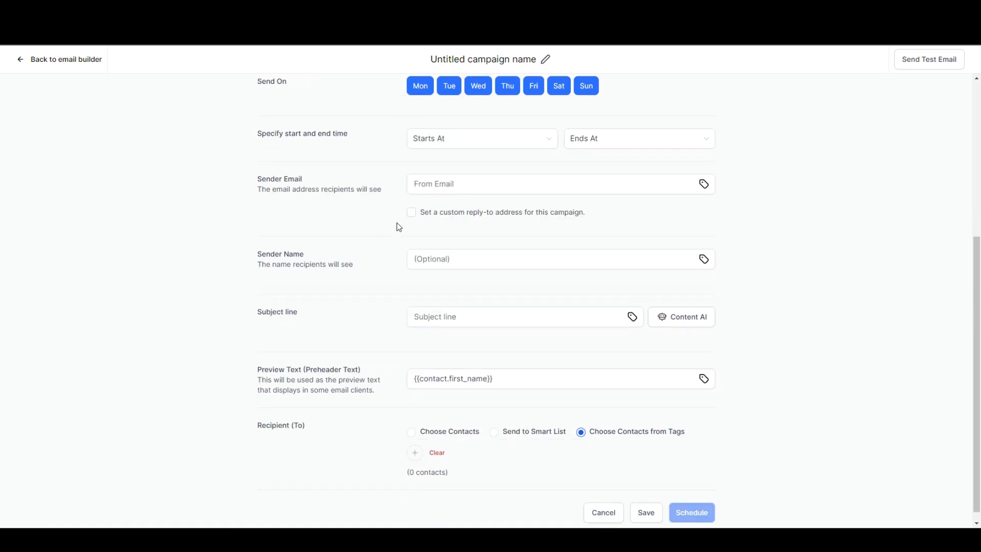
pyautogui.click(578, 377)
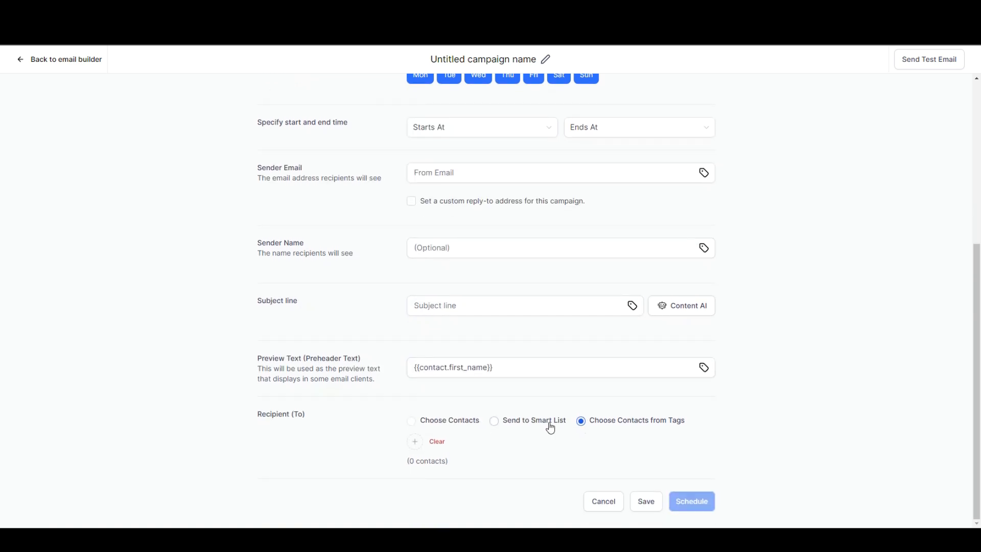
pyautogui.scroll(5, 588, 440)
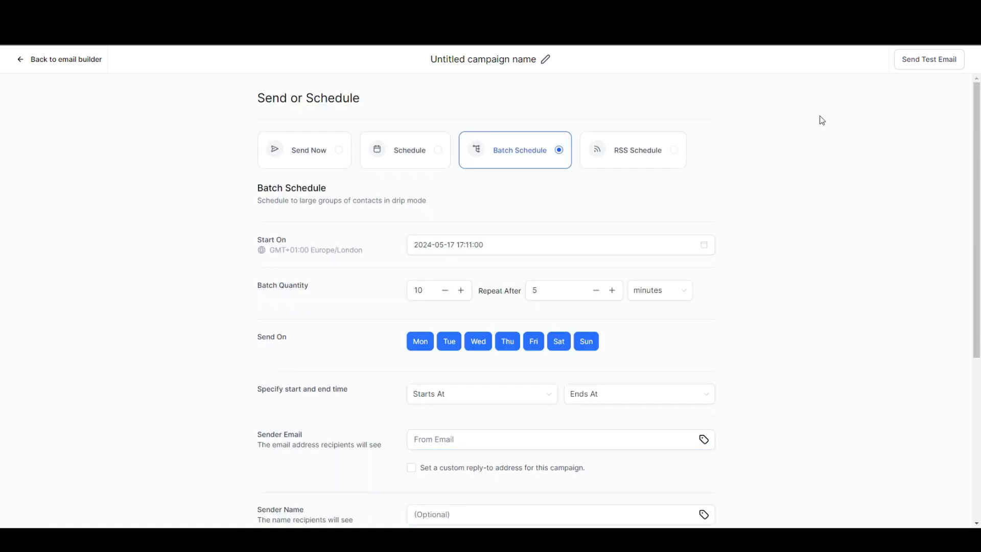
pyautogui.click(57, 61)
pyautogui.click(35, 62)
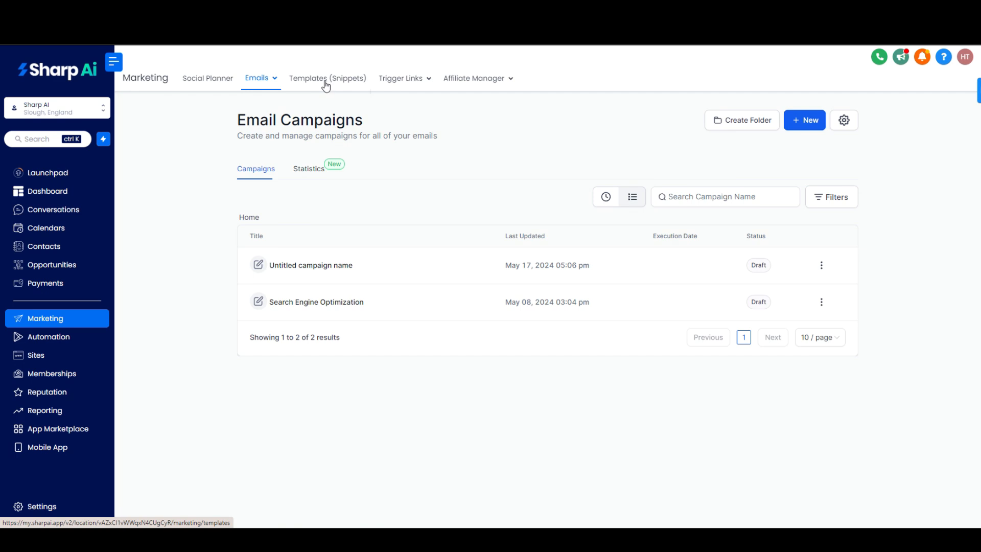
# Step: Go to the email templates and open the library of email marketing templates for a new template
pyautogui.moveTo(247, 83)
pyautogui.click(244, 121)
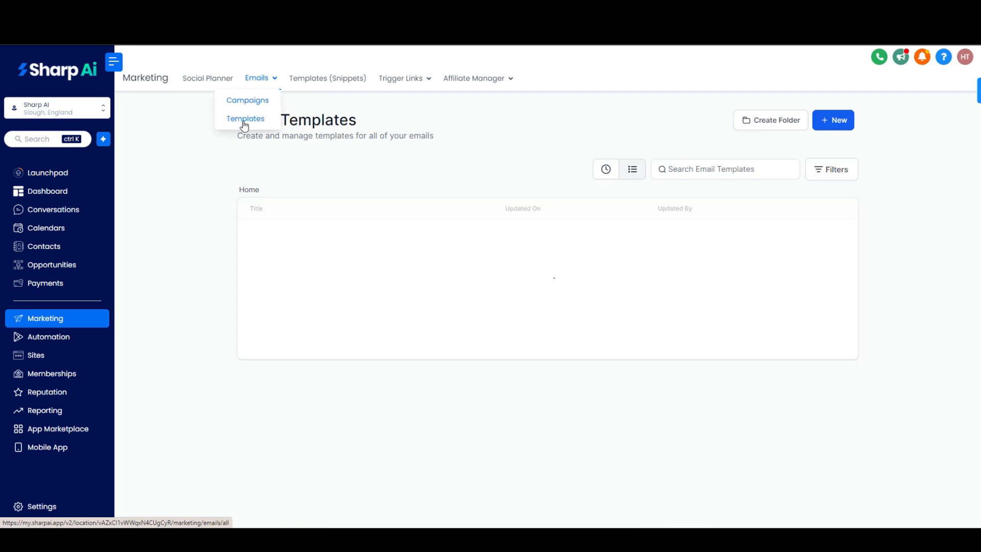
pyautogui.click(820, 122)
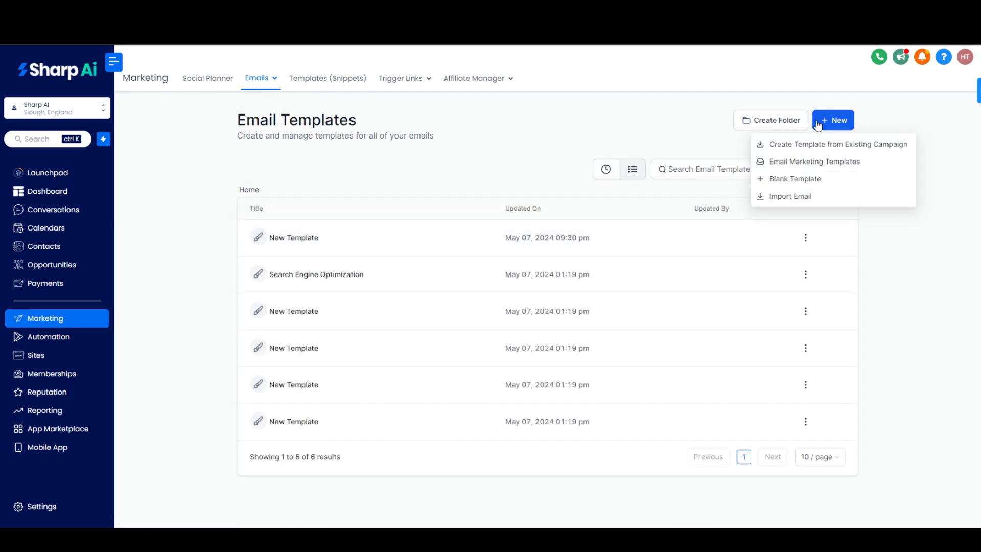
pyautogui.click(834, 167)
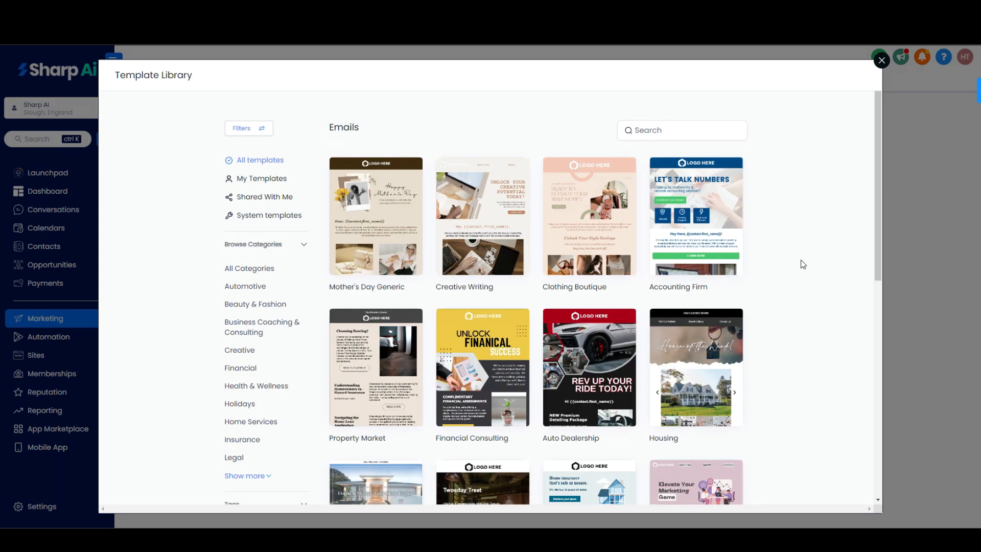
# Step: Browse the email template library, expand its full category list, and close the library
pyautogui.scroll(-9, 373, 230)
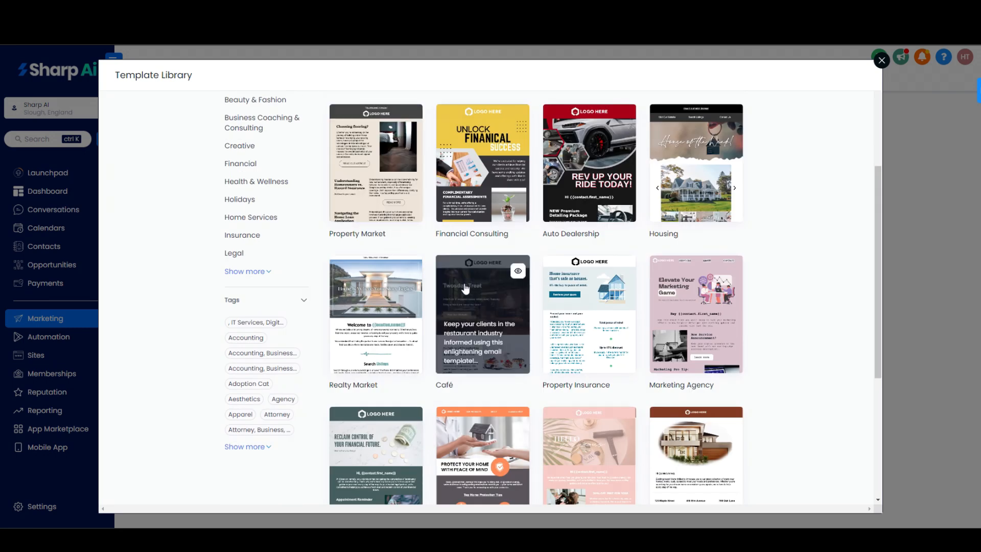
pyautogui.scroll(10, 494, 300)
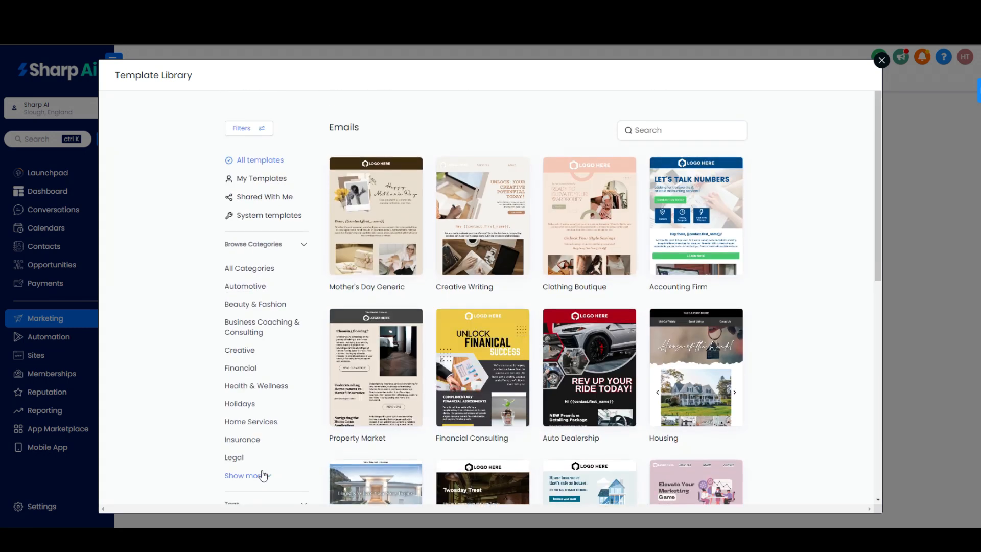
pyautogui.scroll(-3, 263, 307)
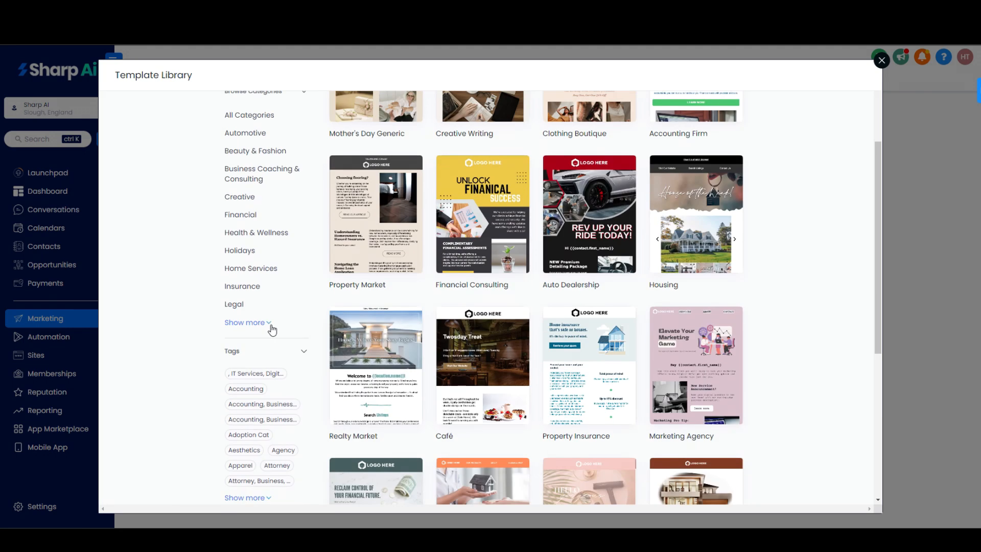
pyautogui.click(267, 325)
pyautogui.scroll(1, 238, 349)
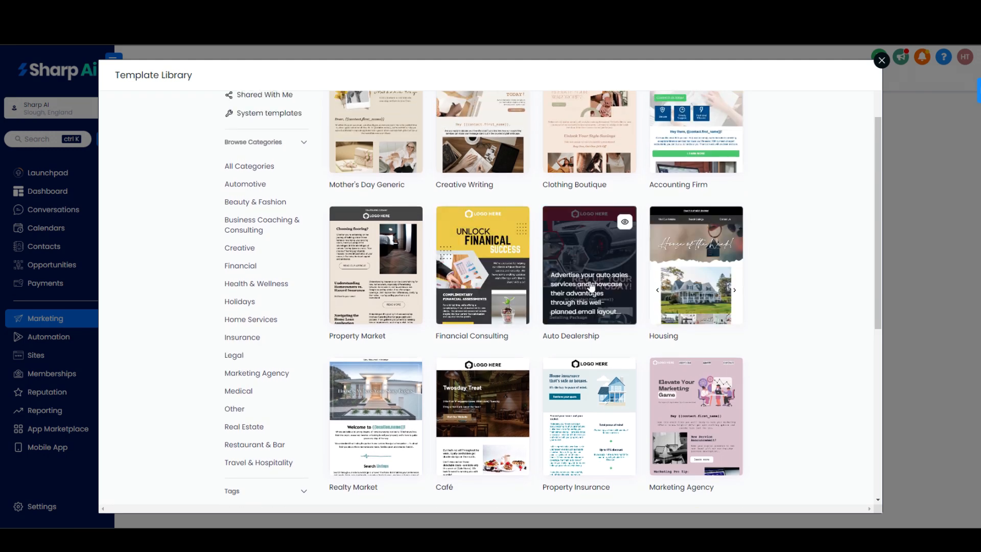
pyautogui.click(882, 60)
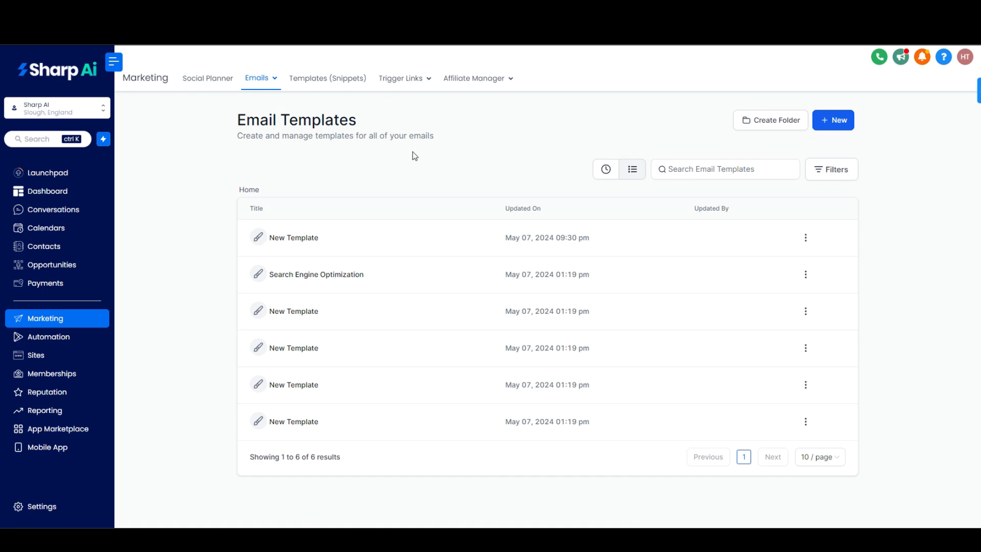
# Step: Open the message templates (snippets) and view the options for adding a template and for trigger links
pyautogui.click(332, 92)
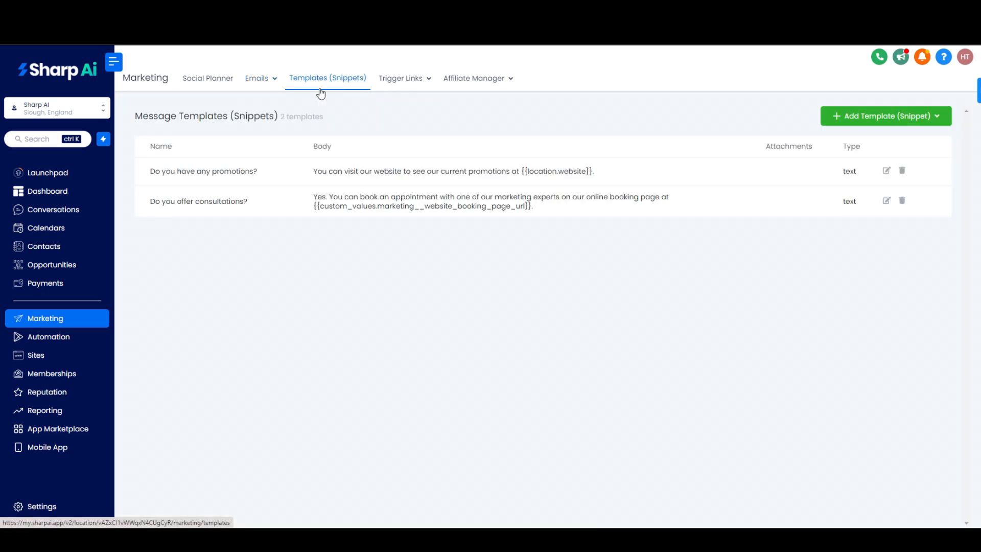
pyautogui.click(883, 122)
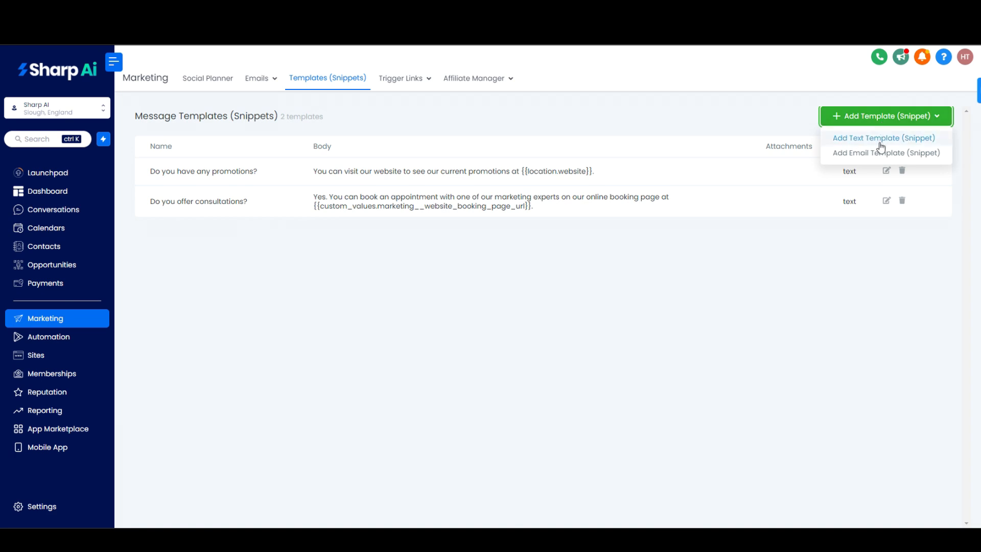
pyautogui.click(597, 132)
pyautogui.moveTo(398, 80)
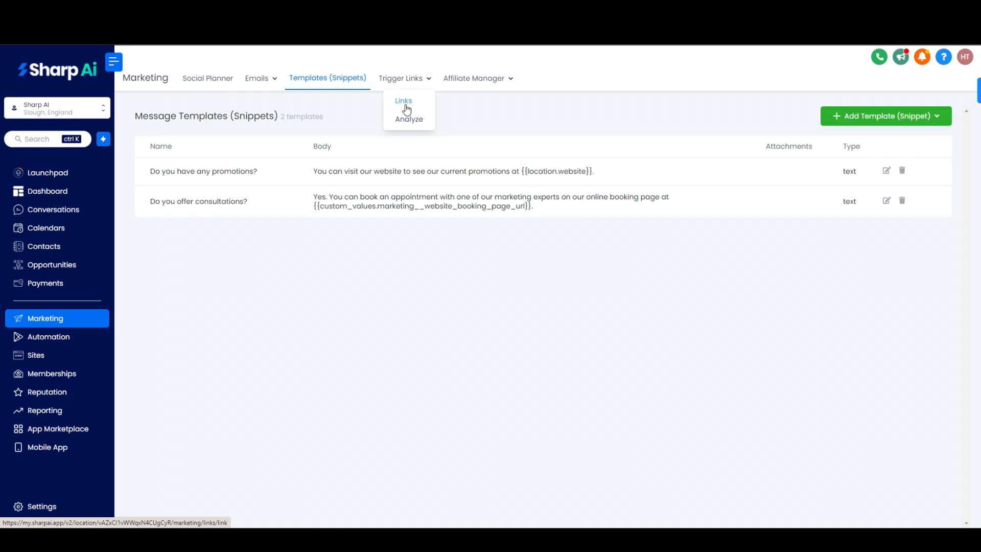
# Step: Visit the Affiliate Manager's Dashboard, Campaign and Media pages
pyautogui.moveTo(480, 81)
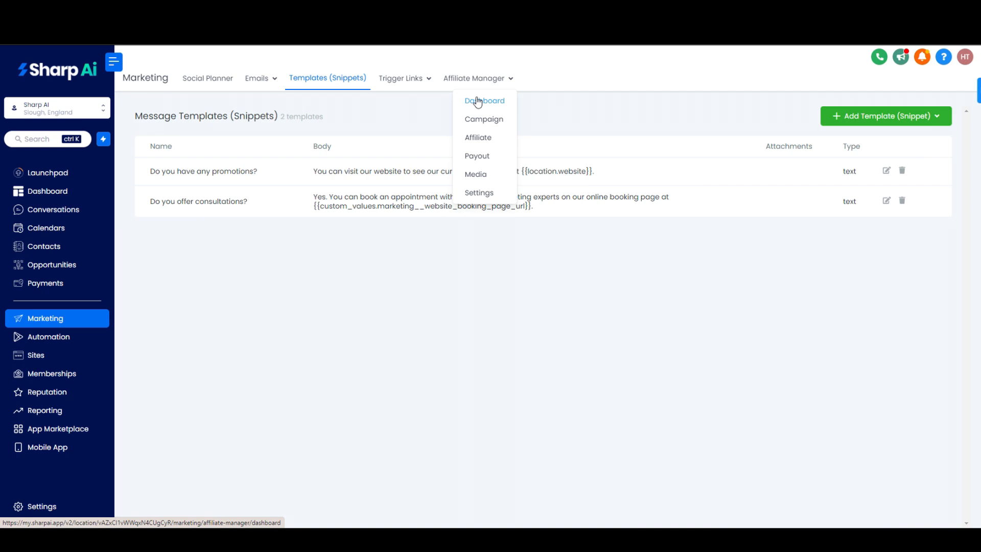
pyautogui.click(478, 102)
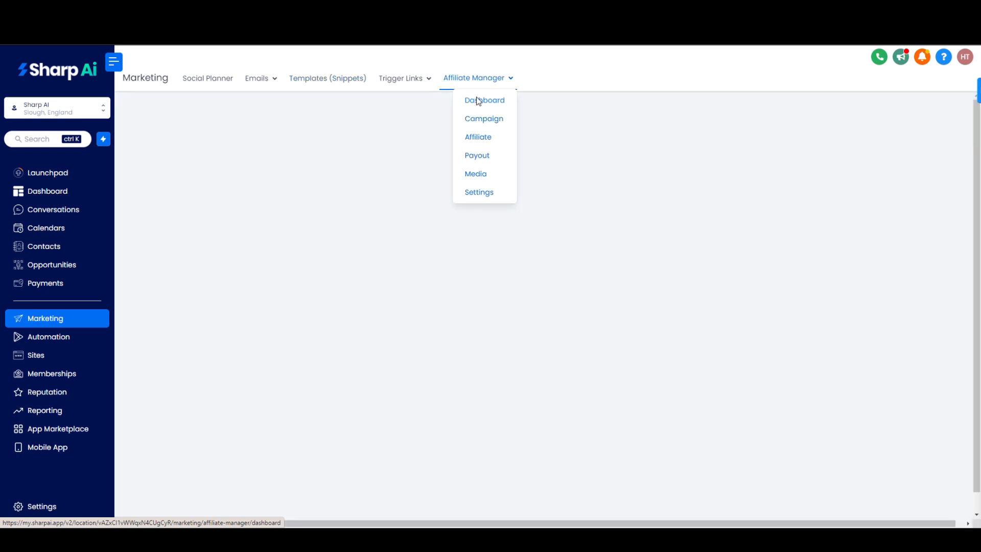
pyautogui.click(478, 125)
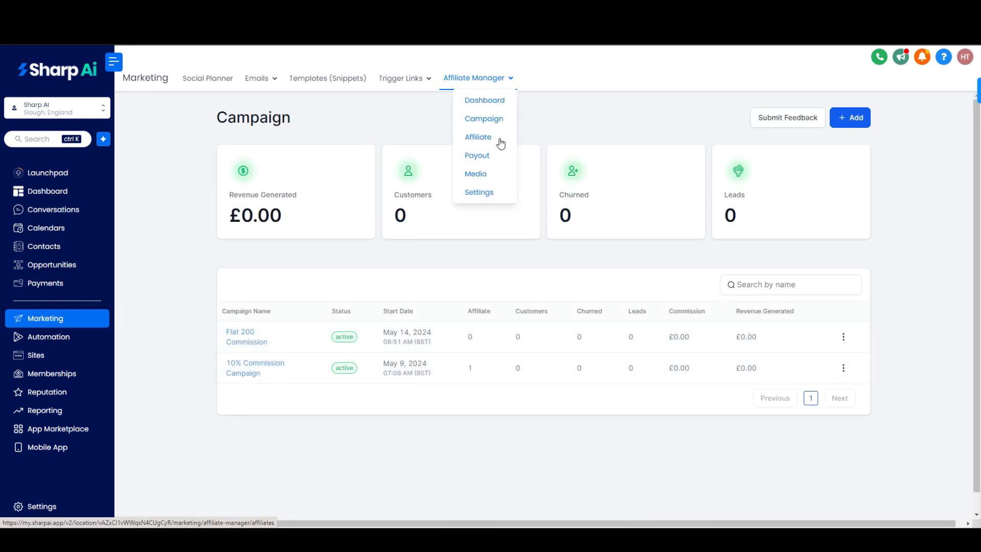
pyautogui.click(478, 177)
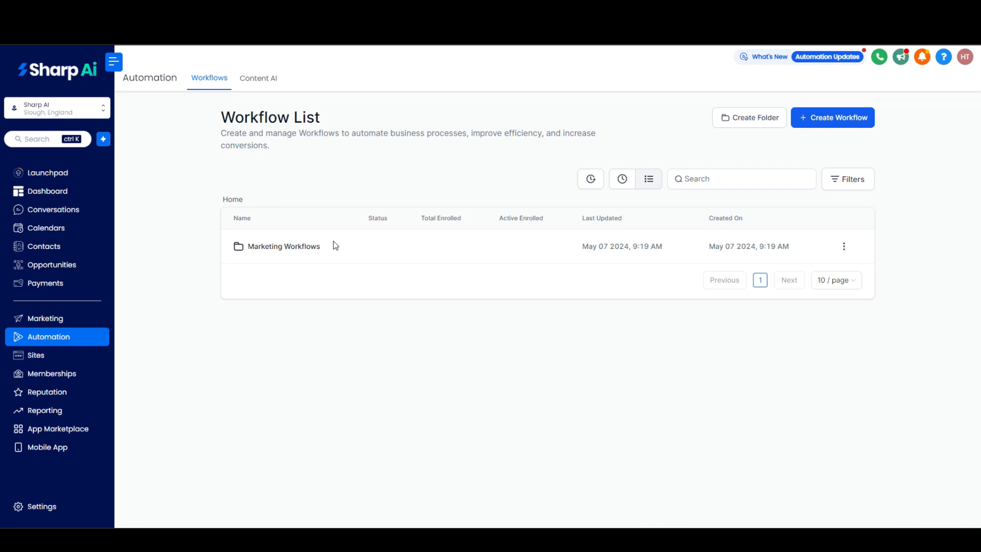
# Step: View the workflows in the Marketing Workflows folder and browse the recipes available for a new workflow
pyautogui.click(287, 249)
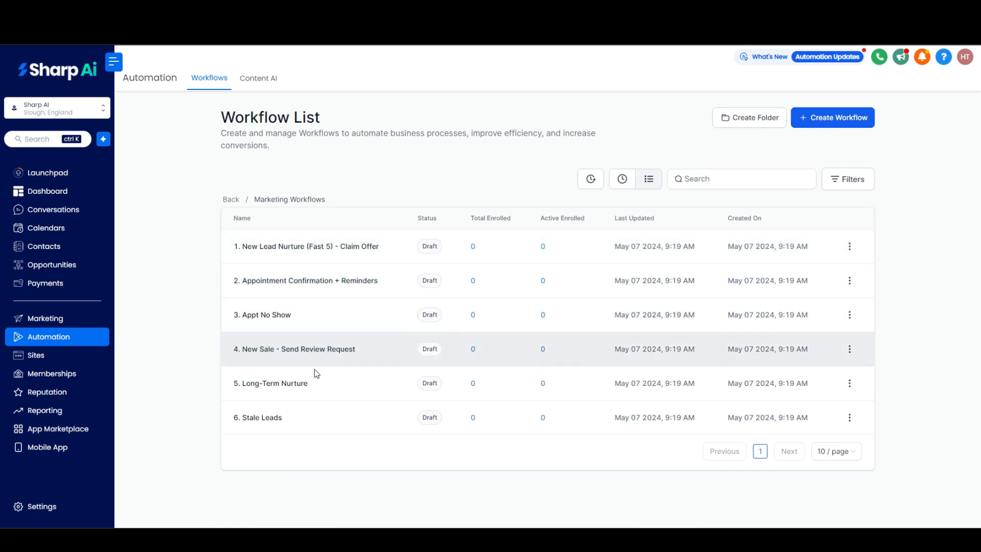
pyautogui.click(819, 123)
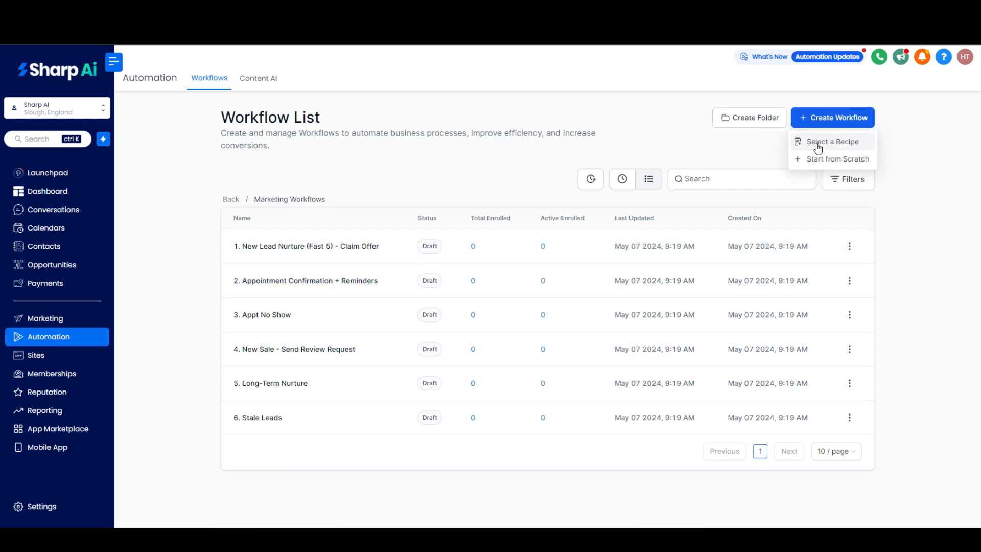
pyautogui.click(818, 145)
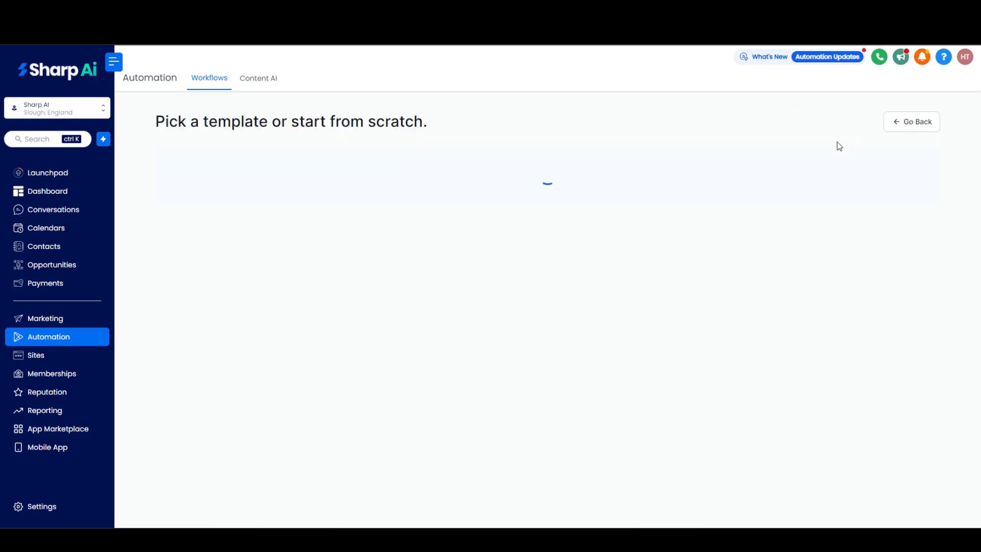
pyautogui.scroll(-15, 499, 280)
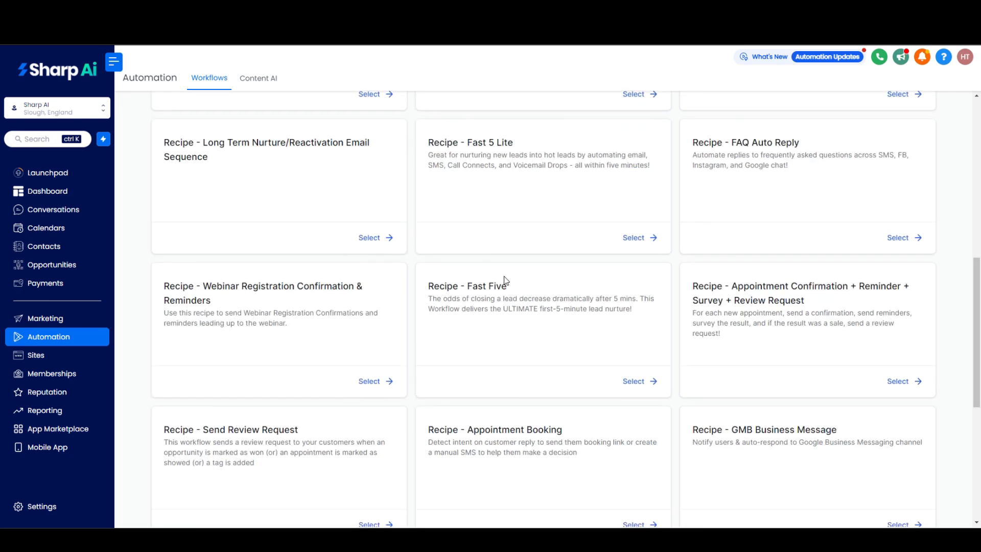
# Step: Leave the recipe gallery and open the workflow "1. New Lead Nurture (Fast 5) - Claim Offer" from the Marketing Workflows folder
pyautogui.scroll(15, 576, 350)
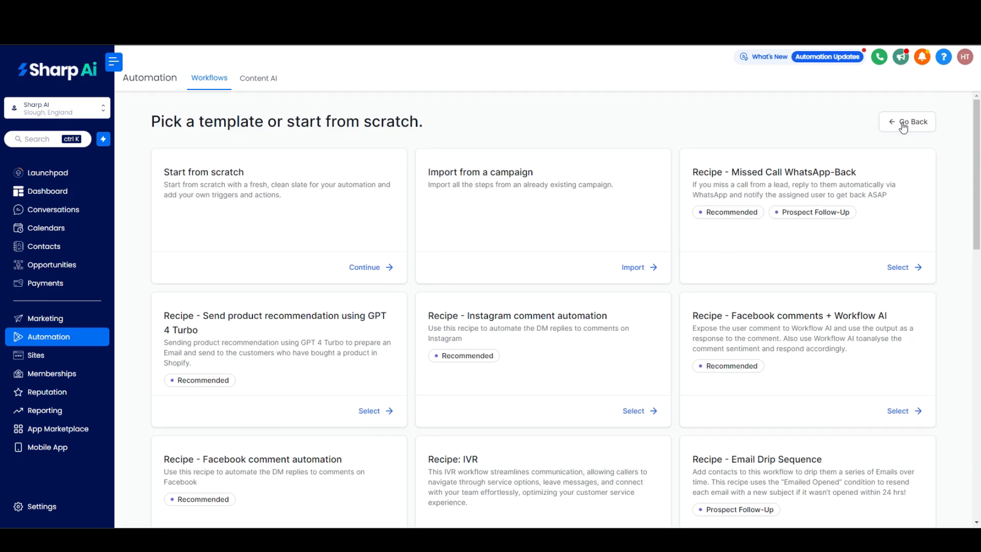
pyautogui.click(903, 127)
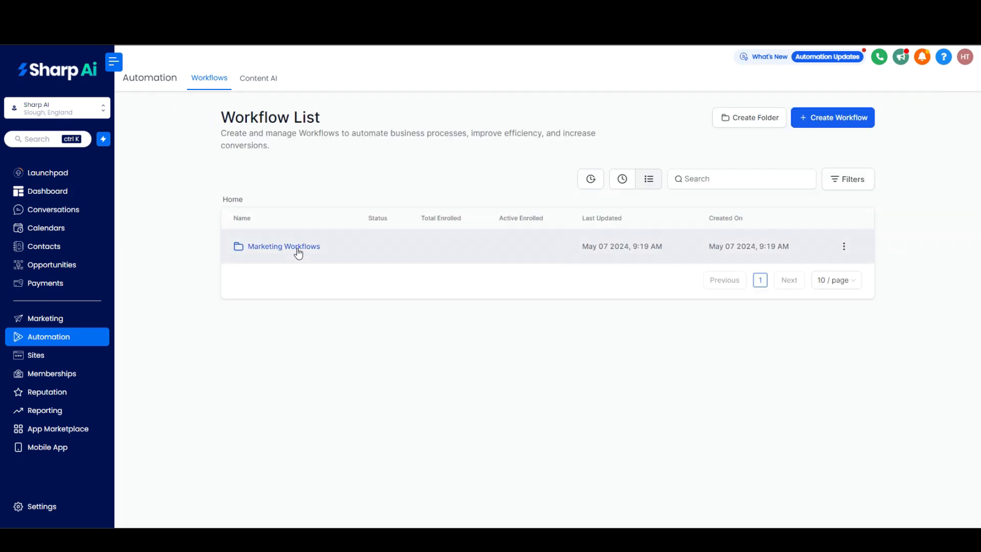
pyautogui.click(299, 246)
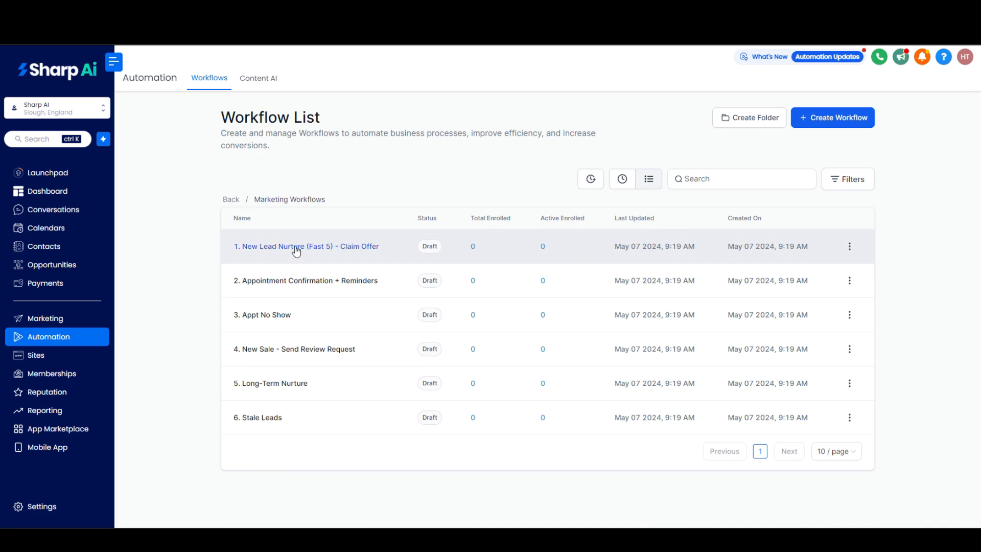
pyautogui.click(341, 250)
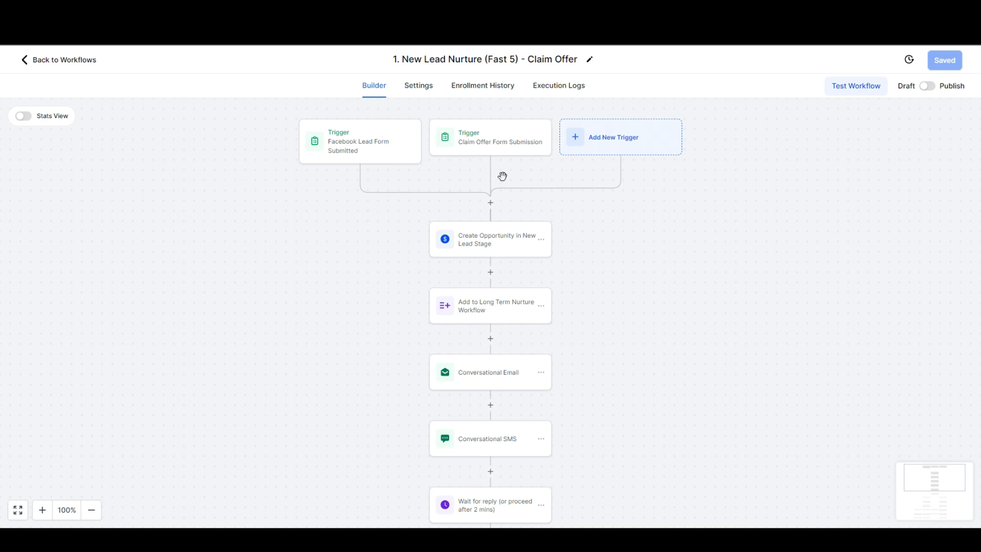
# Step: View the available workflow triggers, then inspect the Facebook Lead Form Submitted and Claim Offer Form Submission trigger settings and close them
pyautogui.moveTo(626, 318); pyautogui.dragTo(651, 330)
pyautogui.click(648, 151)
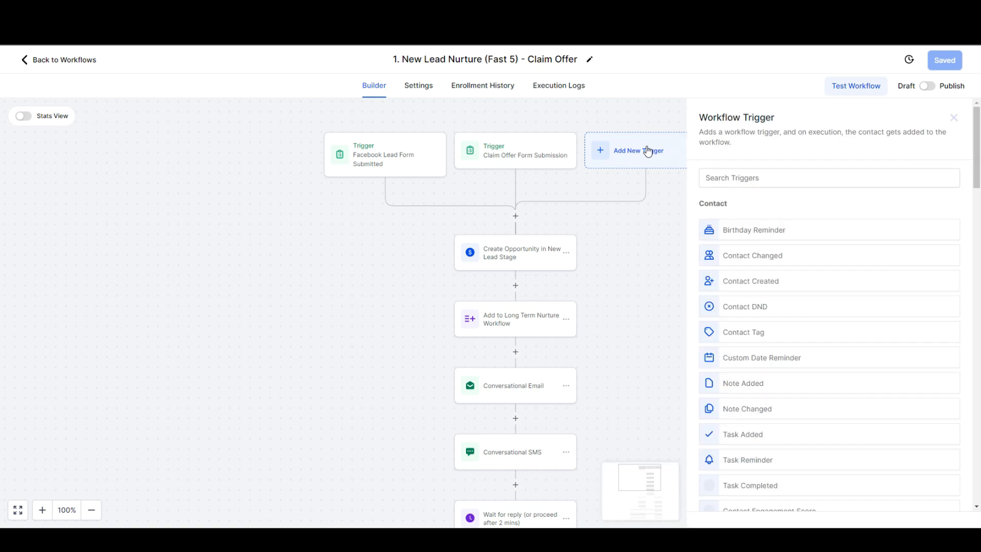
pyautogui.click(635, 201)
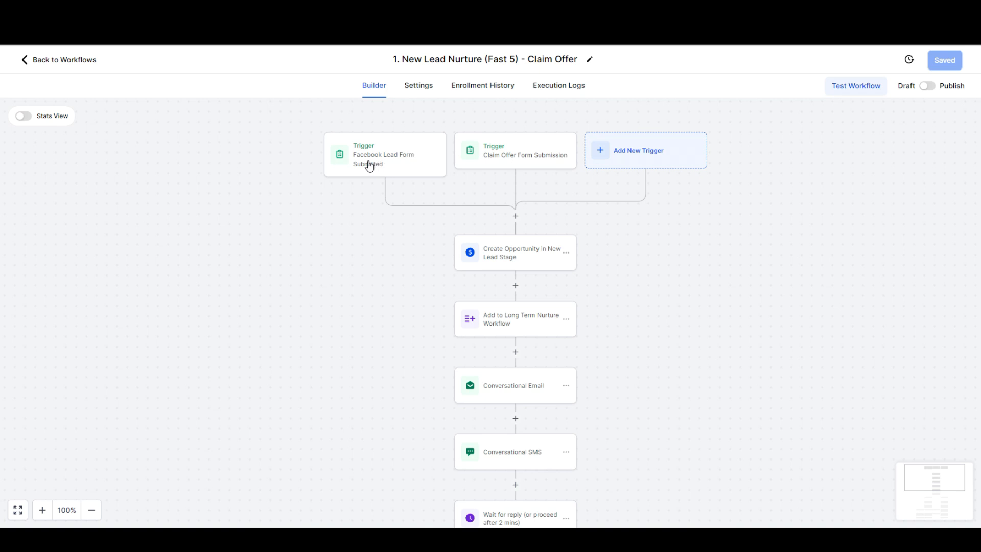
pyautogui.click(369, 167)
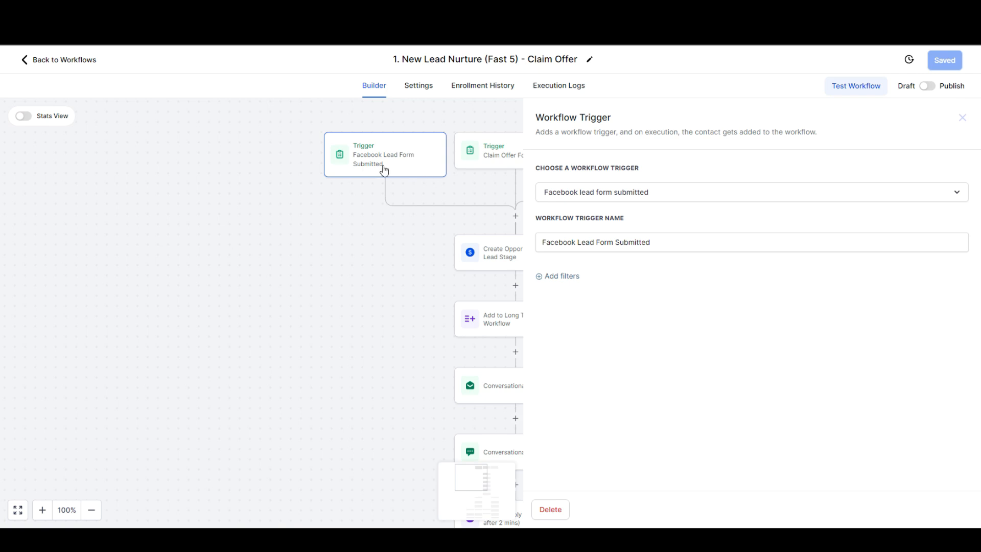
pyautogui.moveTo(377, 199); pyautogui.dragTo(297, 197)
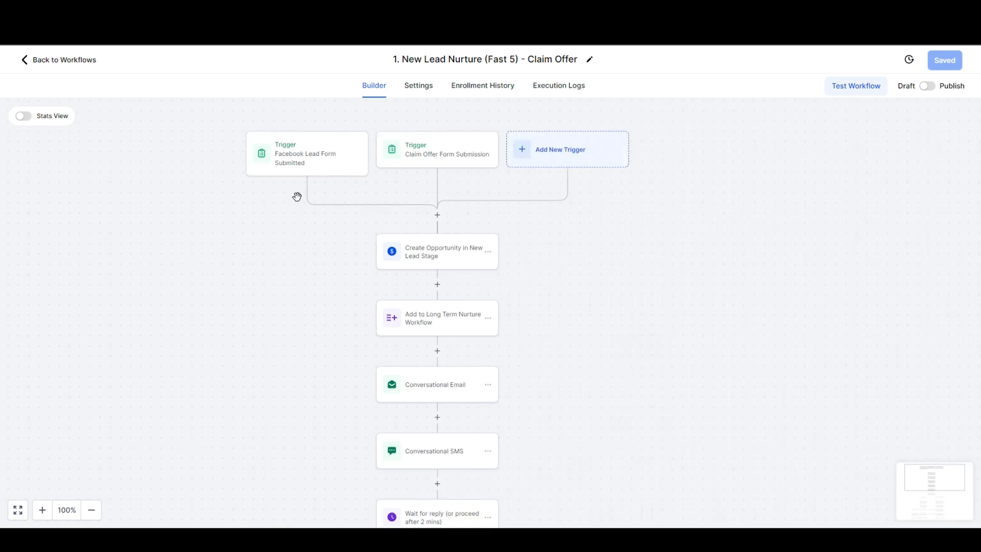
pyautogui.click(440, 156)
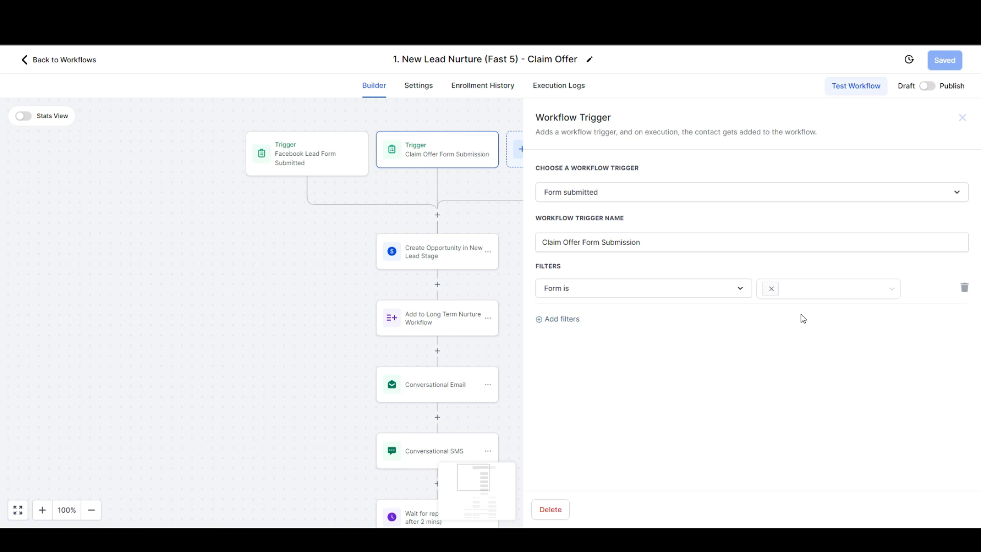
pyautogui.click(962, 117)
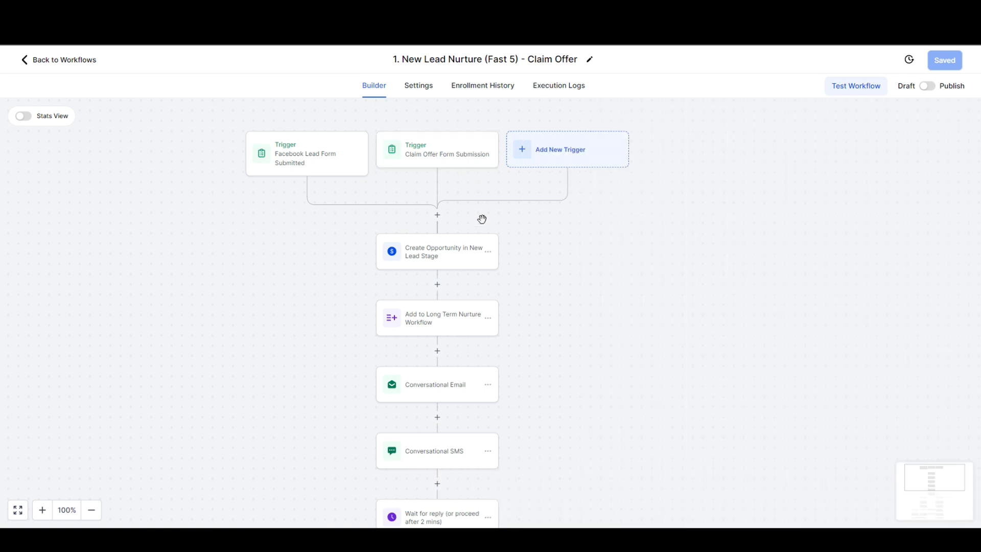
# Step: Inspect the settings of the Create Opportunity in New Lead Stage, Add to Long Term Nurture Workflow and Conversational Email actions
pyautogui.click(443, 259)
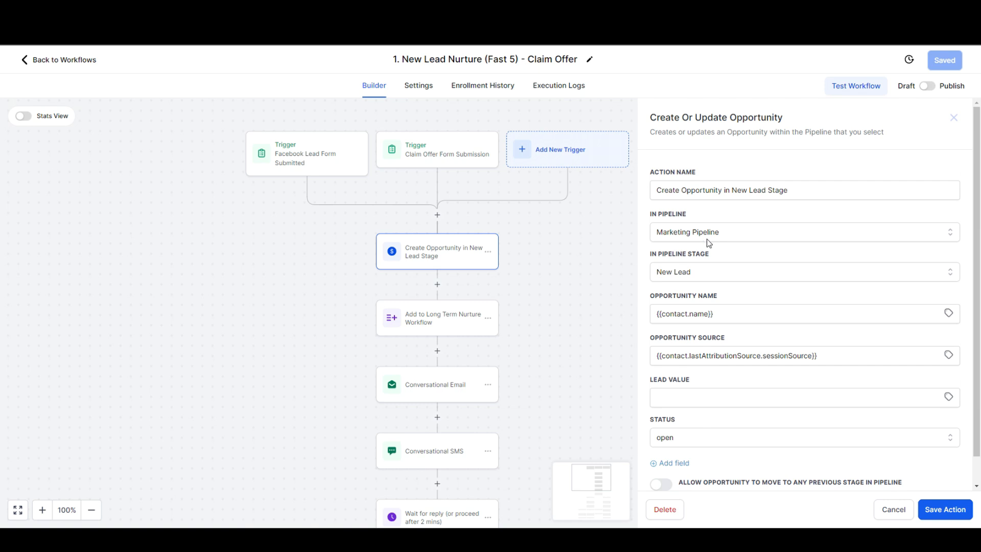
pyautogui.click(462, 322)
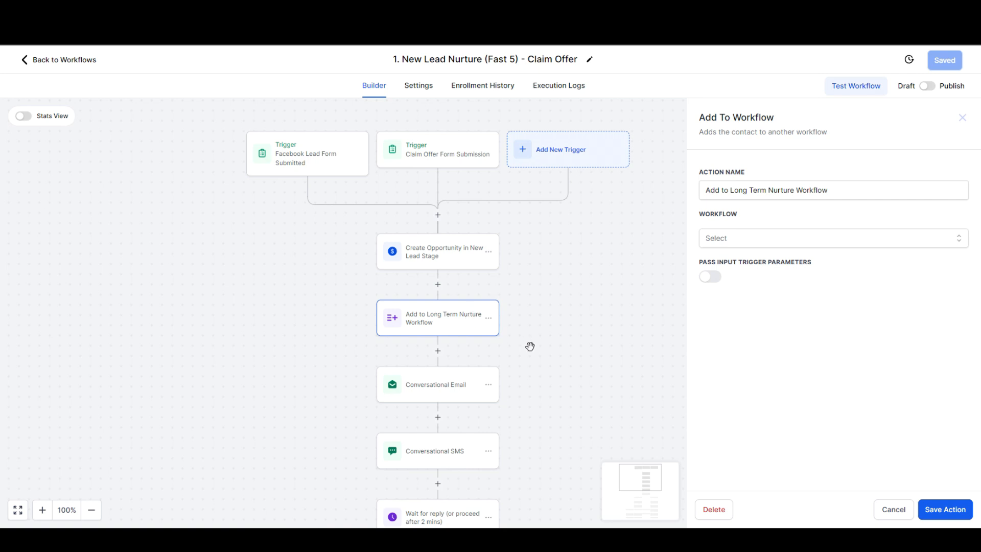
pyautogui.moveTo(529, 347); pyautogui.dragTo(547, 252)
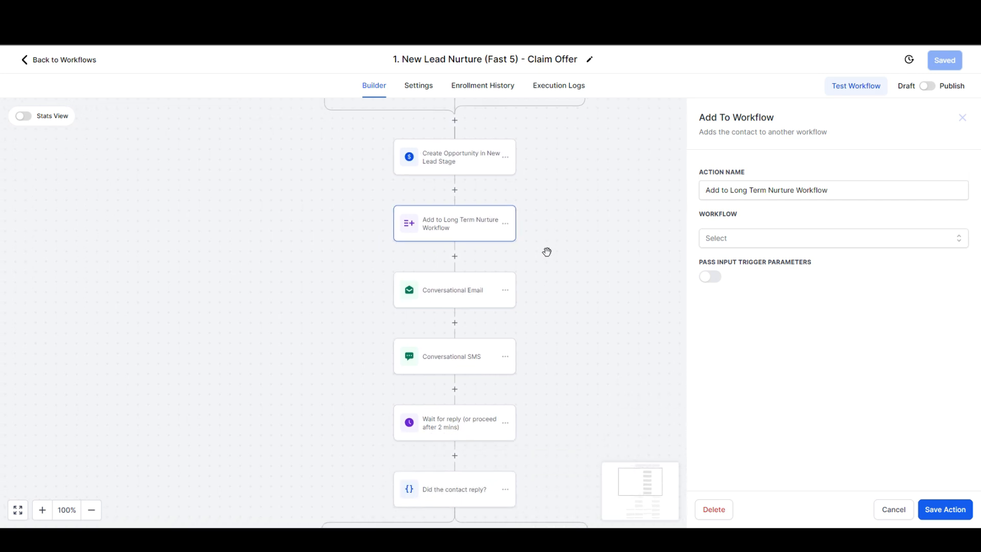
pyautogui.click(445, 303)
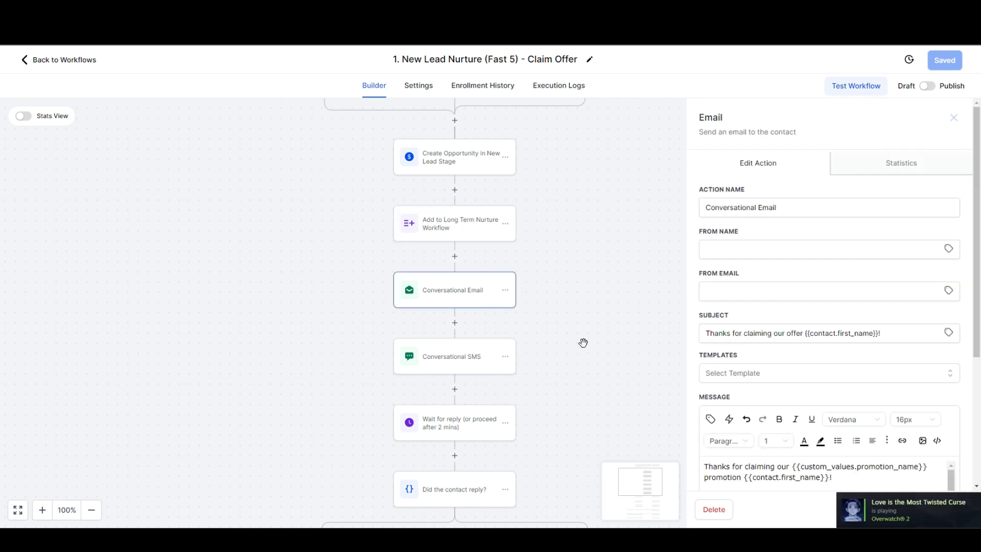
pyautogui.scroll(-2, 583, 342)
pyautogui.scroll(-4, 761, 463)
pyautogui.scroll(4, 751, 402)
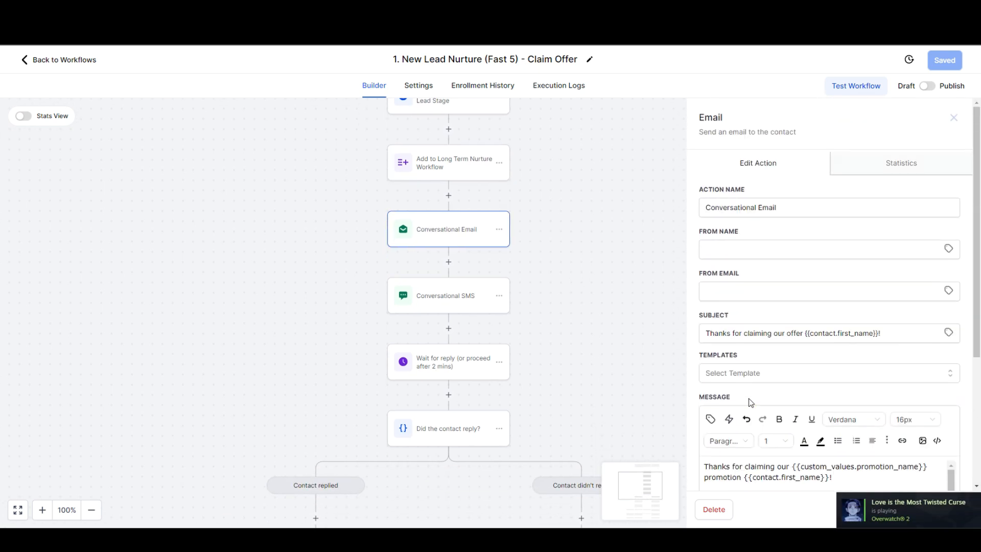
# Step: Inspect the Conversational SMS action, the wait-for-reply action and the "Did the contact reply?" condition
pyautogui.click(464, 313)
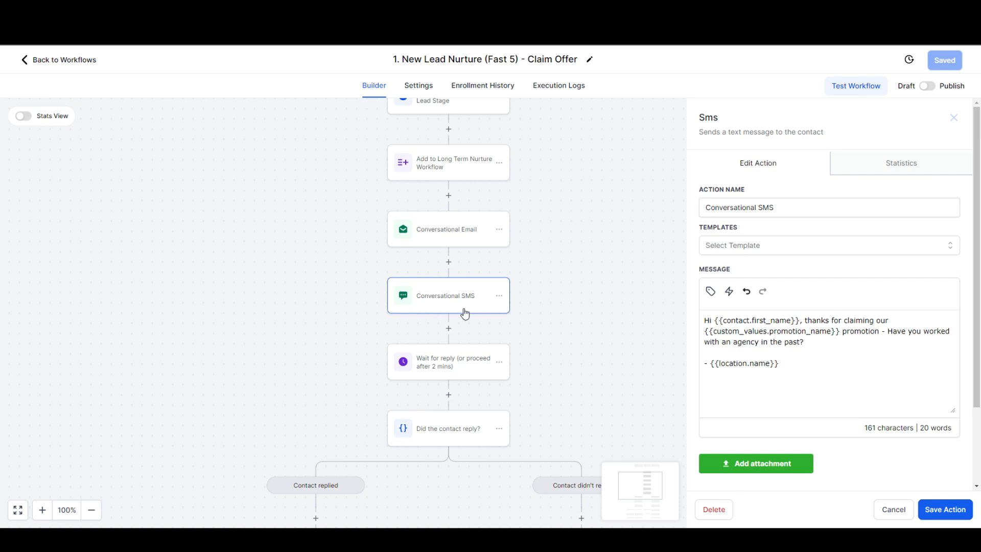
pyautogui.scroll(-3, 563, 373)
pyautogui.click(475, 285)
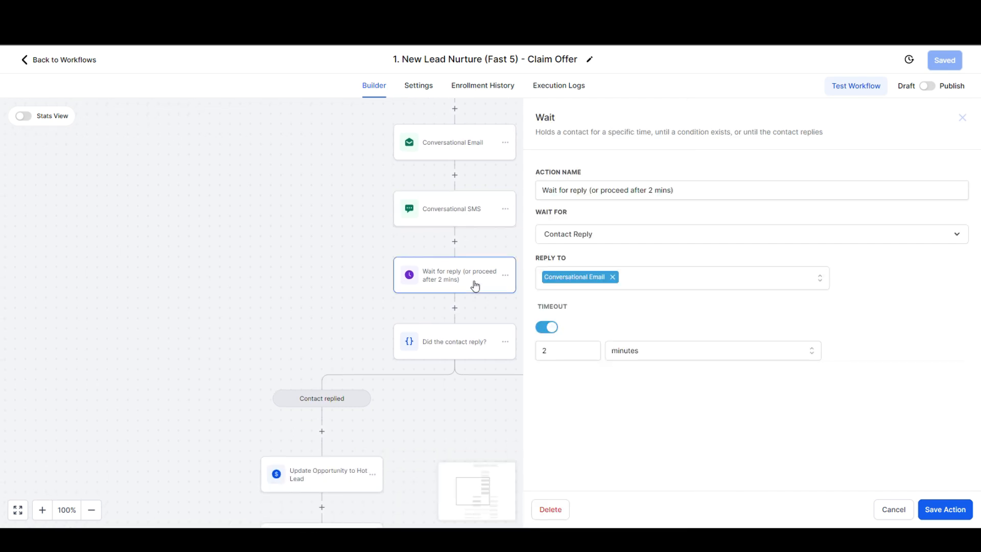
pyautogui.scroll(-3, 475, 285)
pyautogui.click(411, 258)
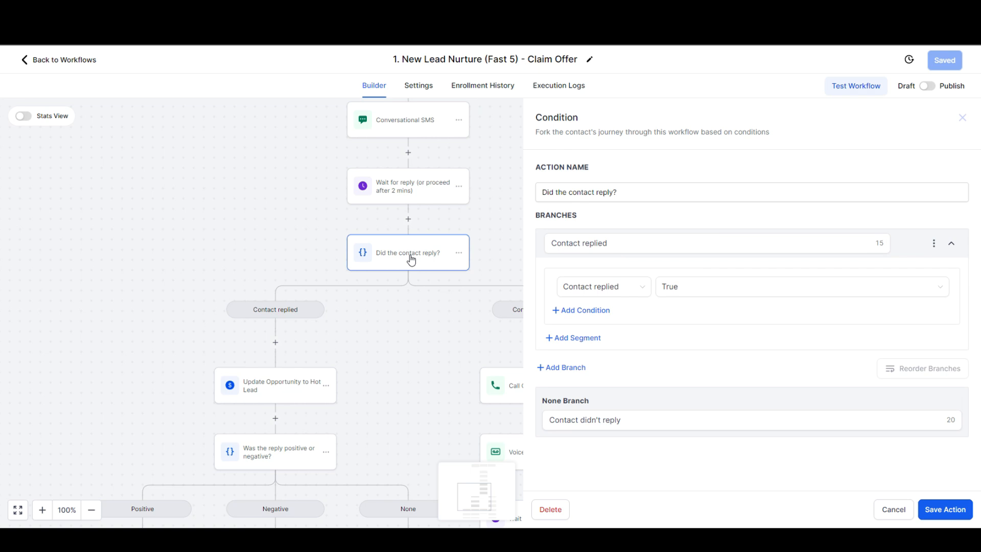
pyautogui.scroll(-2, 393, 258)
pyautogui.scroll(-2, 390, 324)
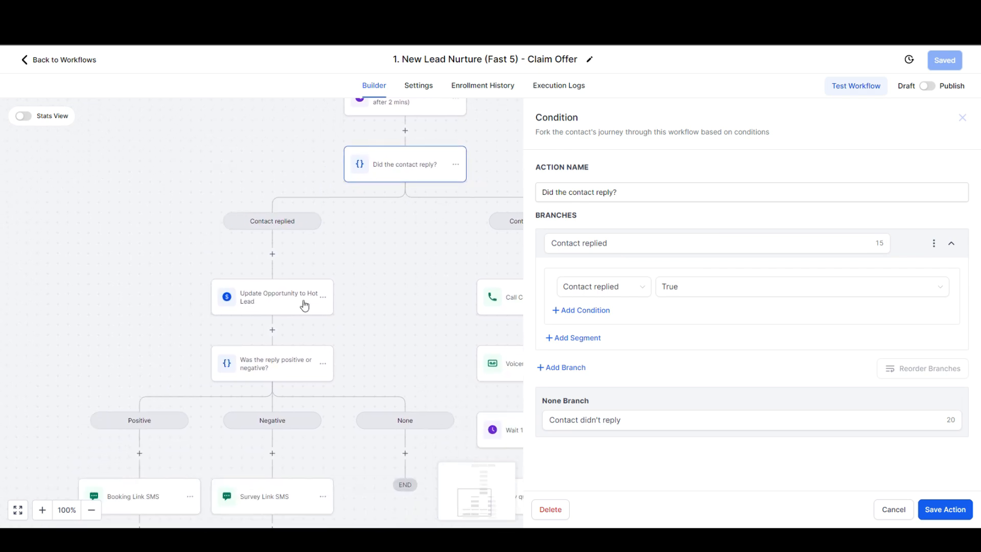
# Step: Inspect the "Contact replied" branch: the Hot Lead opportunity update, the positive-or-negative condition, and the Booking Link and Survey Link SMS actions
pyautogui.click(277, 308)
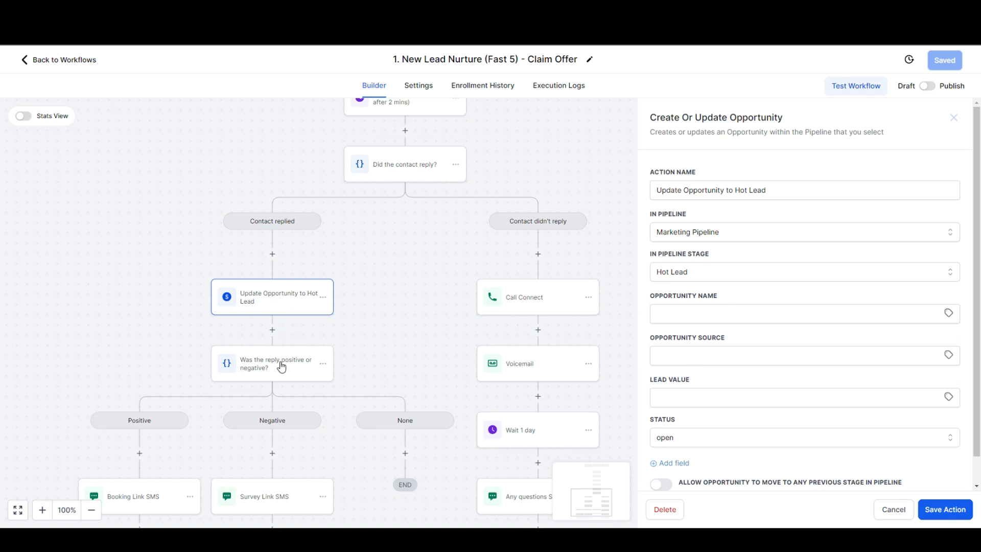
pyautogui.moveTo(160, 335); pyautogui.dragTo(198, 215)
pyautogui.click(298, 240)
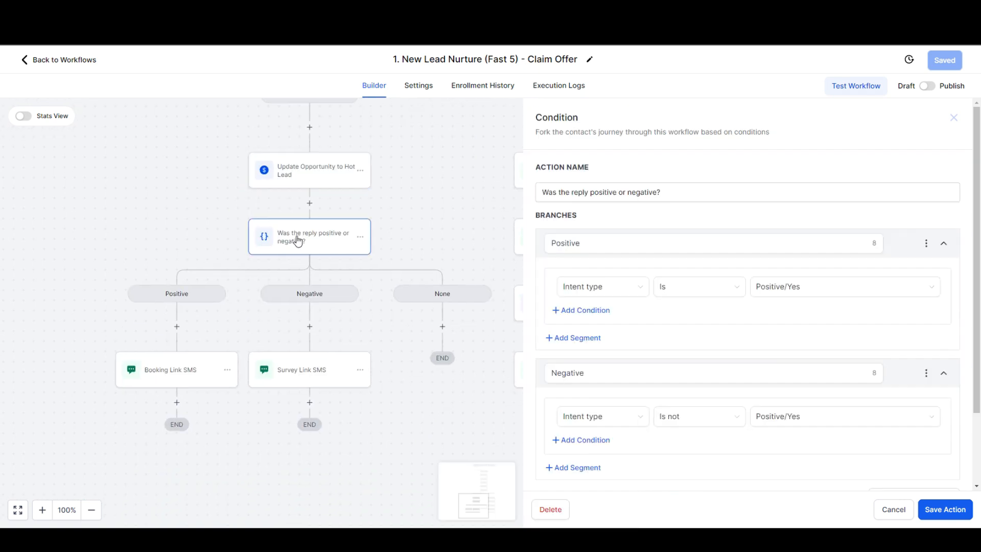
pyautogui.moveTo(440, 237); pyautogui.dragTo(400, 235)
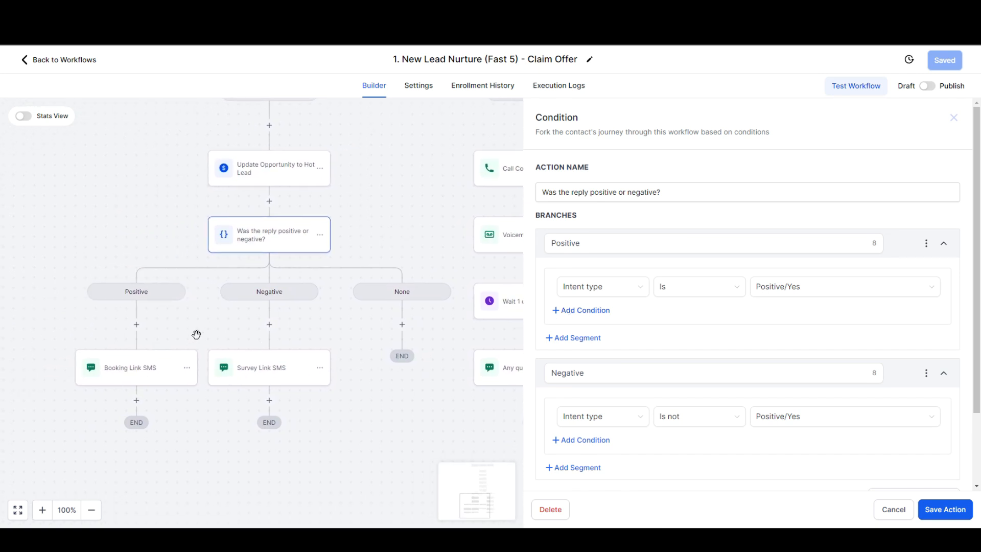
pyautogui.moveTo(197, 335); pyautogui.dragTo(242, 323)
pyautogui.click(148, 369)
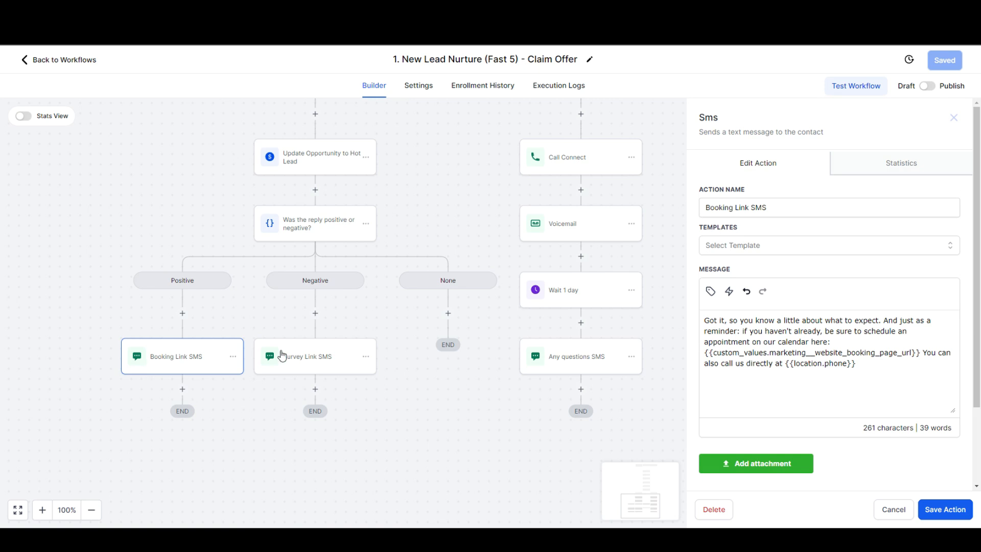
pyautogui.click(284, 357)
pyautogui.scroll(3, 441, 379)
pyautogui.hscroll(2, 442, 379)
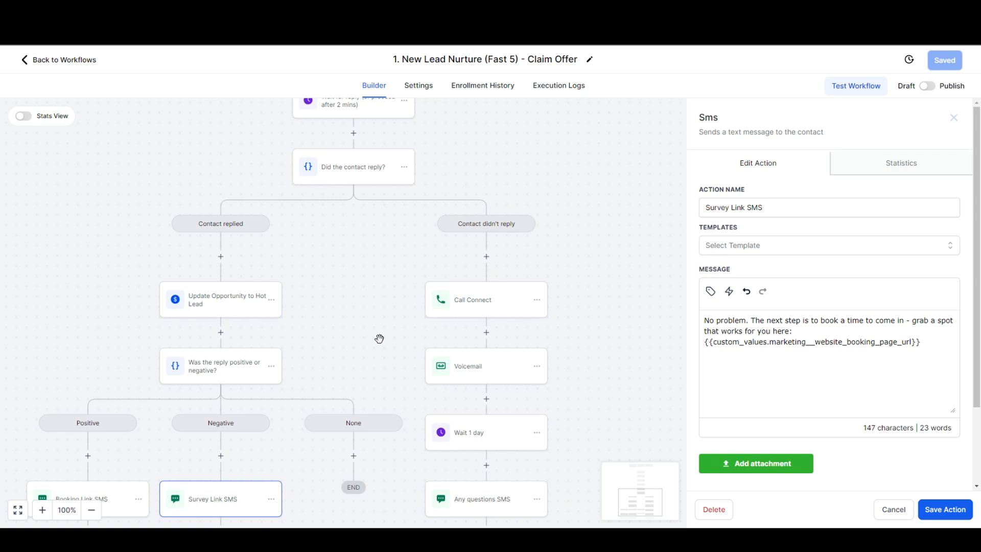
# Step: Inspect the "Contact didn't reply" branch: Call Connect, Voicemail, Wait 1 day and Any questions SMS
pyautogui.click(454, 307)
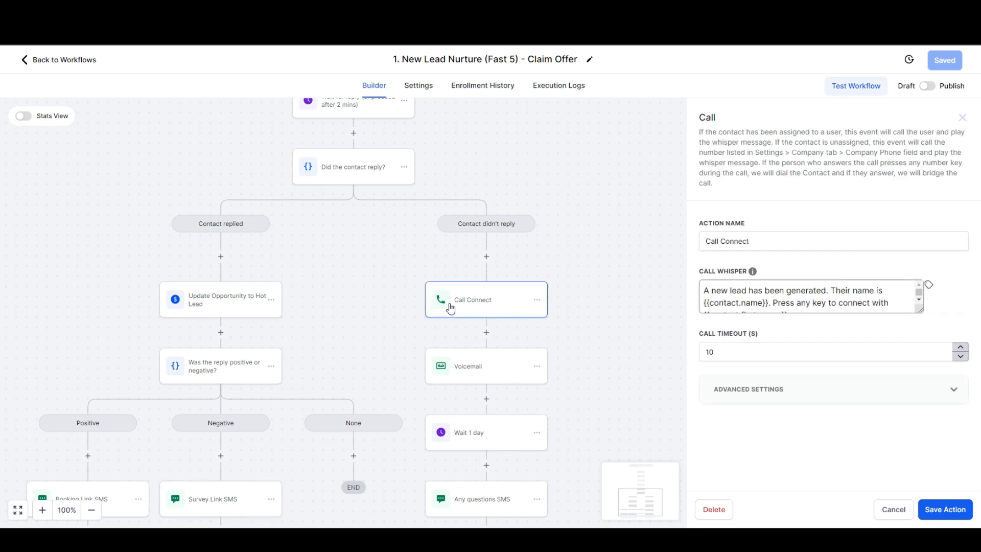
pyautogui.moveTo(603, 354); pyautogui.dragTo(594, 305)
pyautogui.click(486, 327)
pyautogui.moveTo(592, 373); pyautogui.dragTo(590, 309)
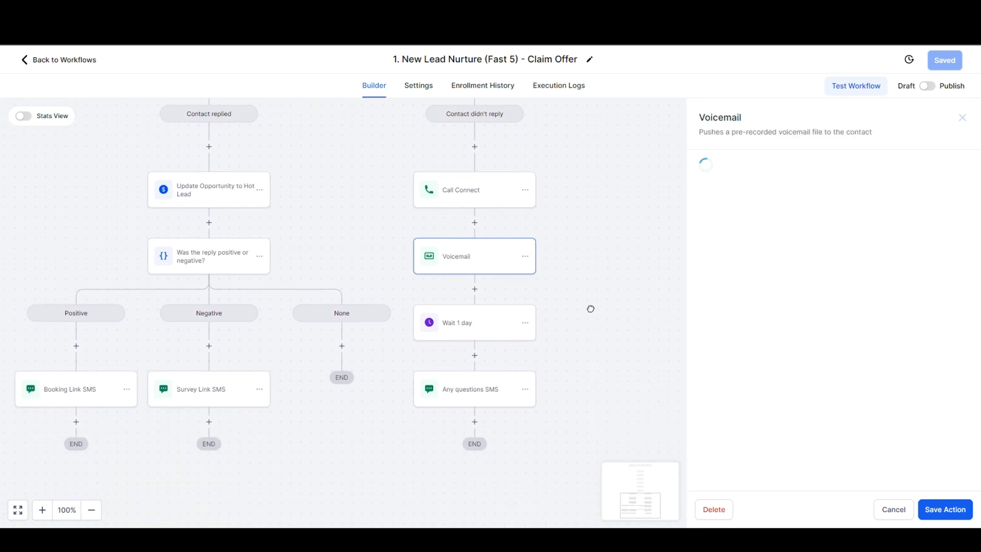
pyautogui.click(455, 328)
pyautogui.click(451, 397)
pyautogui.moveTo(436, 471); pyautogui.dragTo(397, 377)
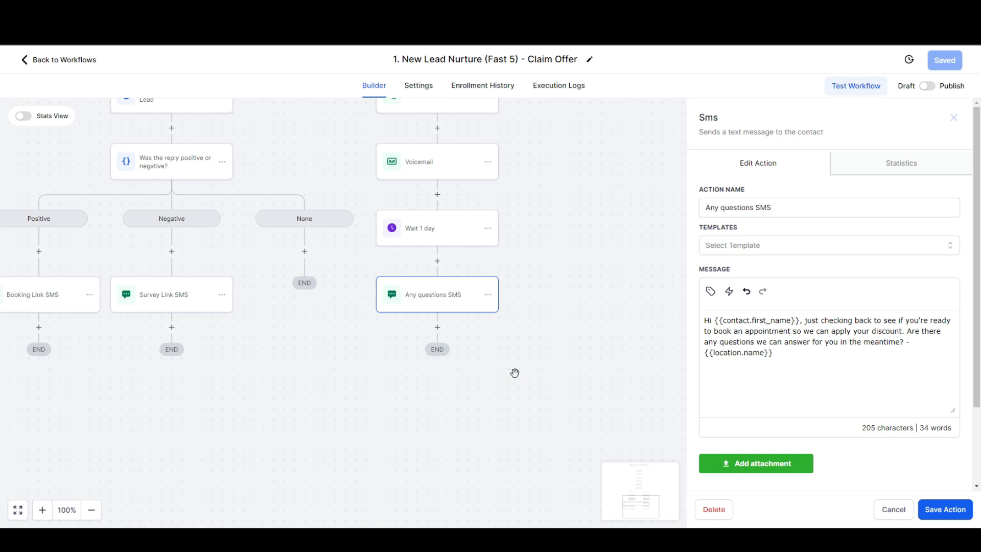
# Step: Return to the start of the workflow and open the list of triggers available for a new trigger
pyautogui.scroll(7, 537, 403)
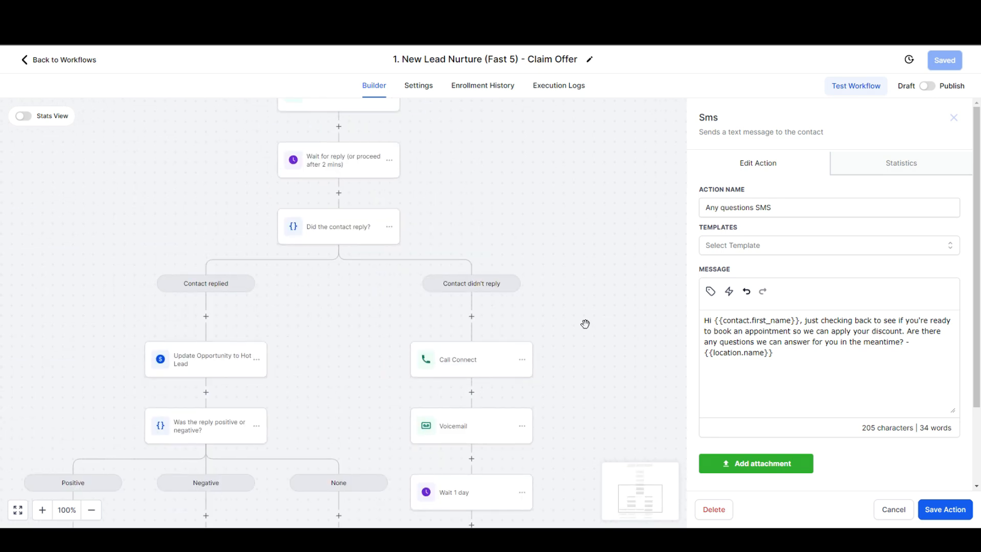
pyautogui.hscroll(-2, 592, 338)
pyautogui.scroll(1, 601, 353)
pyautogui.hscroll(-1, 601, 358)
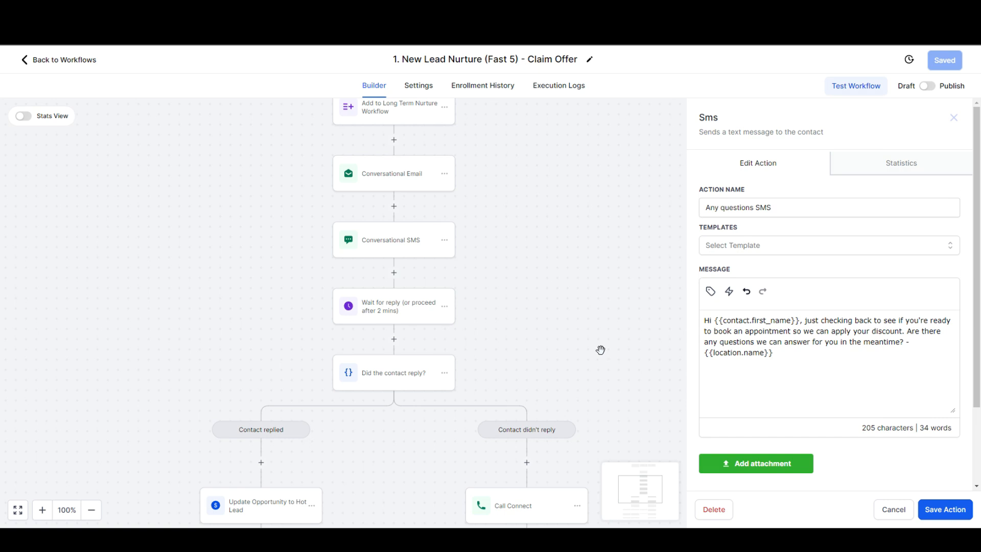
pyautogui.scroll(5, 598, 352)
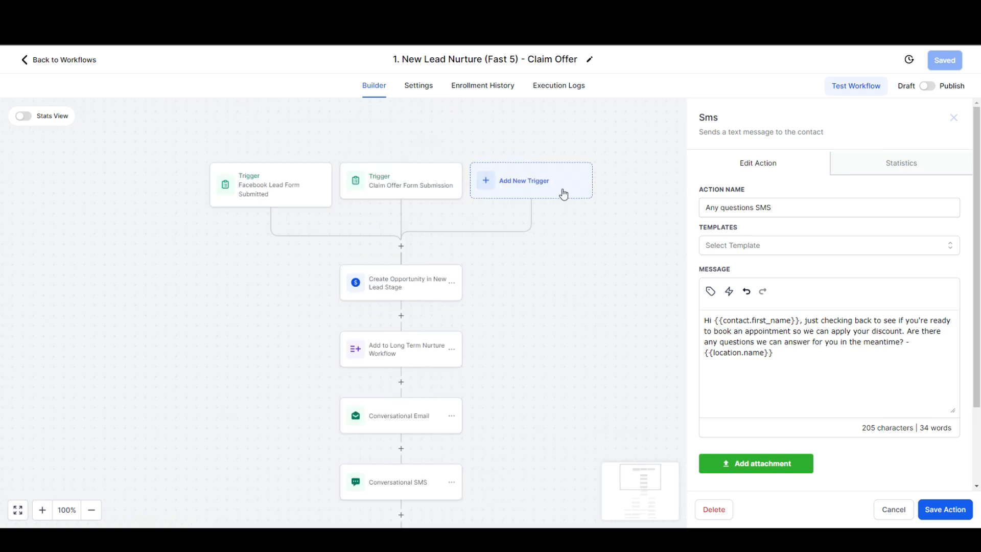
pyautogui.click(563, 193)
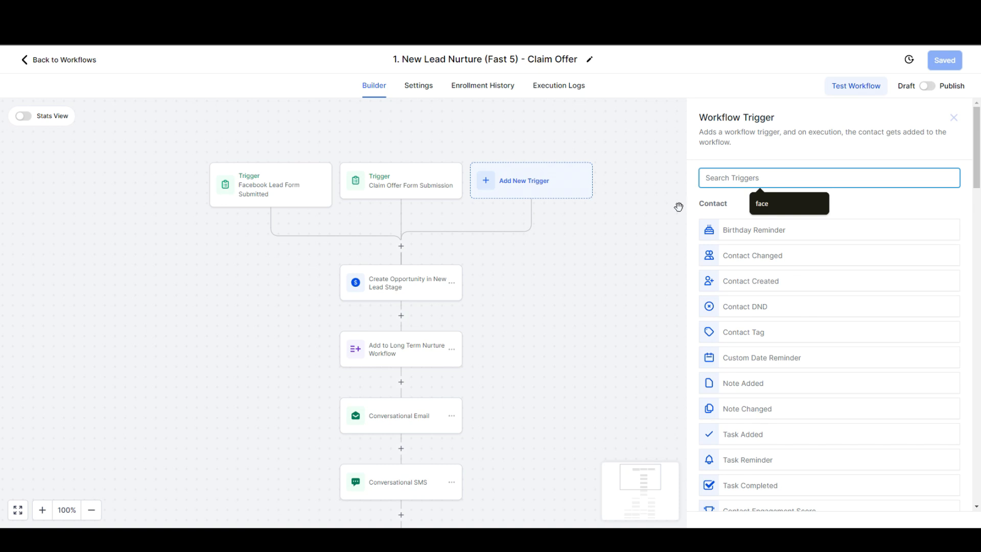
# Step: Examine the available workflow triggers, from the Contact and Events categories through to Facebook/Instagram Events and Communities
pyautogui.click(726, 212)
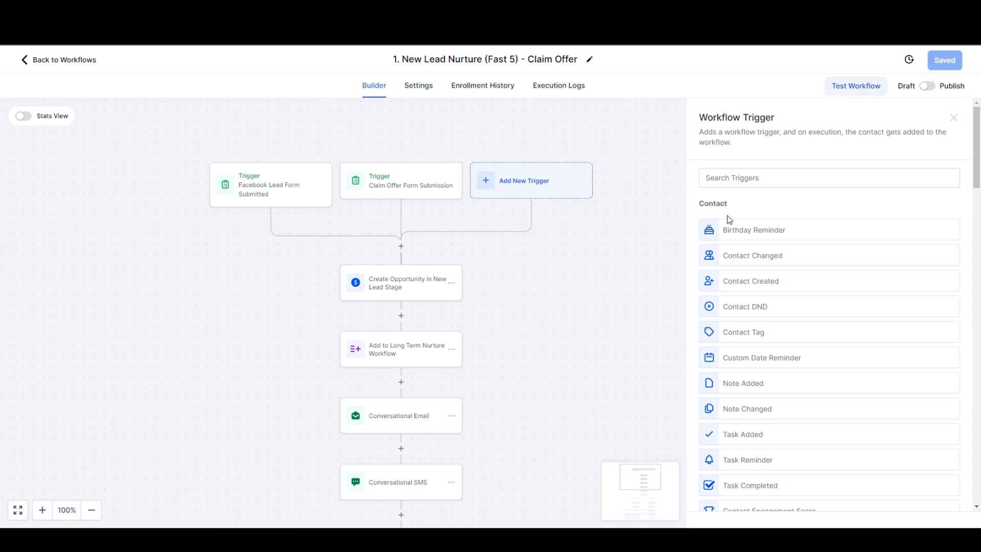
pyautogui.scroll(-2, 731, 219)
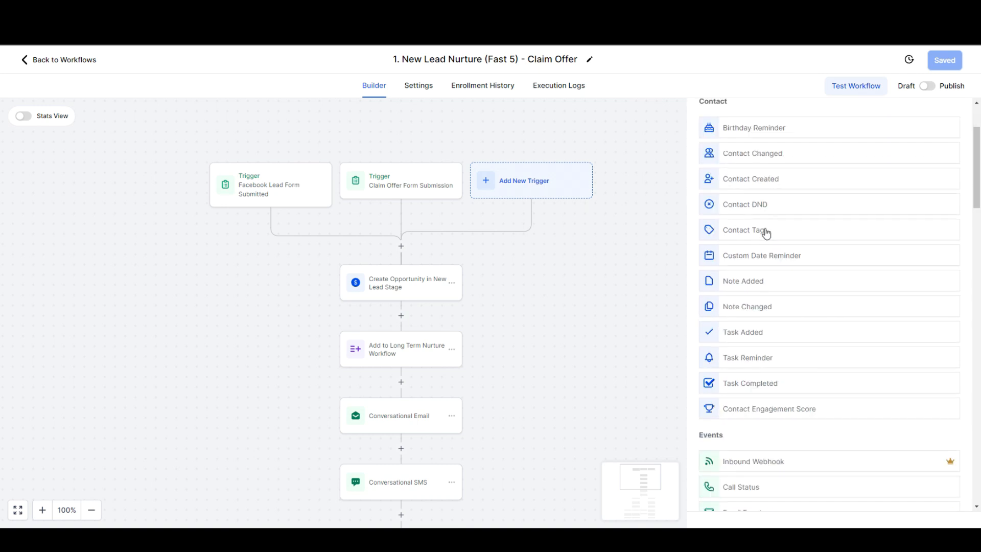
pyautogui.scroll(2, 751, 228)
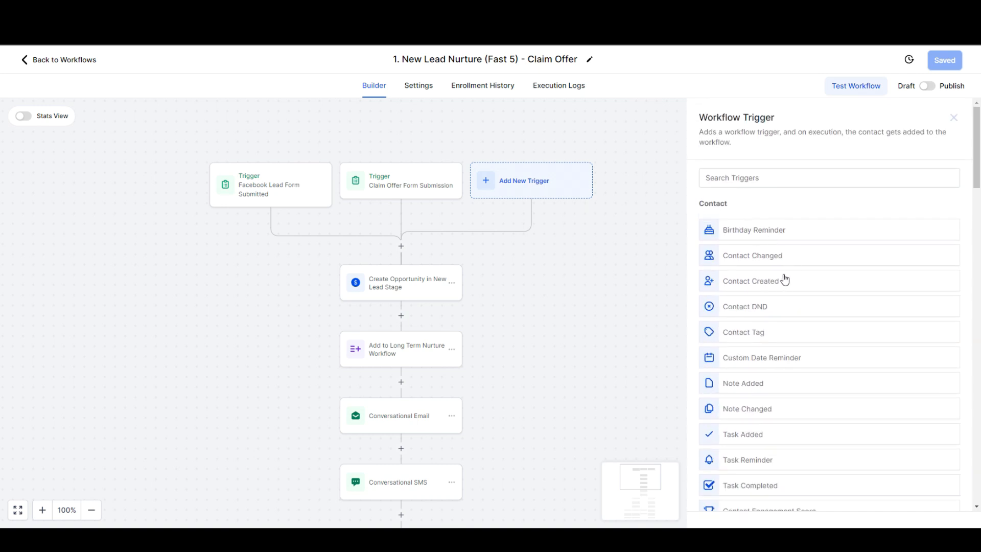
pyautogui.scroll(-1, 785, 279)
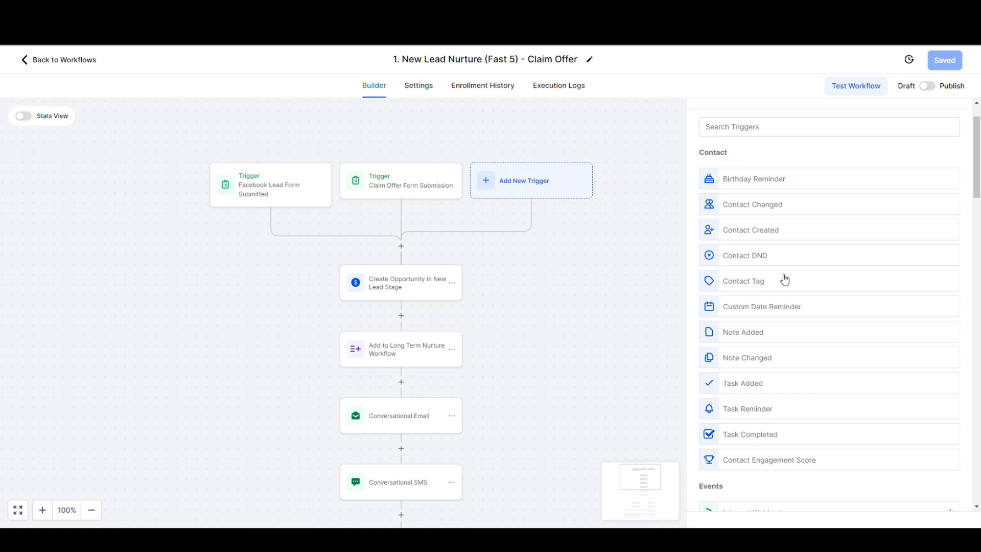
pyautogui.scroll(-6, 782, 280)
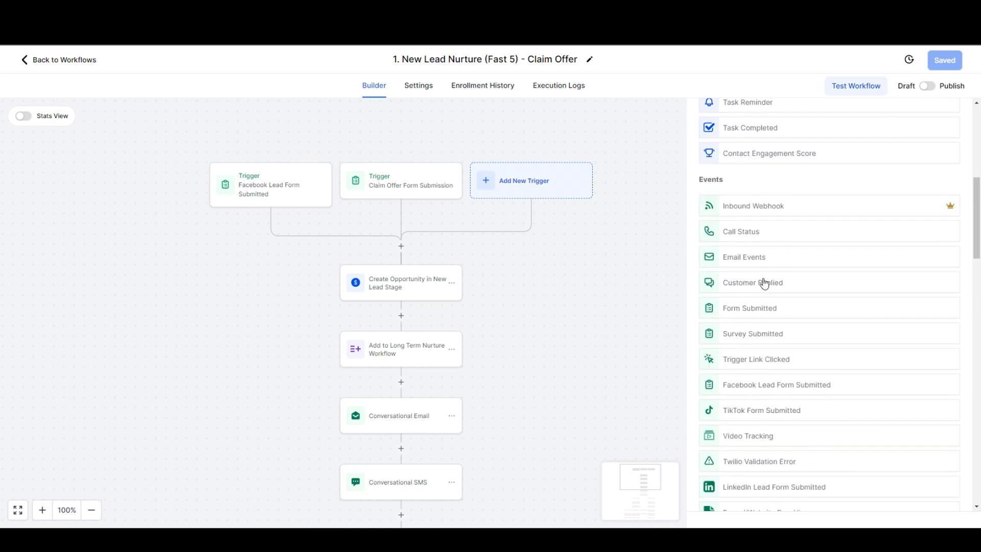
pyautogui.scroll(-1, 764, 282)
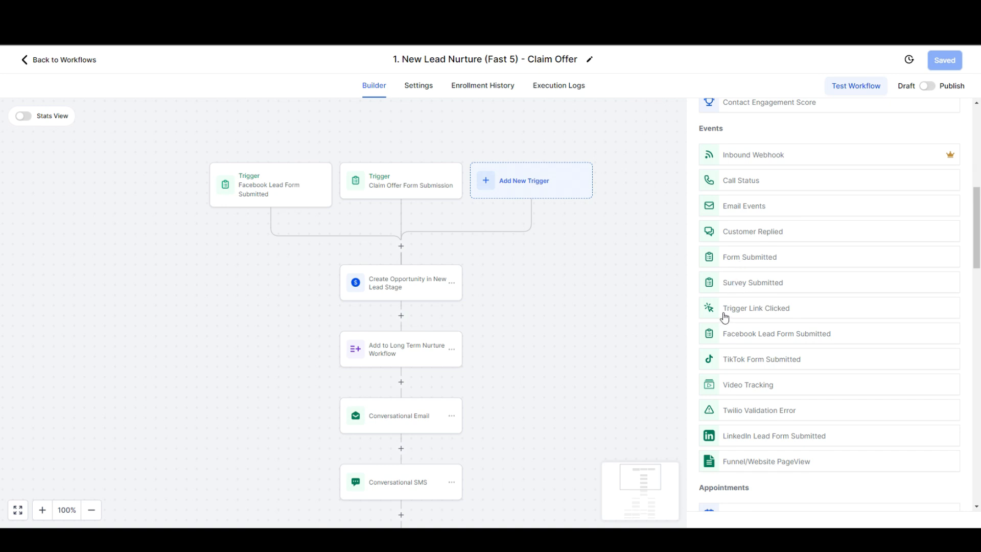
pyautogui.scroll(-1, 725, 318)
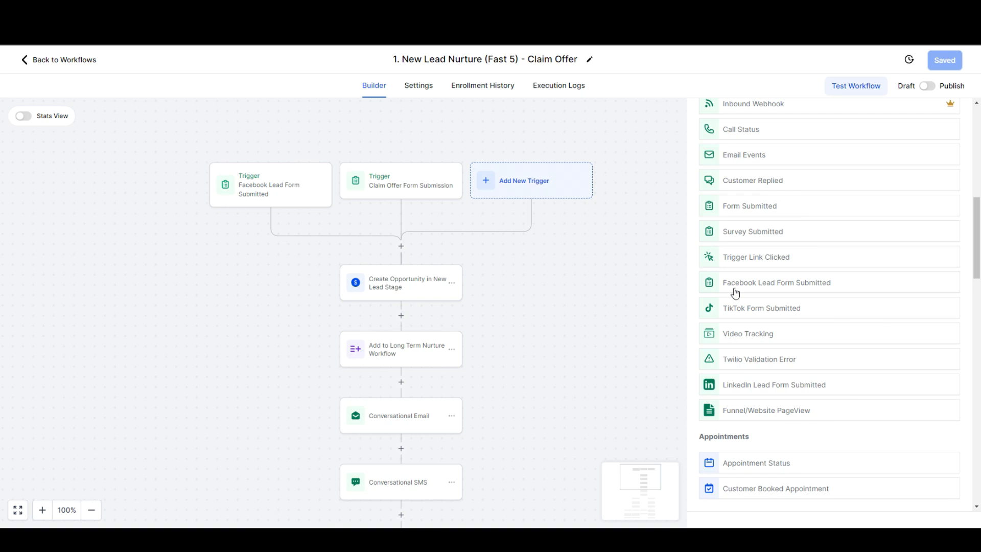
pyautogui.scroll(-4, 735, 292)
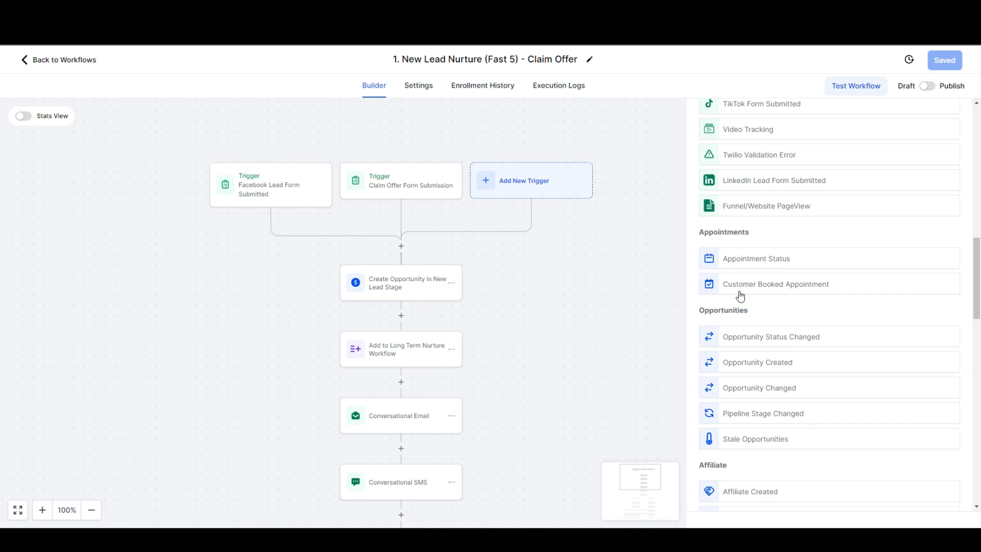
pyautogui.scroll(-2, 742, 294)
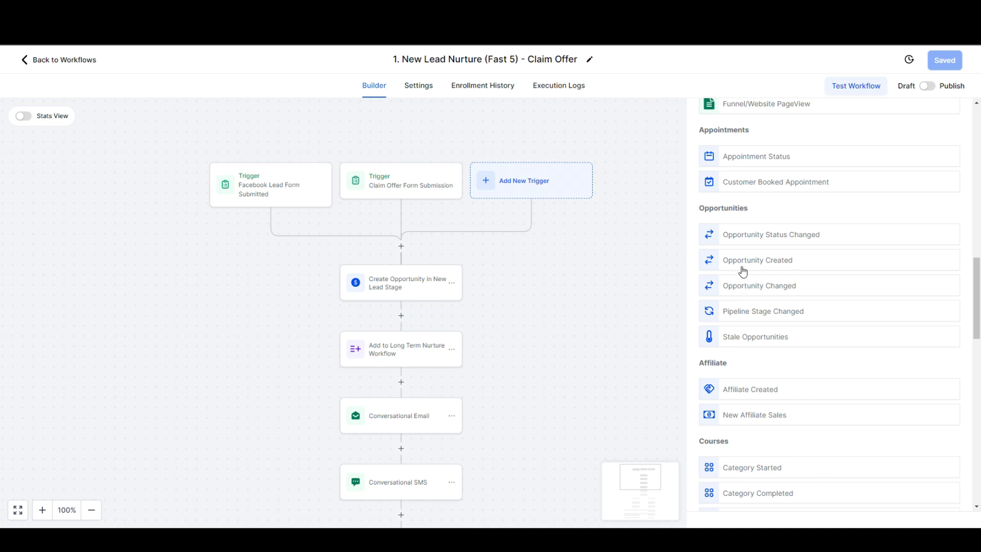
pyautogui.scroll(-8, 742, 271)
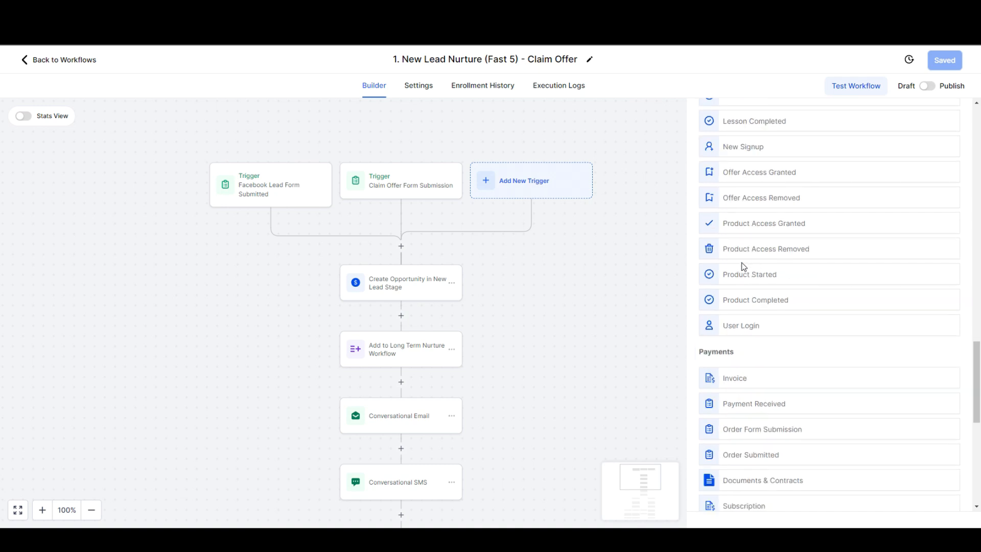
pyautogui.scroll(-8, 744, 267)
pyautogui.scroll(16, 742, 263)
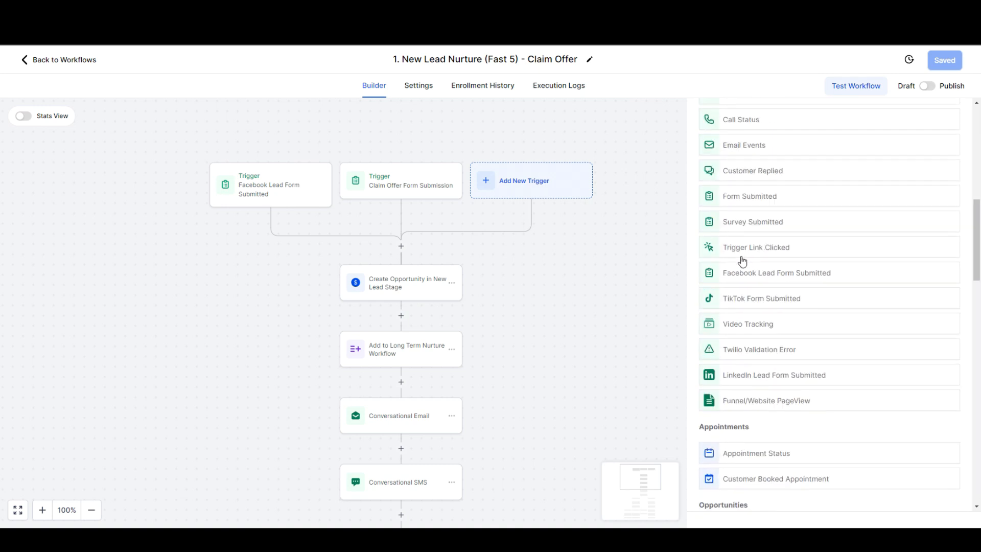
pyautogui.scroll(-15, 743, 261)
pyautogui.scroll(1, 746, 262)
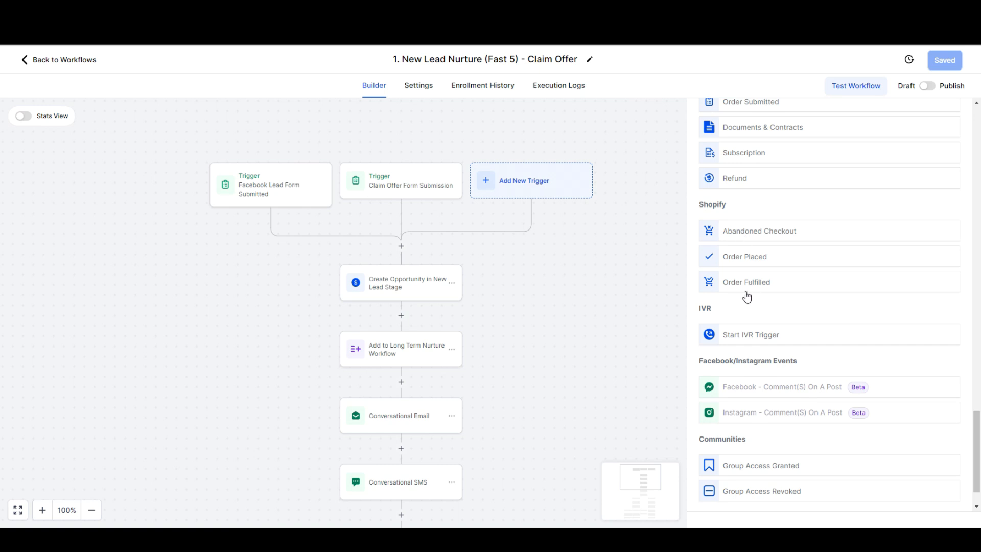
pyautogui.moveTo(745, 391)
# Step: Examine the actions that can be added before the Create Opportunity step, from Contact and Communication to Communities, then close the list
pyautogui.click(403, 248)
pyautogui.scroll(-1, 780, 280)
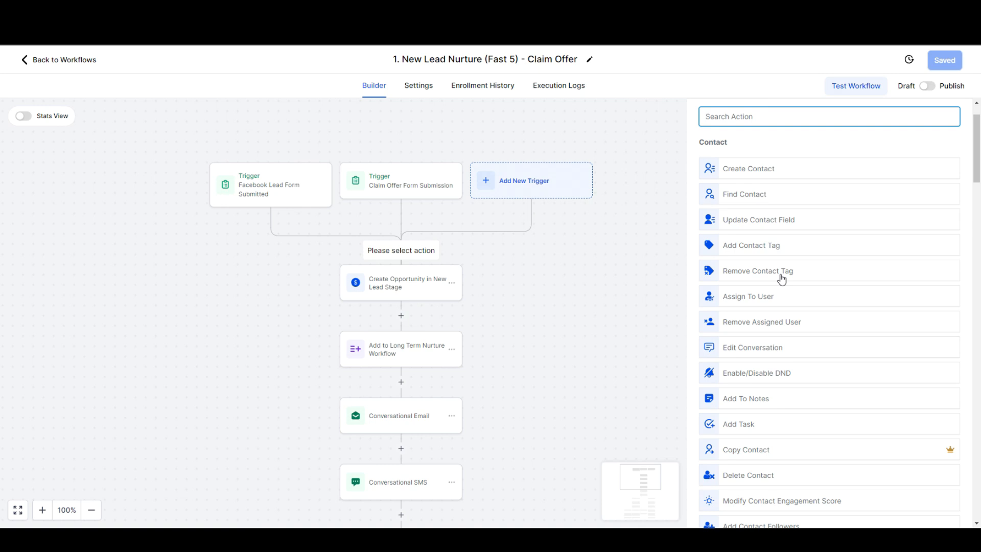
pyautogui.scroll(-6, 827, 230)
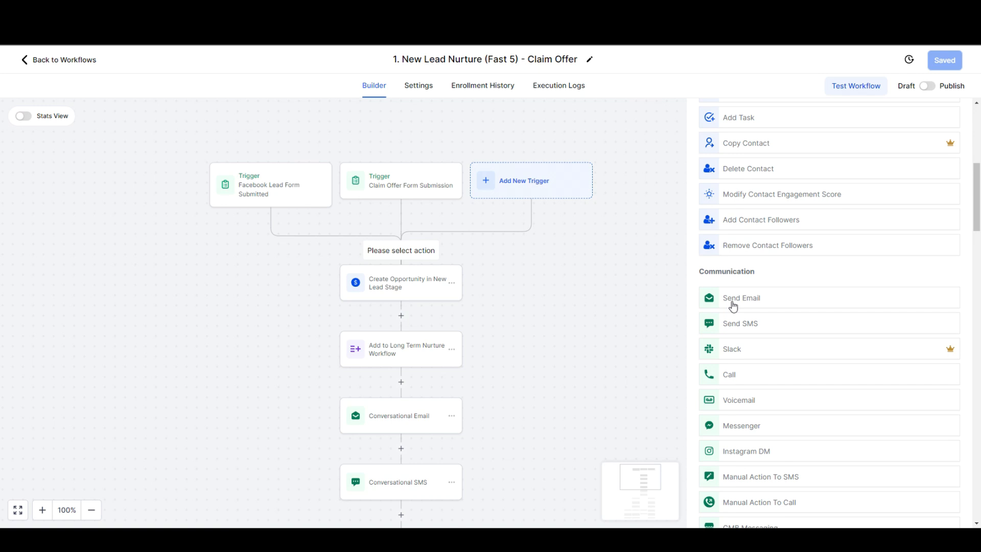
pyautogui.scroll(-5, 734, 306)
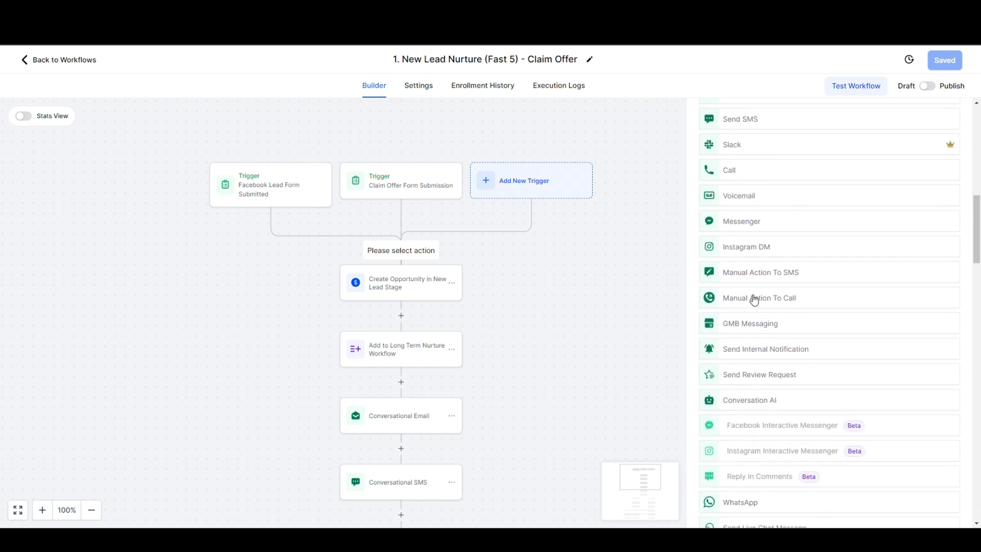
pyautogui.scroll(-2, 758, 303)
pyautogui.scroll(1, 759, 303)
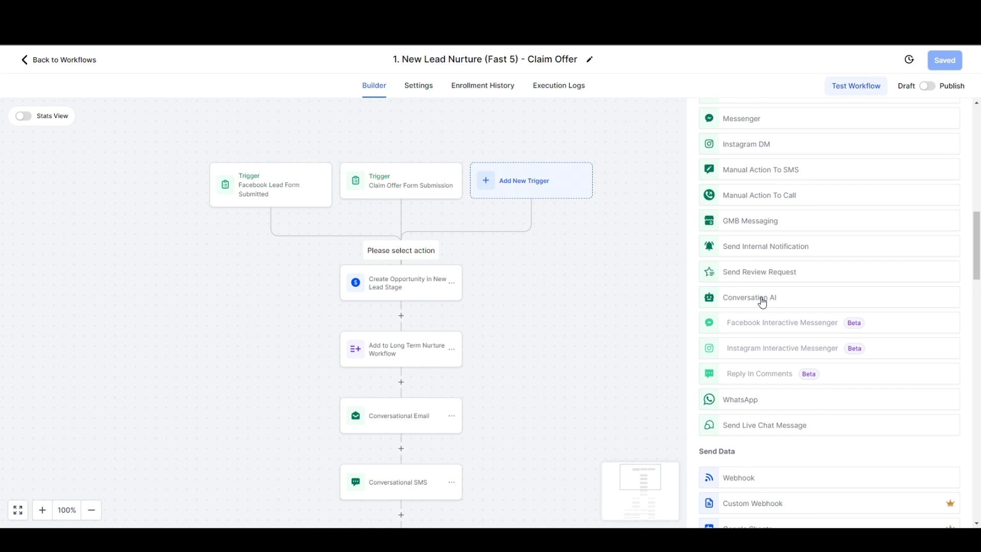
pyautogui.scroll(-4, 761, 300)
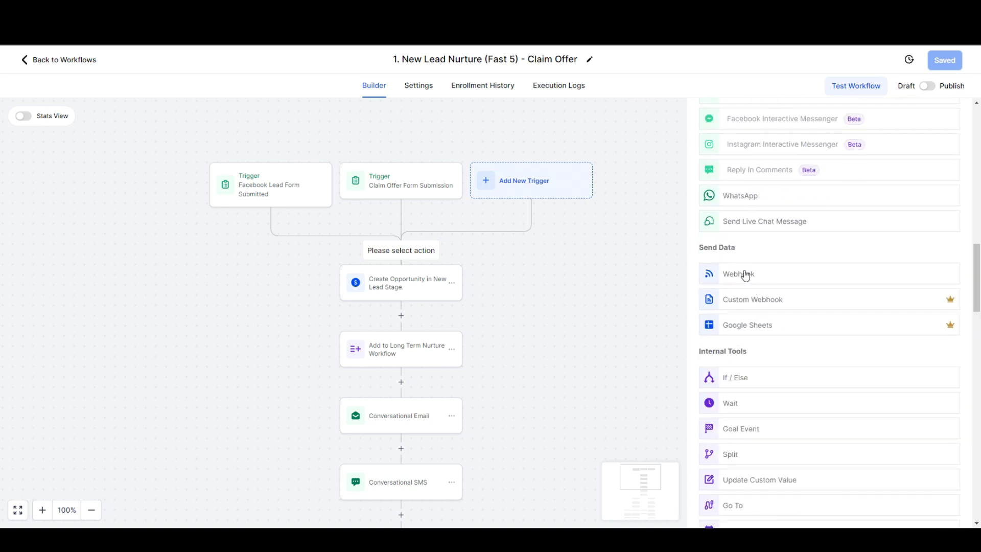
pyautogui.scroll(-3, 746, 276)
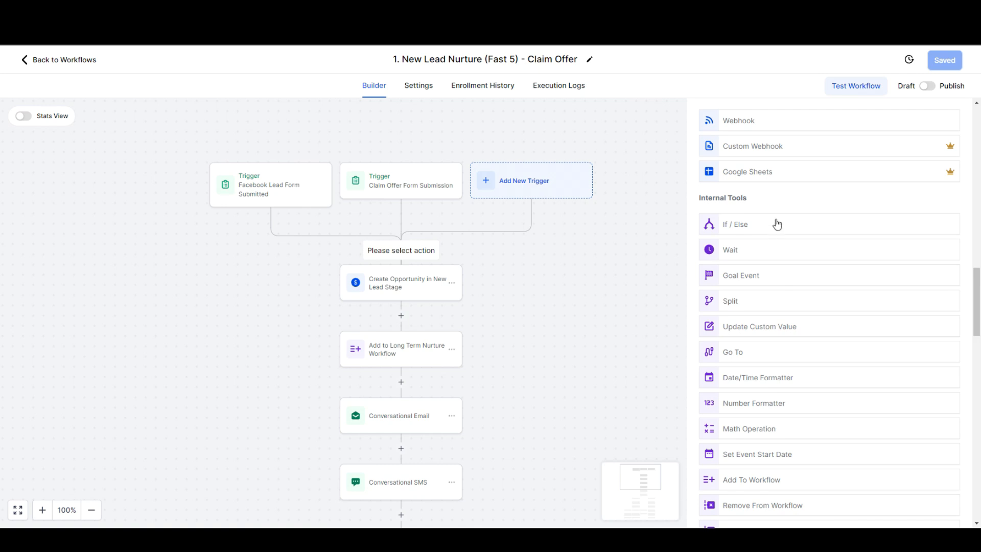
pyautogui.scroll(-2, 777, 224)
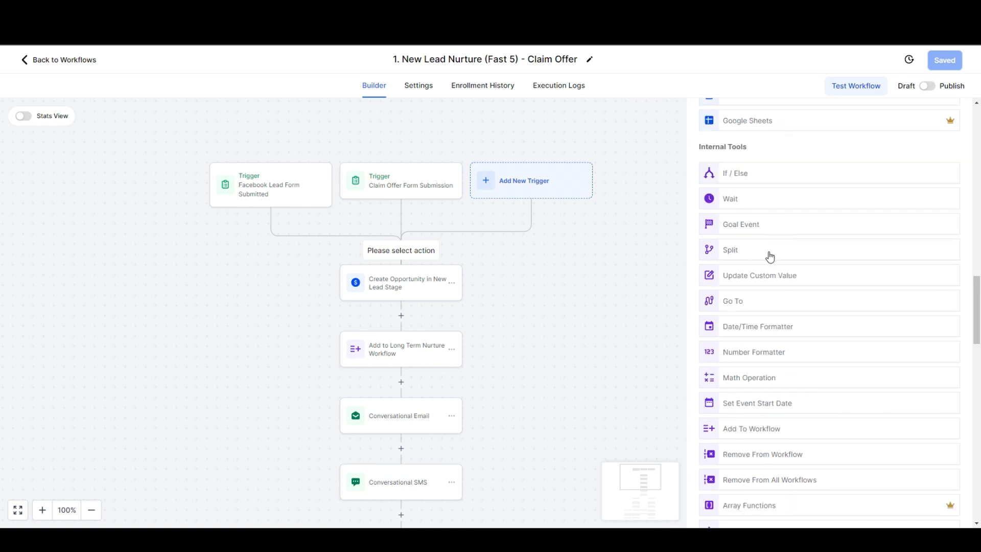
pyautogui.scroll(-3, 624, 234)
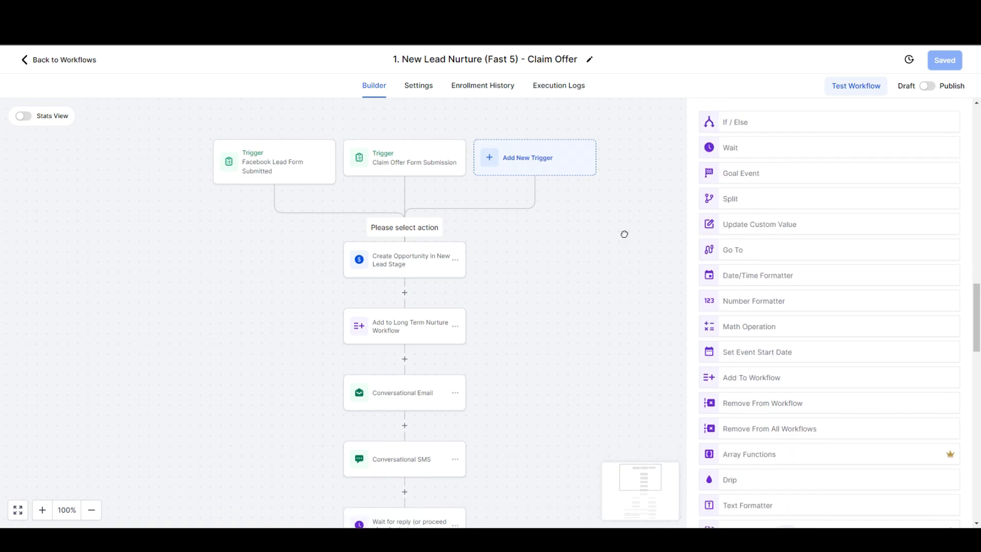
pyautogui.scroll(-2, 795, 289)
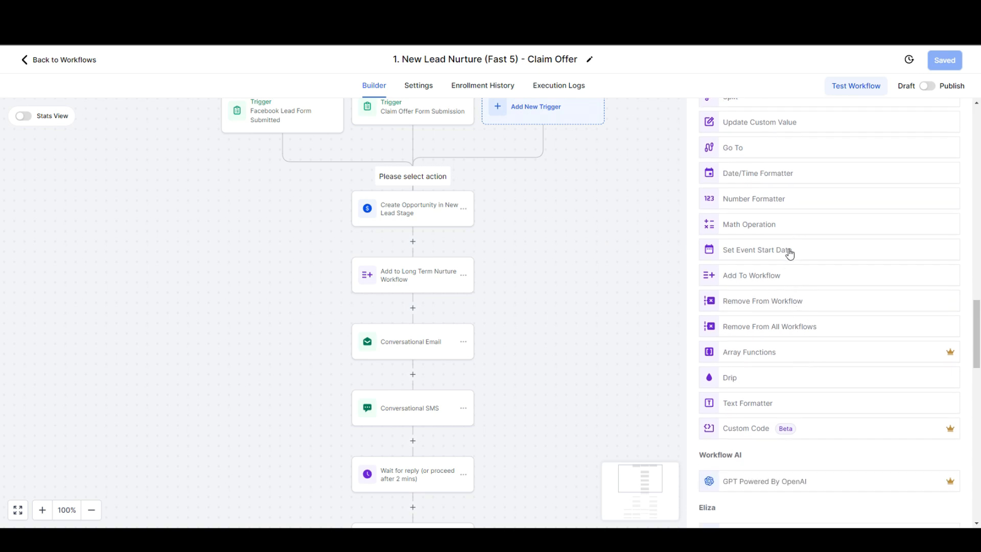
pyautogui.scroll(-3, 789, 252)
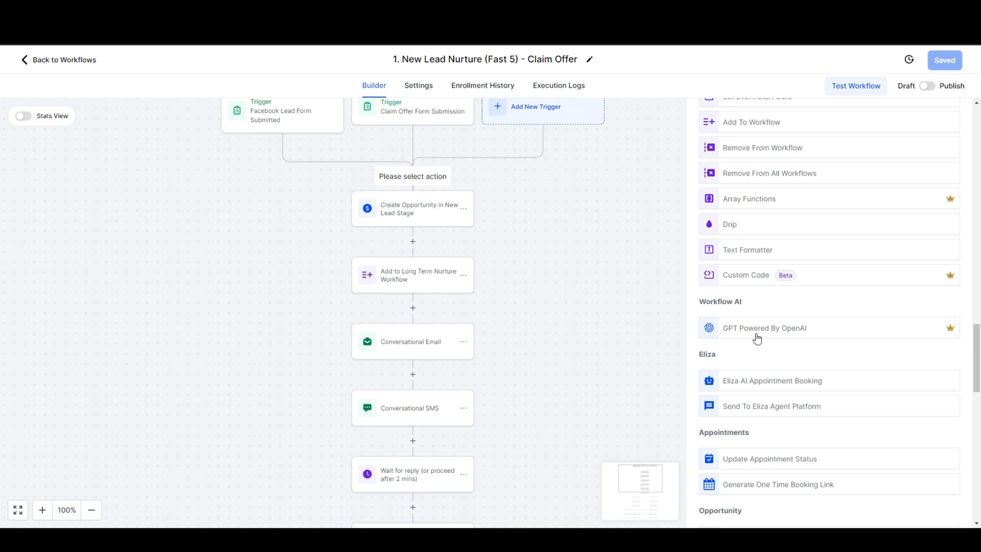
pyautogui.scroll(-8, 758, 338)
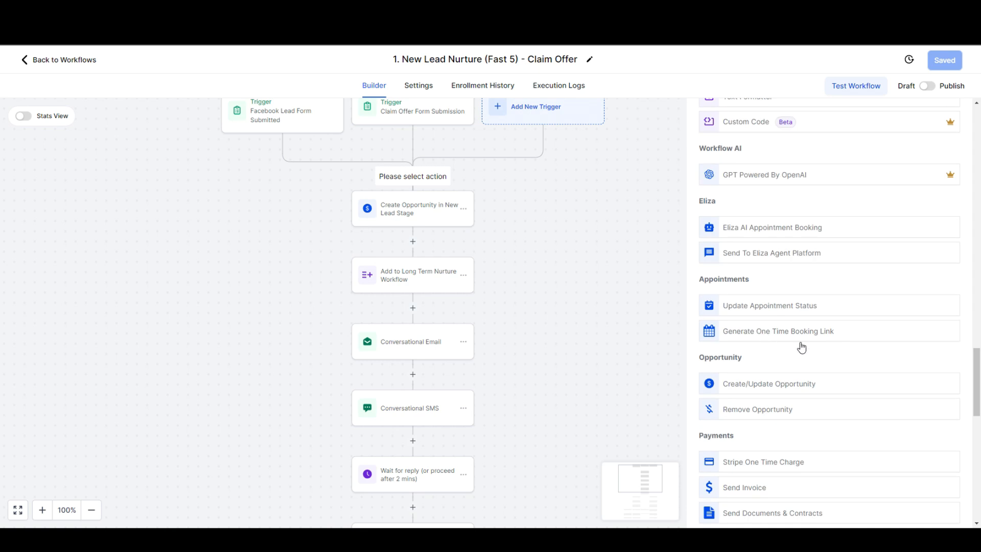
pyautogui.scroll(-1, 805, 347)
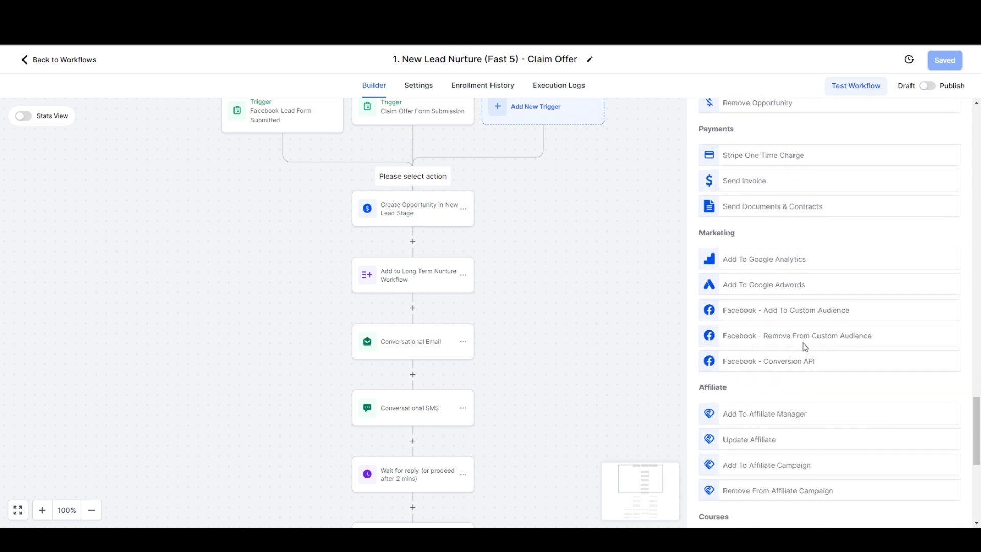
pyautogui.scroll(-5, 787, 334)
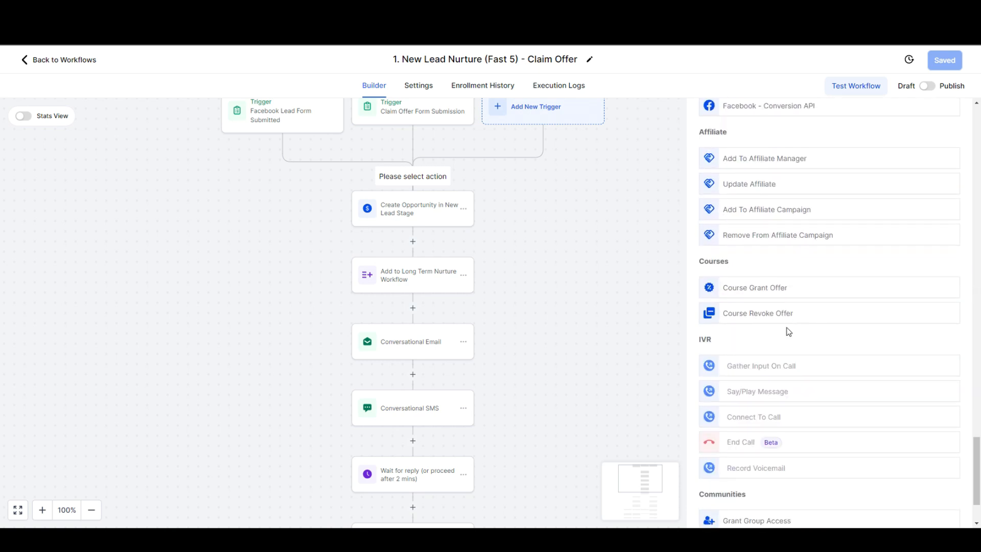
pyautogui.scroll(-2, 788, 342)
pyautogui.scroll(6, 815, 442)
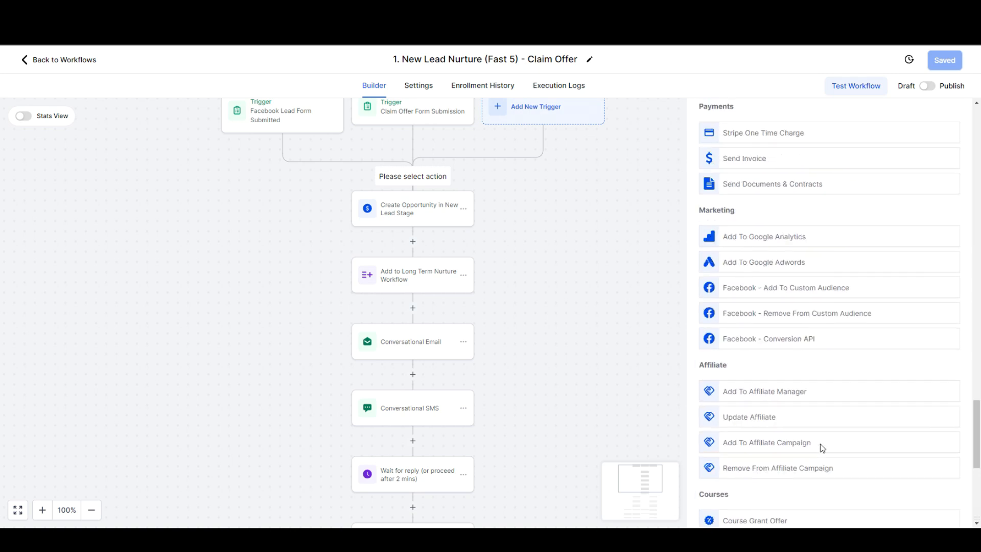
pyautogui.scroll(20, 822, 448)
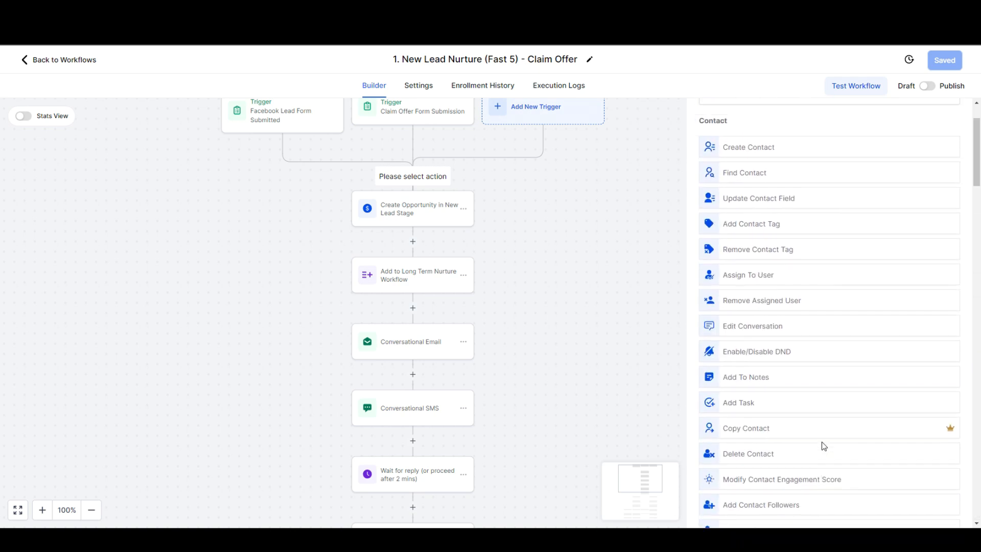
pyautogui.scroll(2, 822, 447)
pyautogui.click(596, 360)
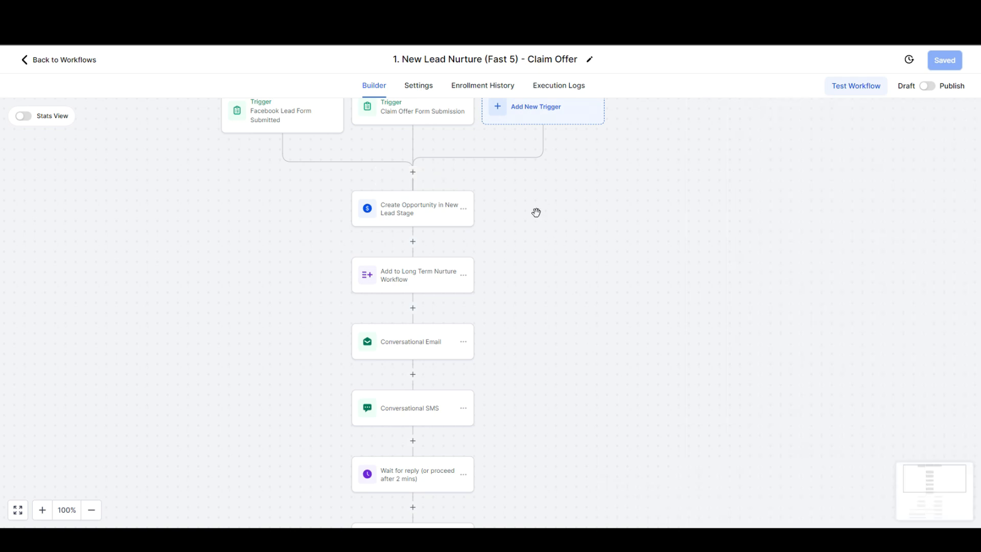
# Step: Review the workflow's contact and communication settings, including re-entry, stop on response, timezone, time window and sender details
pyautogui.click(422, 85)
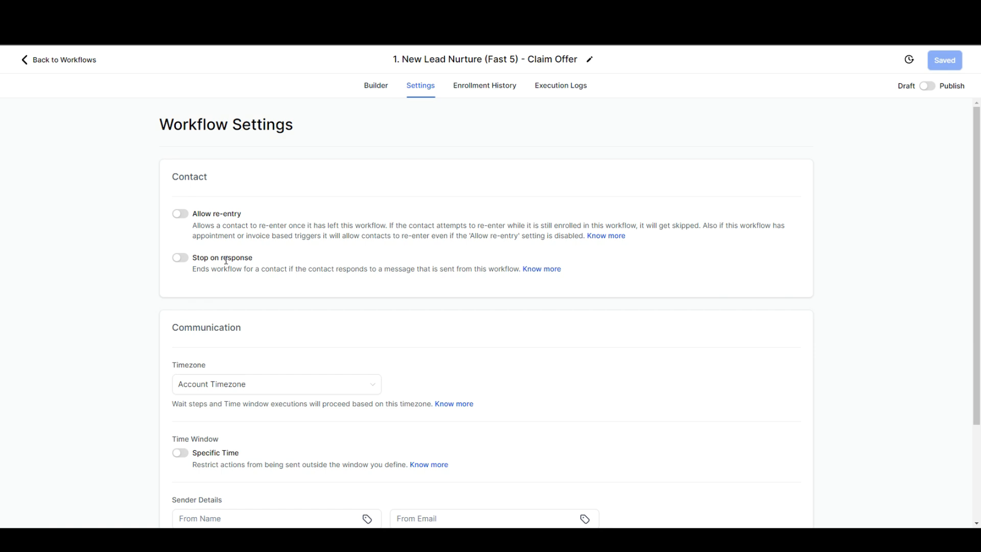
pyautogui.scroll(-3, 226, 260)
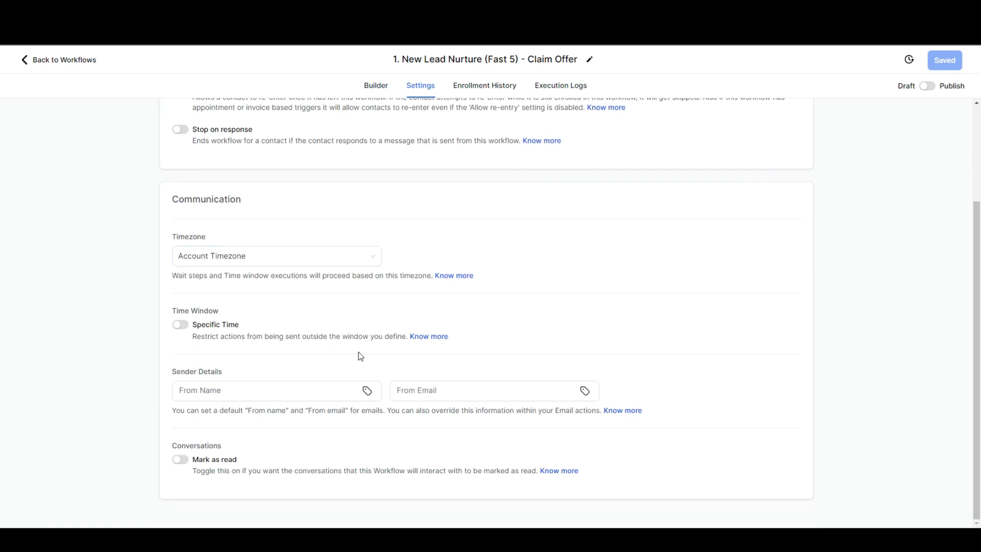
pyautogui.click(263, 399)
pyautogui.scroll(3, 389, 453)
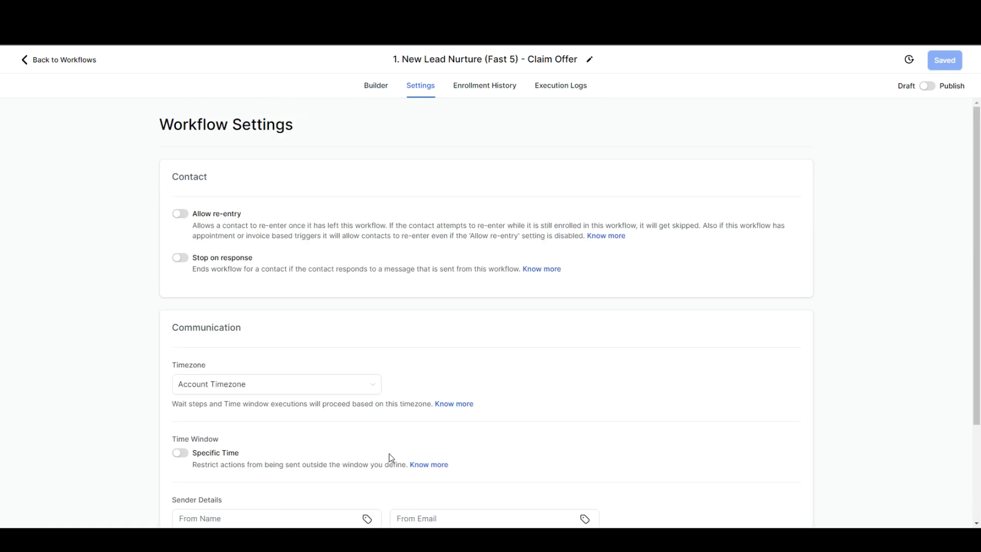
# Step: Review the workflow's enrollment history and execution logs
pyautogui.click(498, 99)
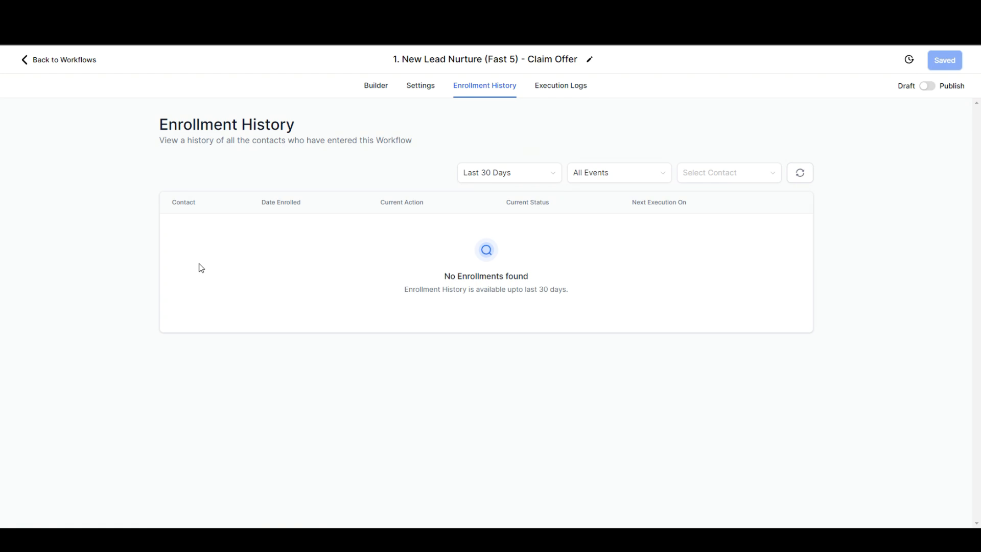
pyautogui.click(566, 89)
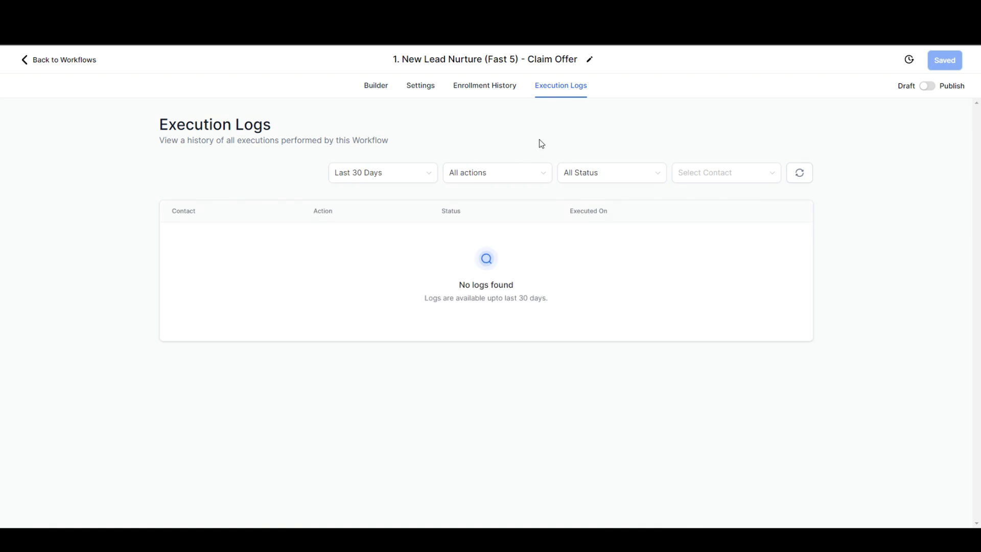
# Step: Return to the workflow list and start creating a new workflow to show the available templates
pyautogui.click(65, 61)
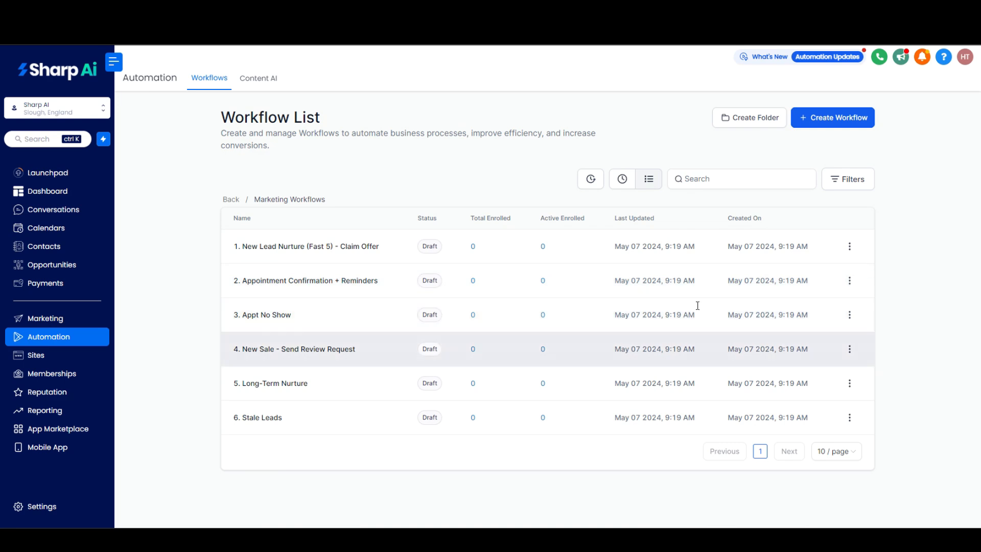
pyautogui.click(848, 127)
pyautogui.click(832, 142)
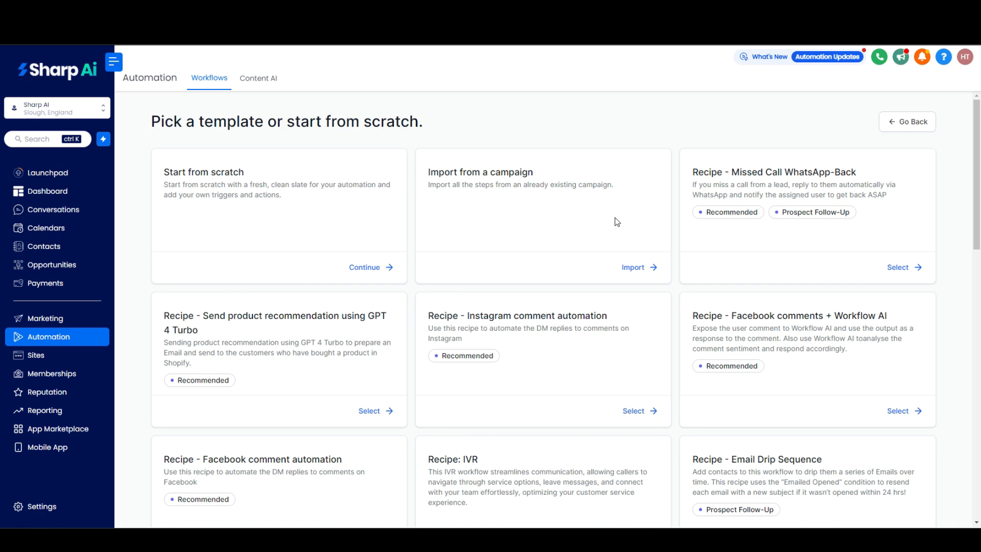
# Step: Create a workflow from the Instagram comment automation recipe in the template list
pyautogui.scroll(-1, 610, 225)
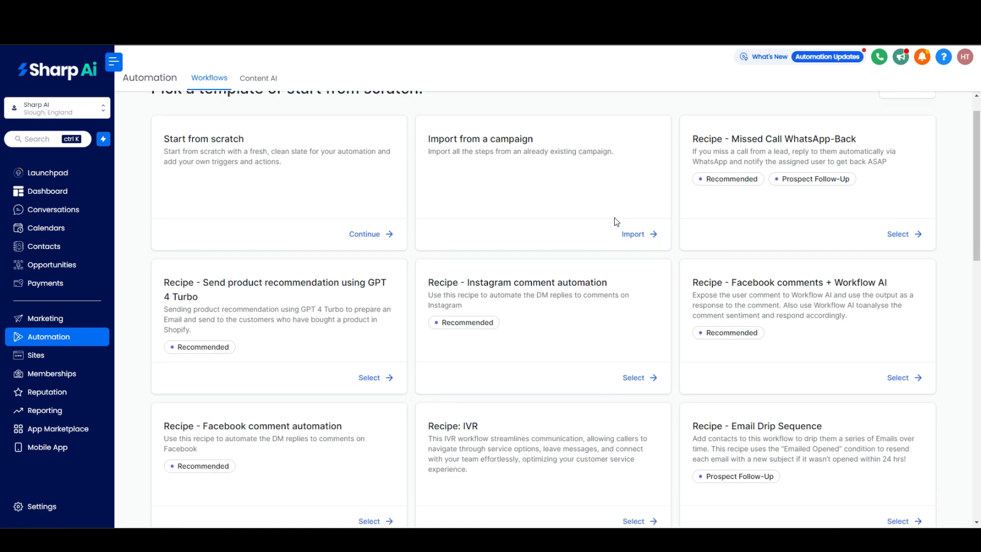
pyautogui.scroll(1, 603, 230)
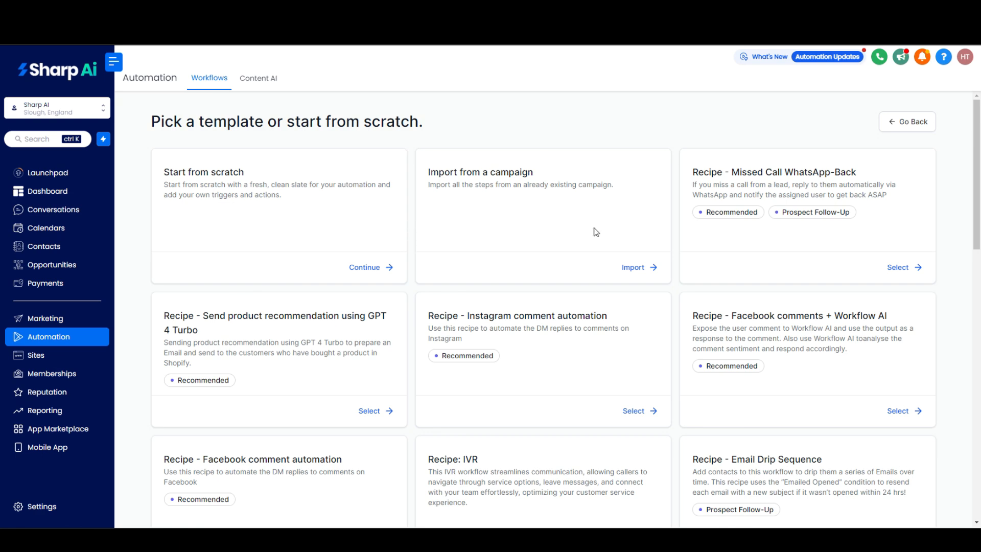
pyautogui.scroll(-1, 594, 229)
pyautogui.scroll(1, 665, 236)
pyautogui.scroll(-2, 909, 274)
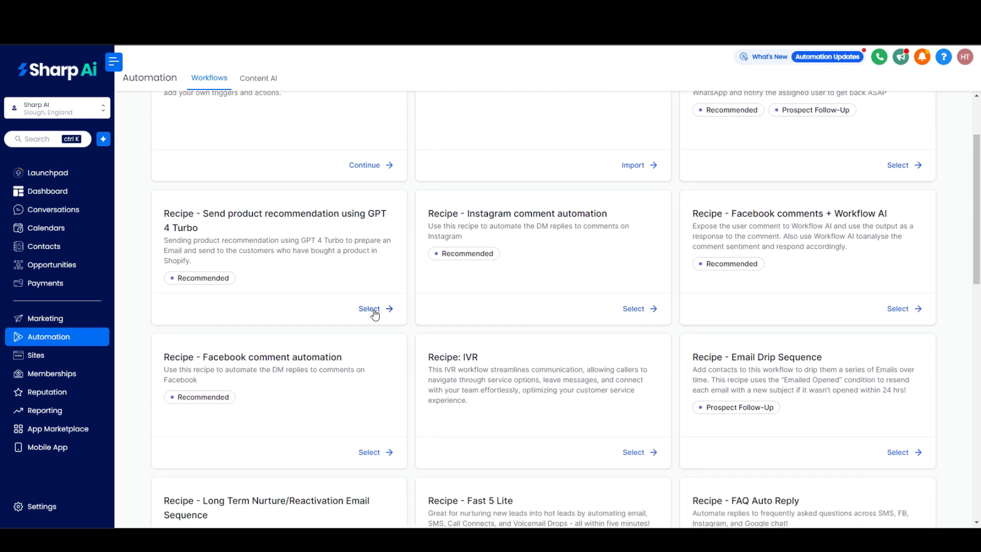
pyautogui.click(645, 313)
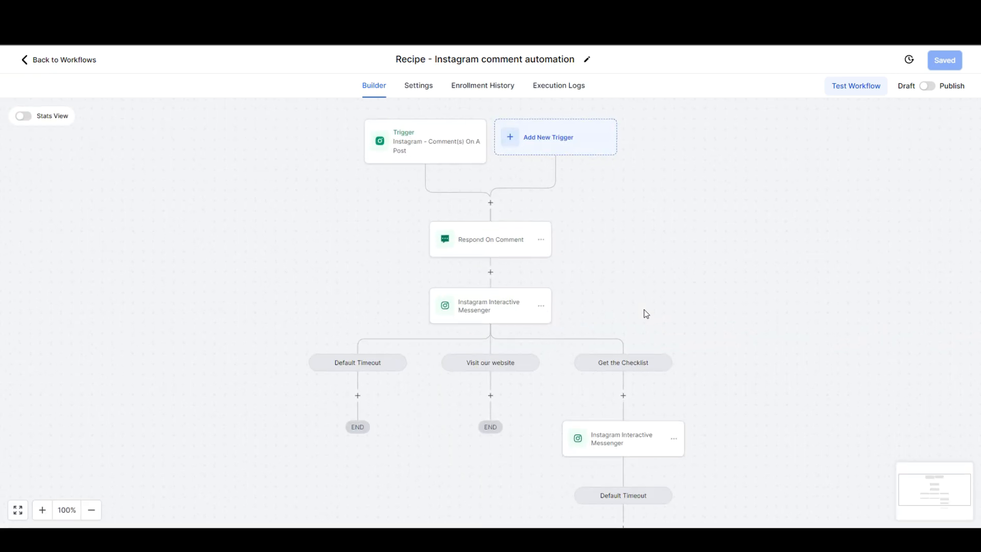
# Step: Review the recipe's Instagram comment trigger and the replies set in its Respond On Comment action
pyautogui.click(489, 254)
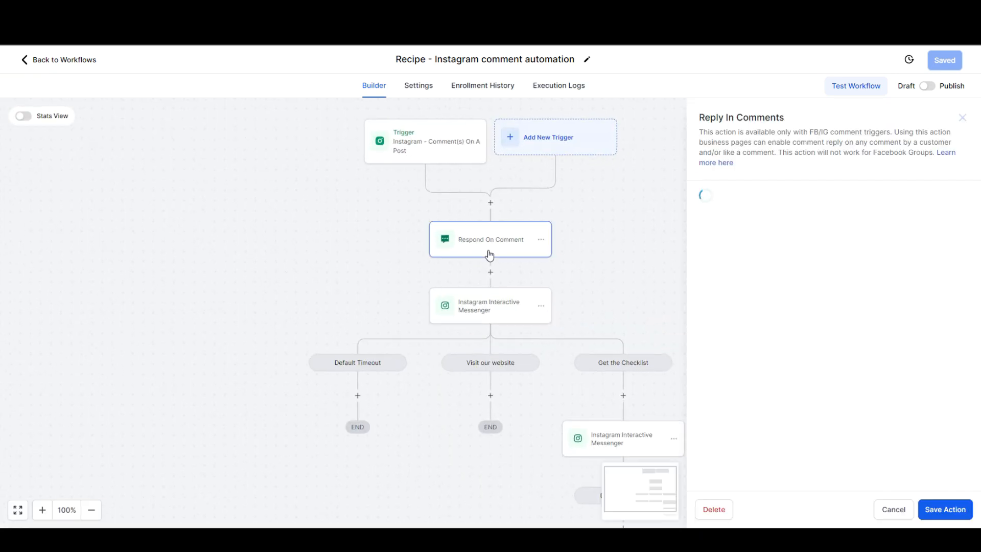
pyautogui.click(440, 160)
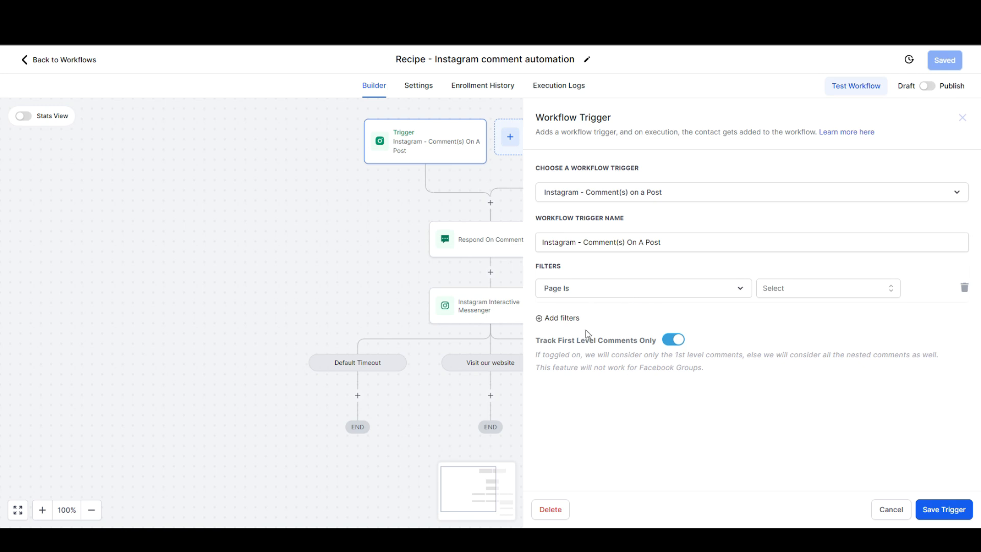
pyautogui.click(963, 117)
pyautogui.click(509, 249)
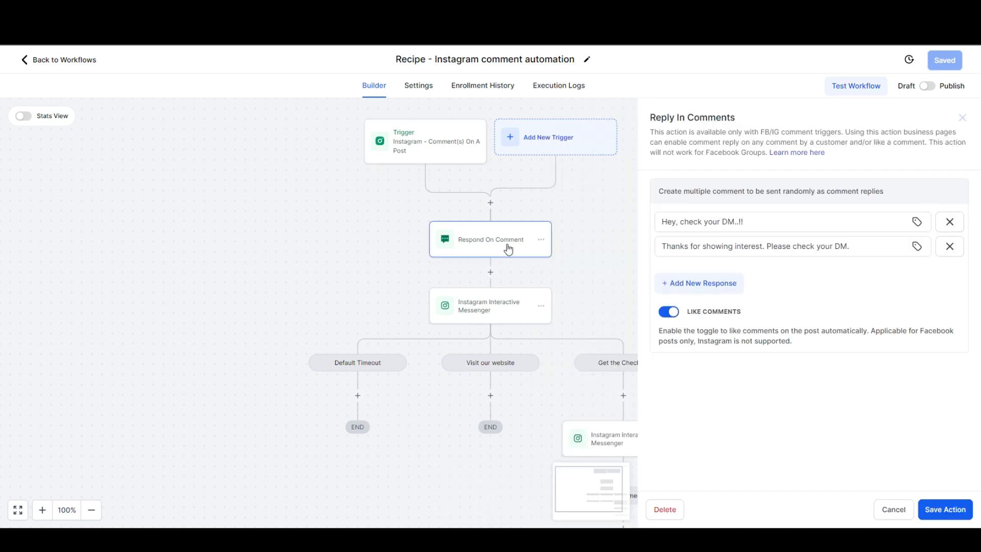
pyautogui.click(740, 244)
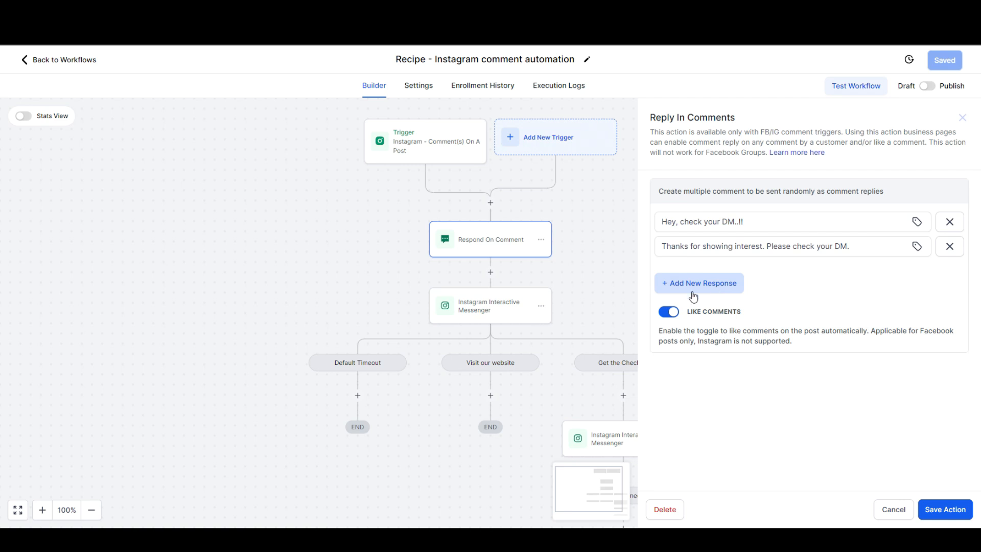
# Step: Review the first Instagram Interactive Messenger action's reply type and message, then close its settings
pyautogui.moveTo(595, 300); pyautogui.dragTo(539, 192)
pyautogui.click(477, 271)
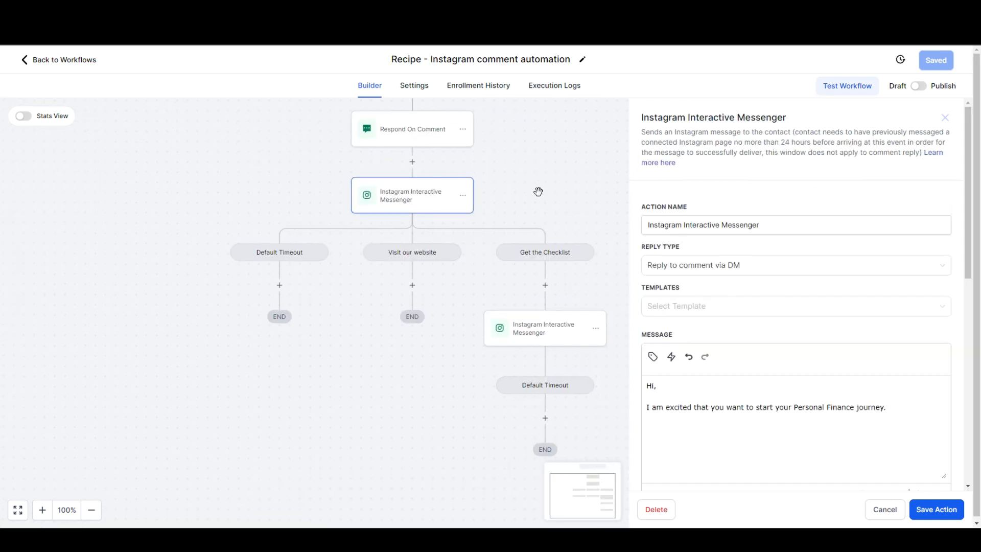
pyautogui.click(945, 118)
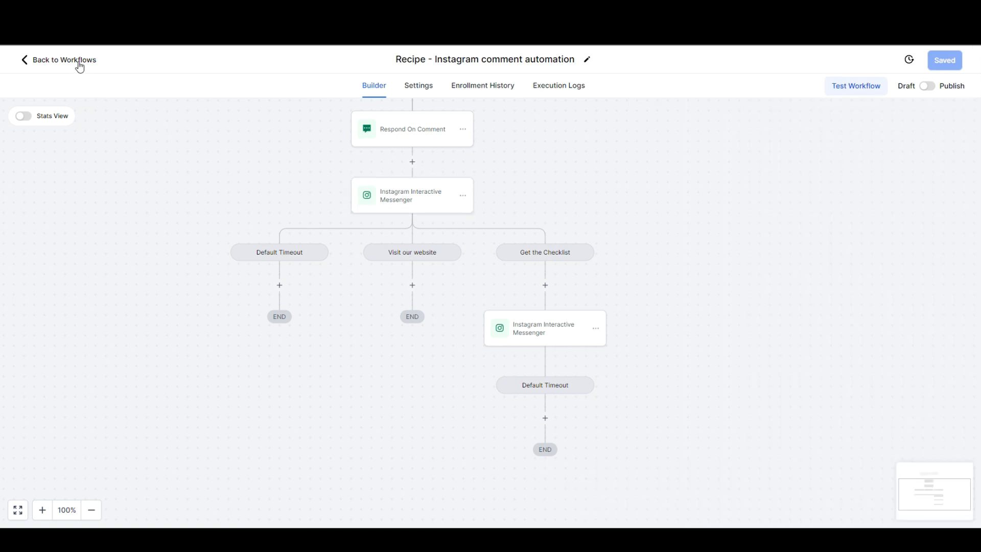
# Step: Leave the recipe workflow, browse the full range of workflow templates, and return to the workflow list
pyautogui.click(79, 63)
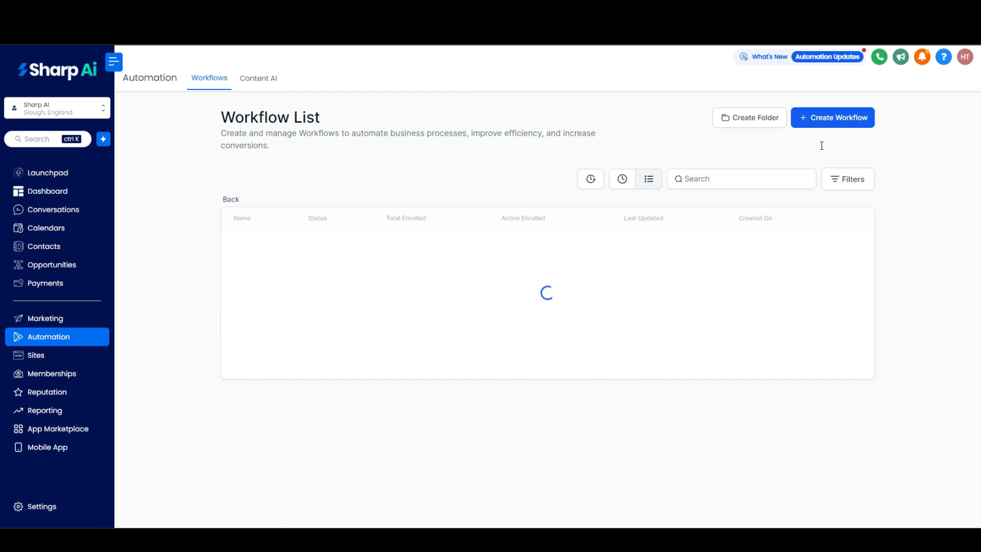
pyautogui.click(824, 118)
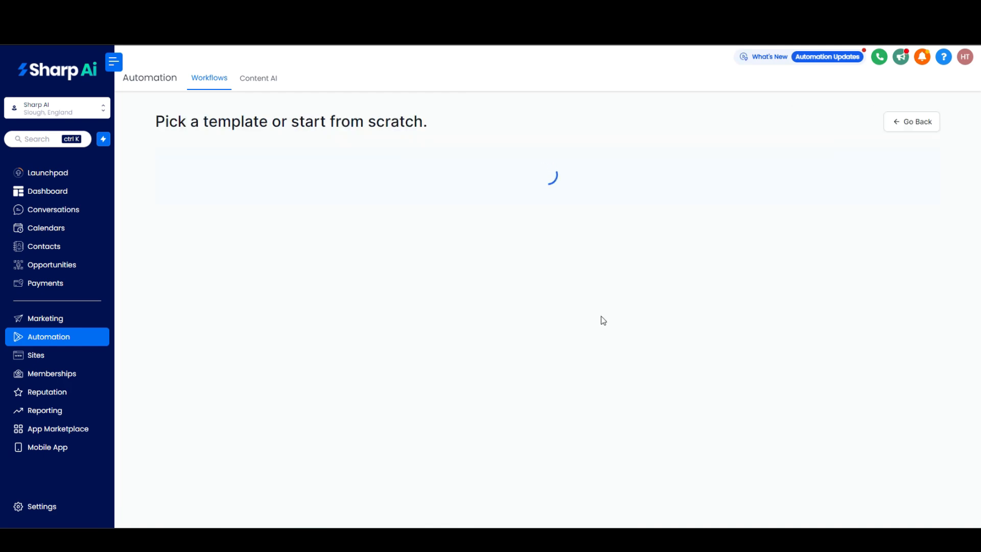
pyautogui.scroll(-2, 584, 346)
pyautogui.scroll(-4, 823, 333)
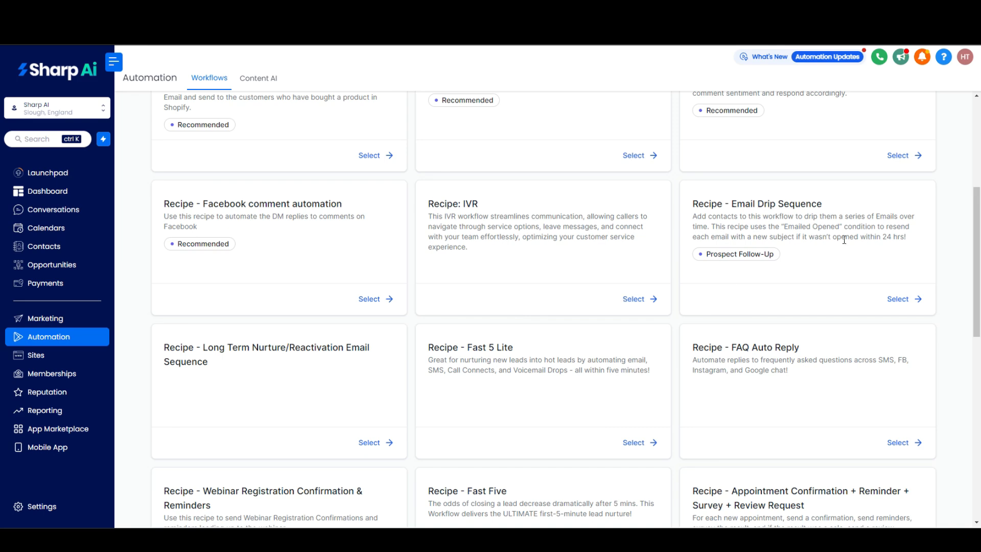
pyautogui.scroll(-2, 844, 239)
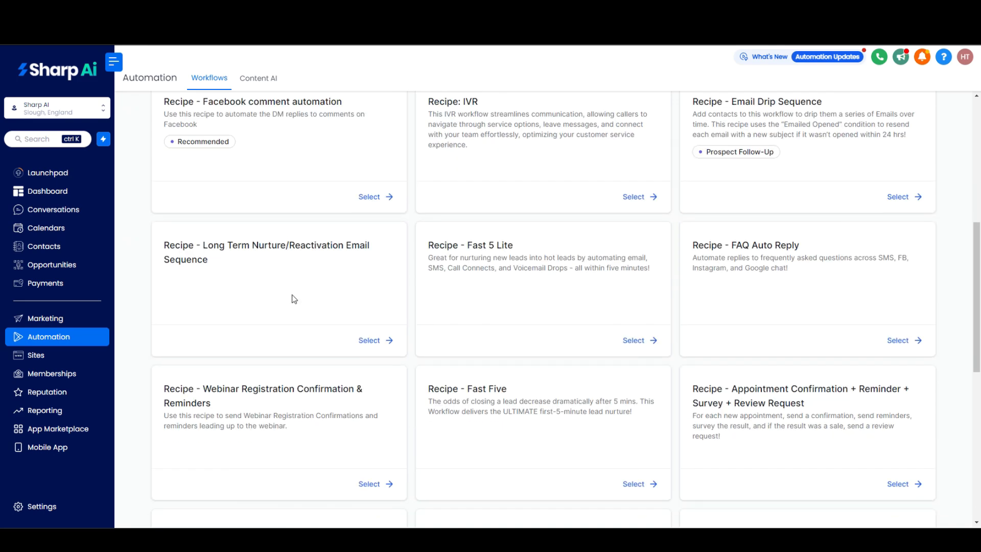
pyautogui.scroll(-3, 679, 278)
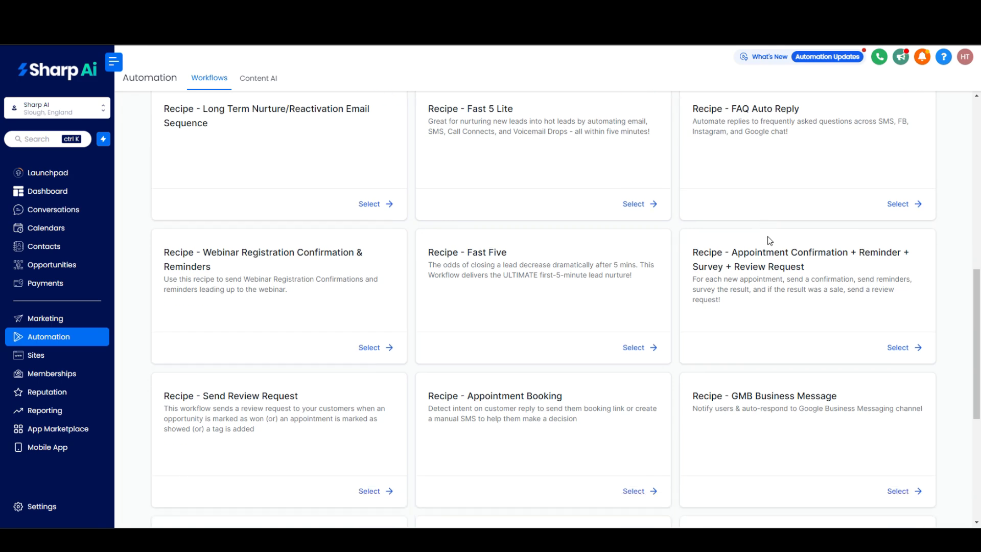
pyautogui.scroll(-6, 740, 243)
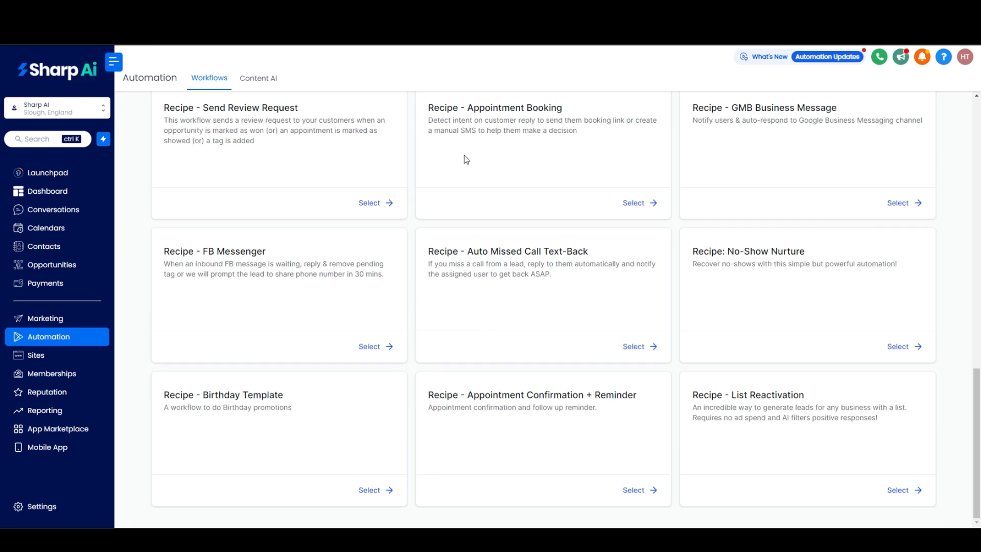
pyautogui.scroll(15, 731, 346)
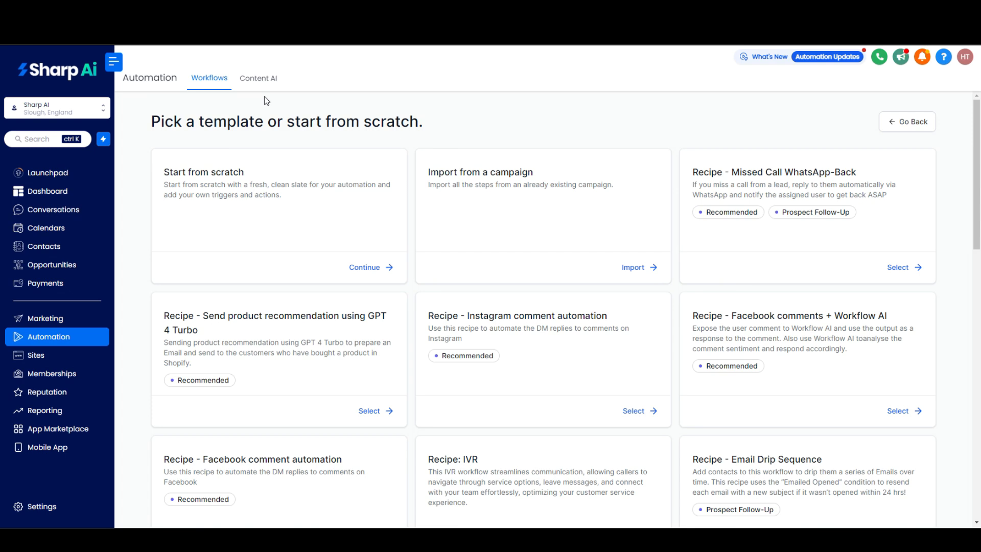
pyautogui.click(895, 125)
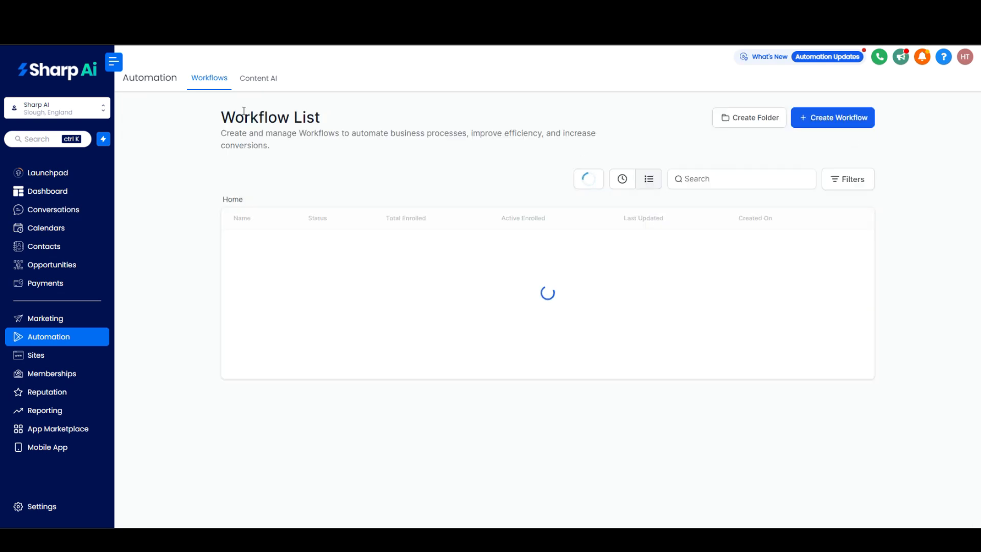
# Step: Review Content AI's text usage for Social Planner, Blog, Funnel, Website and Email, then its image usage
pyautogui.click(259, 85)
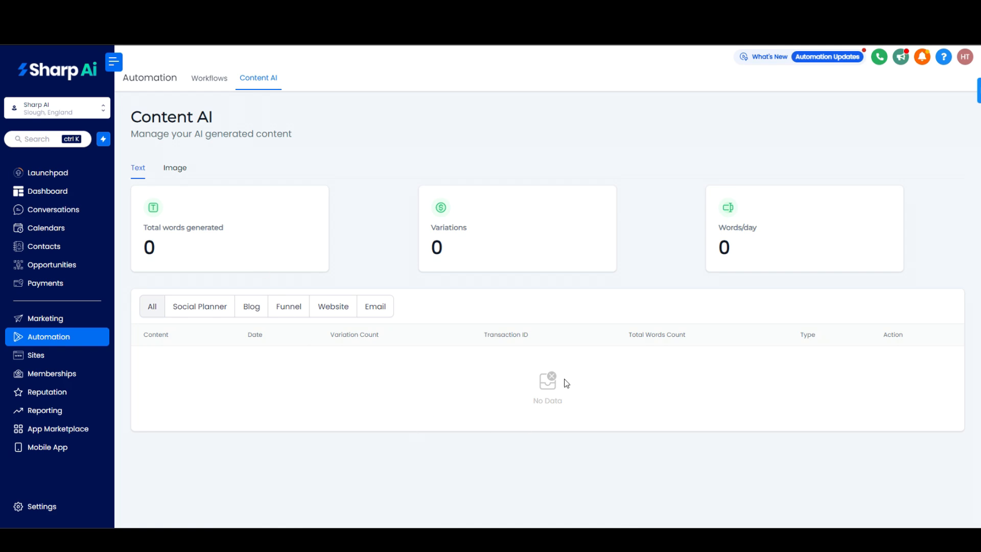
pyautogui.click(192, 311)
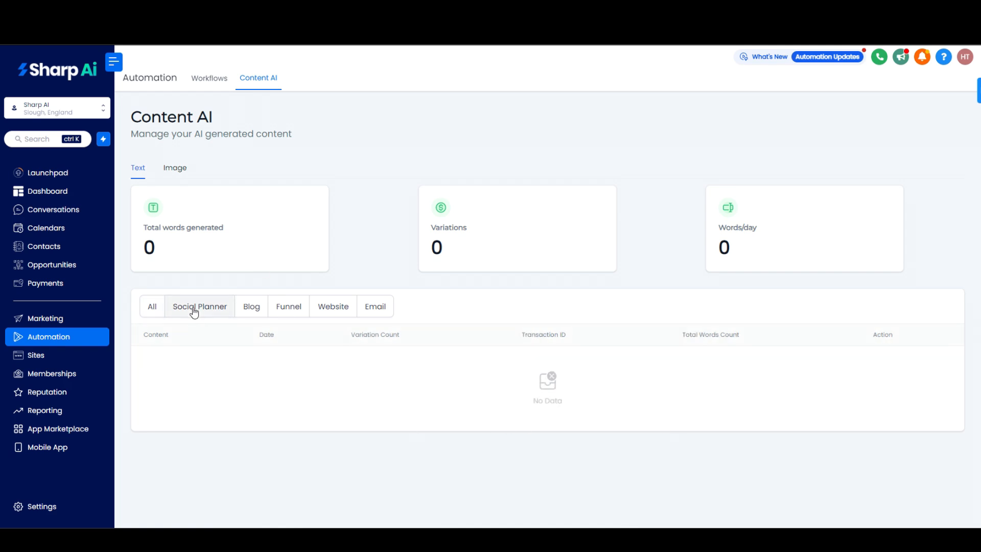
pyautogui.click(255, 313)
pyautogui.click(289, 311)
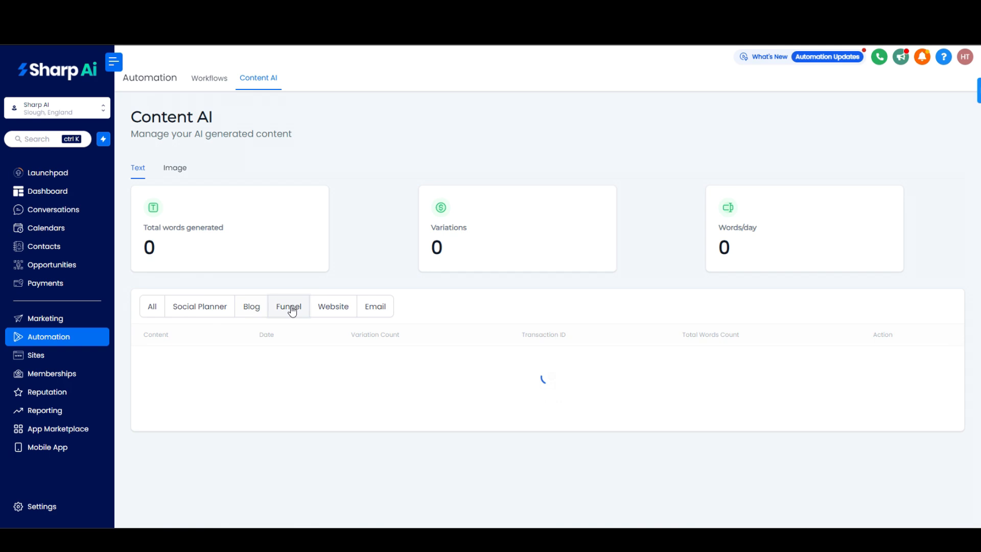
pyautogui.click(335, 310)
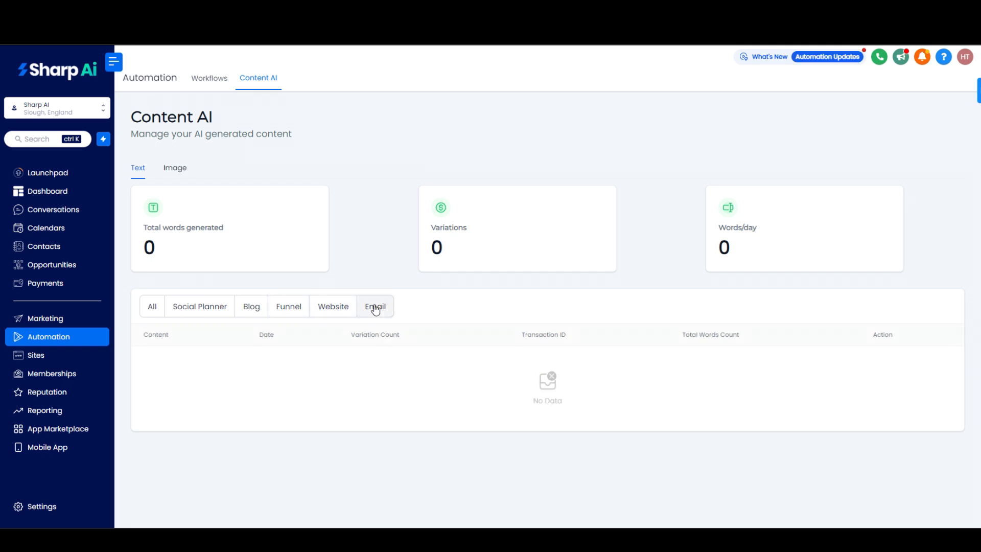
pyautogui.click(168, 167)
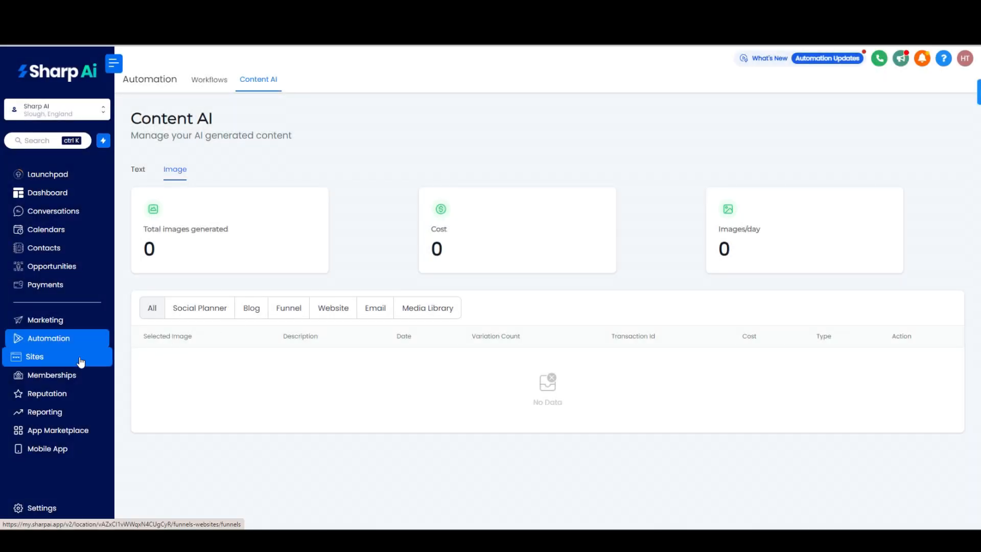
# Step: Go to the funnels under Sites and start a new funnel from templates
pyautogui.click(79, 360)
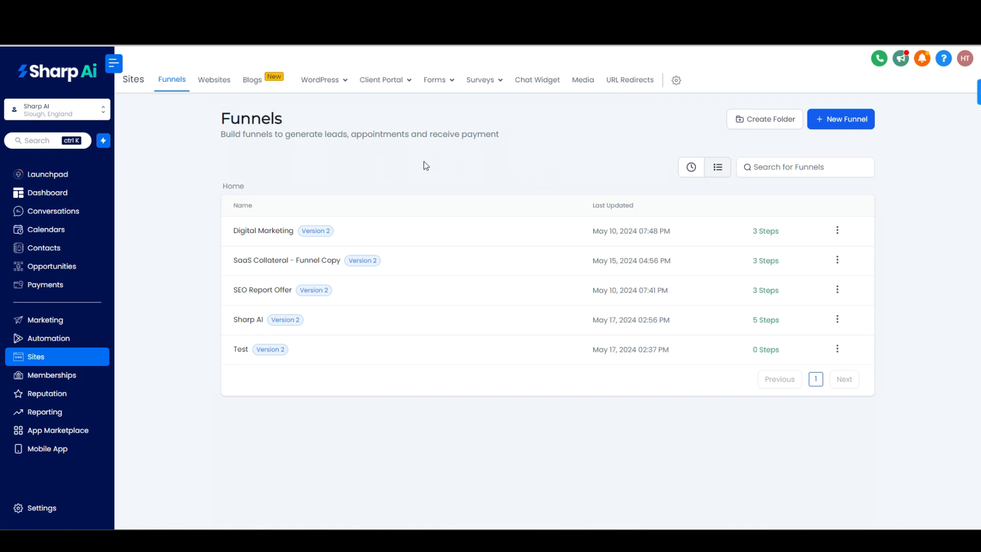
pyautogui.click(860, 123)
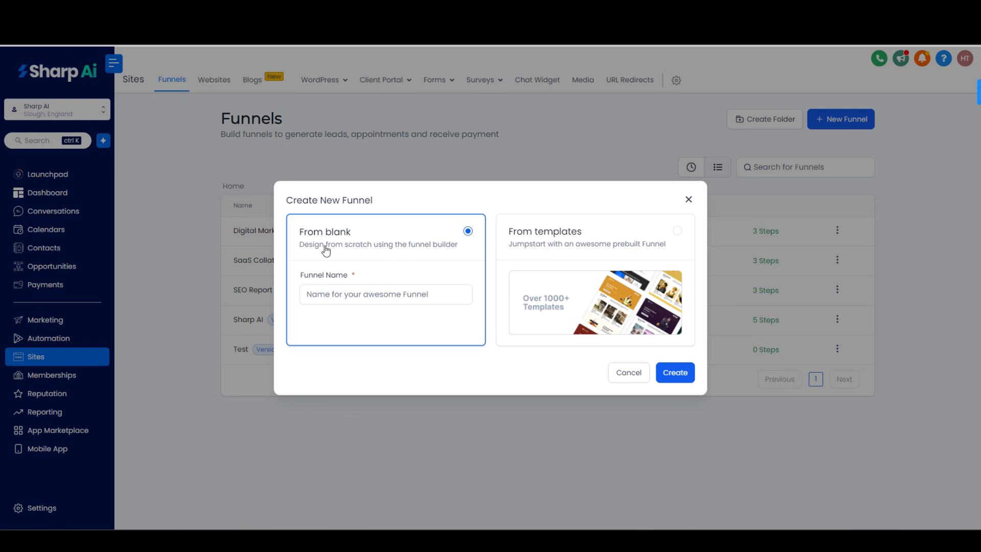
pyautogui.click(553, 250)
pyautogui.click(673, 374)
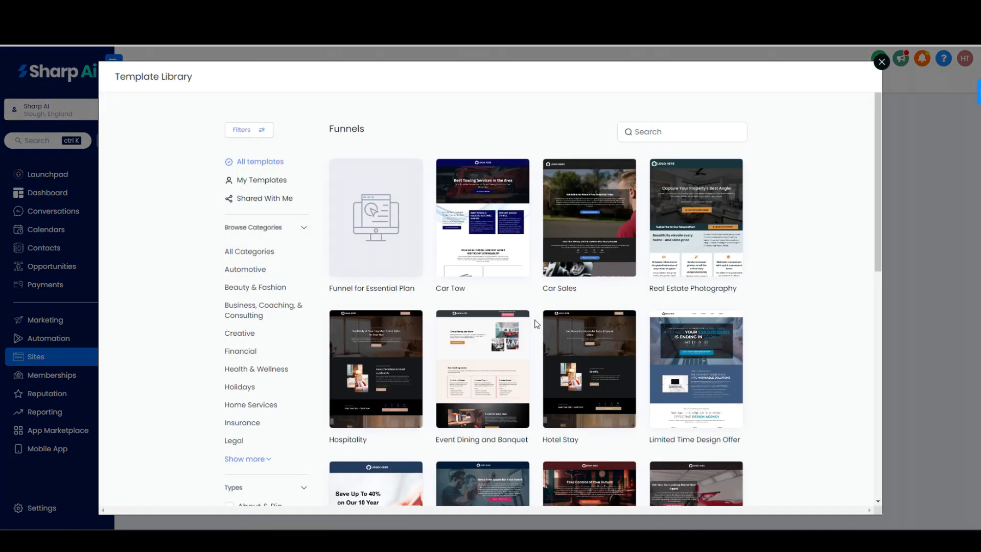
# Step: Browse the funnel template library, load more templates, and return to the earlier ones
pyautogui.scroll(-5, 785, 345)
pyautogui.scroll(-2, 785, 346)
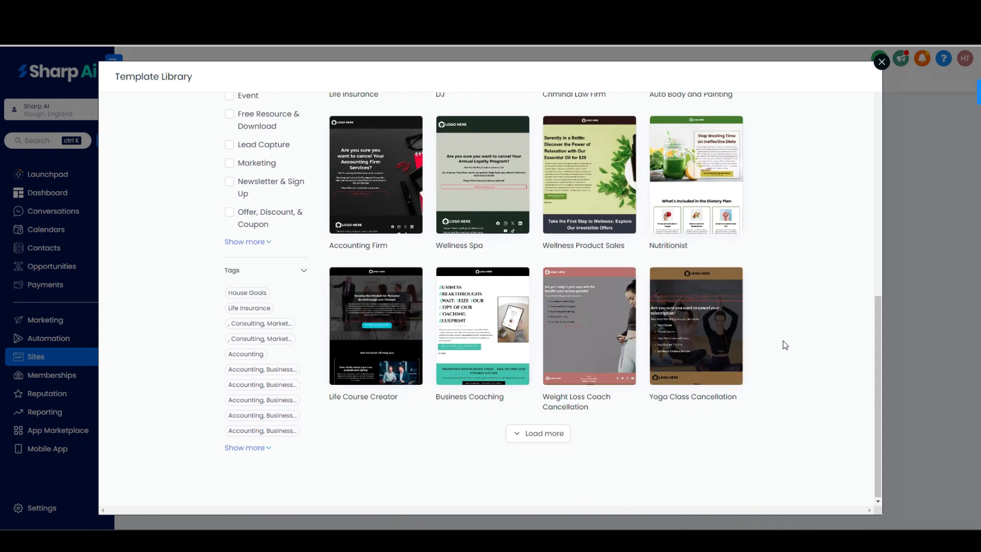
pyautogui.click(563, 437)
pyautogui.scroll(-4, 816, 352)
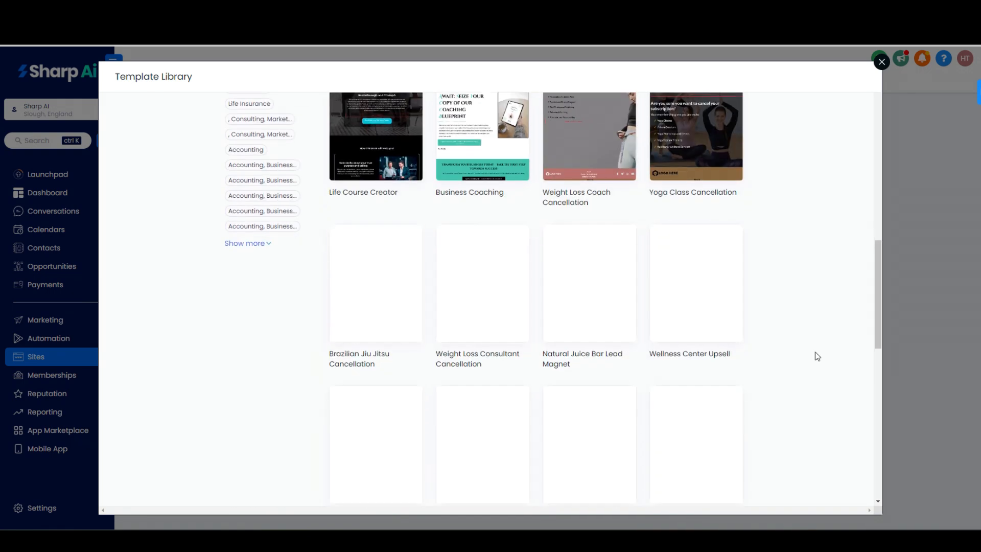
pyautogui.scroll(6, 815, 351)
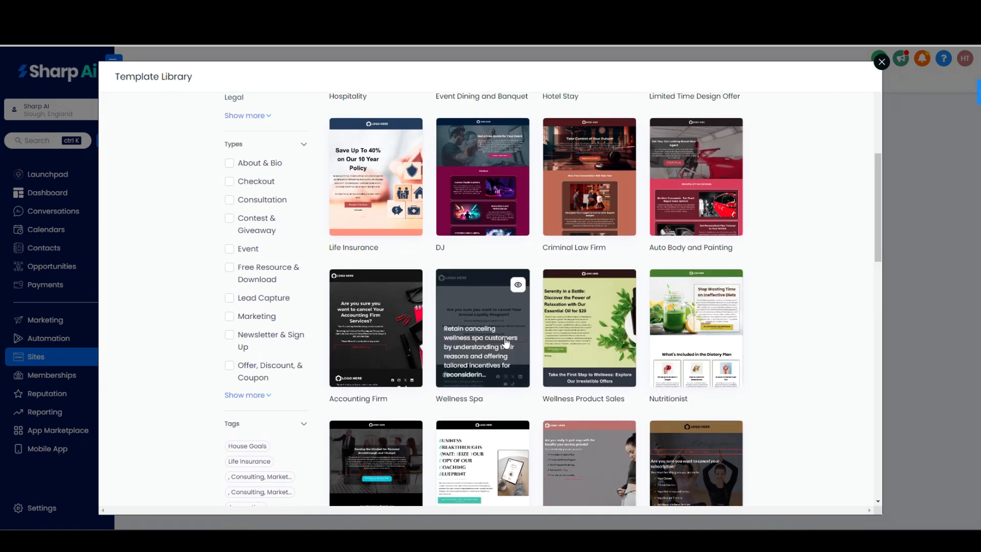
# Step: Preview the Accounting Firm funnel template and continue with it for the new funnel
pyautogui.click(400, 297)
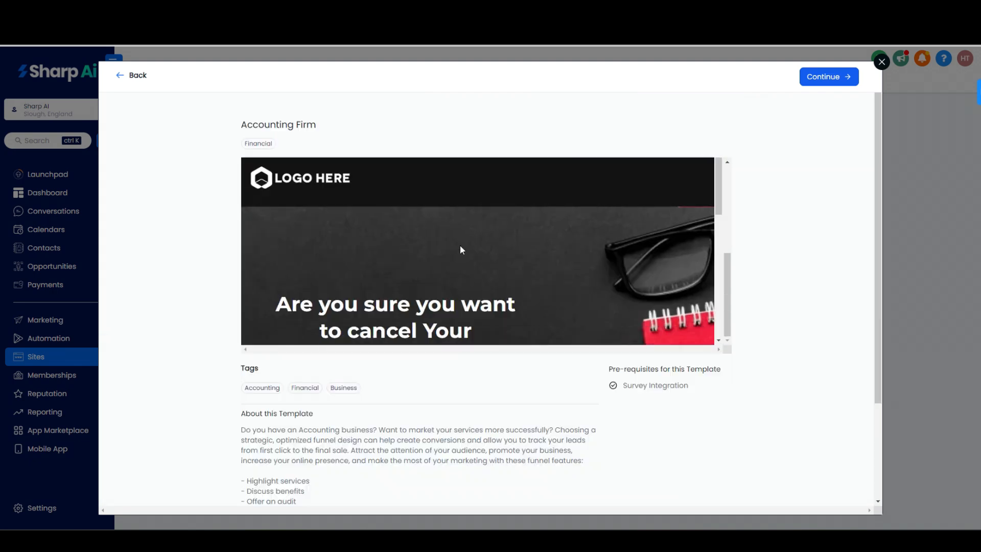
pyautogui.scroll(-8, 459, 247)
pyautogui.scroll(2, 485, 257)
pyautogui.scroll(6, 473, 251)
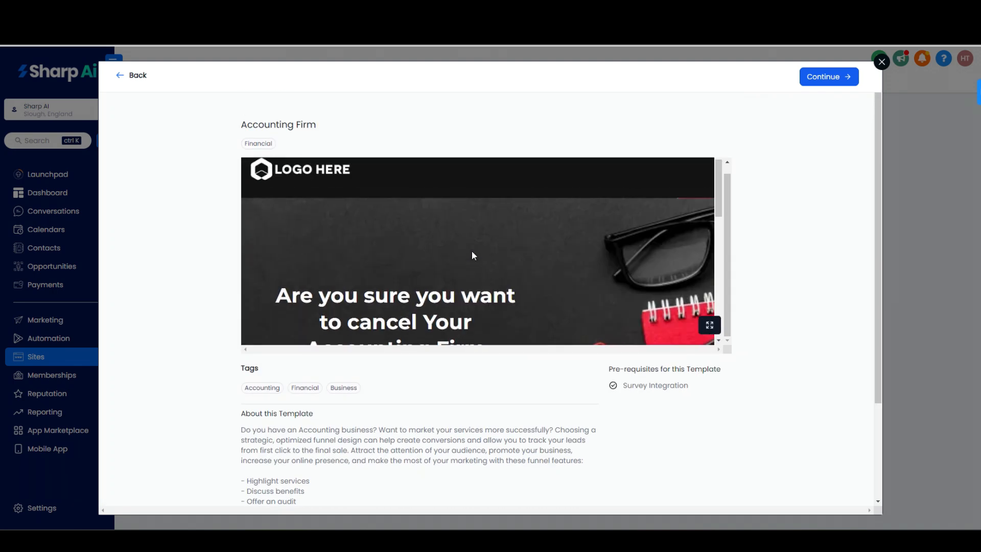
pyautogui.scroll(-3, 469, 390)
pyautogui.scroll(3, 482, 381)
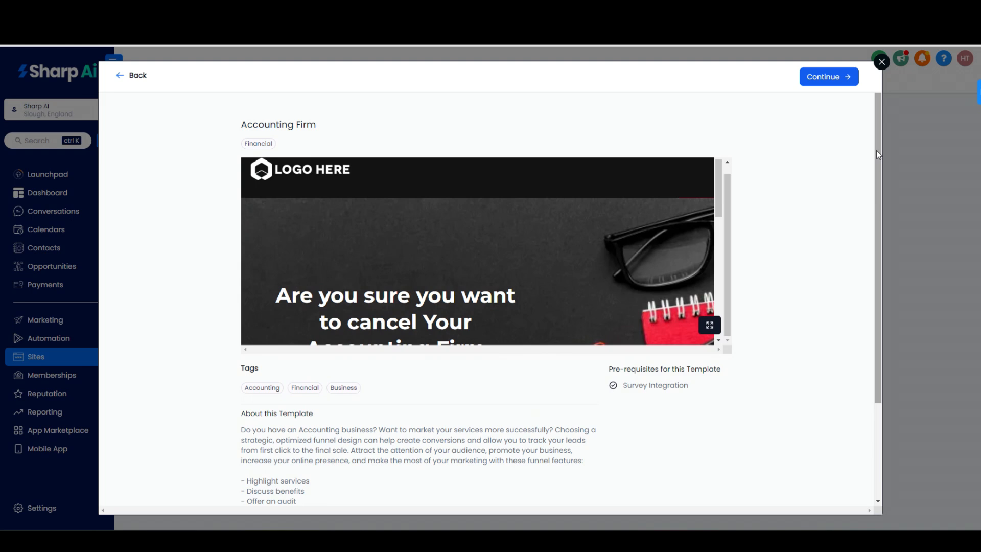
pyautogui.click(835, 77)
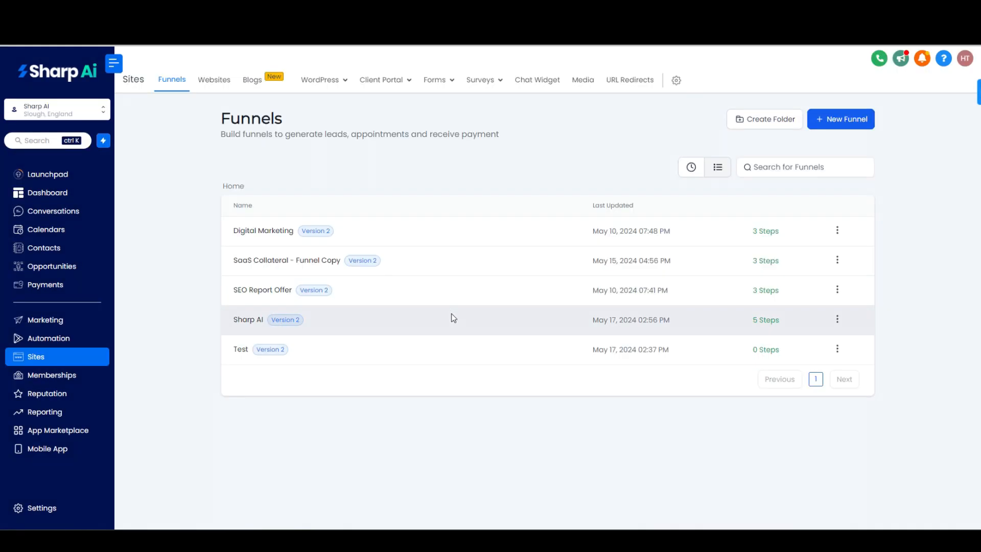
# Step: Open the Accounting Firm funnel's Cancellation page in the page builder and look over its layout
pyautogui.click(451, 317)
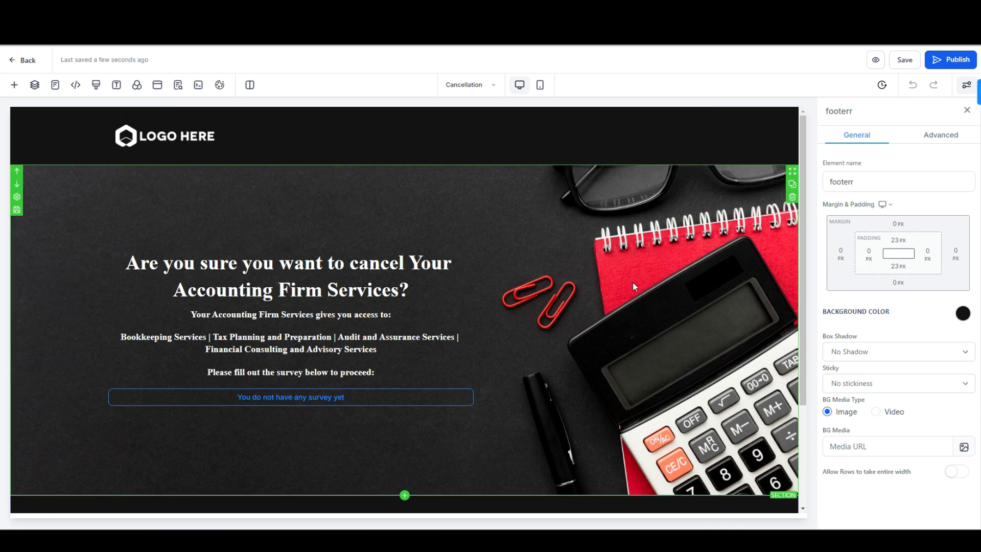
pyautogui.scroll(-3, 664, 299)
pyautogui.scroll(3, 569, 329)
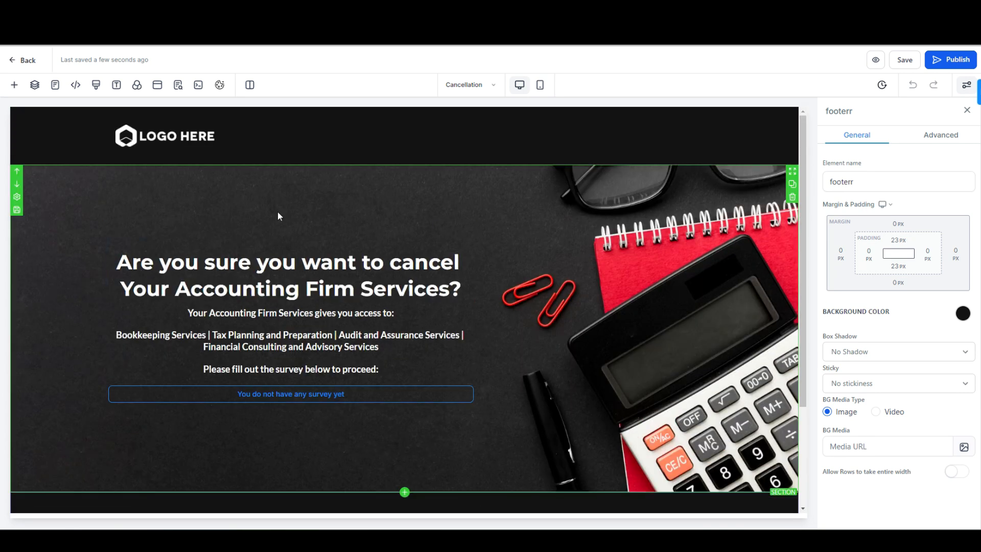
# Step: Look over the Cancellation page down to its footer and inspect the survey element's settings
pyautogui.scroll(-3, 491, 248)
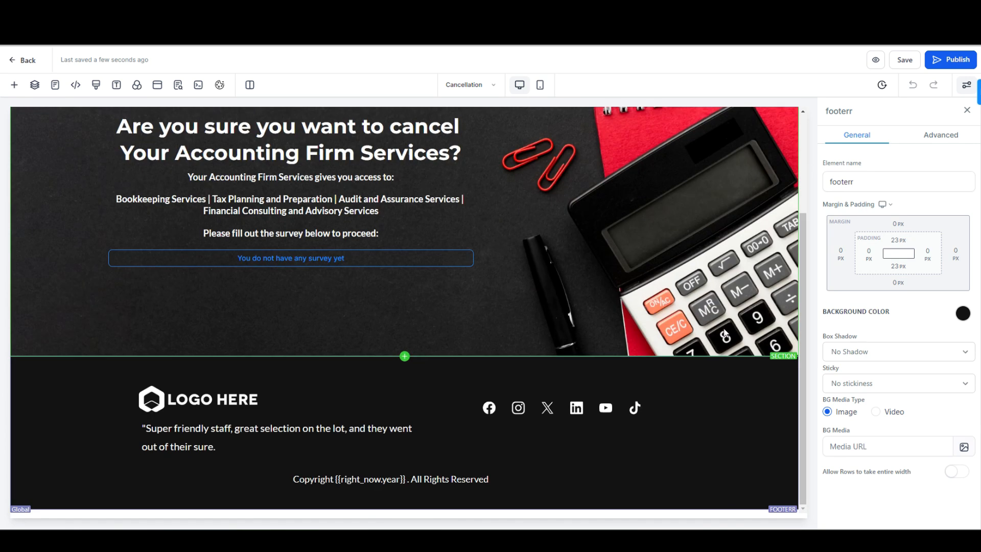
pyautogui.scroll(3, 333, 261)
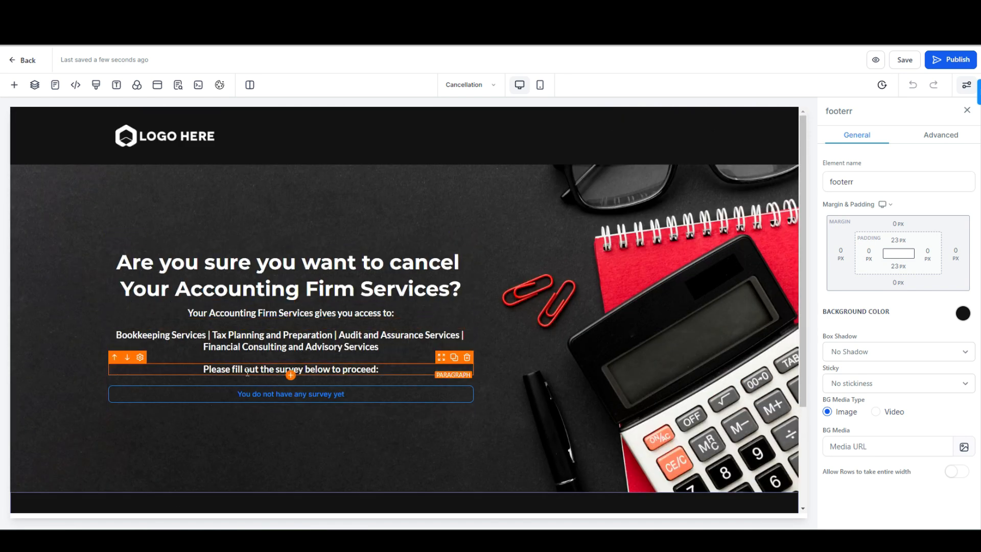
pyautogui.click(278, 400)
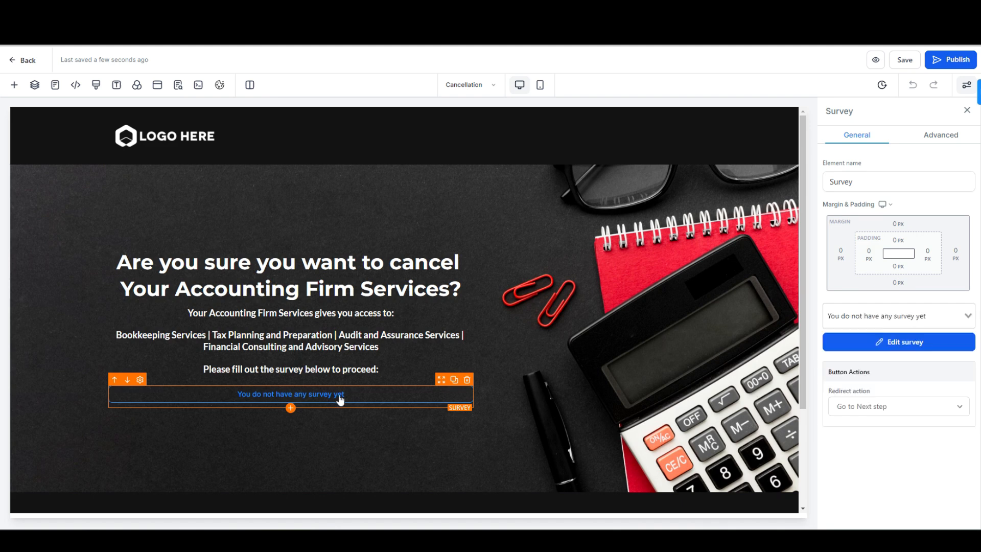
pyautogui.scroll(-3, 600, 442)
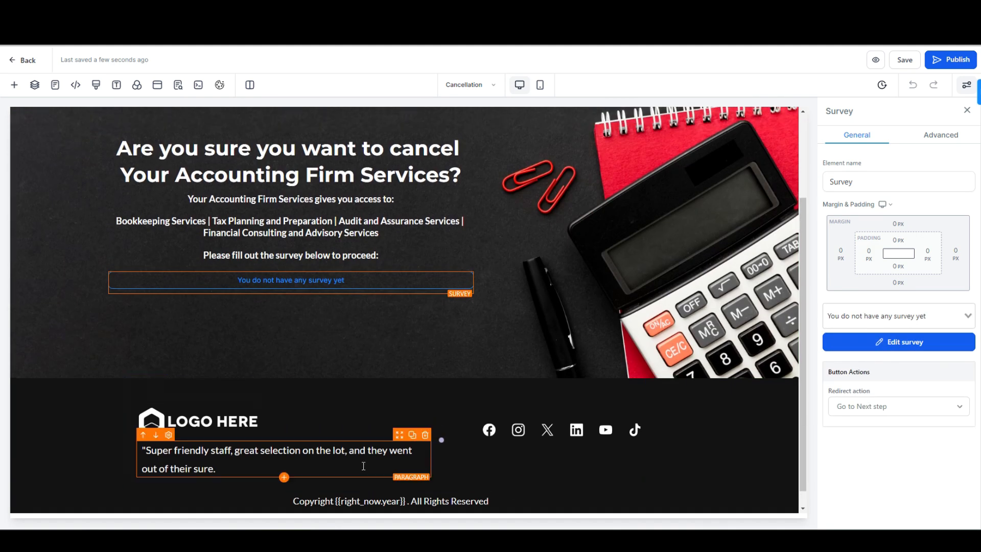
pyautogui.scroll(3, 650, 224)
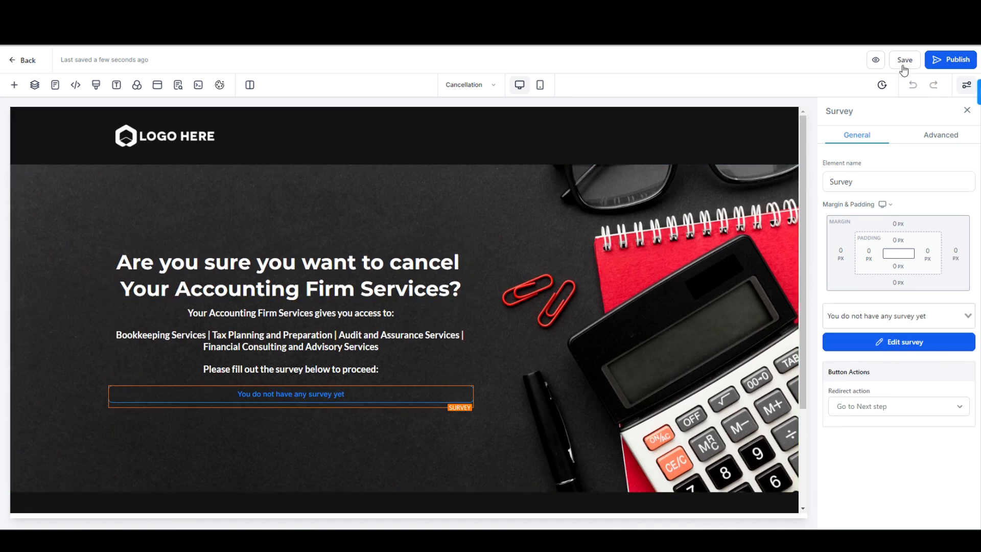
# Step: Check the domain choices for publishing the page without selecting one, and return to the Accounting Firm funnel's steps
pyautogui.click(948, 67)
pyautogui.click(584, 298)
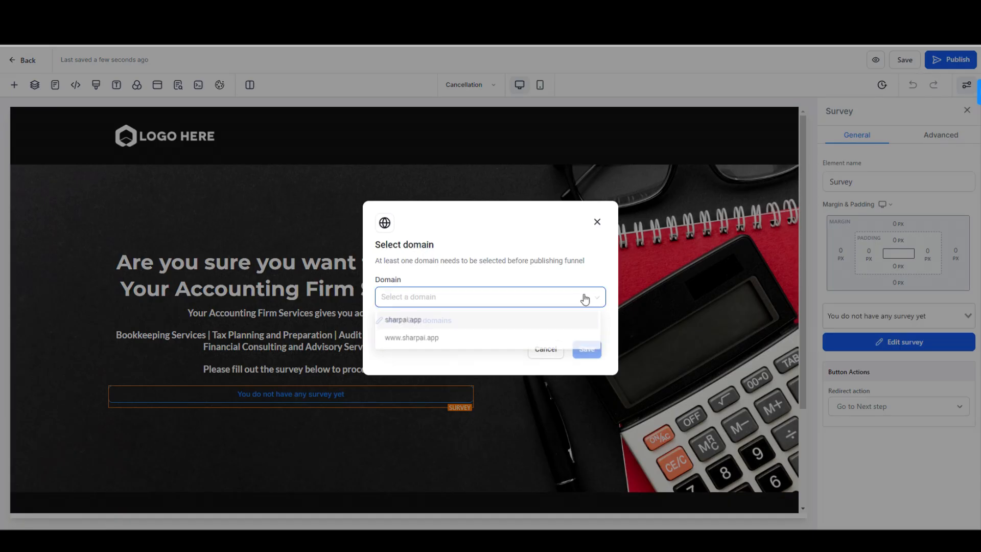
pyautogui.click(599, 222)
pyautogui.click(898, 59)
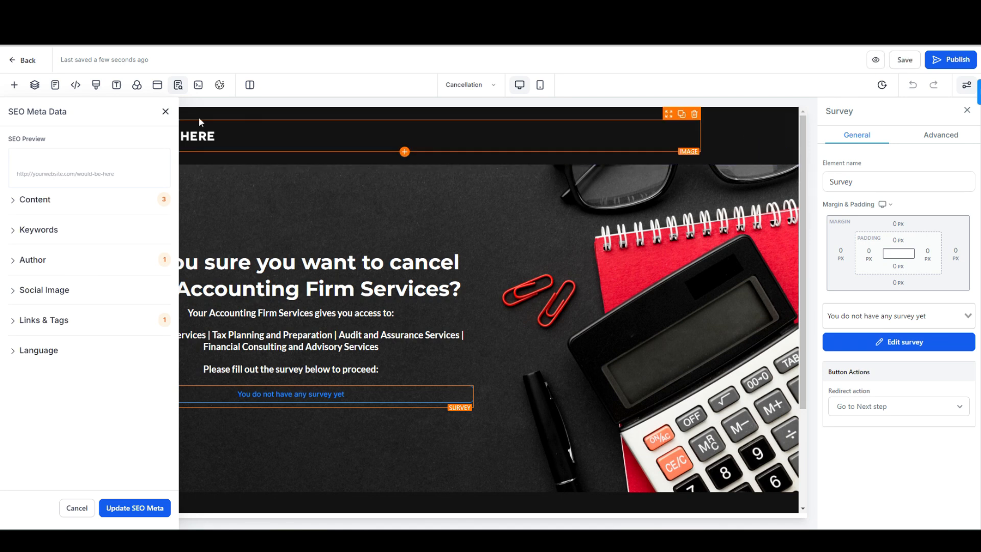
pyautogui.click(14, 62)
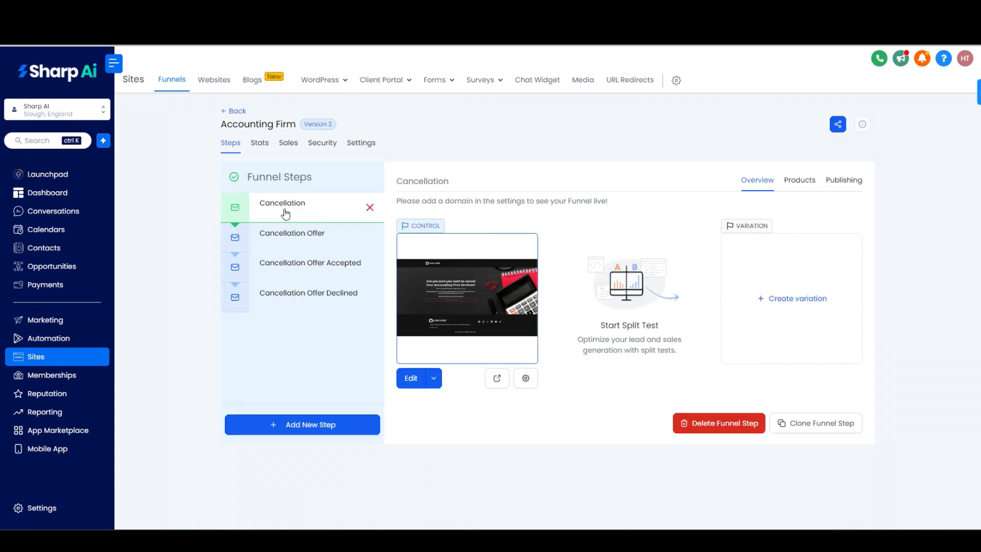
# Step: View the overviews of the Cancellation Offer, Cancellation Offer Accepted and Cancellation Offer Declined funnel steps
pyautogui.click(305, 246)
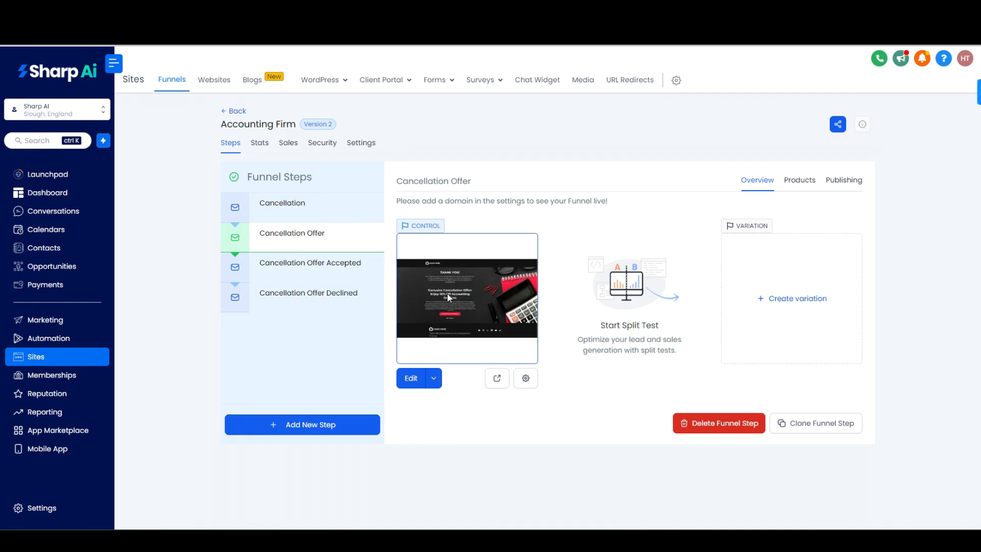
pyautogui.click(321, 269)
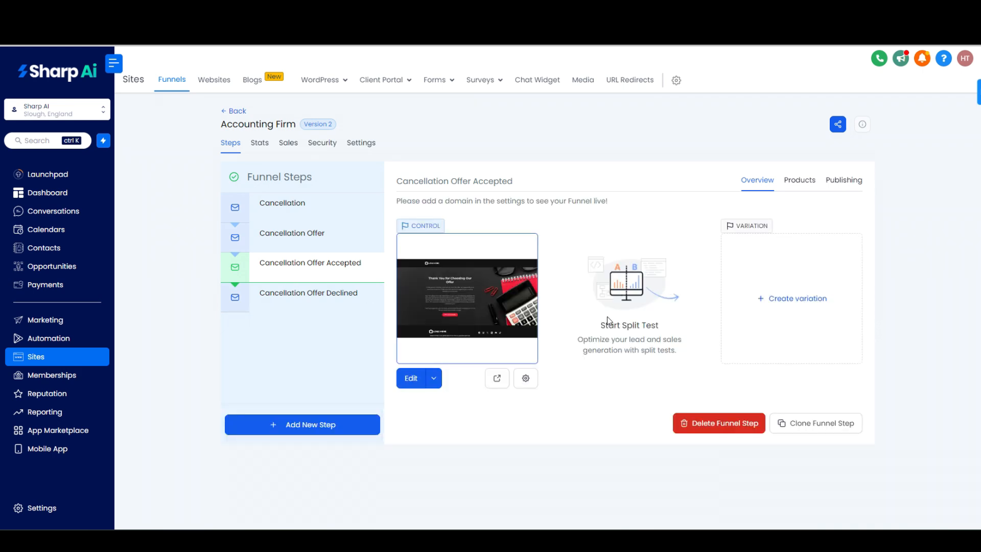
pyautogui.click(319, 300)
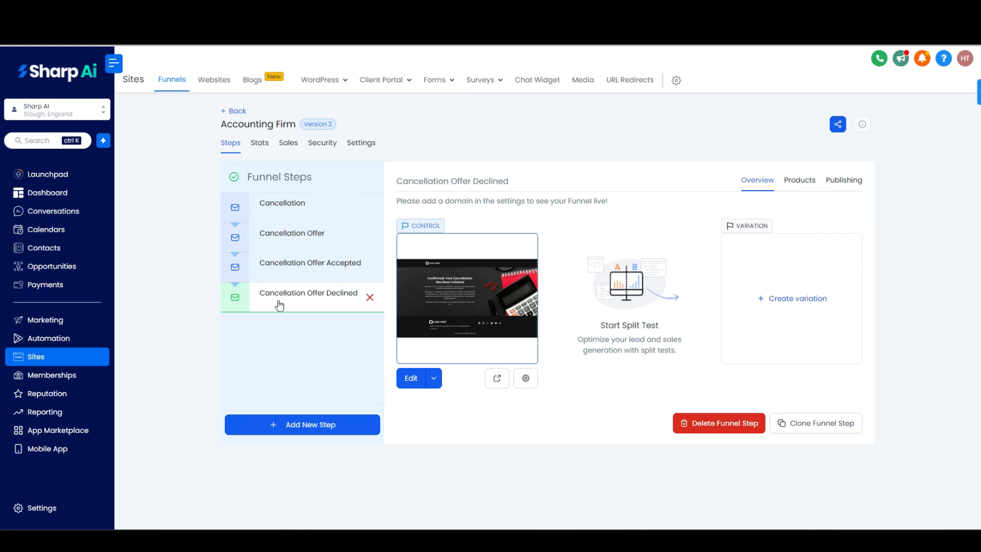
# Step: Check the Cancellation Offer Declined step's products and publishing details, and return to its overview
pyautogui.click(793, 181)
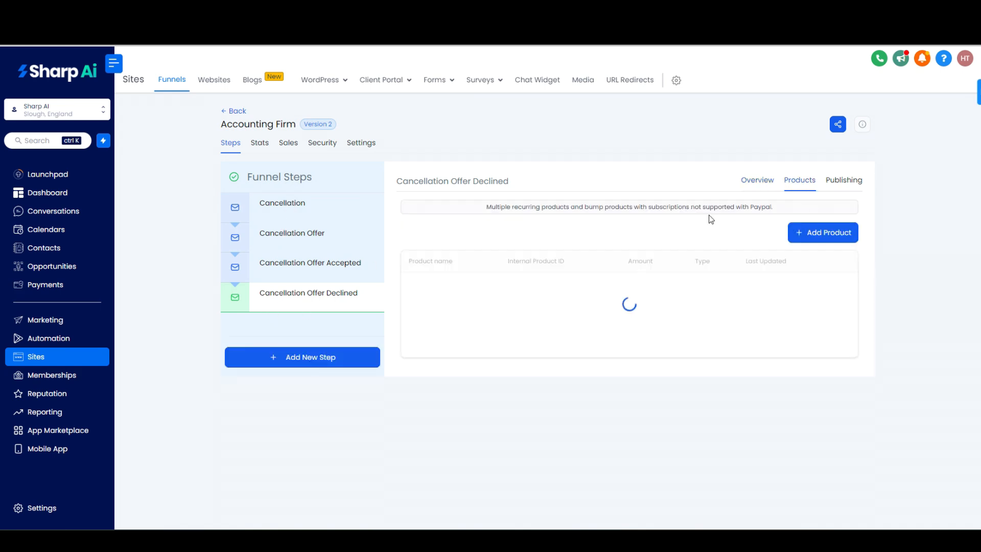
pyautogui.click(841, 180)
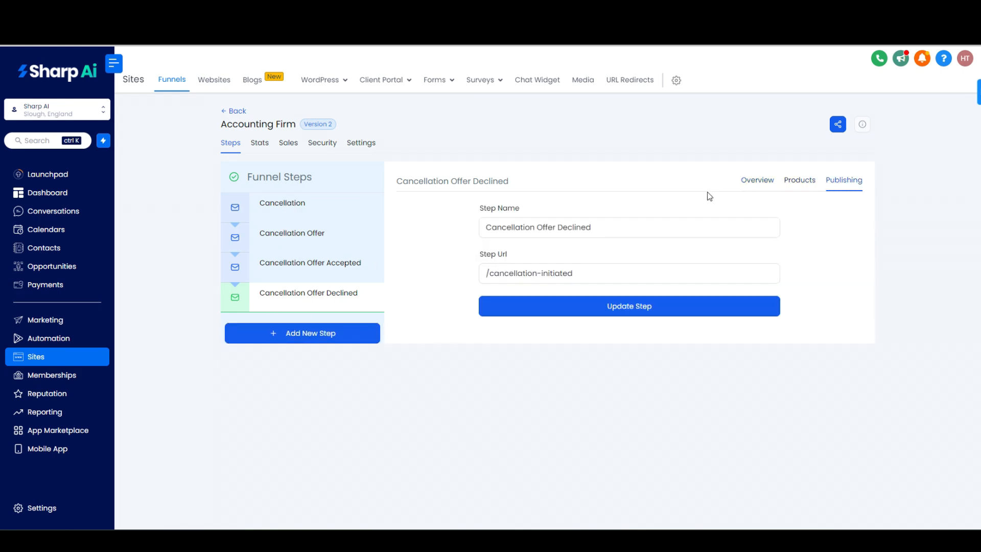
pyautogui.click(767, 181)
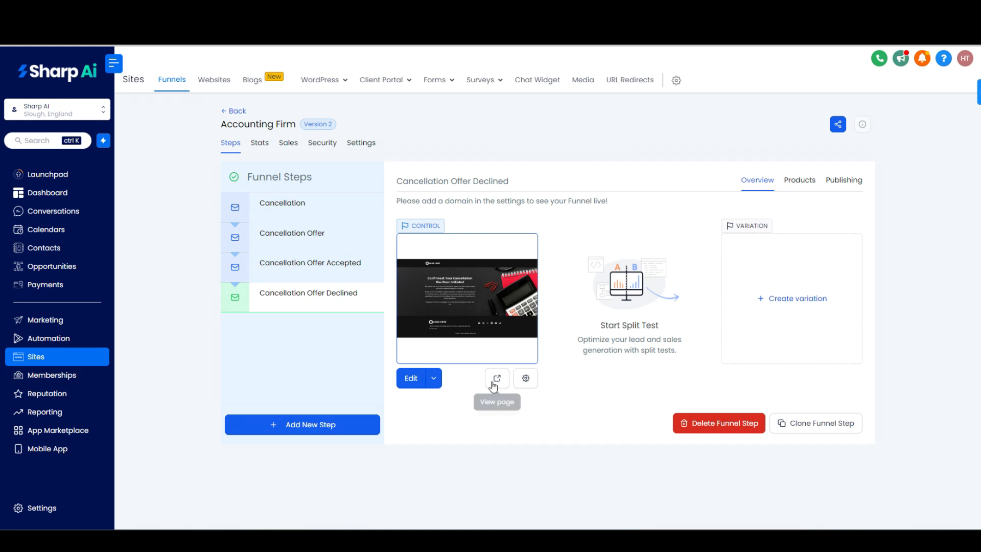
# Step: Review the Accounting Firm funnel's stats, sales and security headers
pyautogui.click(259, 143)
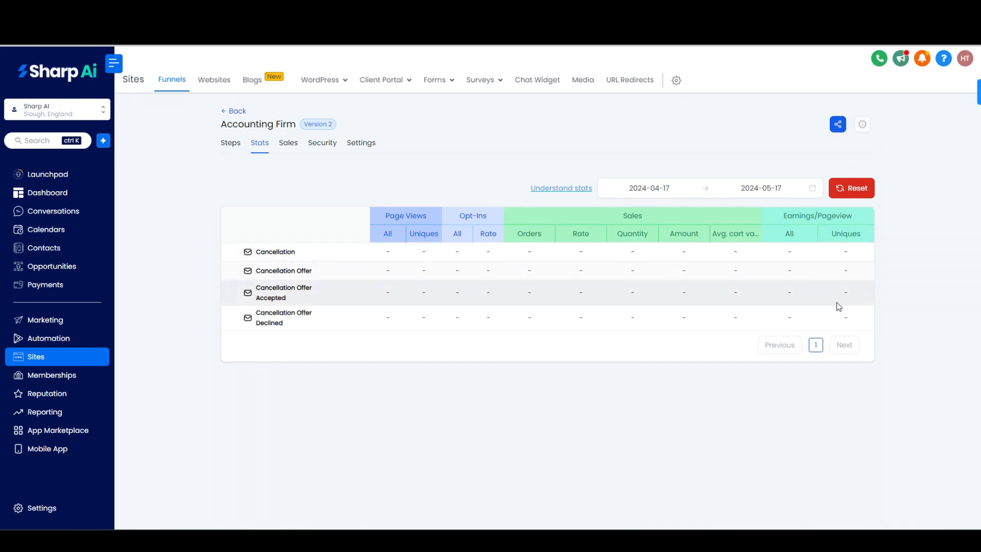
pyautogui.click(289, 144)
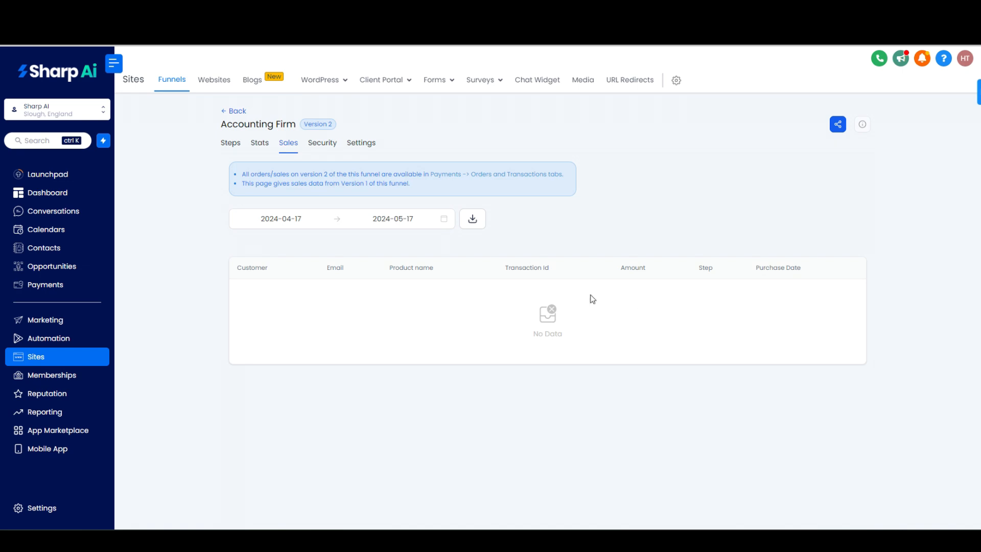
pyautogui.click(323, 144)
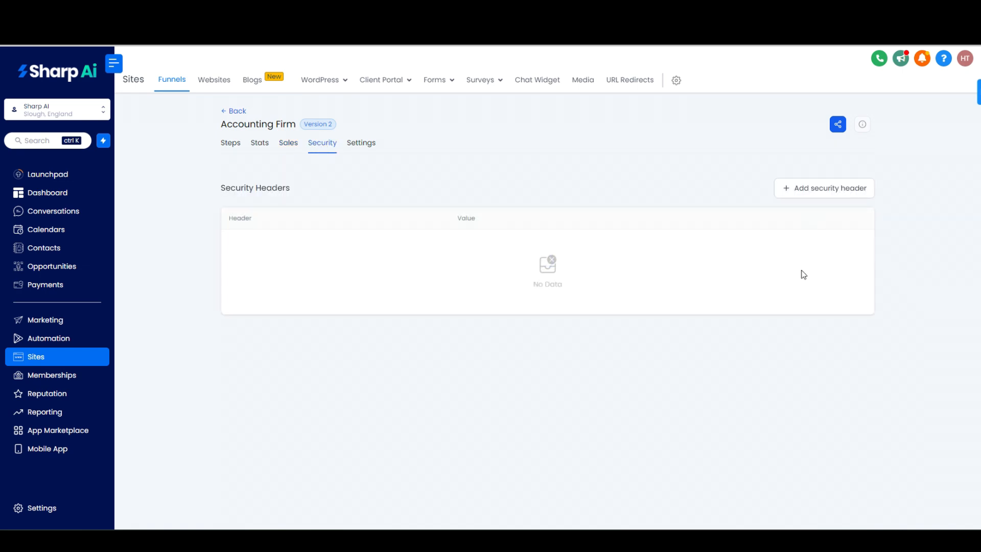
# Step: Review all of the Accounting Firm funnel's settings and return to the list of funnels
pyautogui.click(365, 147)
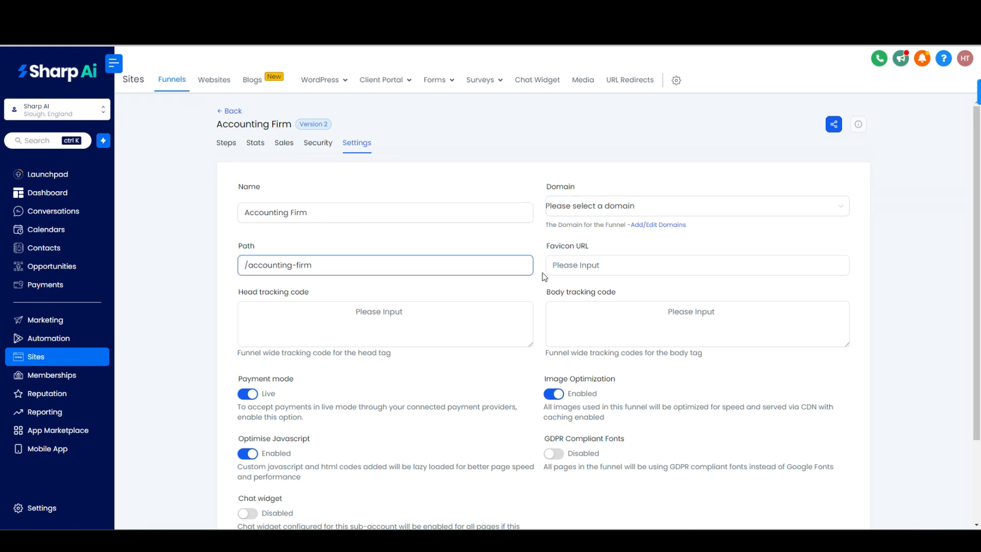
pyautogui.scroll(-3, 611, 270)
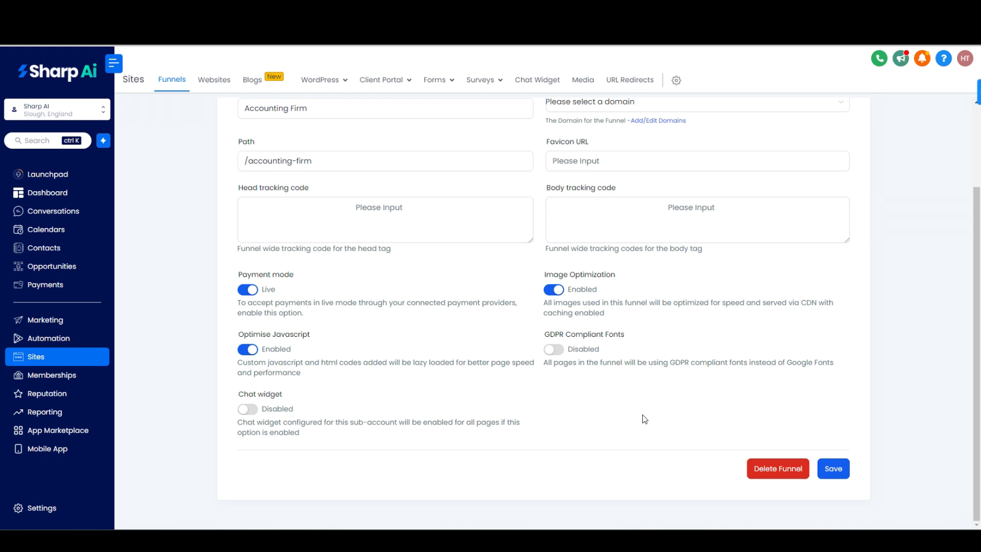
pyautogui.scroll(3, 645, 419)
pyautogui.scroll(-3, 454, 341)
pyautogui.scroll(3, 620, 400)
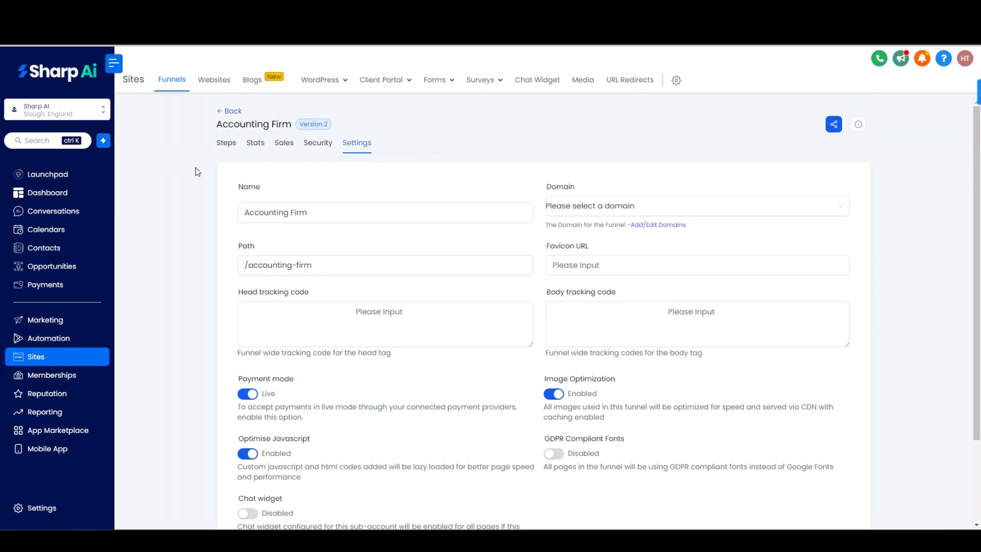
pyautogui.click(220, 112)
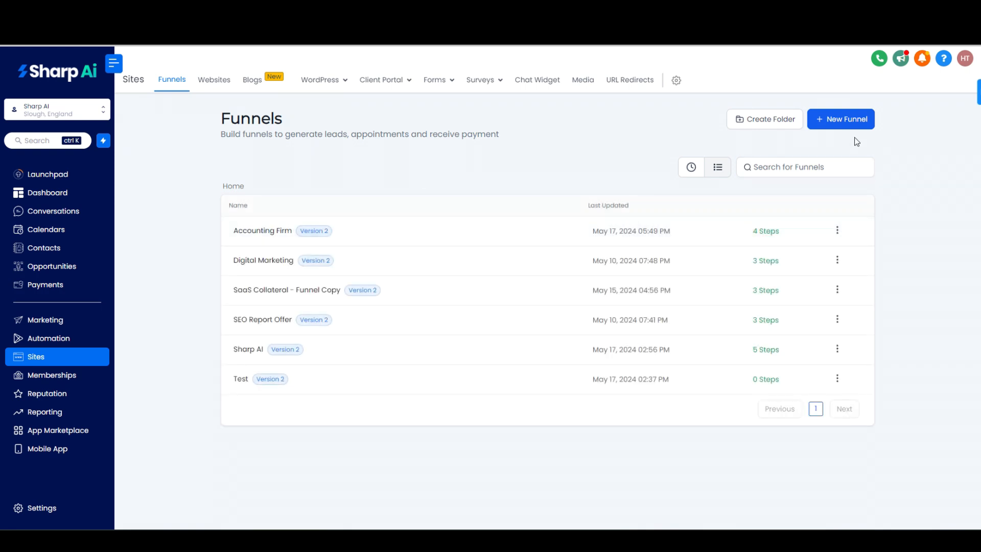
# Step: Go to the websites under Sites and start a new website from templates
pyautogui.click(212, 85)
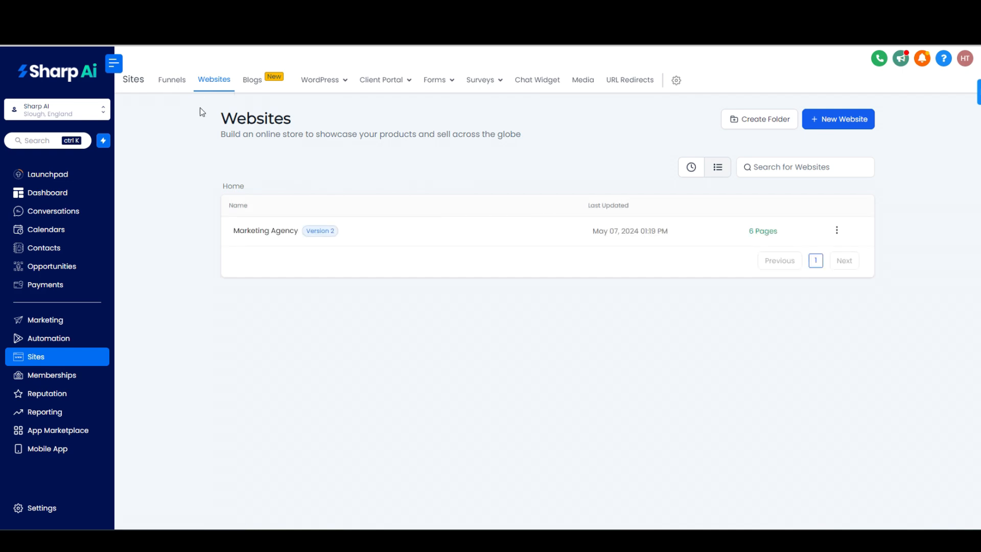
pyautogui.click(845, 122)
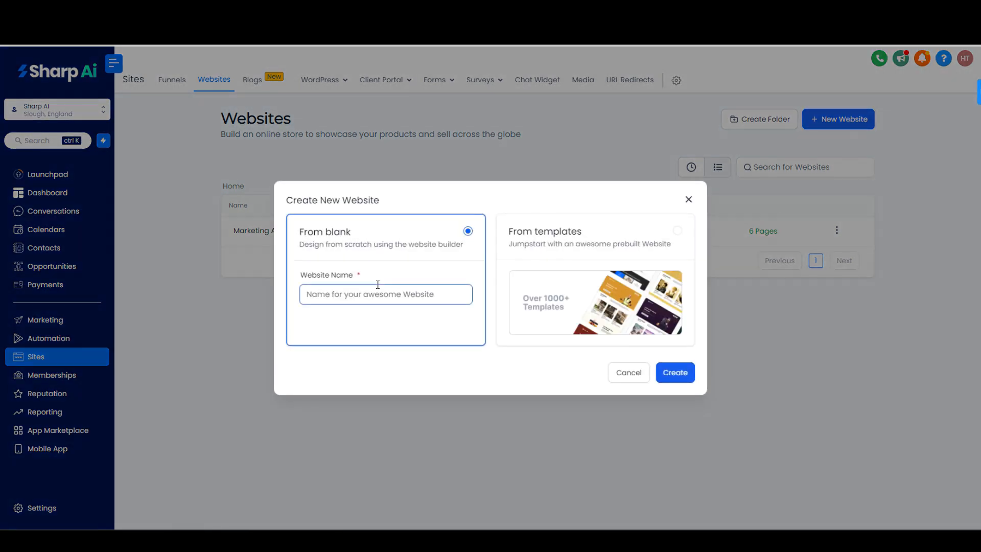
pyautogui.click(600, 244)
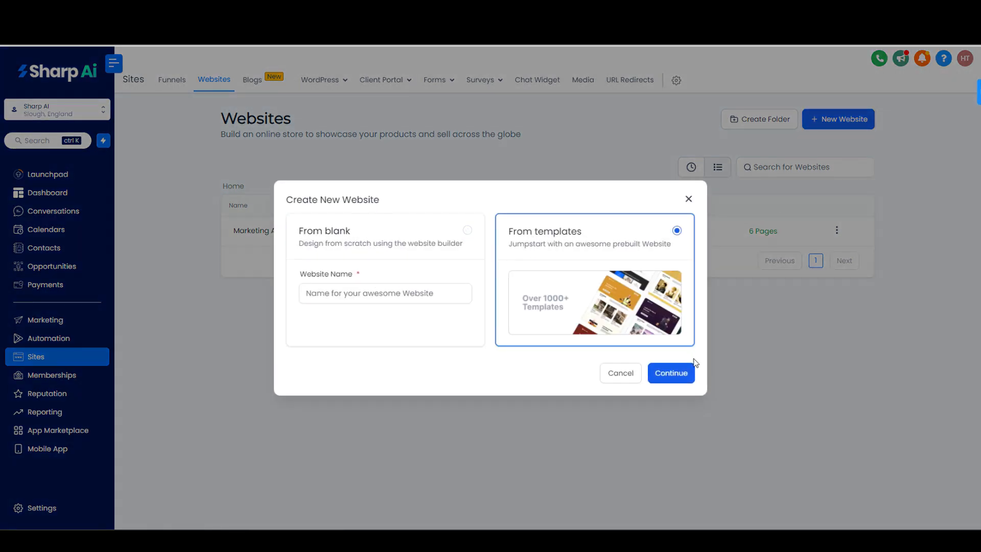
pyautogui.click(659, 376)
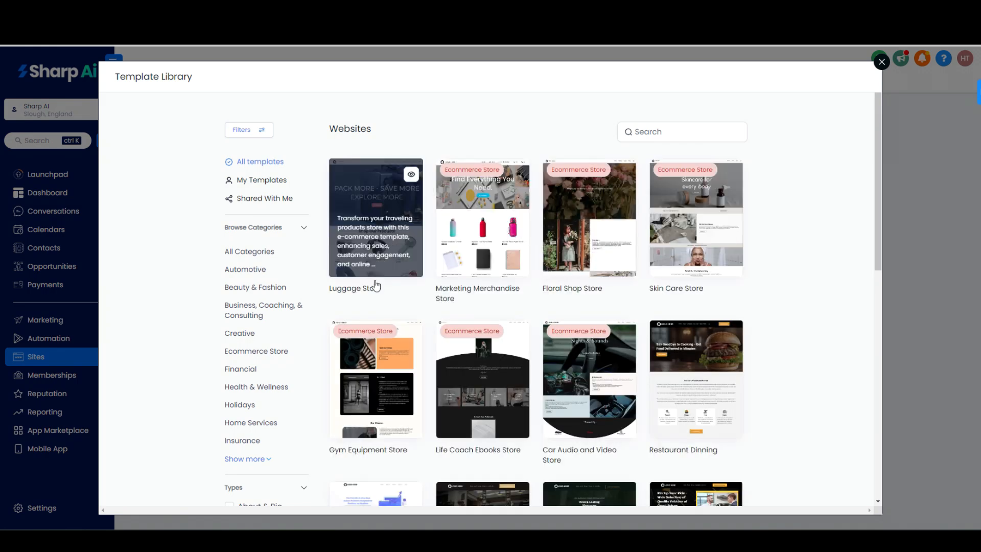
# Step: Browse the website template library, load more templates, and return to the earlier ones
pyautogui.scroll(-1, 764, 351)
pyautogui.scroll(-7, 763, 350)
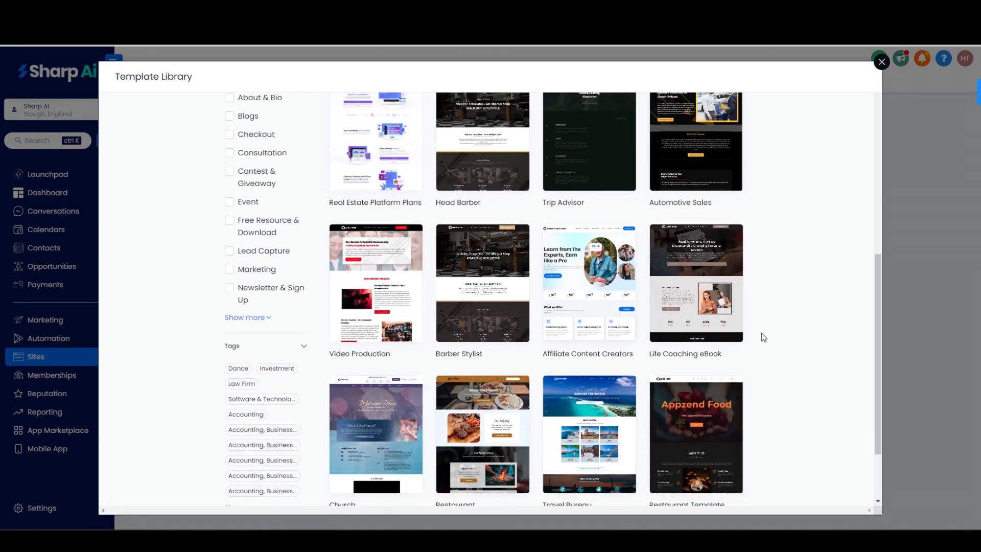
pyautogui.scroll(-2, 786, 354)
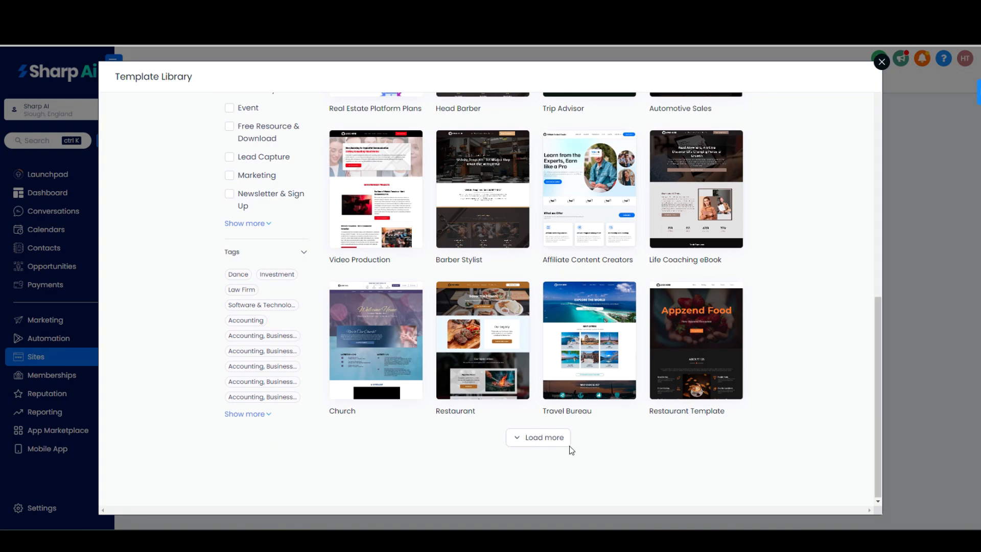
pyautogui.click(547, 438)
pyautogui.scroll(-12, 768, 334)
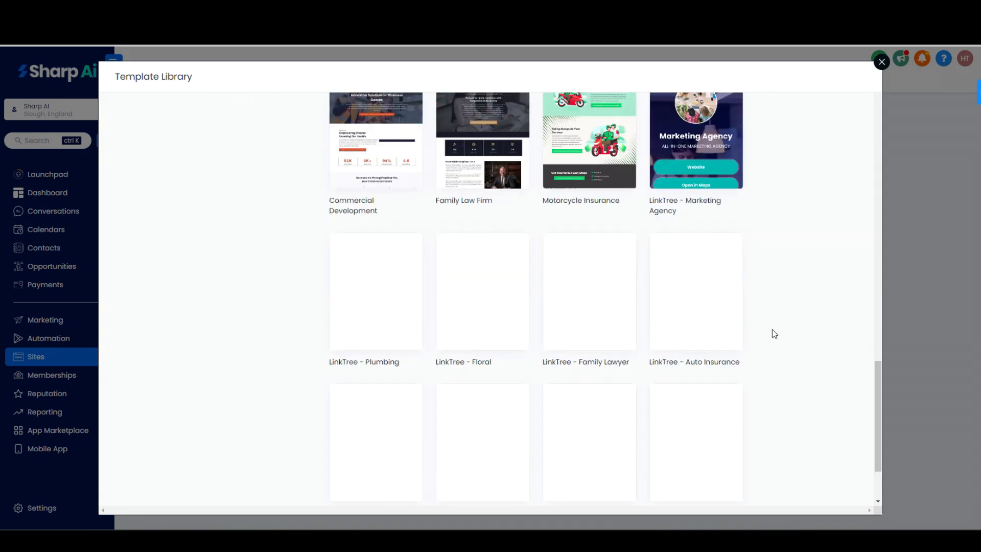
pyautogui.scroll(-2, 773, 330)
pyautogui.scroll(11, 774, 330)
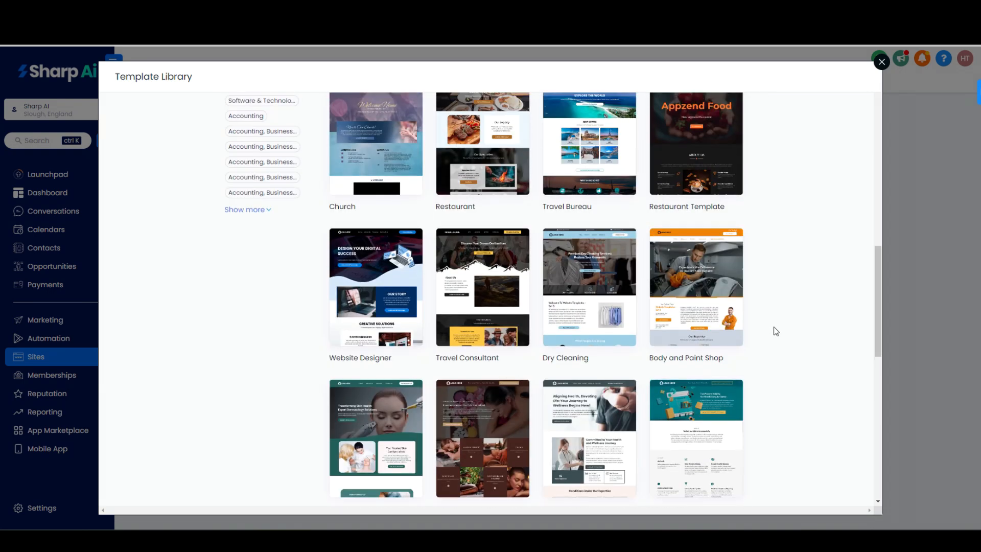
pyautogui.scroll(2, 773, 331)
# Step: Preview the Restaurant Template website and look through its menu, customer review and tray sections
pyautogui.moveTo(719, 261)
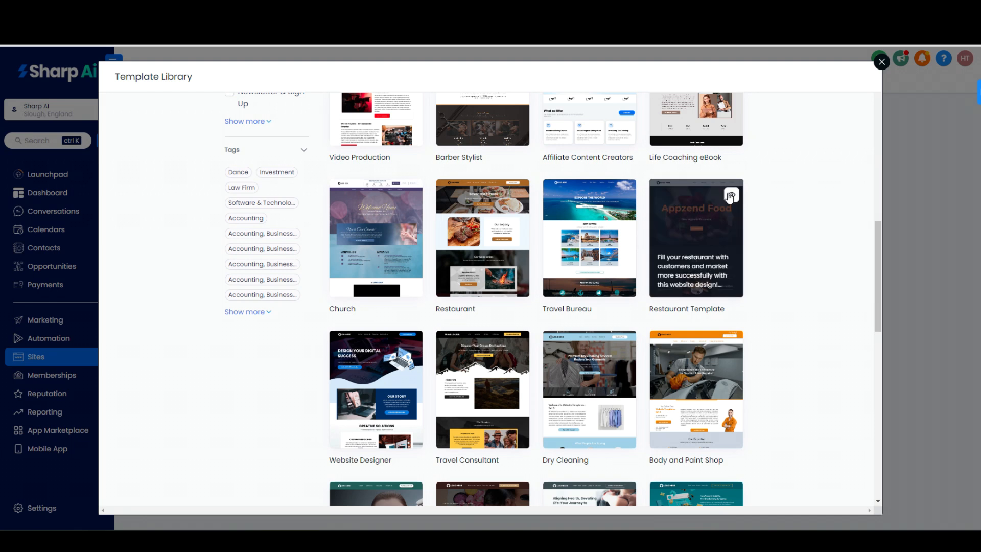
pyautogui.click(731, 196)
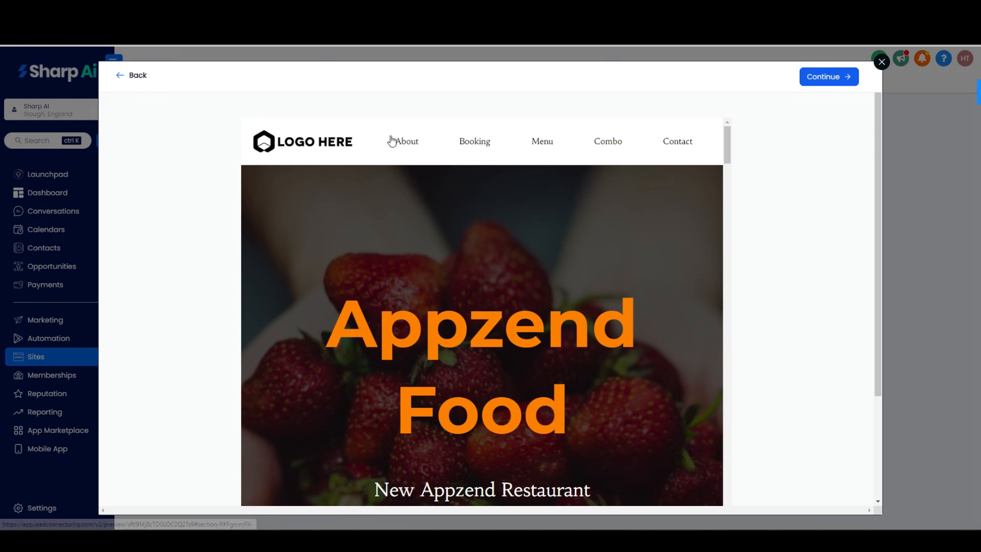
pyautogui.scroll(-15, 559, 247)
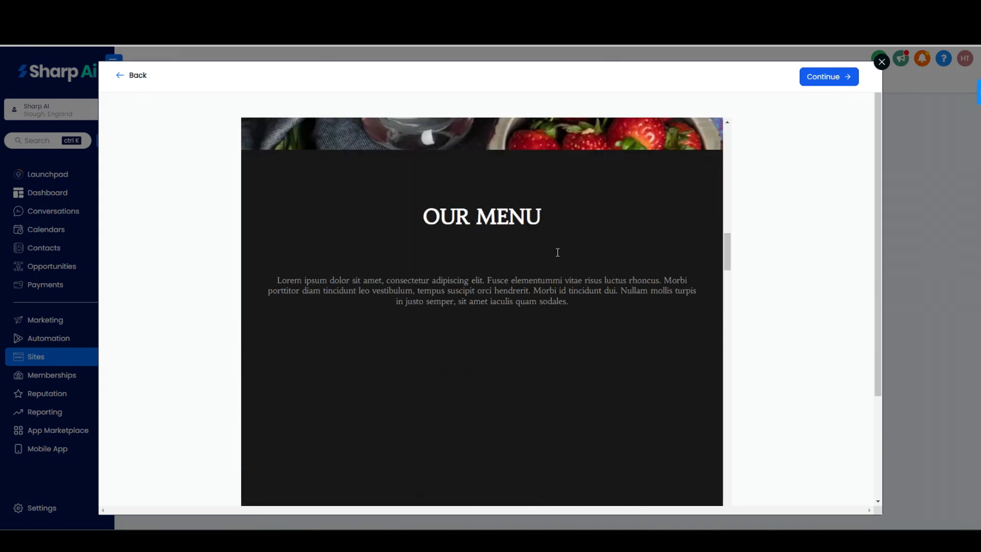
pyautogui.scroll(-10, 557, 252)
pyautogui.scroll(-3, 762, 296)
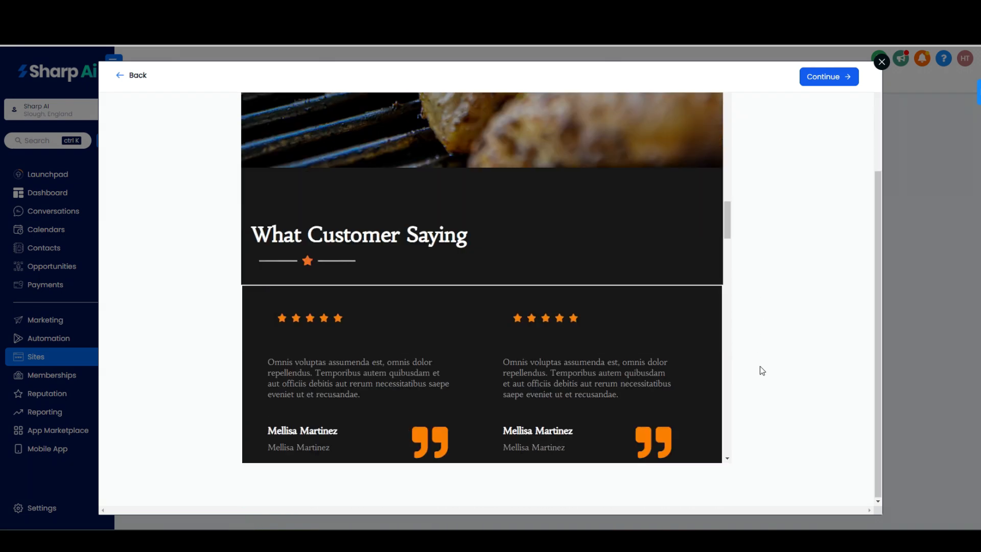
pyautogui.scroll(3, 767, 443)
pyautogui.scroll(-3, 766, 442)
pyautogui.scroll(-1, 576, 362)
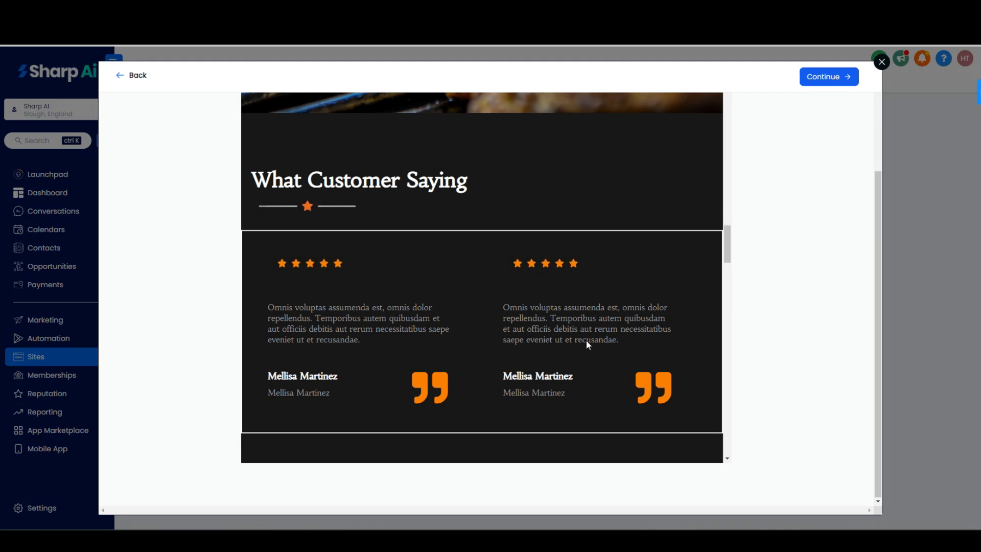
pyautogui.scroll(-10, 592, 321)
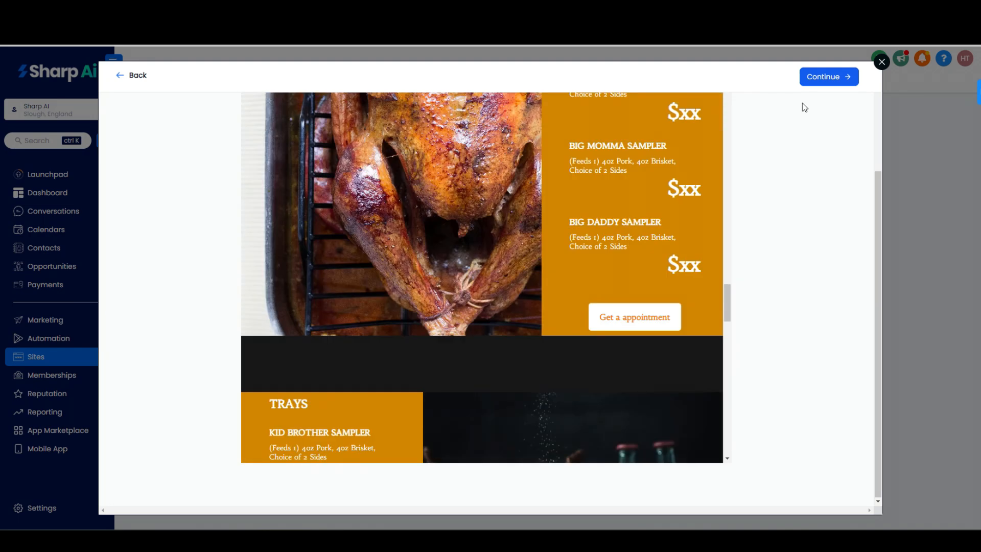
# Step: Create the website from the Restaurant Template and examine the navigation menu's general settings and menu items on the Home page
pyautogui.click(834, 78)
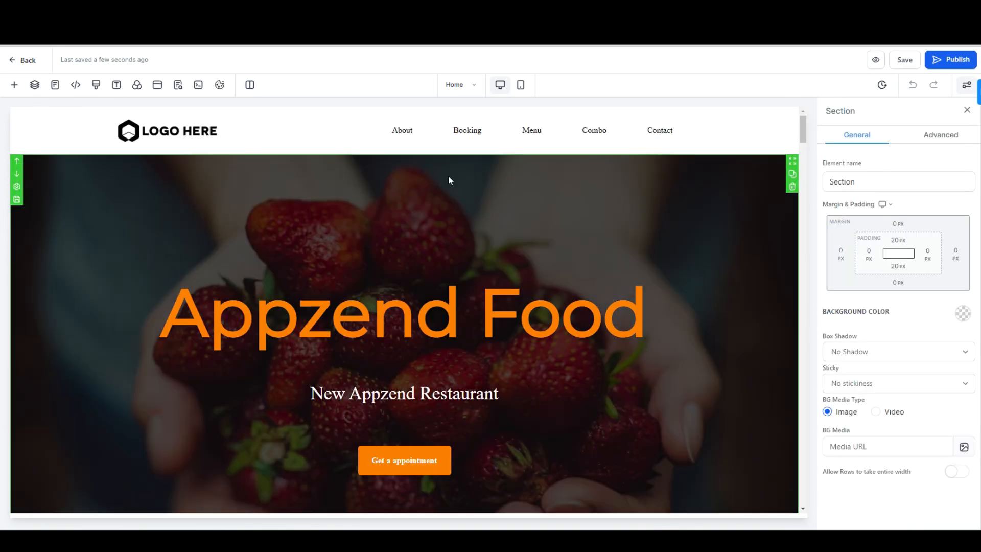
pyautogui.click(401, 132)
pyautogui.scroll(-3, 846, 342)
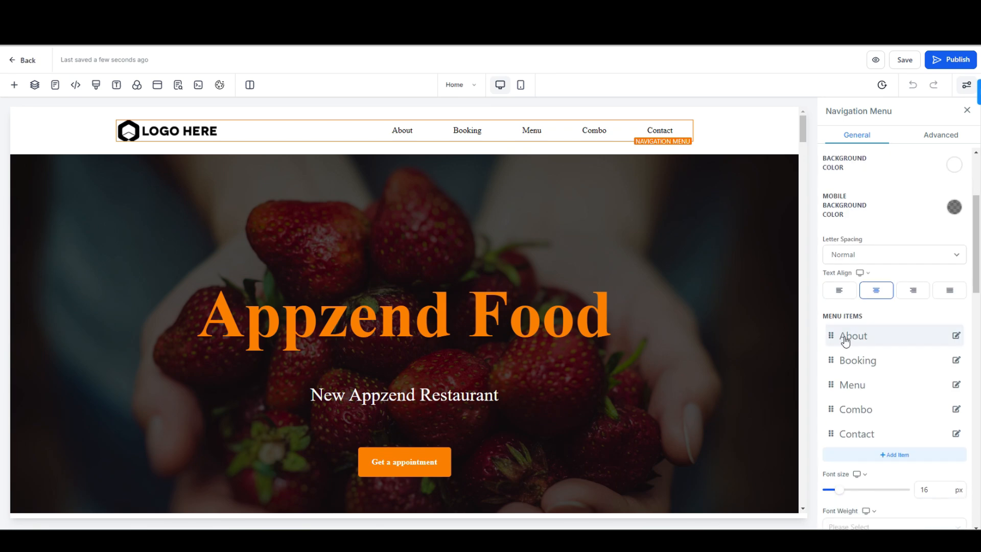
pyautogui.scroll(-3, 864, 344)
pyautogui.scroll(5, 827, 342)
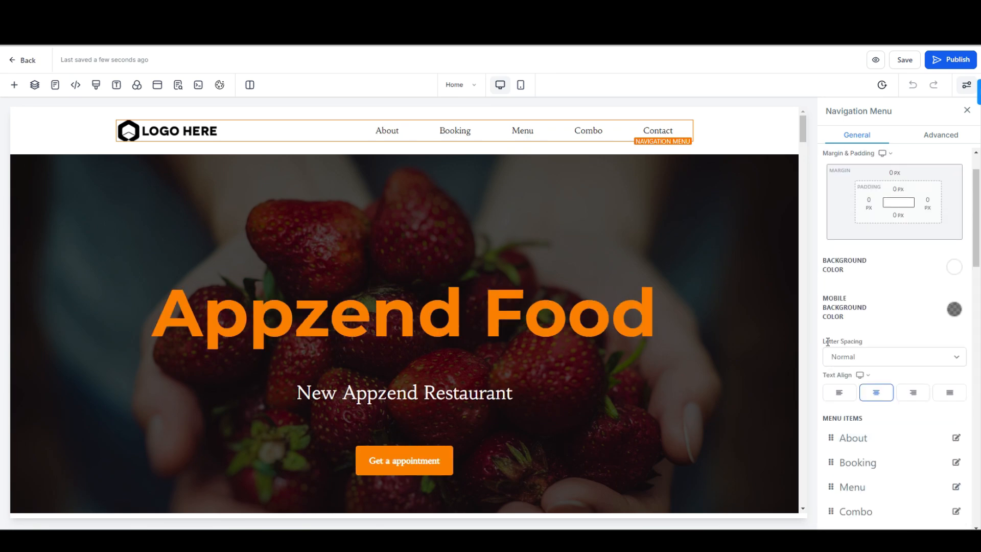
pyautogui.scroll(-7, 477, 262)
pyautogui.scroll(4, 477, 262)
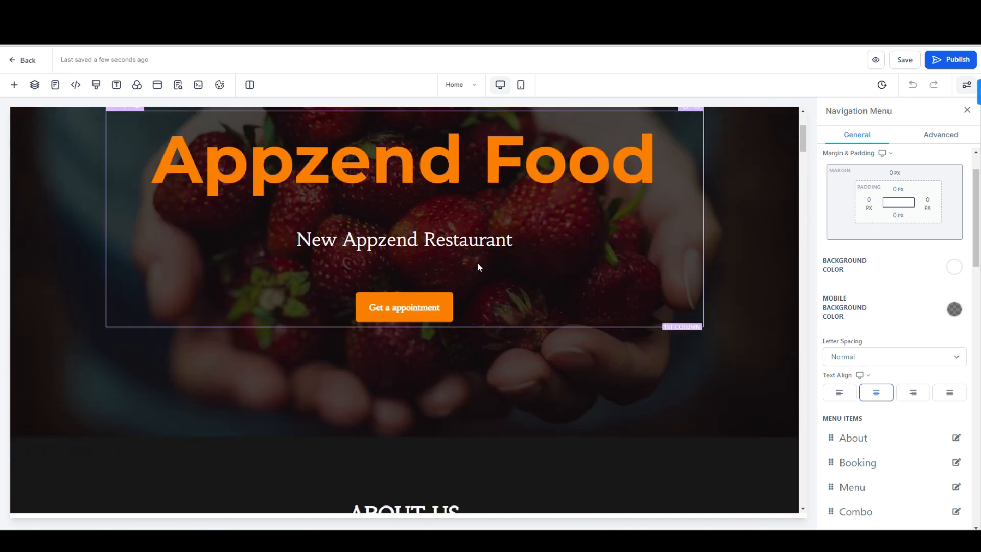
# Step: Inspect the settings of the hero section's appointment button and look through the Home page's about, booking, menu and testimonial sections
pyautogui.click(420, 312)
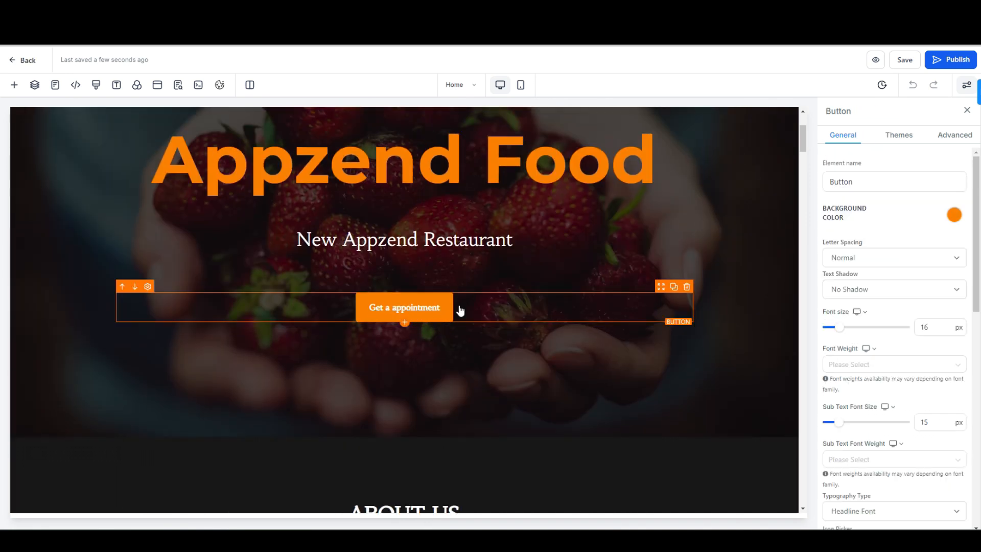
pyautogui.scroll(-5, 897, 374)
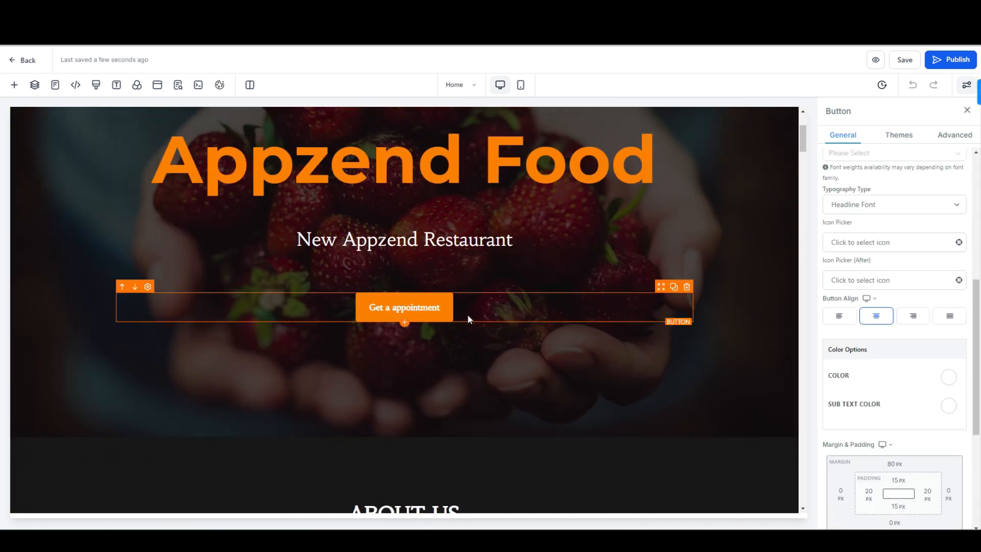
pyautogui.scroll(-8, 327, 304)
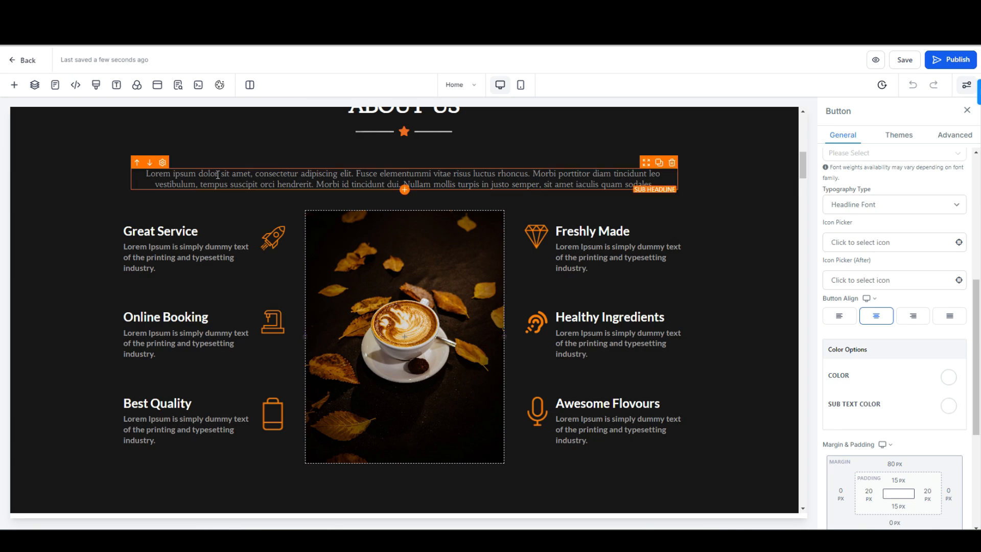
pyautogui.scroll(-8, 230, 327)
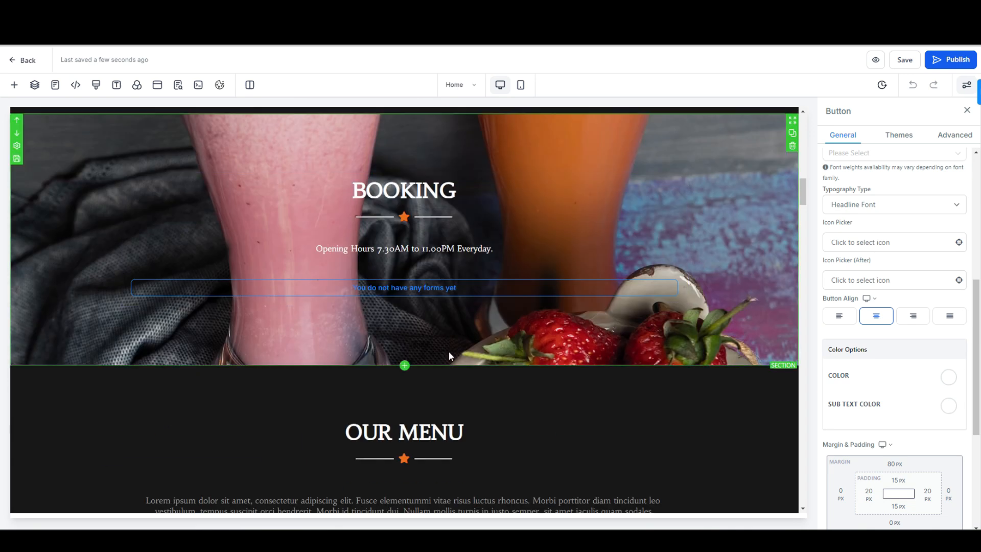
pyautogui.scroll(-1, 536, 281)
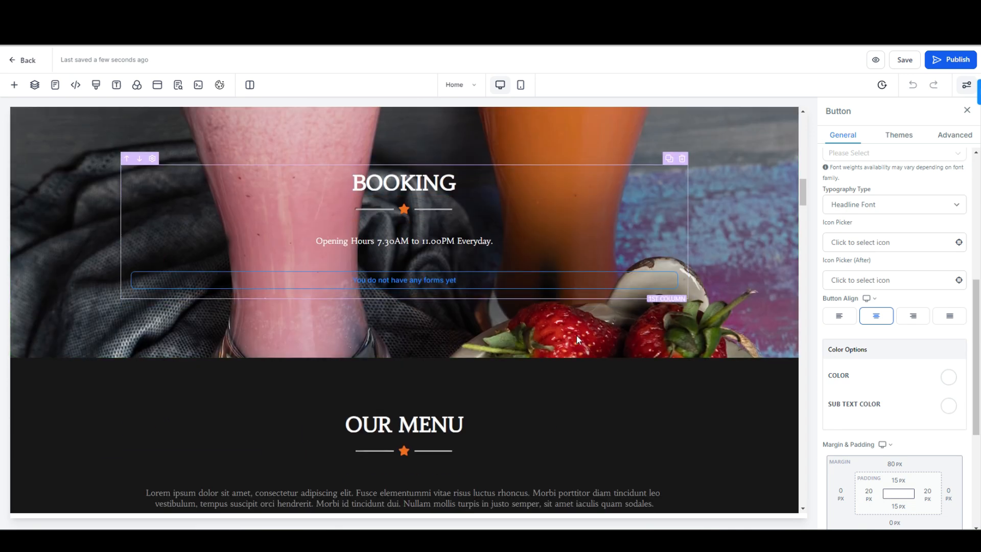
pyautogui.scroll(-4, 716, 301)
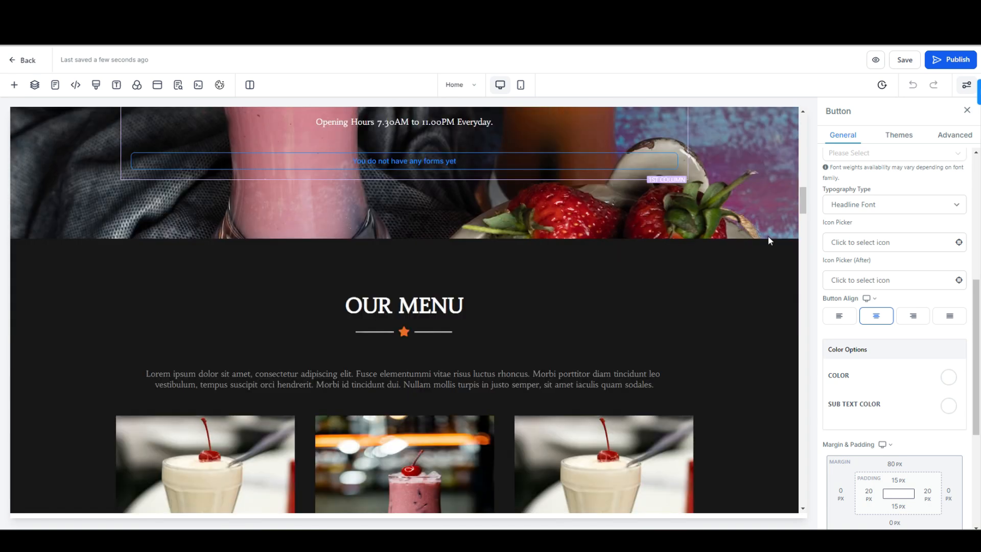
pyautogui.scroll(-15, 716, 322)
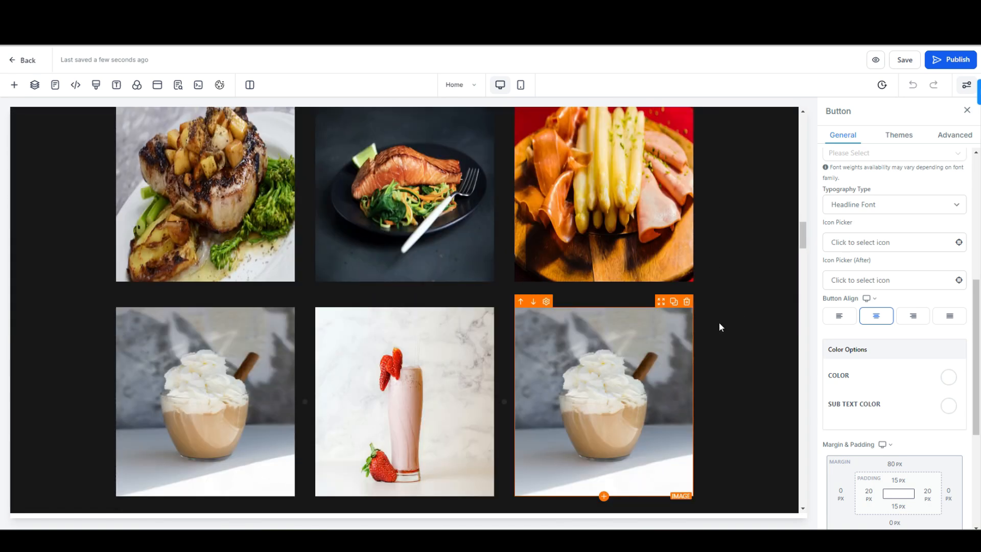
pyautogui.scroll(-20, 719, 327)
# Step: Save the Home page, leave the editor, and check the restaurant website's stats before returning to its pages
pyautogui.click(906, 60)
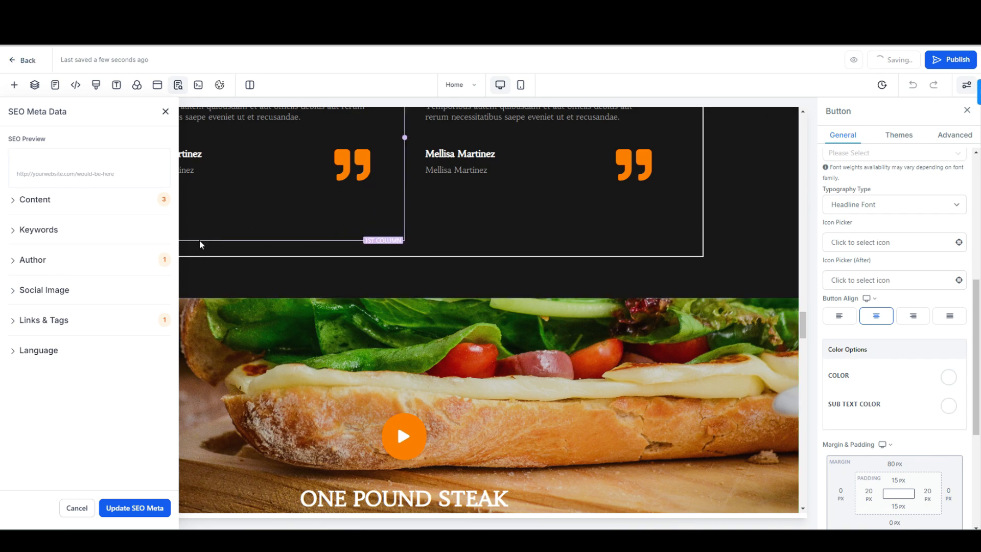
pyautogui.click(23, 61)
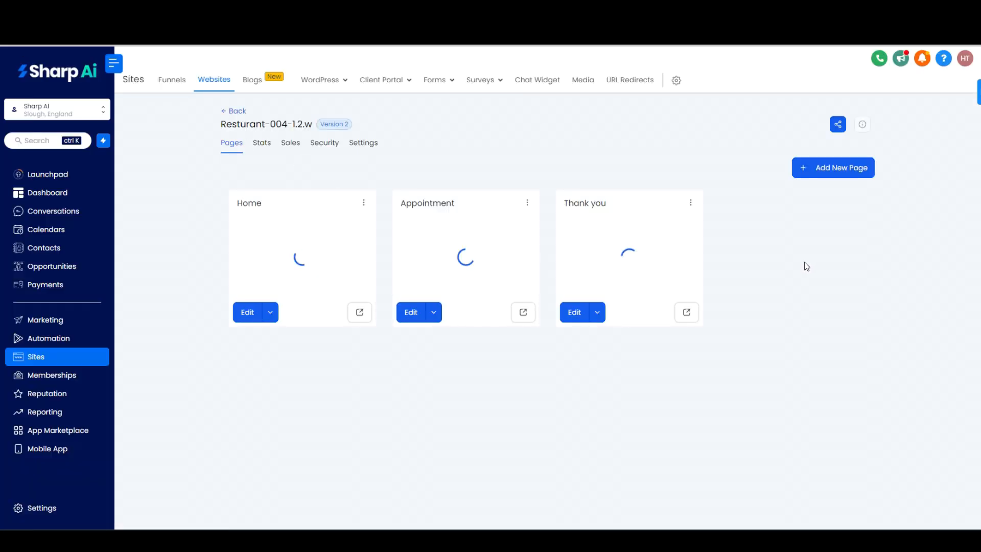
pyautogui.click(255, 146)
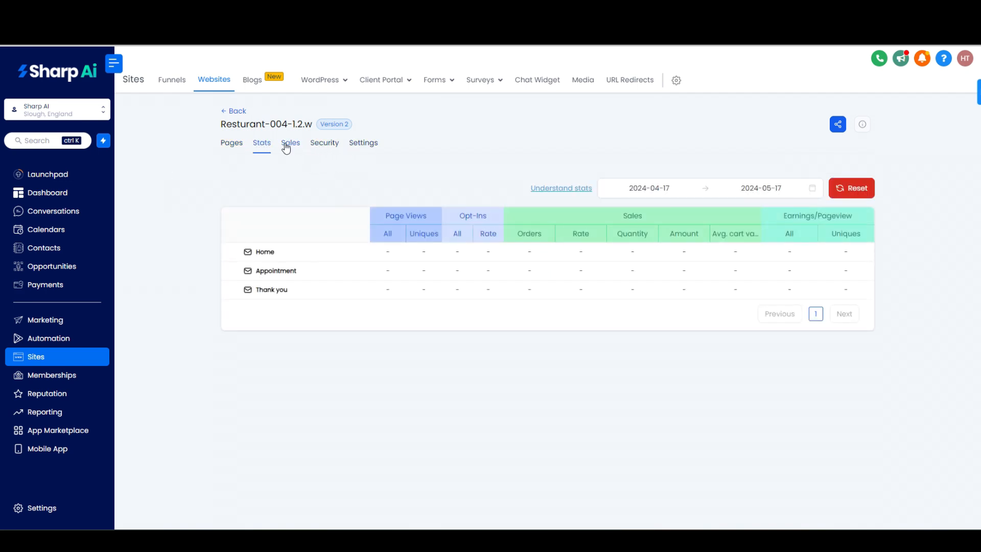
pyautogui.click(227, 148)
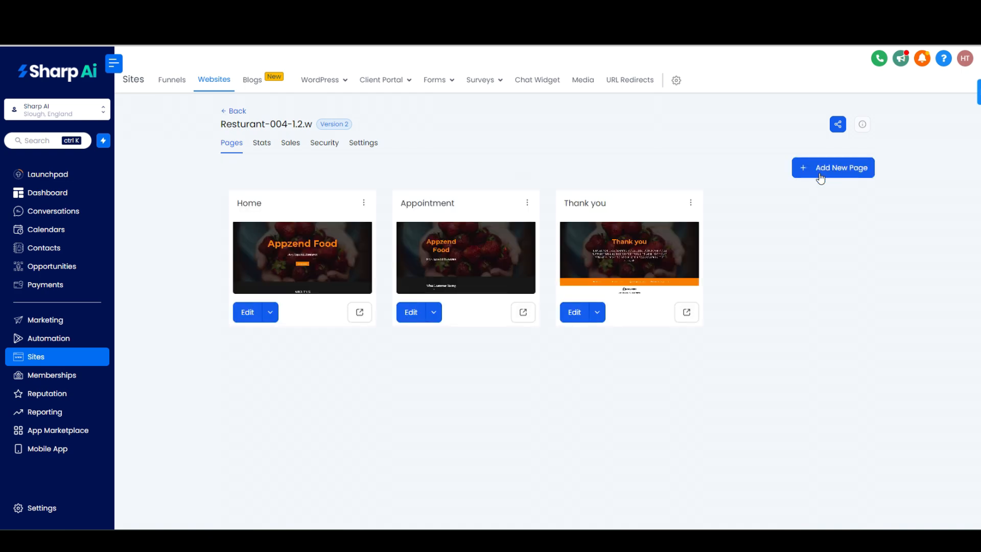
# Step: Go to Blogs, look over the fields for creating a new blog post, and cancel the creation
pyautogui.click(250, 86)
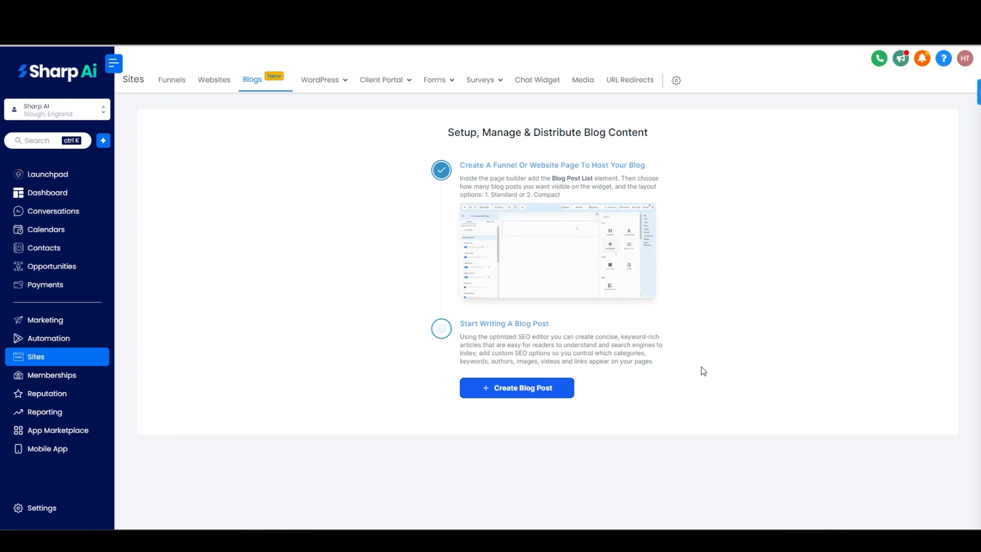
pyautogui.click(549, 392)
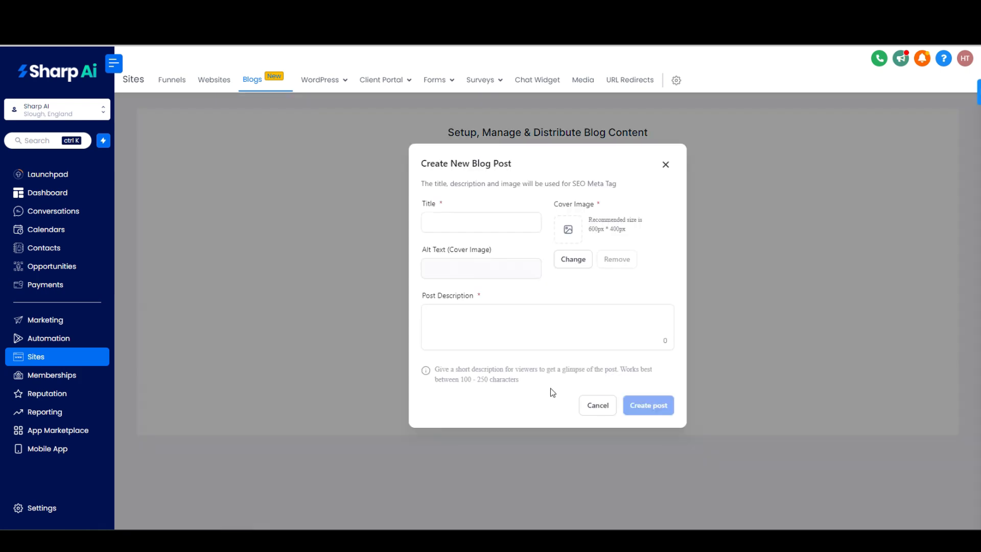
pyautogui.click(515, 226)
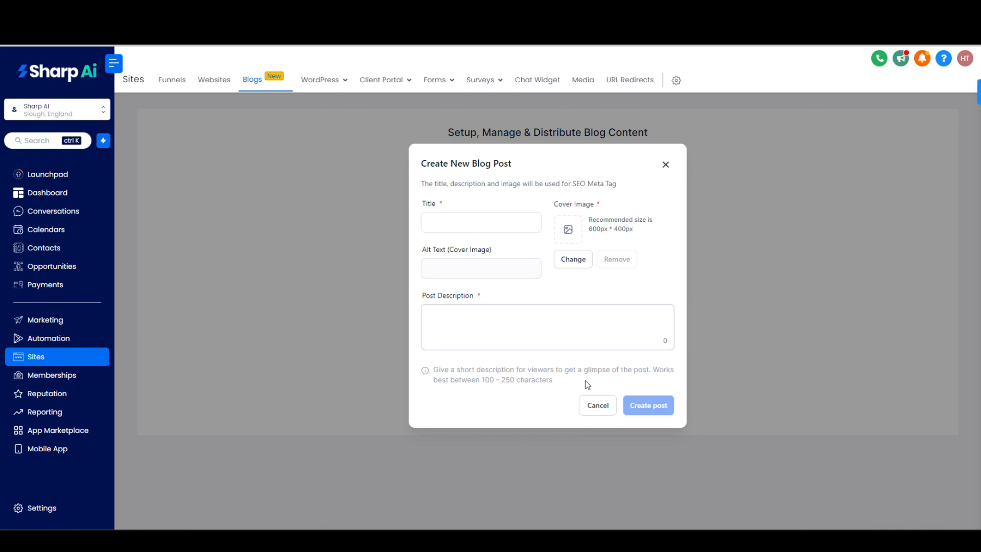
pyautogui.click(597, 405)
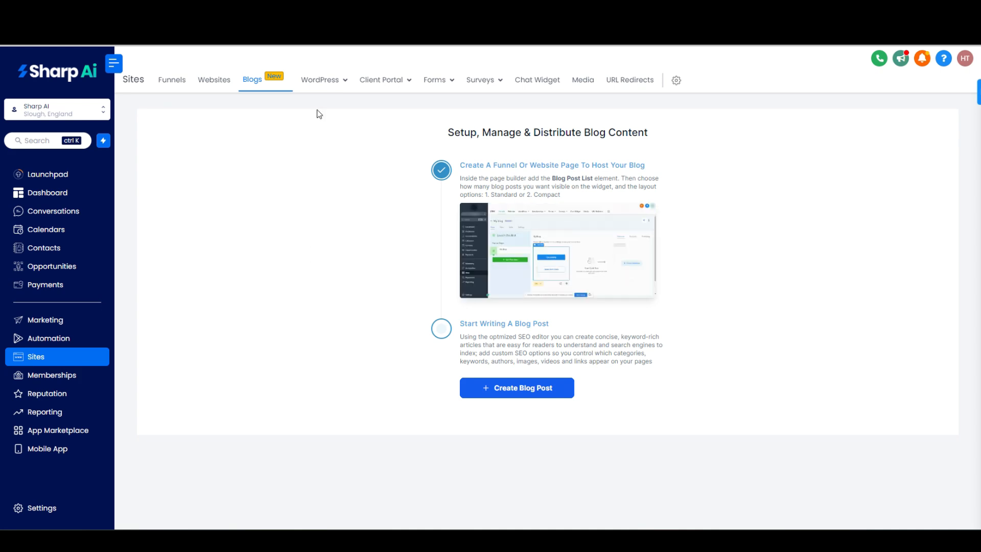
# Step: View the WordPress hosting dashboard and the Client Portal dashboard with its available actions
pyautogui.moveTo(325, 102)
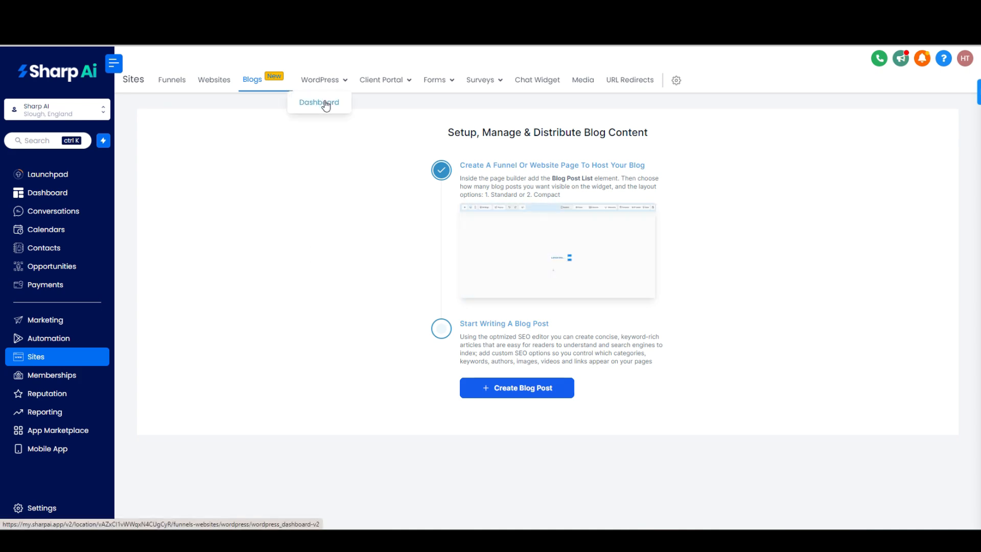
pyautogui.click(319, 102)
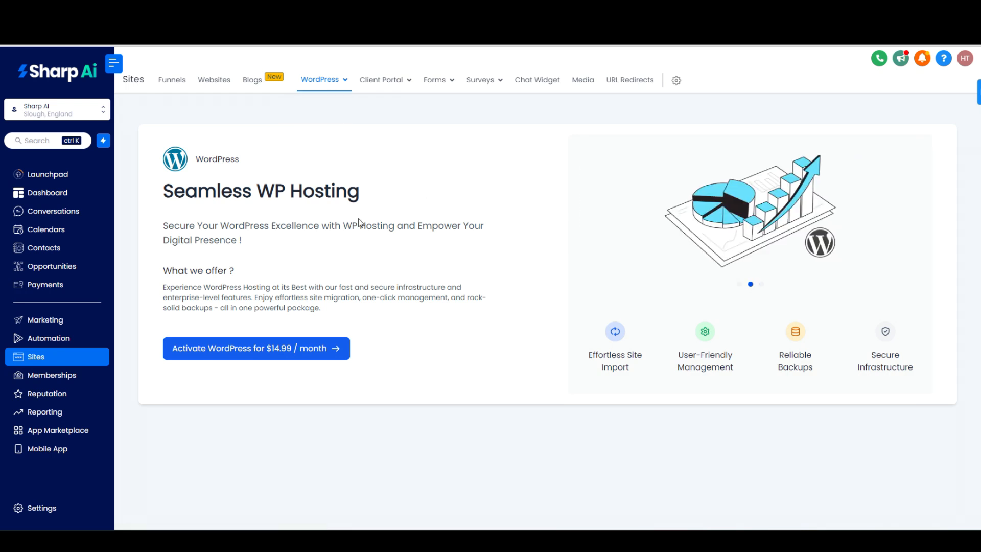
pyautogui.moveTo(390, 82)
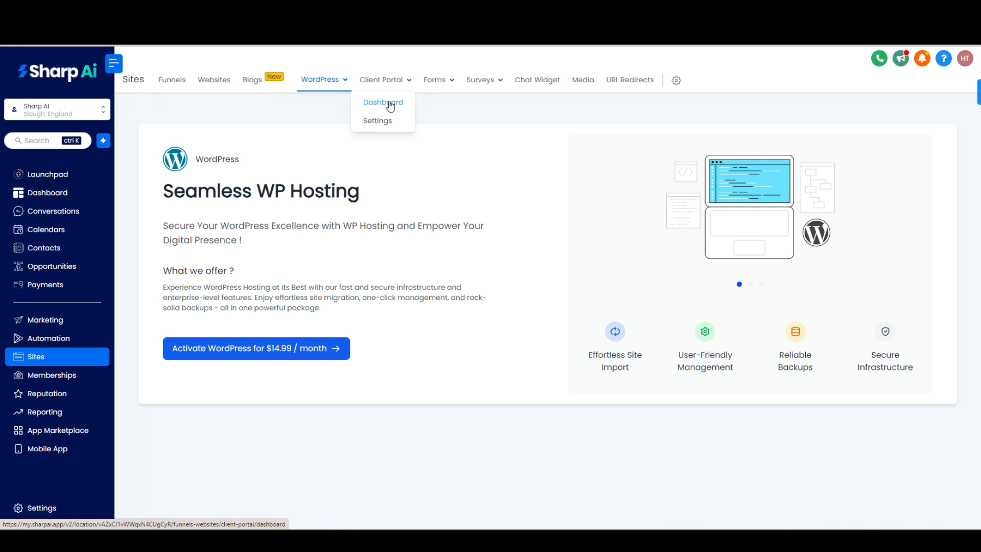
pyautogui.click(383, 102)
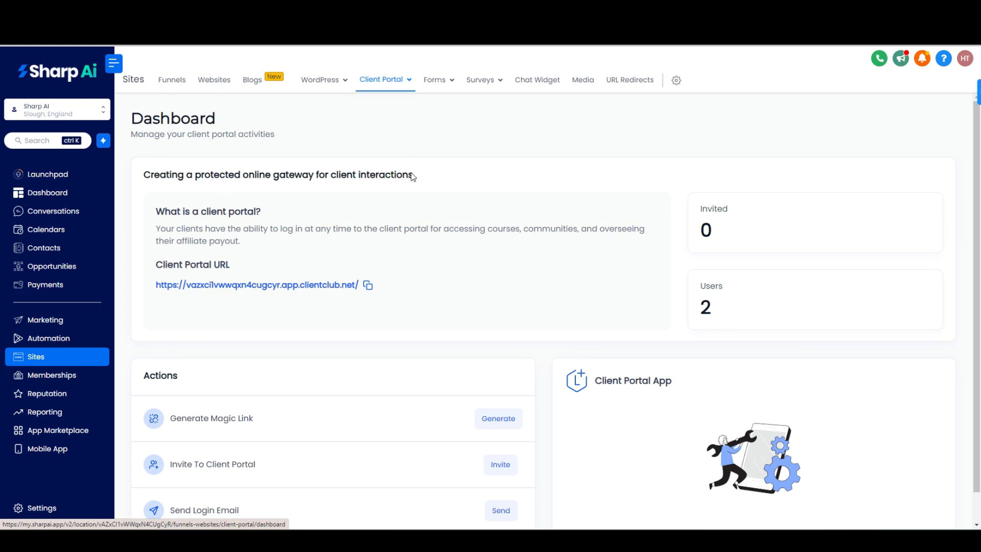
pyautogui.scroll(-1, 576, 289)
pyautogui.scroll(1, 554, 374)
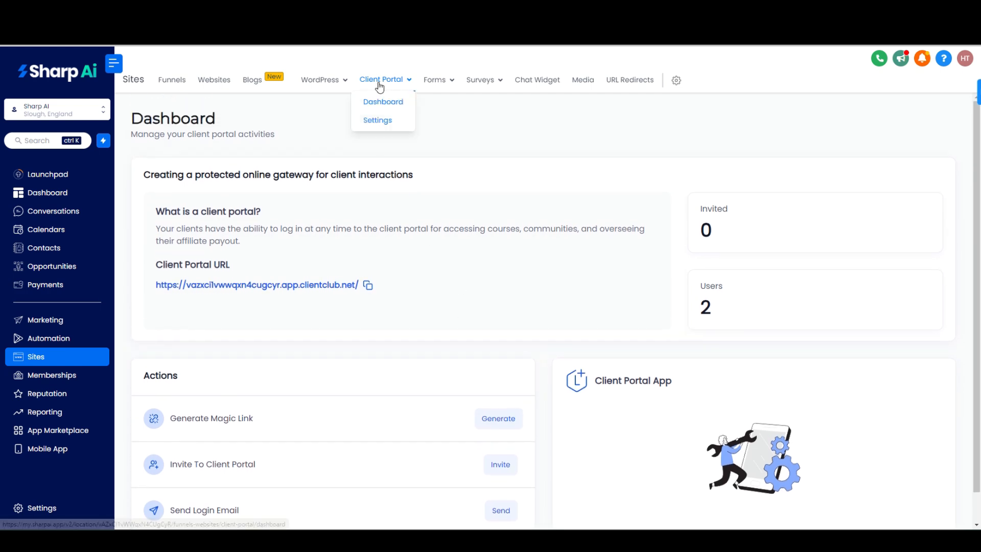
# Step: Open the Client Portal settings, review the app permissions, and return to the settings overview
pyautogui.click(387, 120)
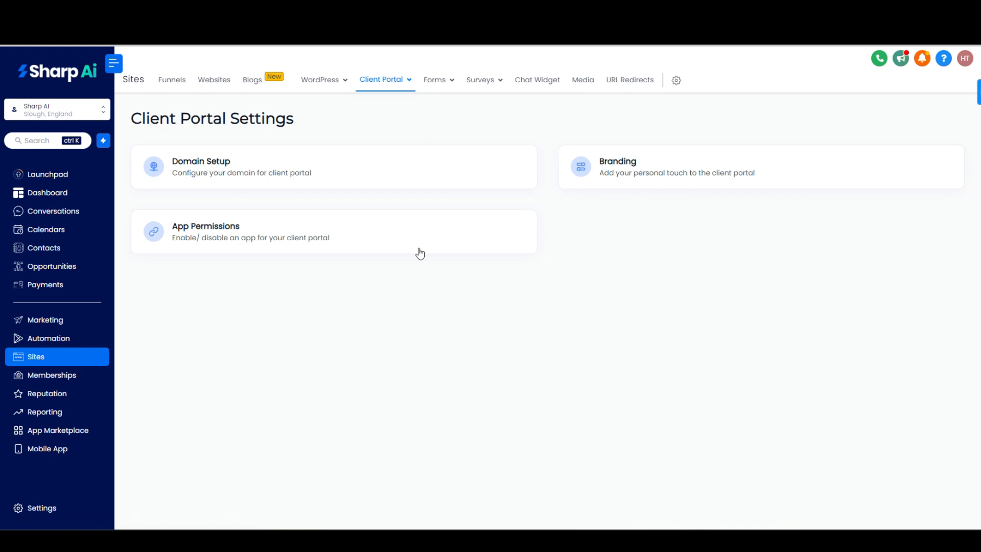
pyautogui.click(283, 245)
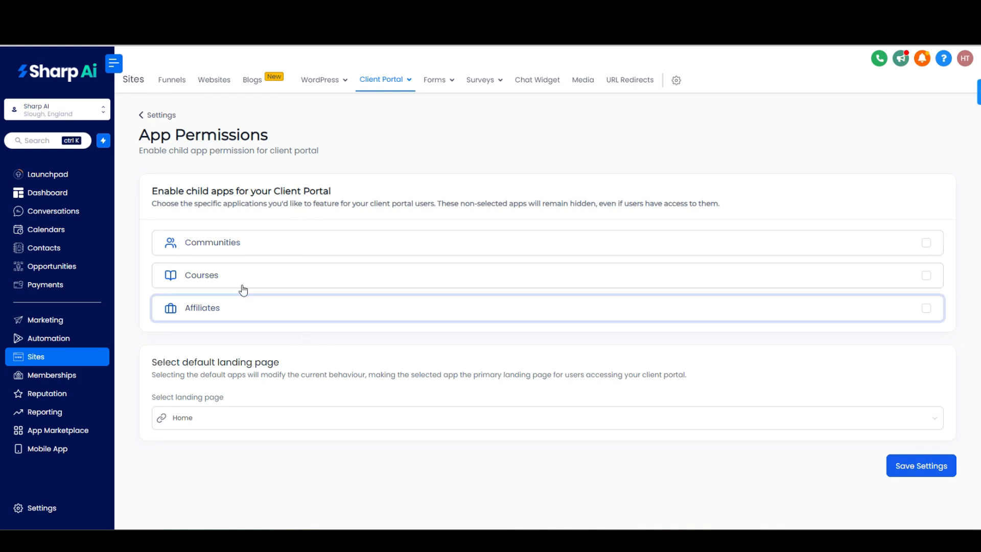
pyautogui.click(160, 115)
# Step: Go to the form builder and start adding a new form from a template
pyautogui.click(408, 80)
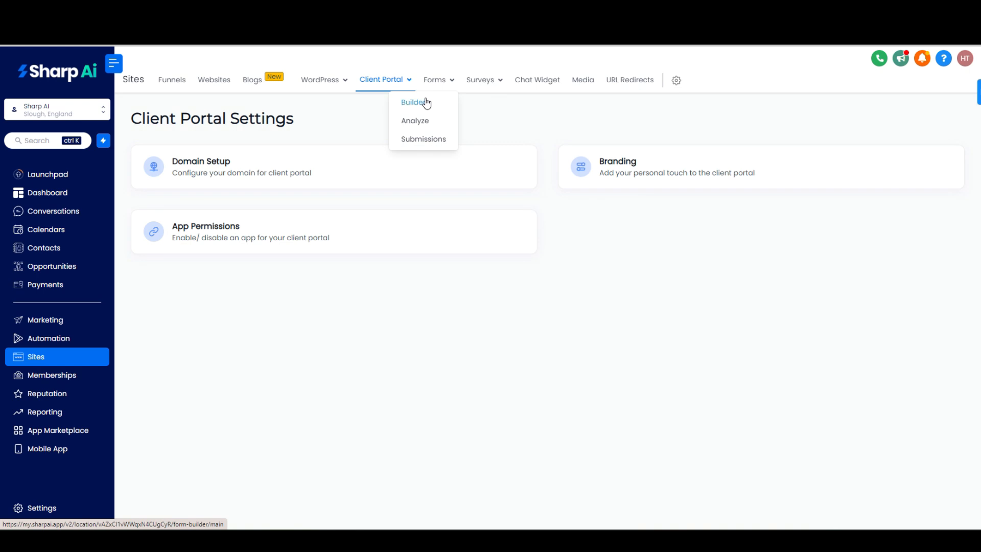
pyautogui.click(426, 103)
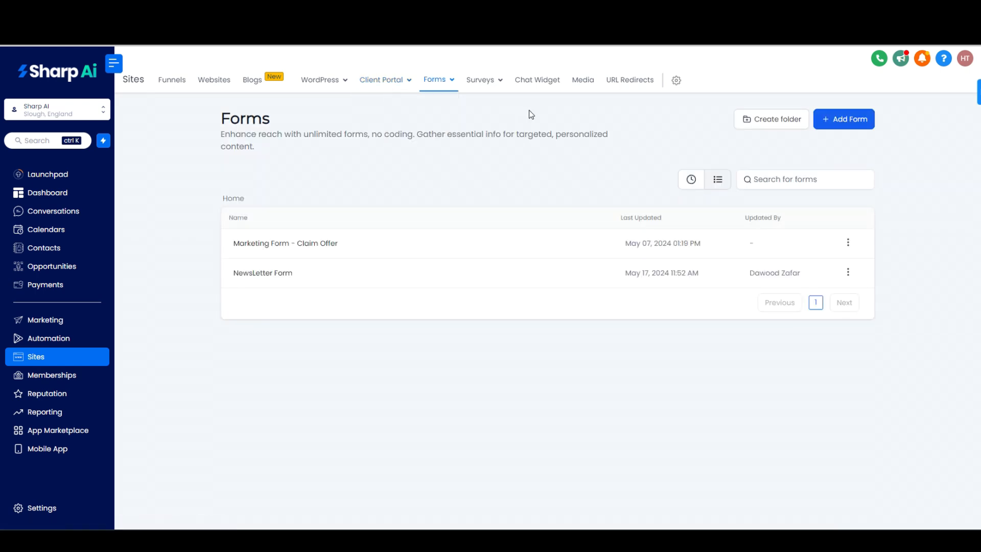
pyautogui.click(852, 121)
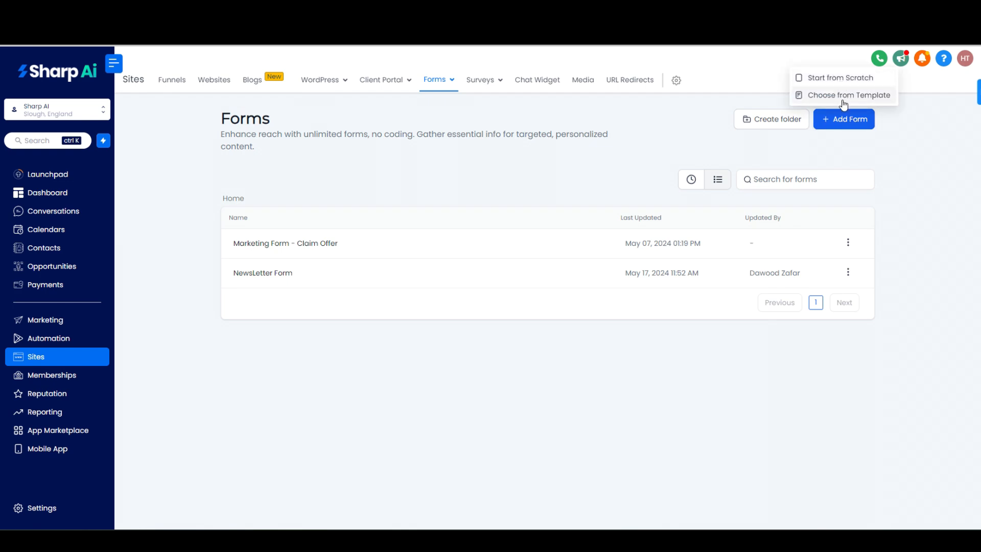
pyautogui.click(844, 97)
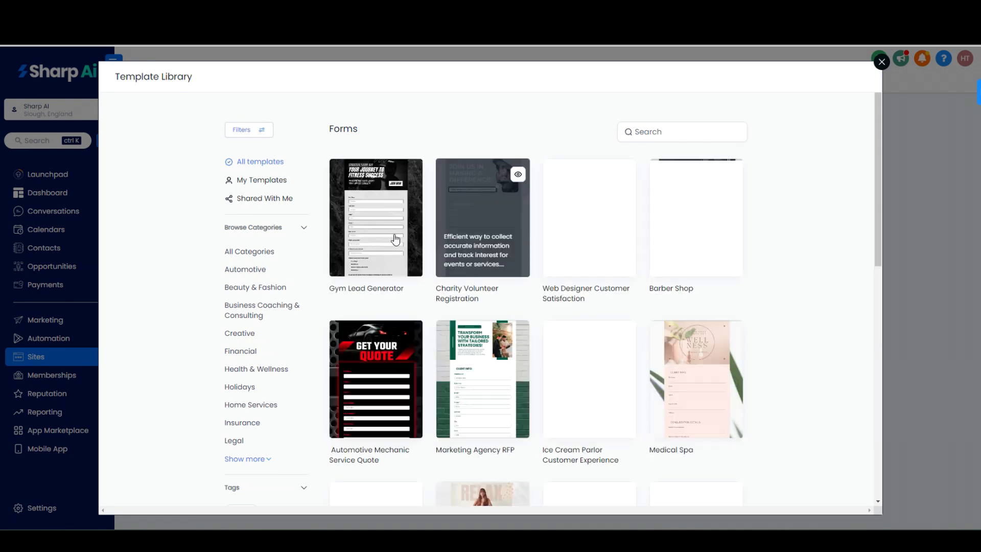
# Step: Browse the form templates in the library and return to the first ones
pyautogui.scroll(-5, 812, 306)
pyautogui.scroll(4, 812, 306)
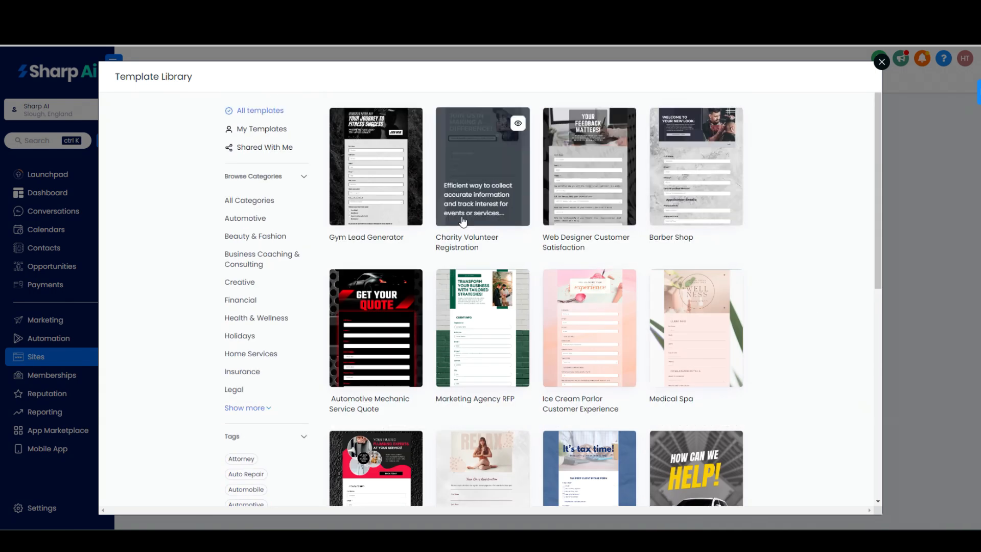
pyautogui.scroll(-3, 790, 240)
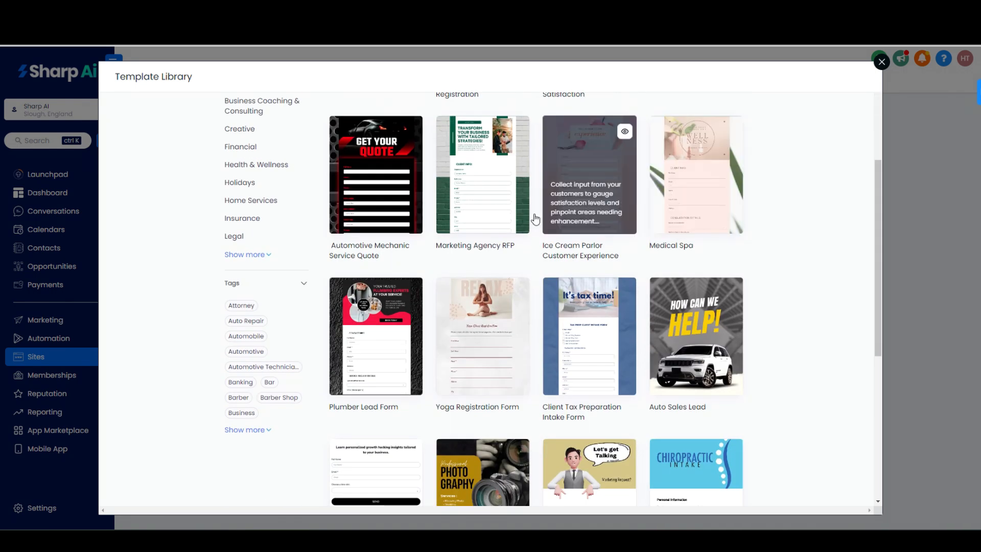
pyautogui.scroll(-6, 535, 220)
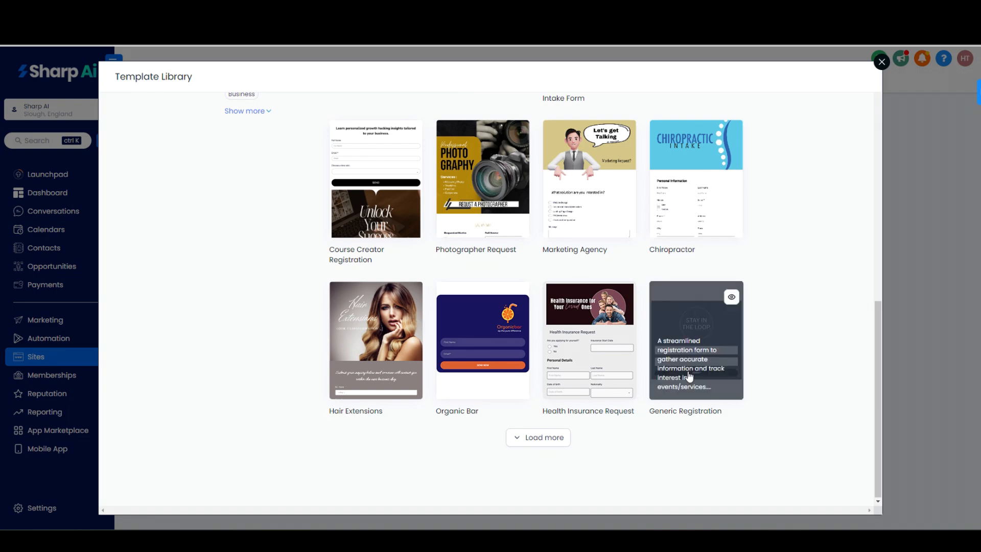
pyautogui.scroll(4, 807, 364)
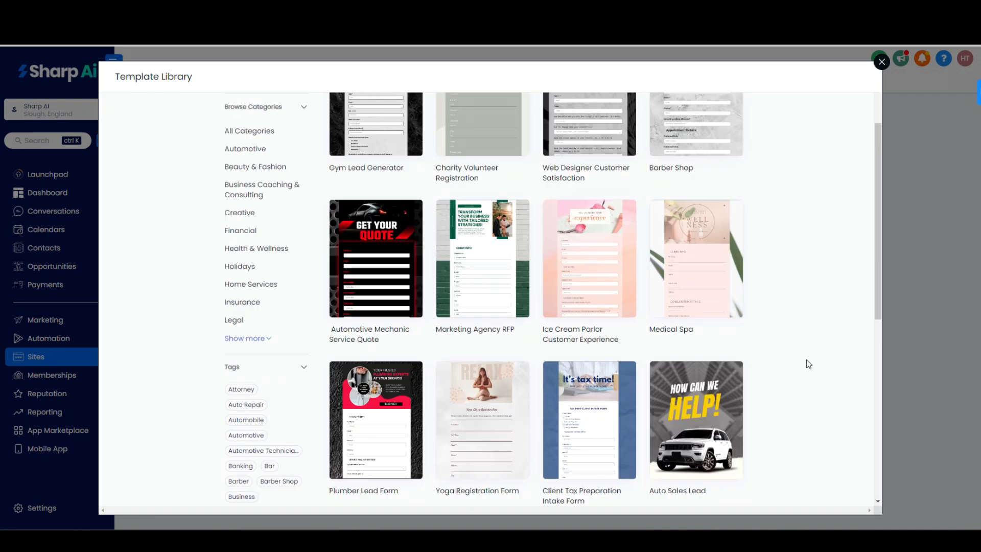
pyautogui.scroll(2, 809, 364)
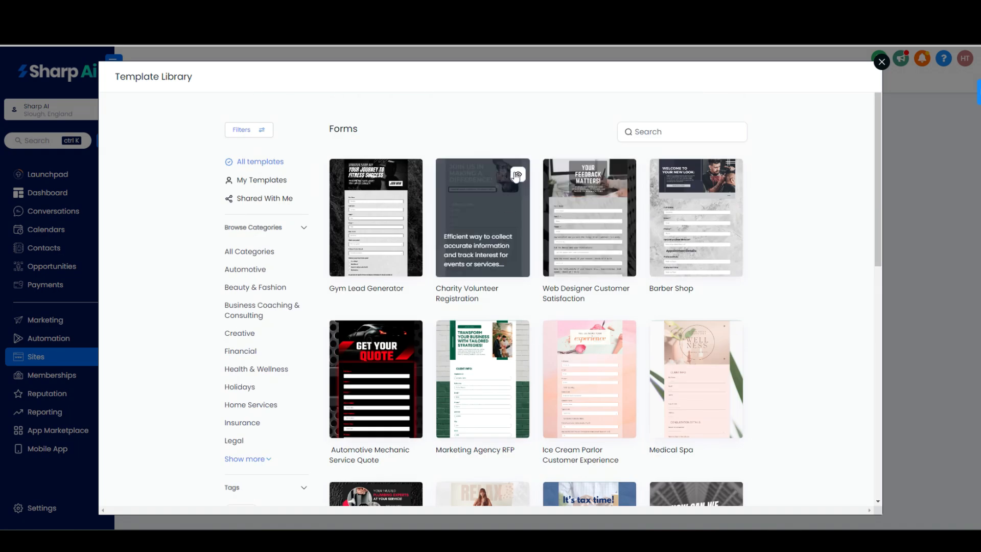
# Step: Preview the Charity Volunteer Registration form template and try to create a form from it
pyautogui.click(516, 175)
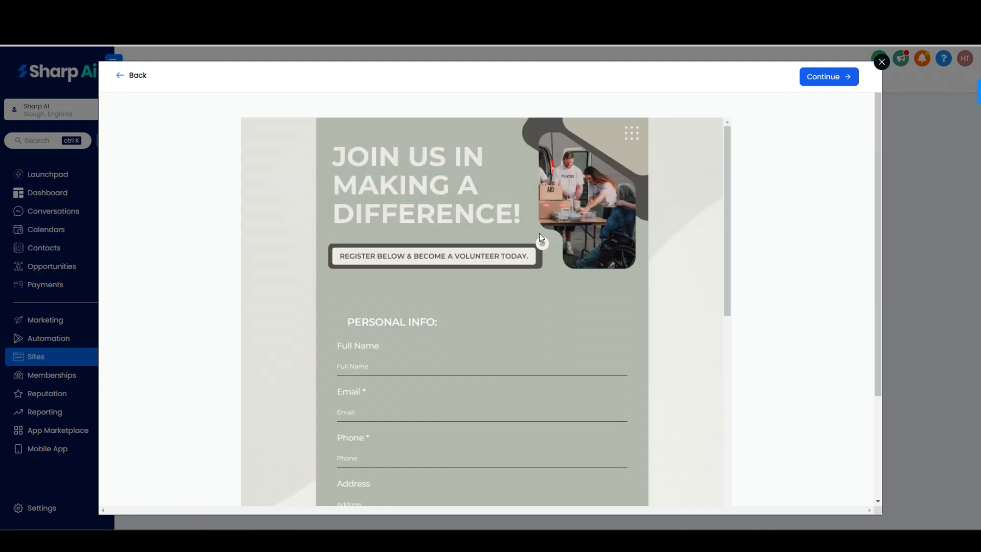
pyautogui.scroll(-15, 426, 187)
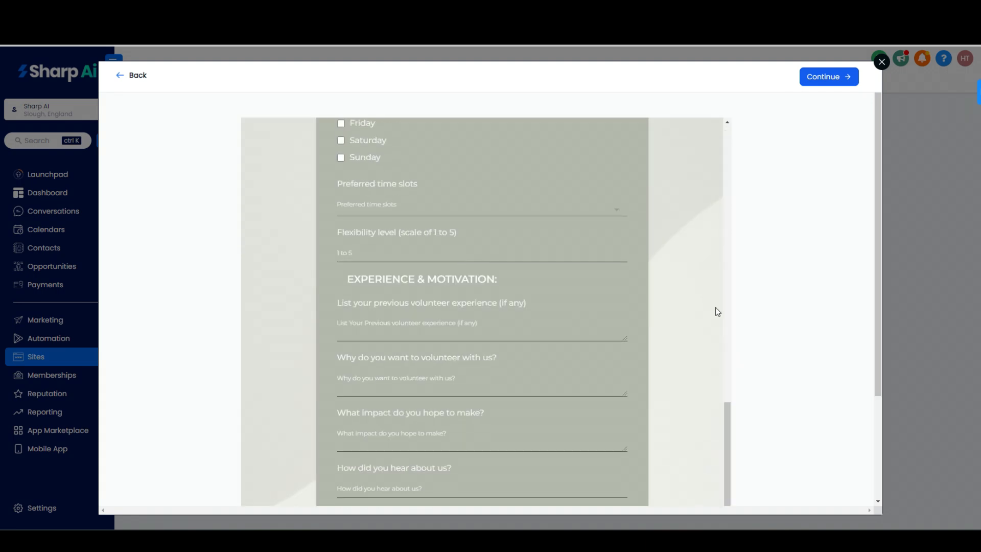
pyautogui.click(838, 78)
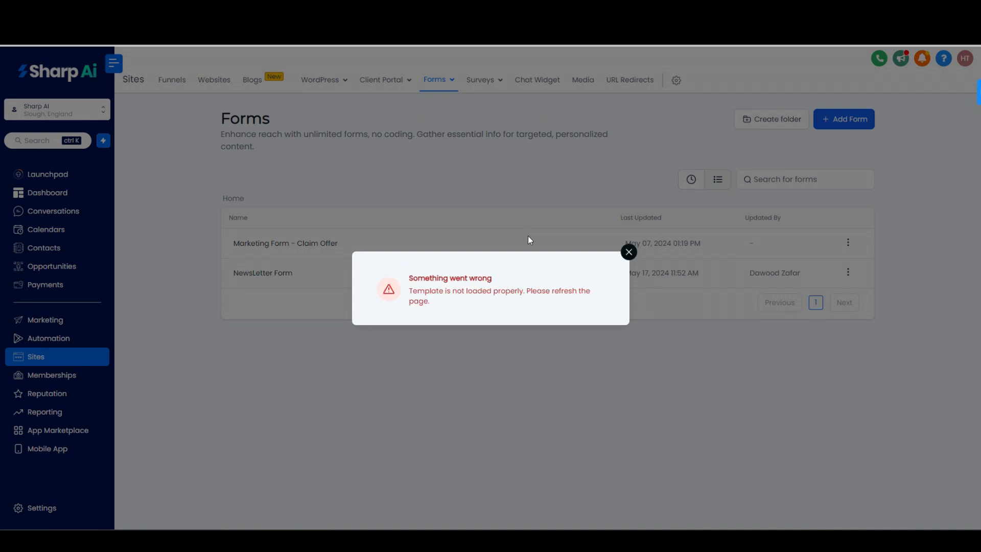
pyautogui.click(628, 253)
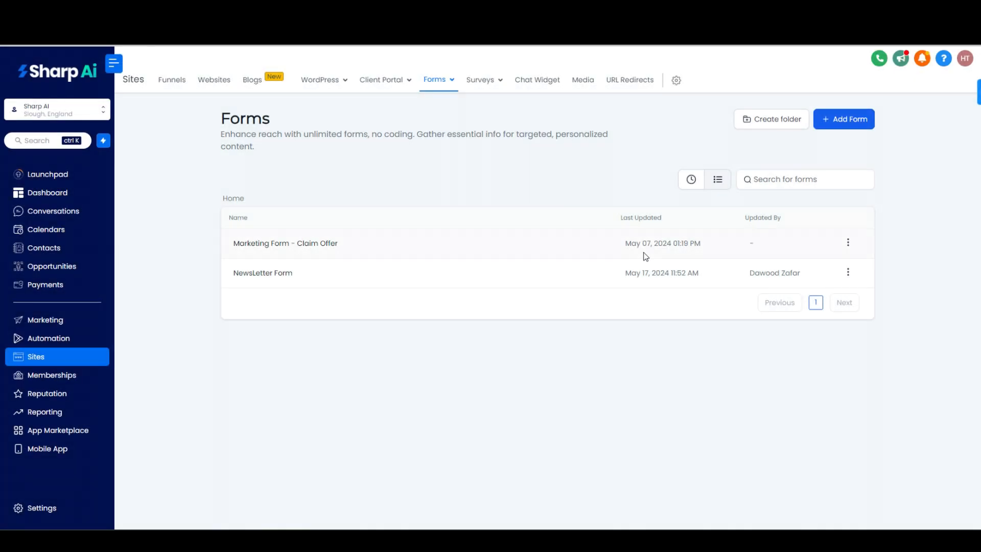
# Step: Retry creating a form from the Charity Volunteer Registration template in the template library
pyautogui.click(856, 125)
pyautogui.click(841, 95)
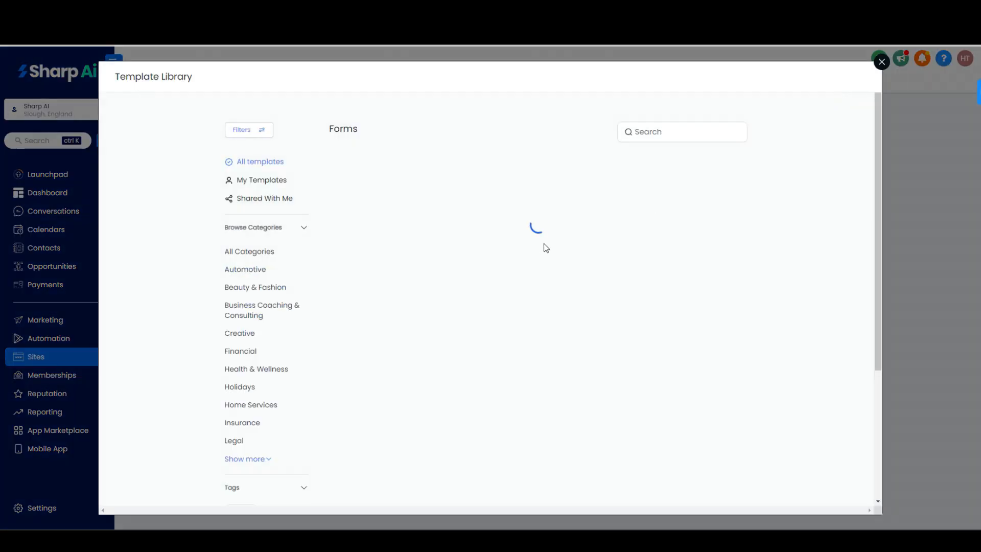
pyautogui.click(520, 177)
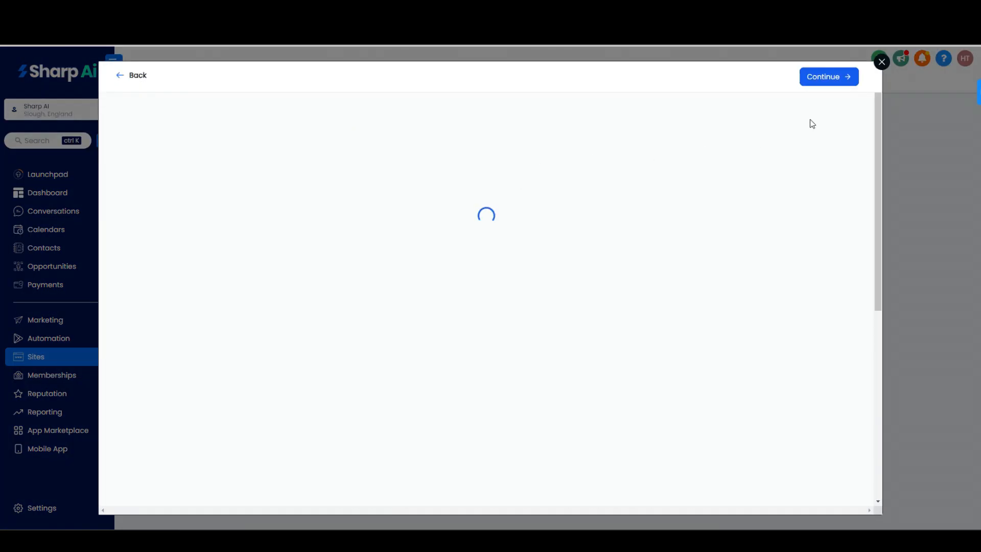
pyautogui.click(835, 79)
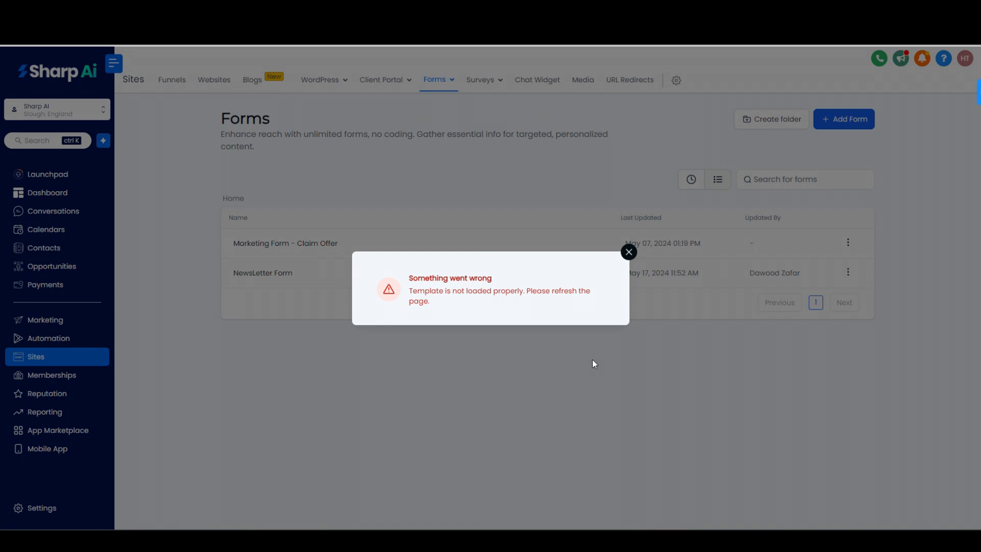
pyautogui.click(629, 253)
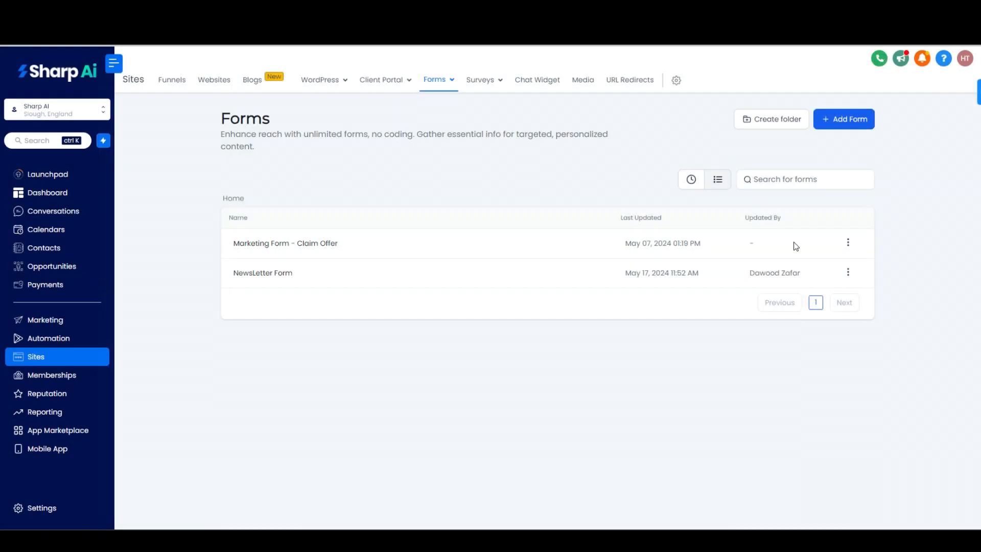
# Step: Create a form from the Barber Shop template and look over its layout in the form editor
pyautogui.click(844, 119)
pyautogui.click(839, 94)
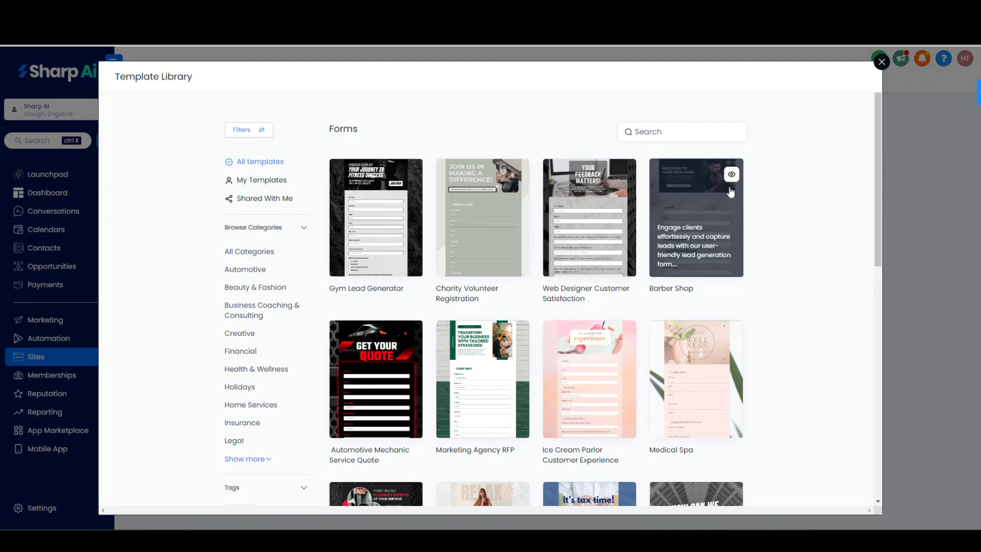
pyautogui.click(732, 175)
pyautogui.click(816, 80)
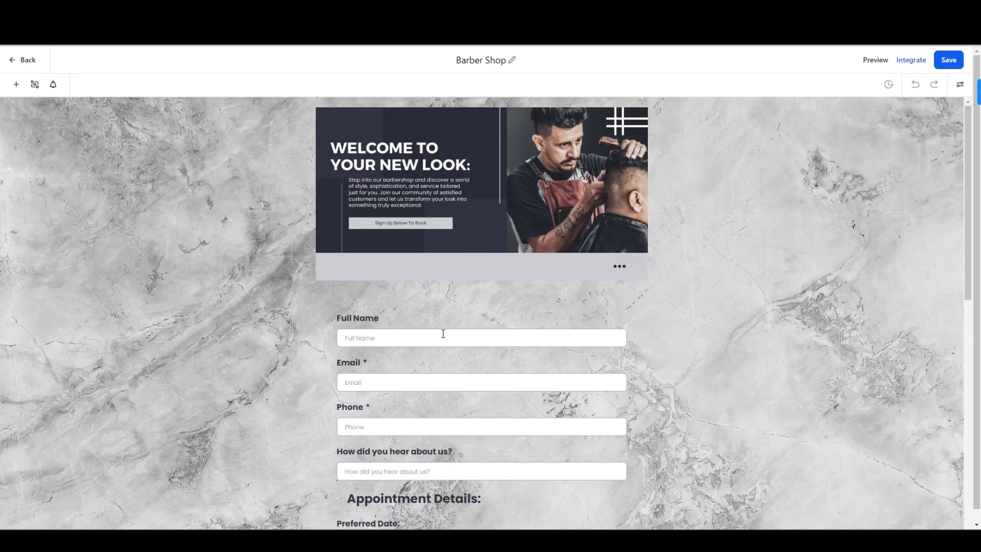
pyautogui.scroll(-10, 437, 331)
pyautogui.scroll(10, 437, 330)
# Step: Browse the form elements available for quick adding and the custom fields for the Barber Shop form
pyautogui.click(17, 85)
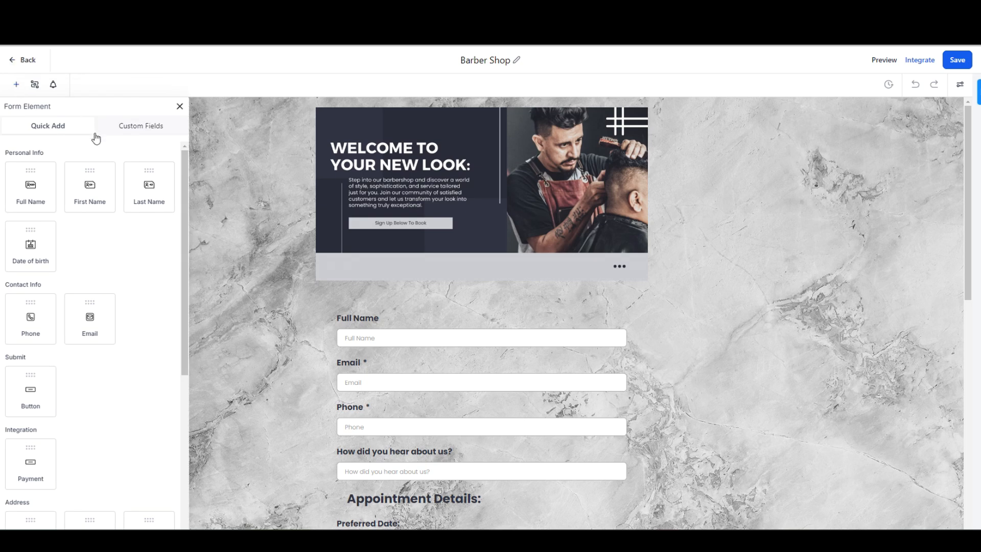
pyautogui.scroll(-5, 33, 201)
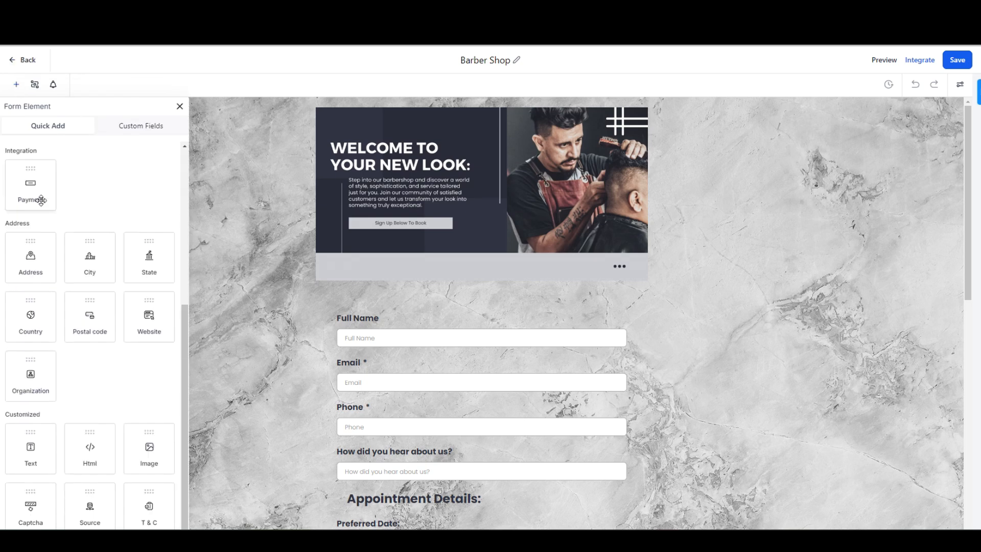
pyautogui.click(131, 124)
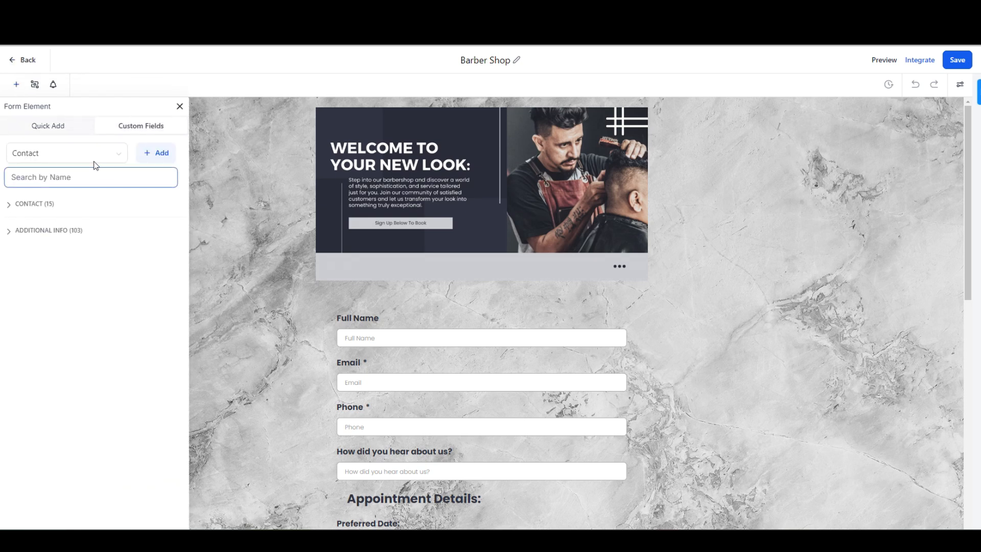
pyautogui.click(55, 129)
# Step: Inspect the settings of the Full Name, referral question, Phone and Email fields and review the remaining form
pyautogui.click(383, 338)
pyautogui.scroll(-4, 383, 337)
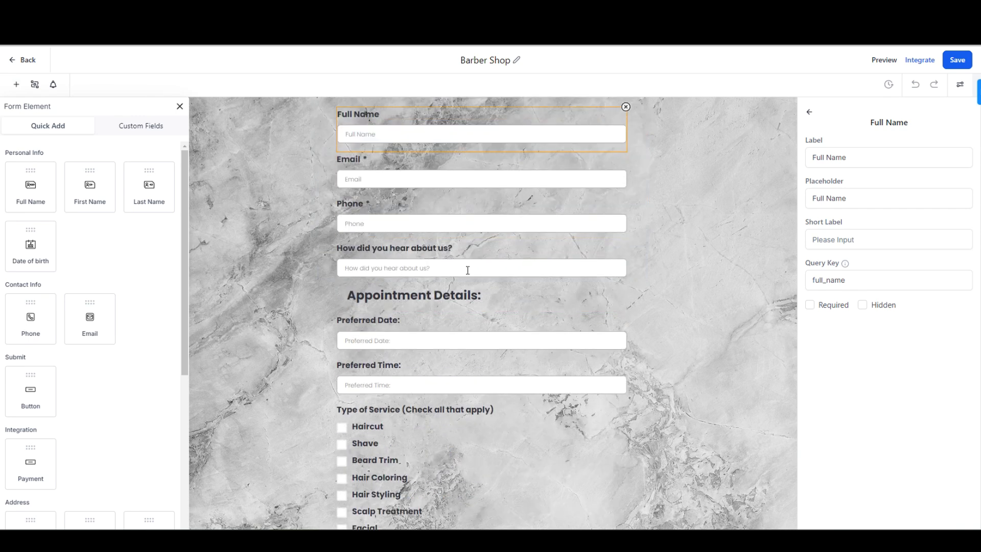
pyautogui.click(466, 267)
pyautogui.click(466, 216)
pyautogui.click(480, 173)
pyautogui.scroll(-8, 496, 256)
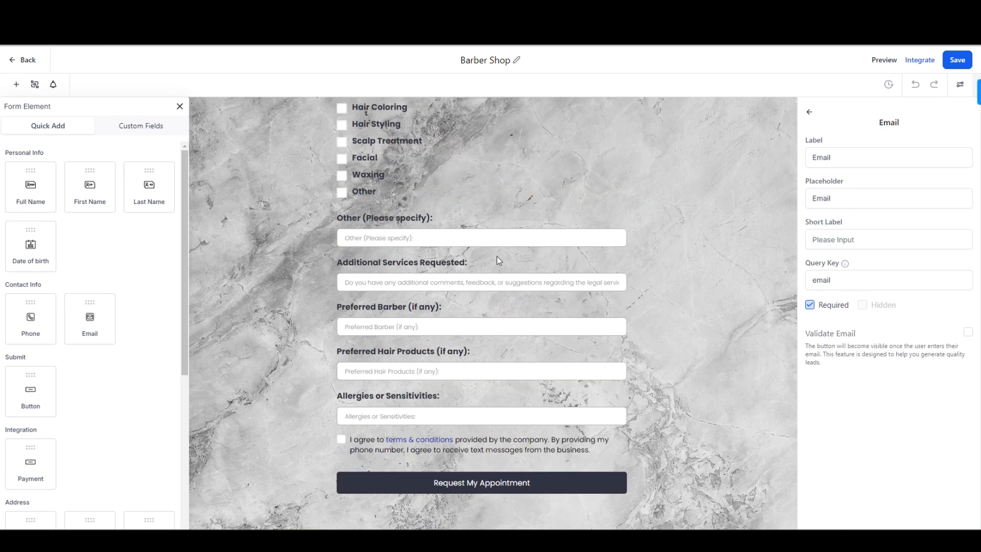
pyautogui.scroll(10, 537, 255)
pyautogui.scroll(2, 537, 257)
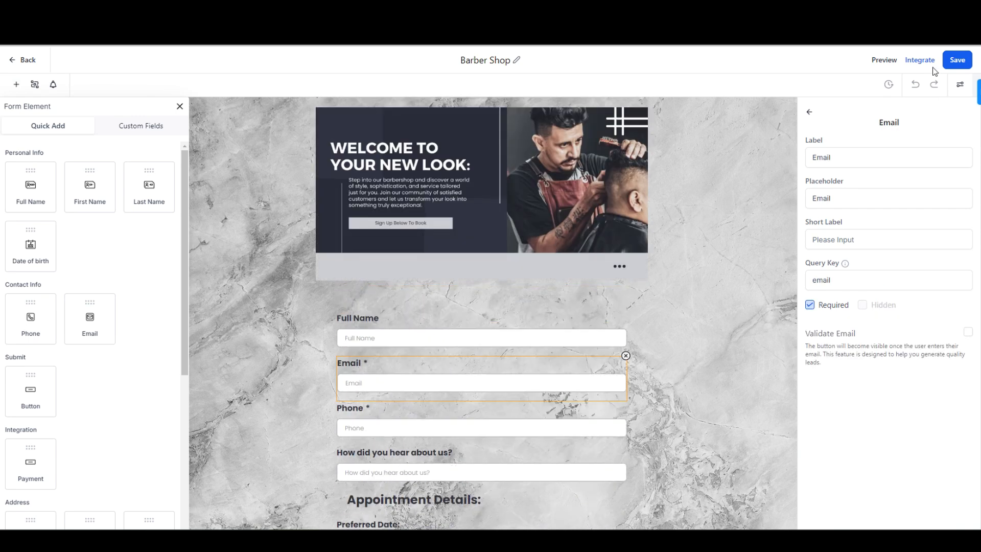
# Step: Review the Barber Shop form's embed layout, trigger, activation and deactivation options, and return to the forms list
pyautogui.click(920, 60)
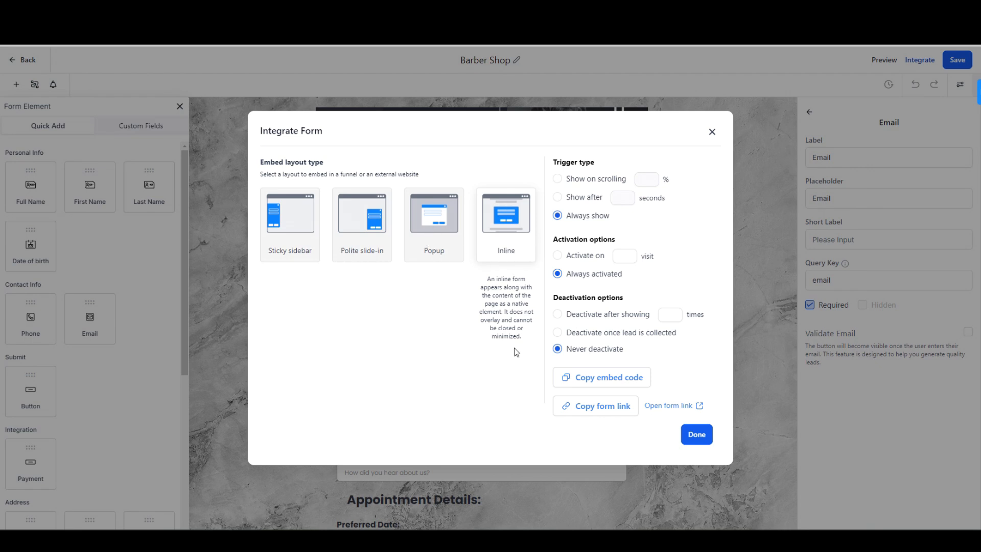
pyautogui.click(710, 133)
pyautogui.click(16, 61)
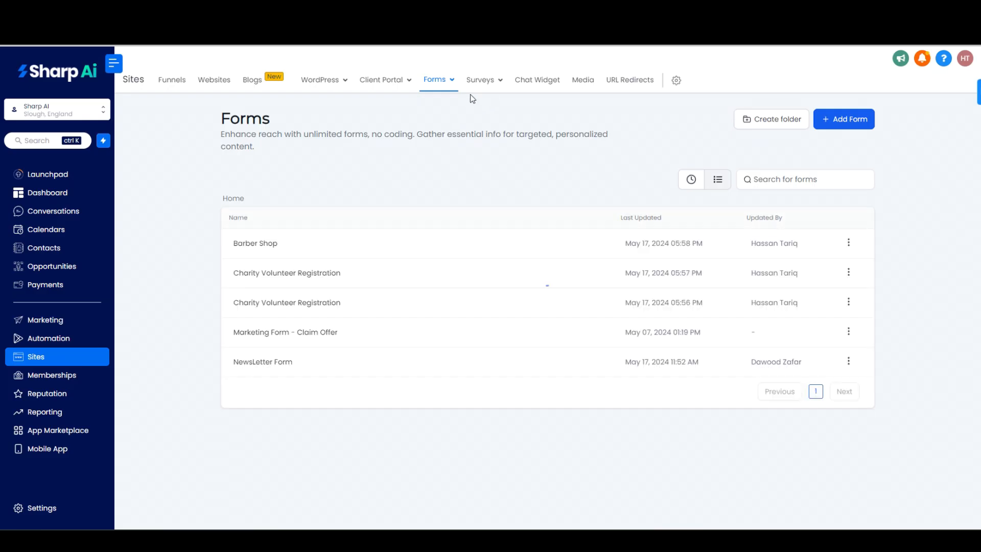
# Step: Go to the Chat Widget page and review its chat bubble settings, including the intro message, avatar image and return visitor greeting
pyautogui.moveTo(446, 90)
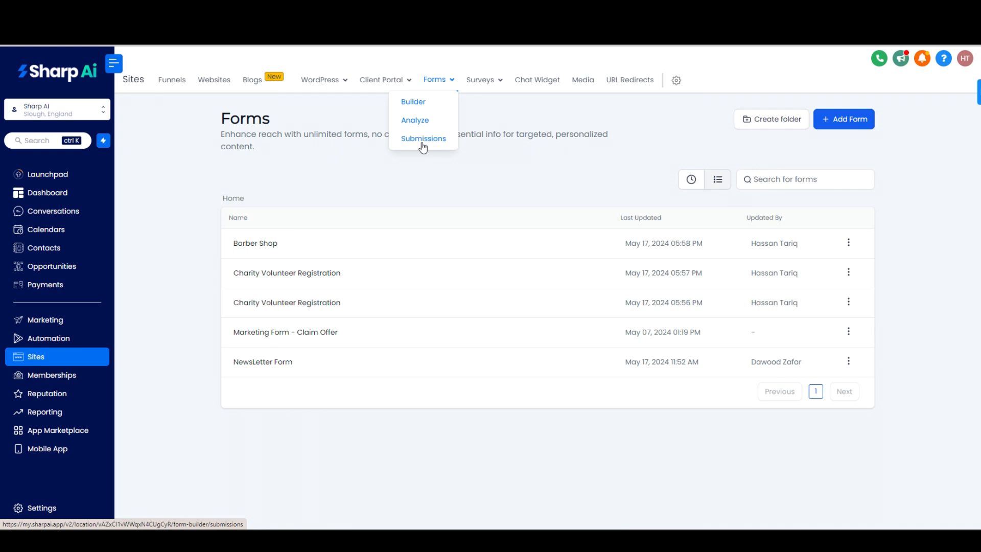
pyautogui.click(535, 82)
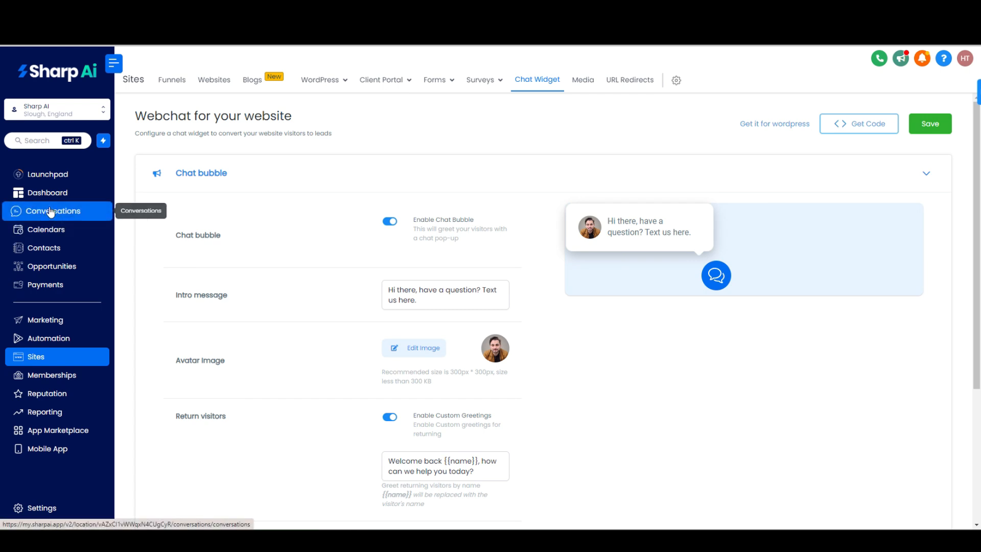
pyautogui.scroll(-4, 414, 276)
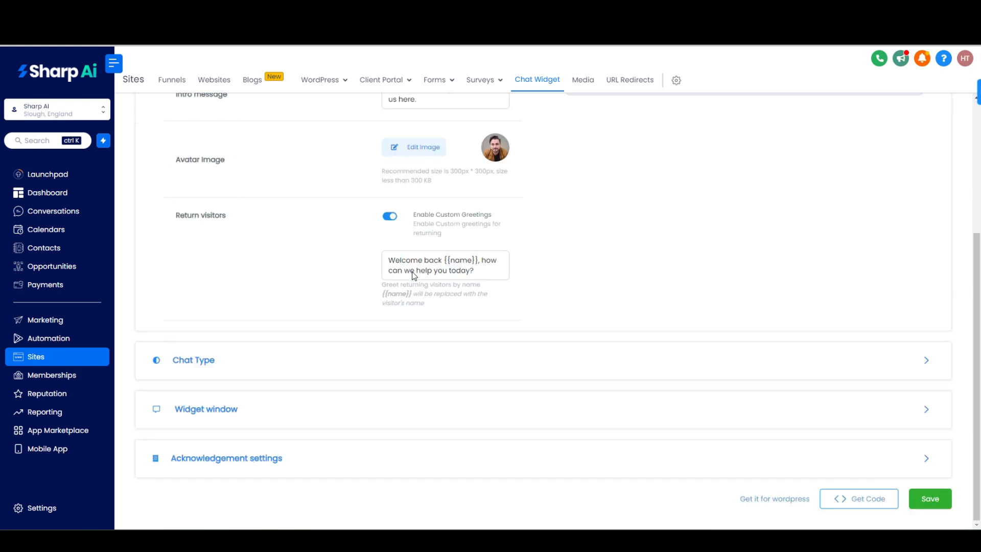
pyautogui.scroll(4, 414, 273)
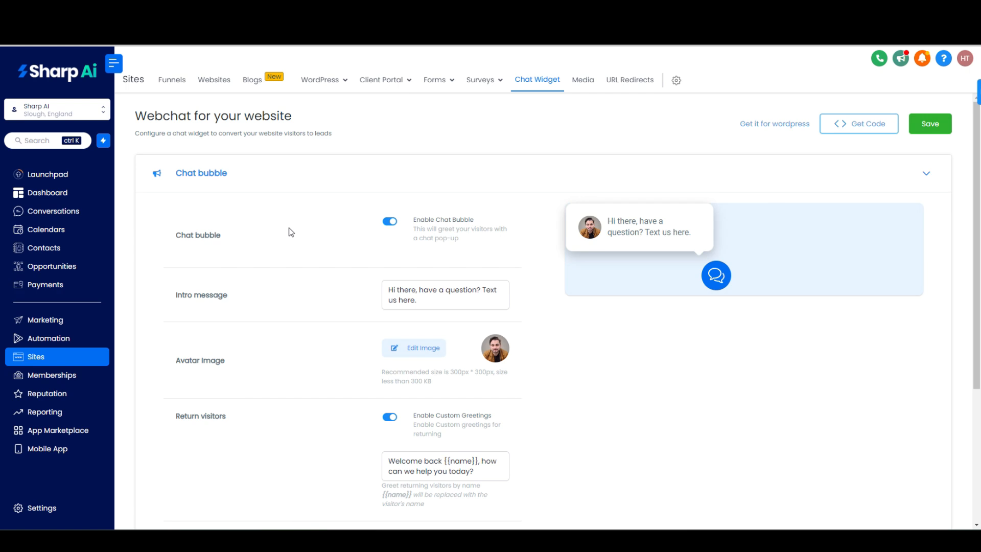
pyautogui.scroll(-4, 291, 232)
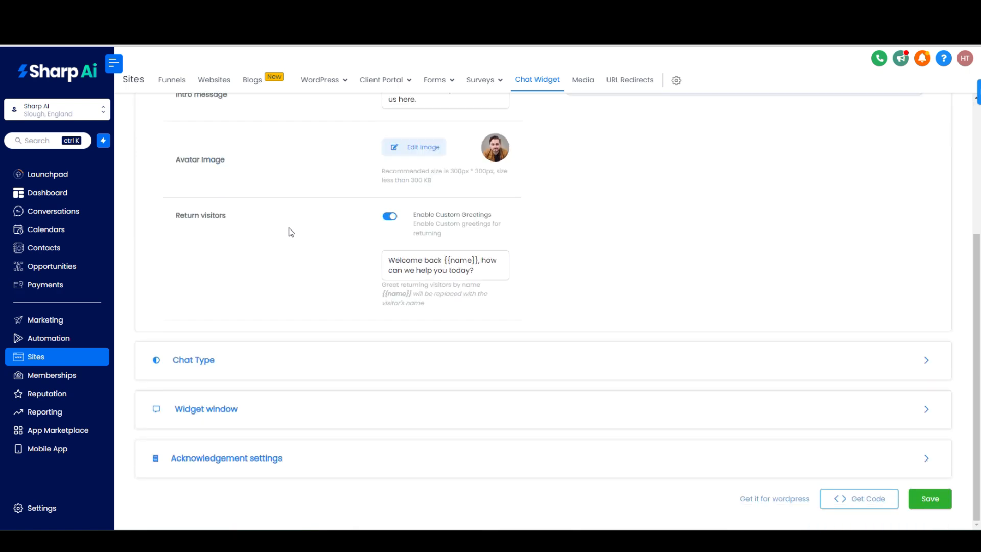
pyautogui.scroll(4, 291, 232)
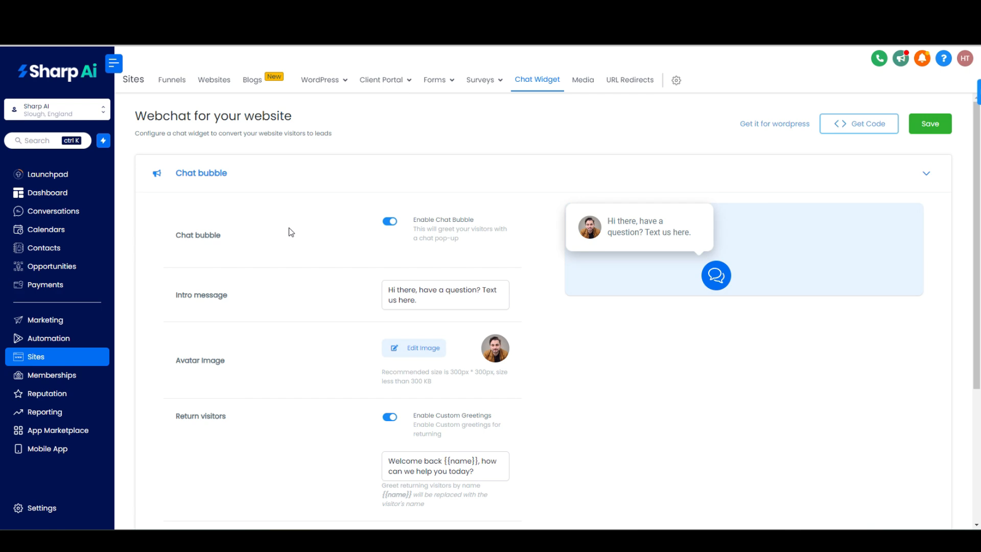
pyautogui.scroll(-4, 290, 233)
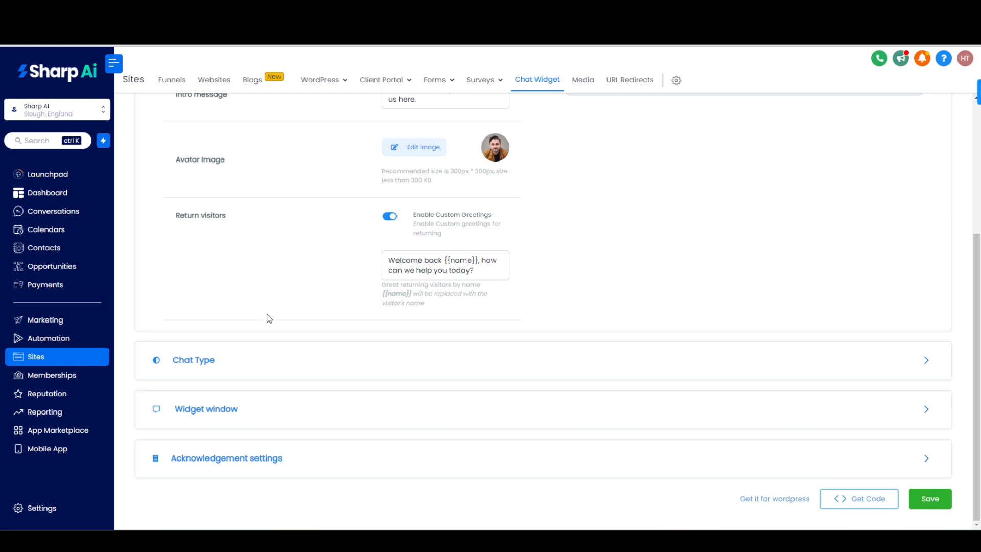
# Step: Examine the Chat Type options for SMS or email chat and live chat, and return to the chat bubble settings
pyautogui.click(276, 375)
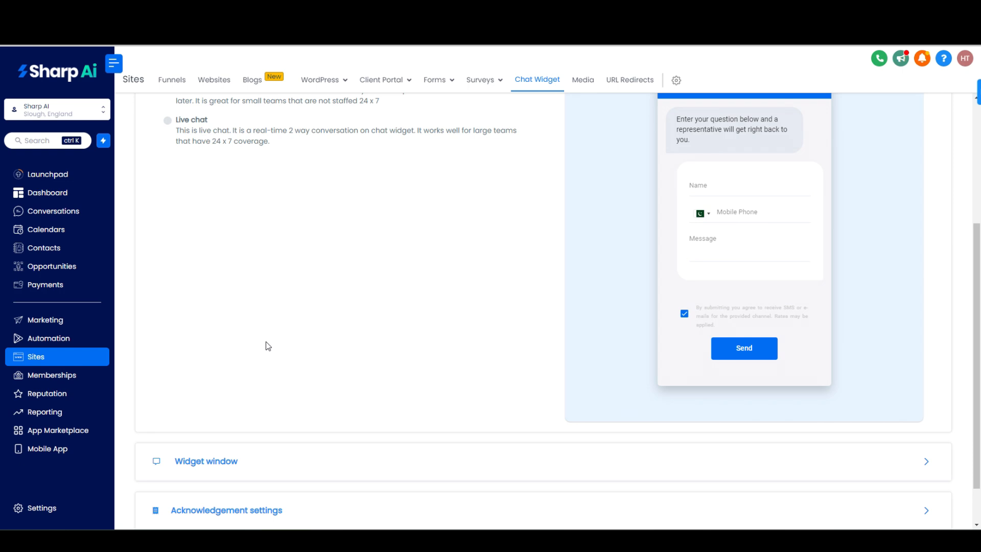
pyautogui.scroll(4, 262, 341)
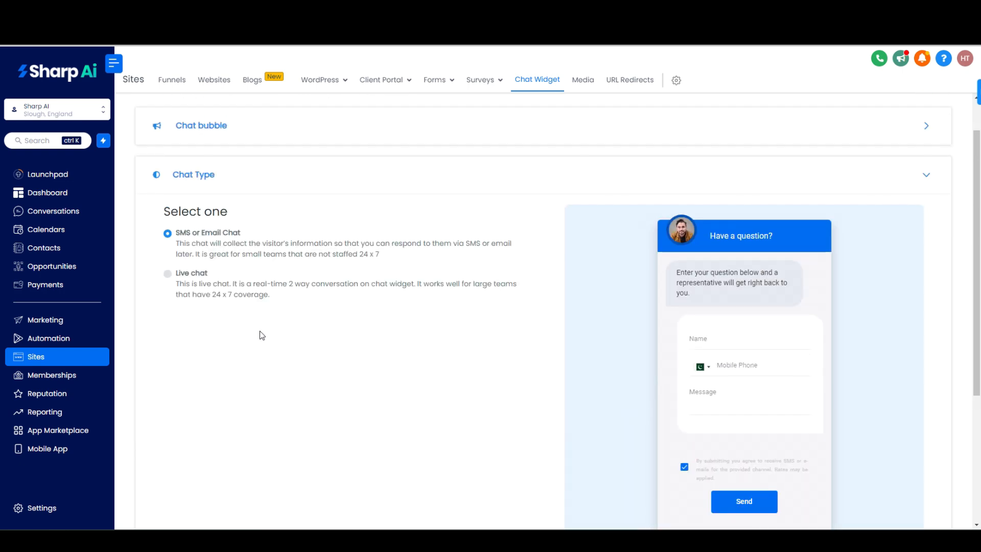
pyautogui.scroll(-5, 259, 335)
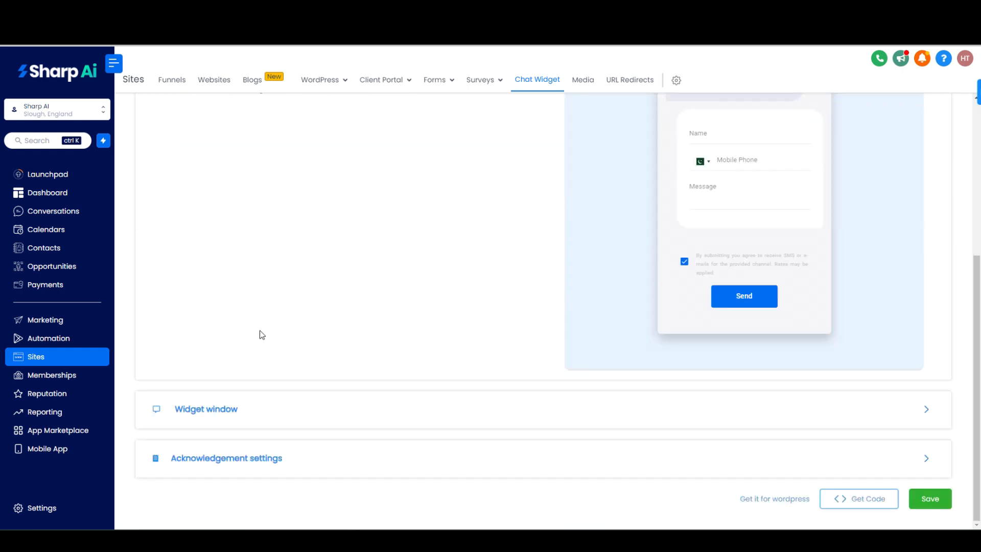
pyautogui.scroll(5, 264, 332)
pyautogui.click(268, 182)
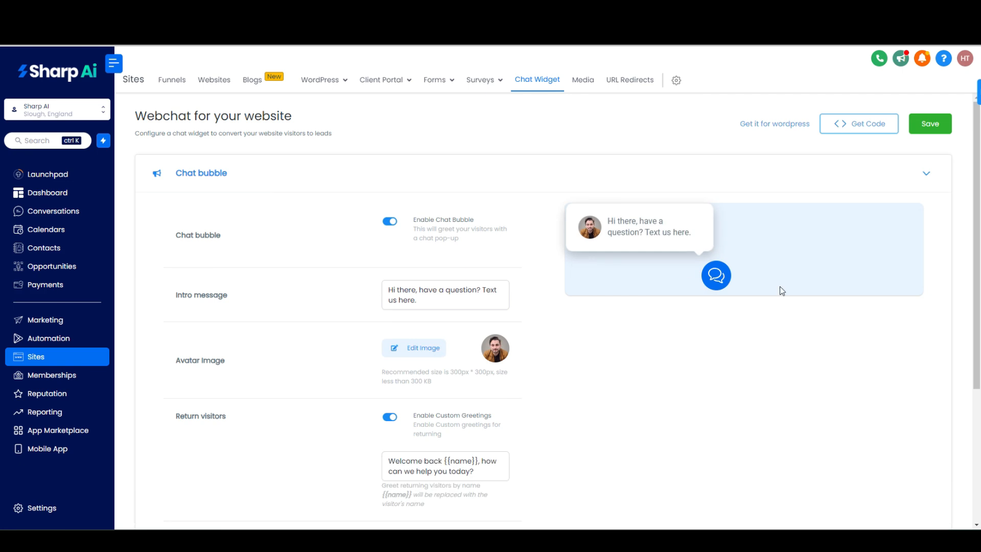
# Step: Review the chat widget's window settings, including the email field, legal message, consent checkbox, widget color, language and agency branding
pyautogui.scroll(-4, 436, 300)
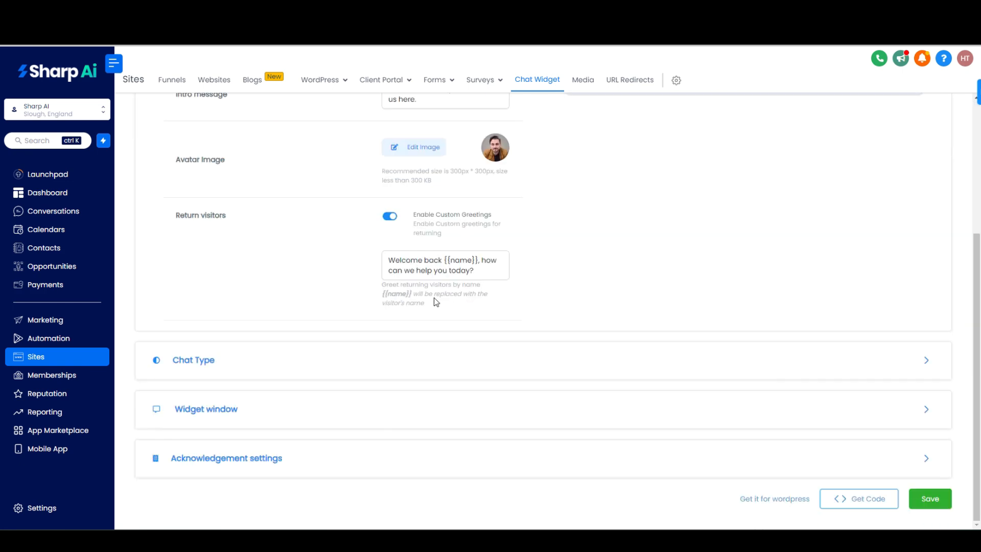
pyautogui.click(390, 406)
pyautogui.scroll(-4, 336, 304)
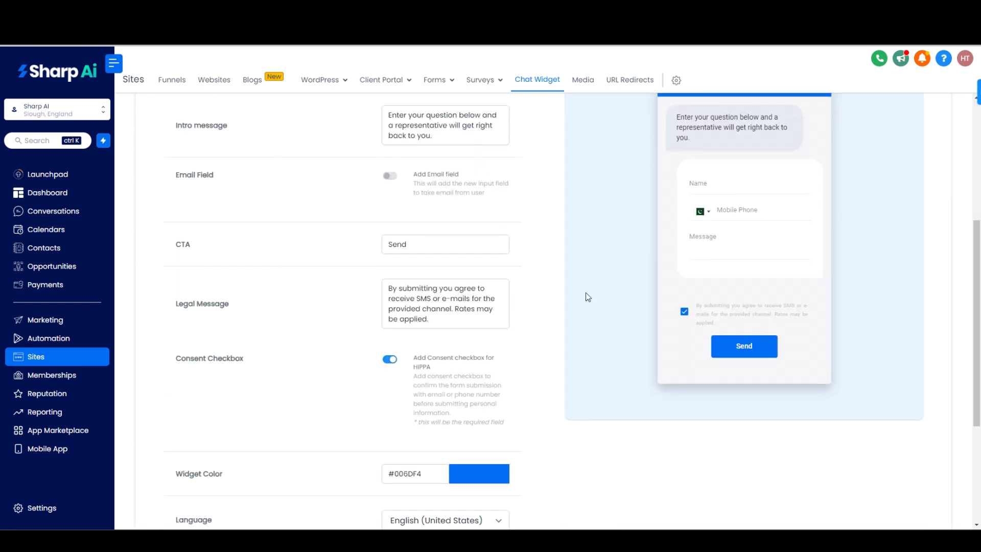
pyautogui.scroll(-4, 475, 270)
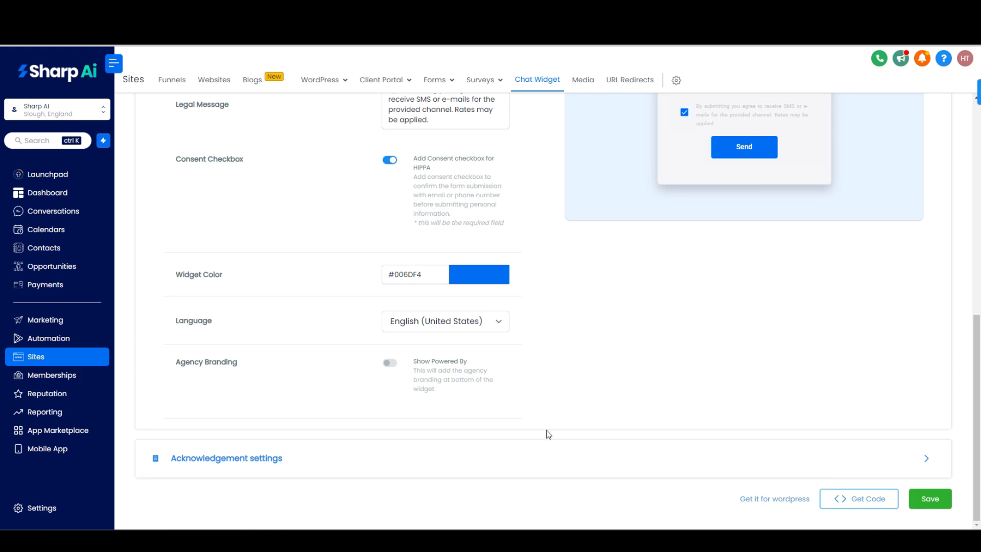
pyautogui.scroll(8, 549, 434)
# Step: View the Media page, return to the Sites area, and open the URL Redirects list
pyautogui.click(577, 80)
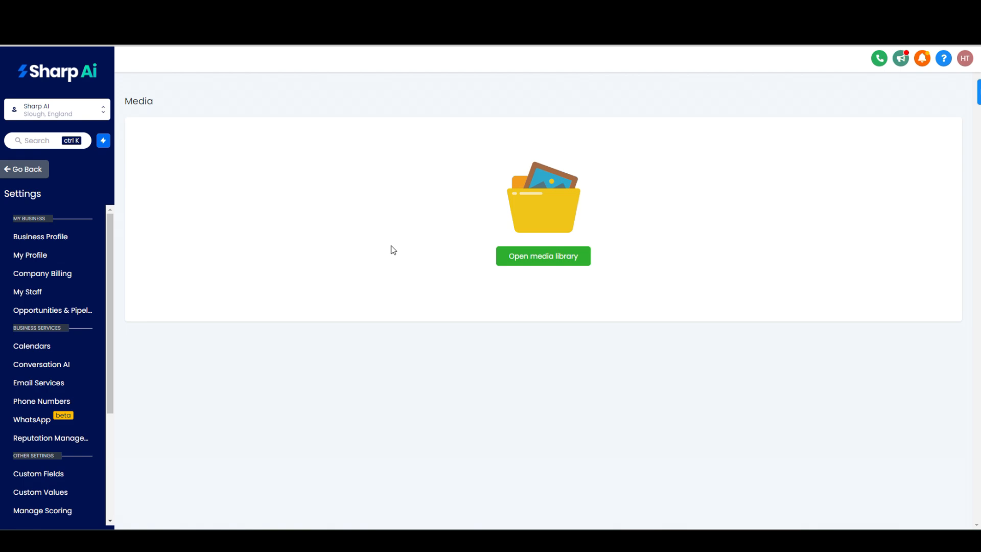
pyautogui.click(36, 174)
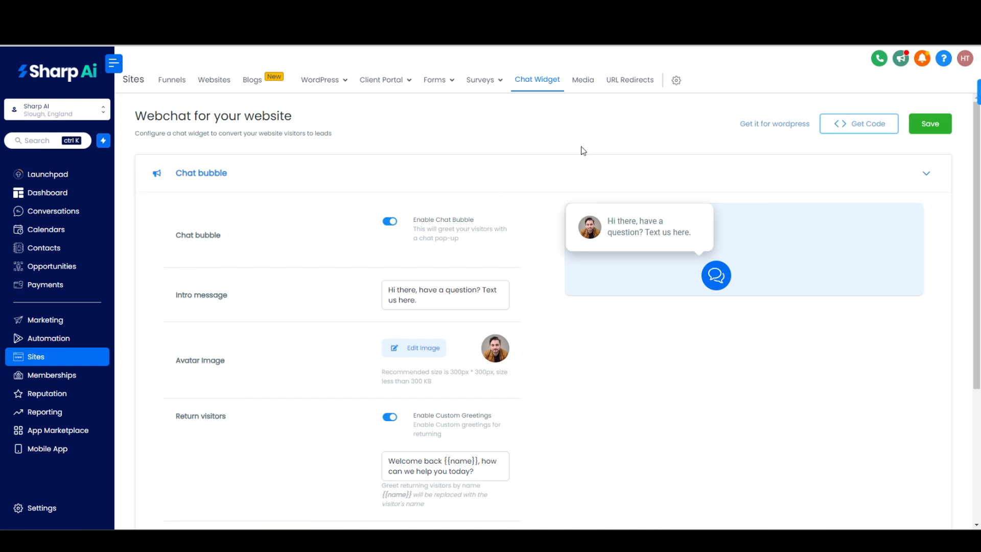
pyautogui.click(633, 90)
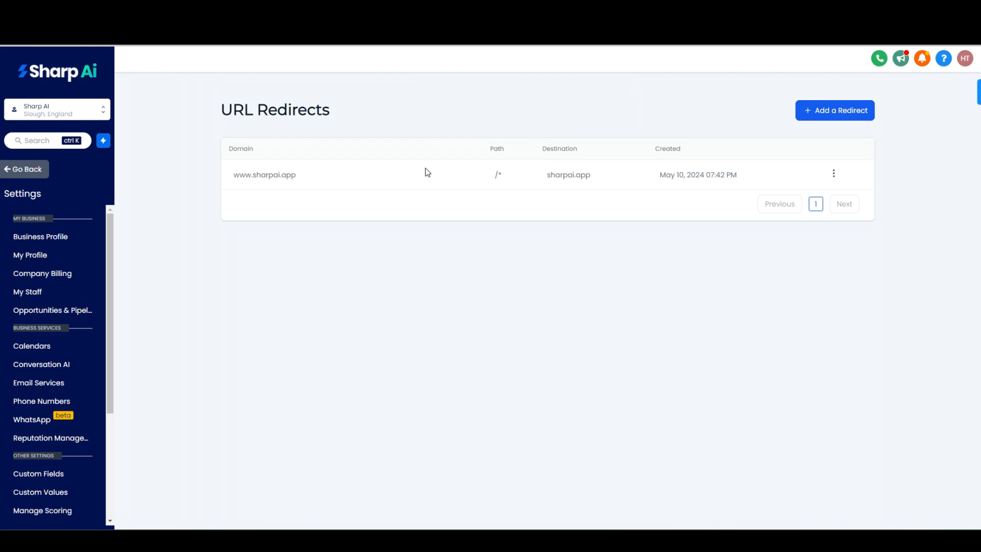
# Step: Leave the settings pages, go to the Memberships area, and view the Products and Offers pages for courses
pyautogui.click(43, 172)
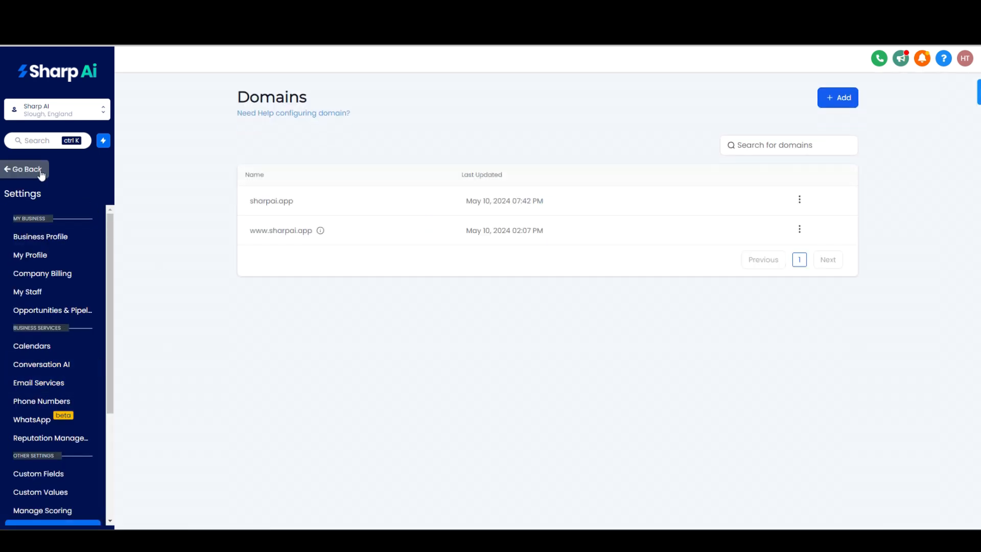
pyautogui.click(41, 172)
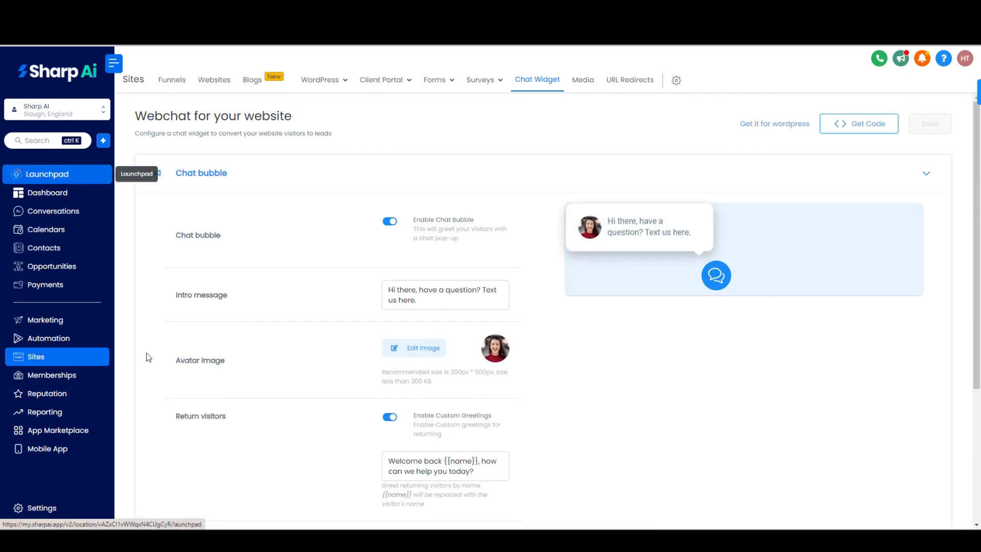
pyautogui.click(71, 378)
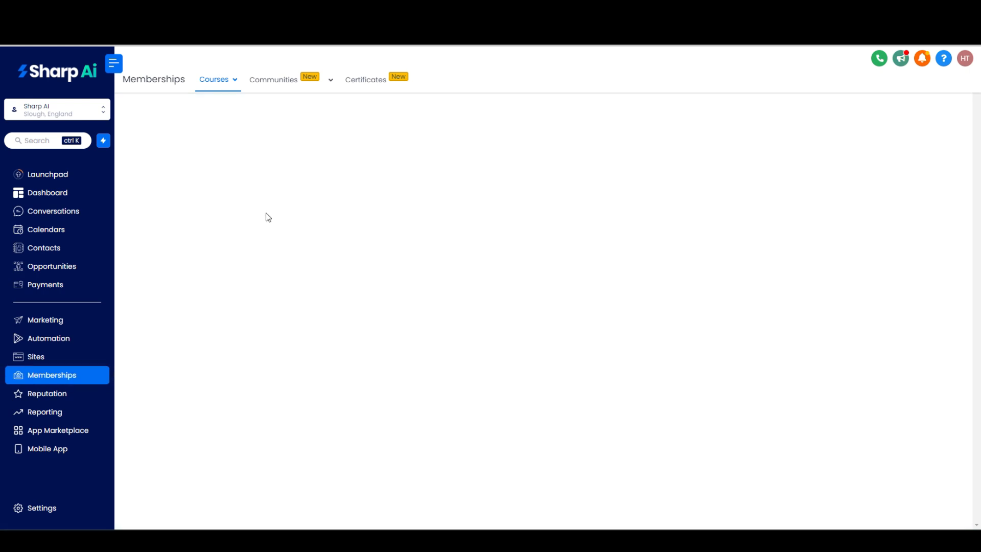
pyautogui.moveTo(217, 88)
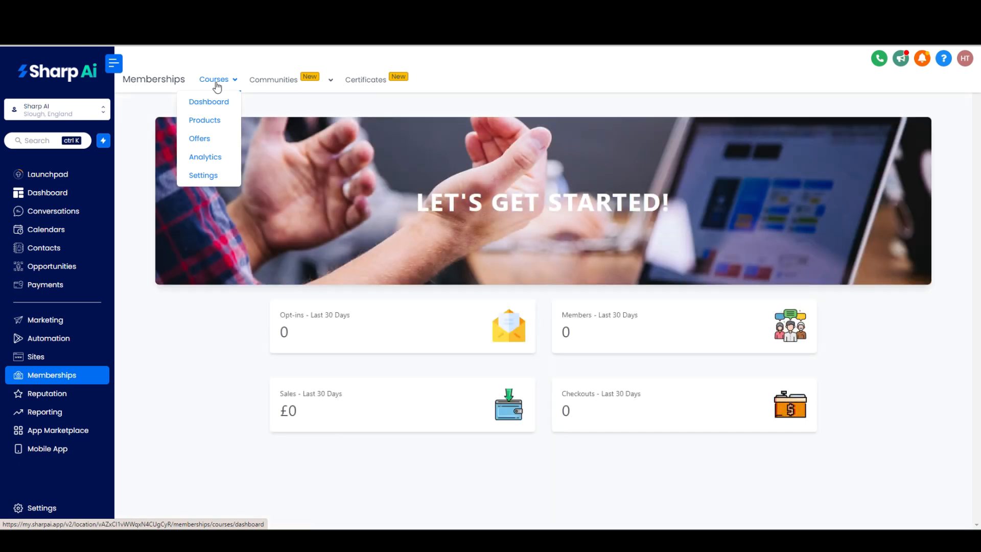
pyautogui.click(210, 126)
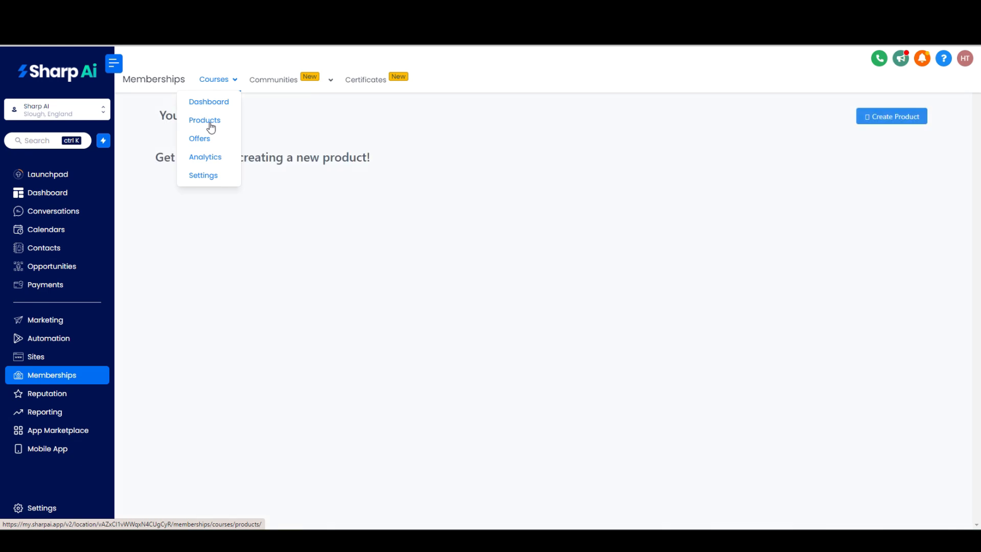
pyautogui.click(207, 143)
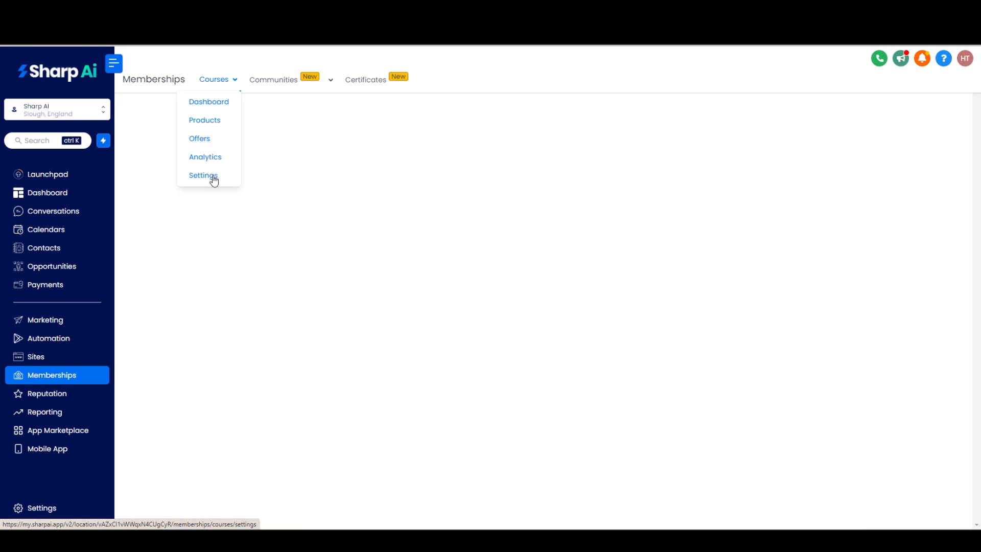
# Step: Log in to Test Group from the community groups to view its Learning section, and return to Memberships to view the Certificates page
pyautogui.moveTo(290, 83)
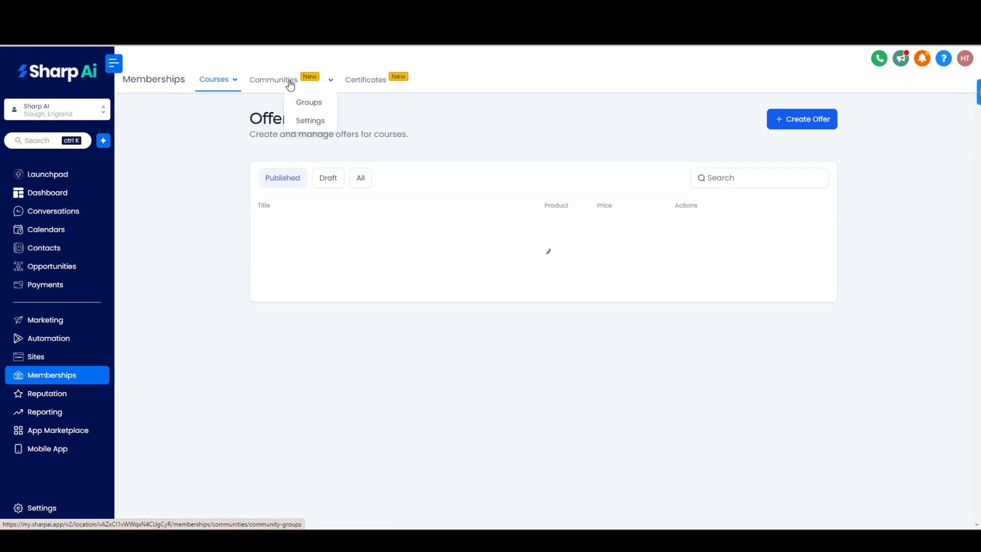
pyautogui.click(307, 108)
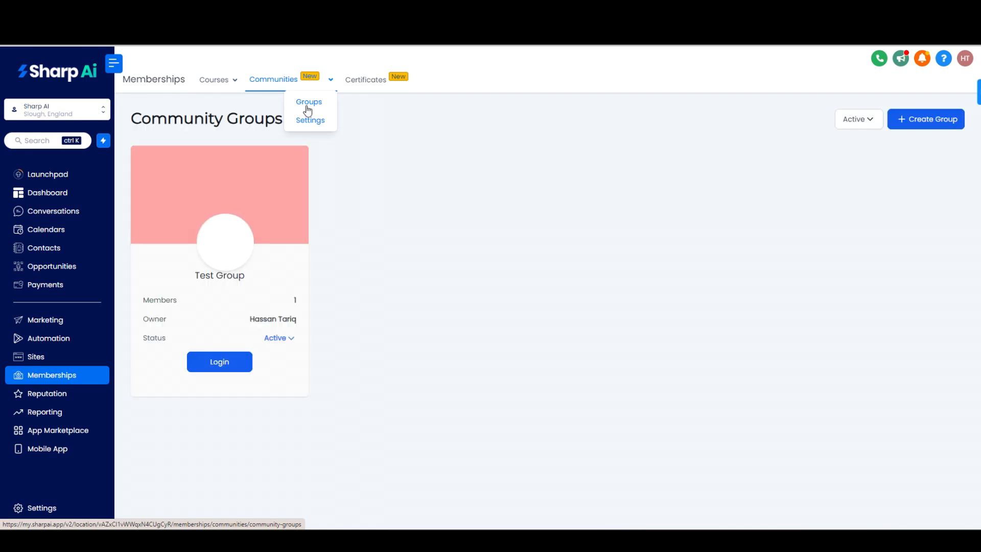
pyautogui.click(222, 364)
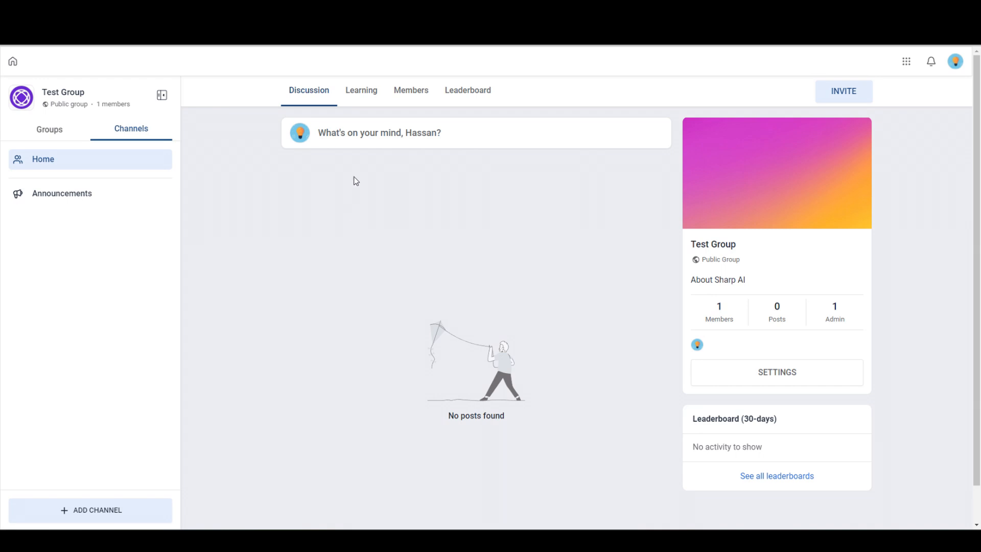
pyautogui.click(364, 95)
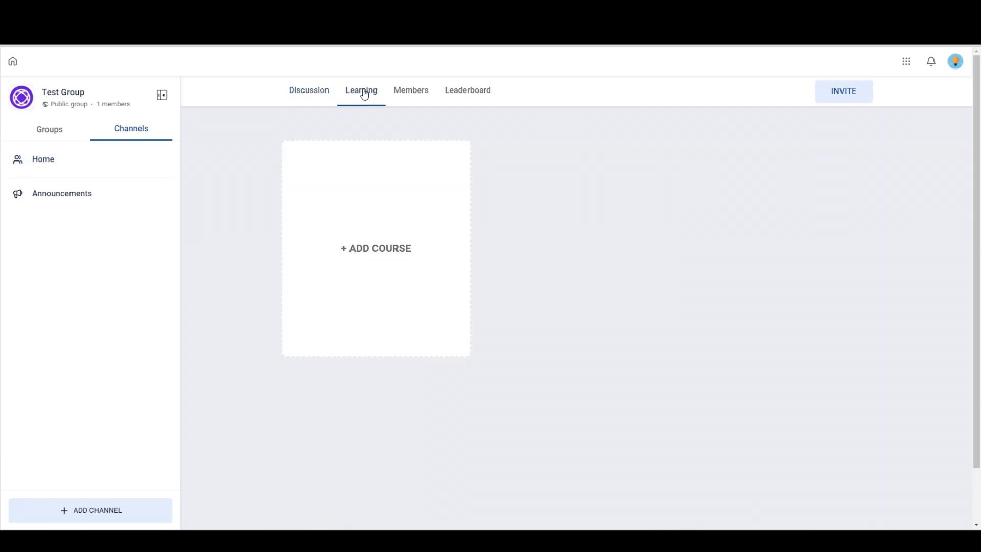
pyautogui.click(220, 9)
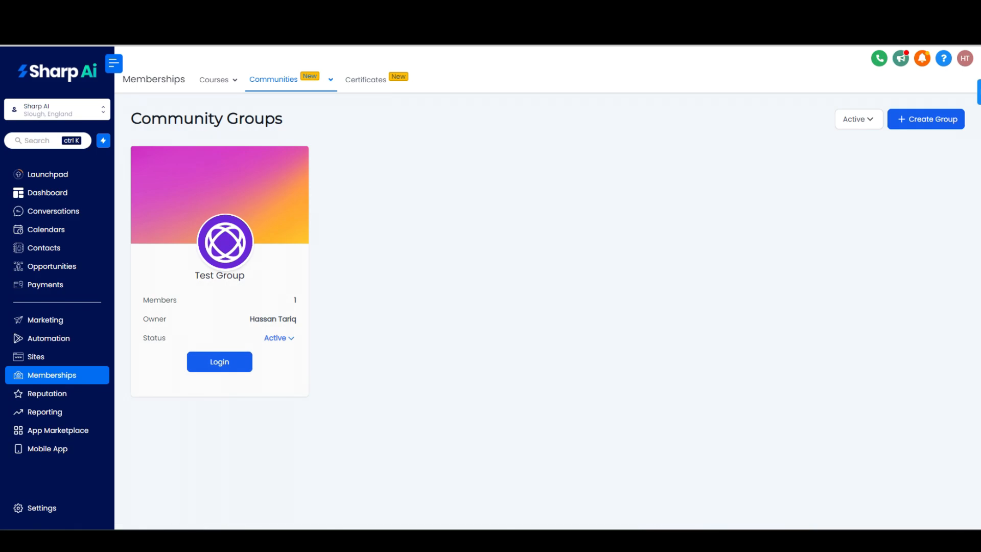
pyautogui.click(362, 88)
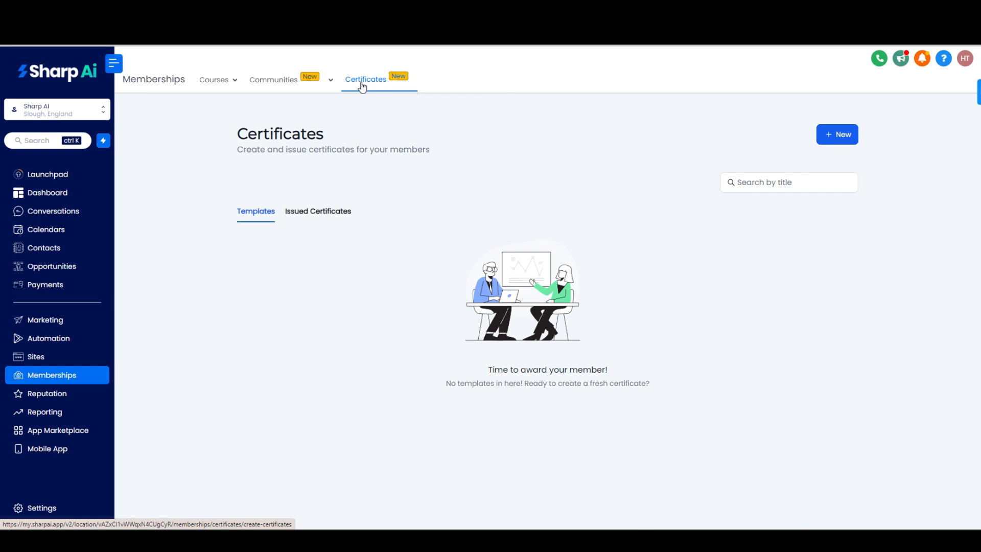
# Step: Go to the Reputation area and review its Overview page from the invites goal down to the latest reviews
pyautogui.click(75, 396)
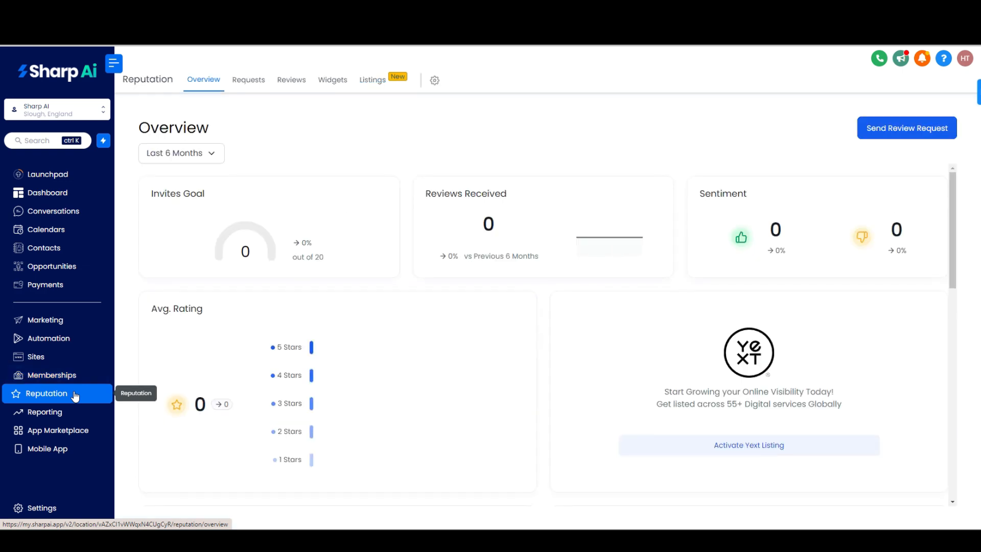
pyautogui.scroll(-5, 432, 314)
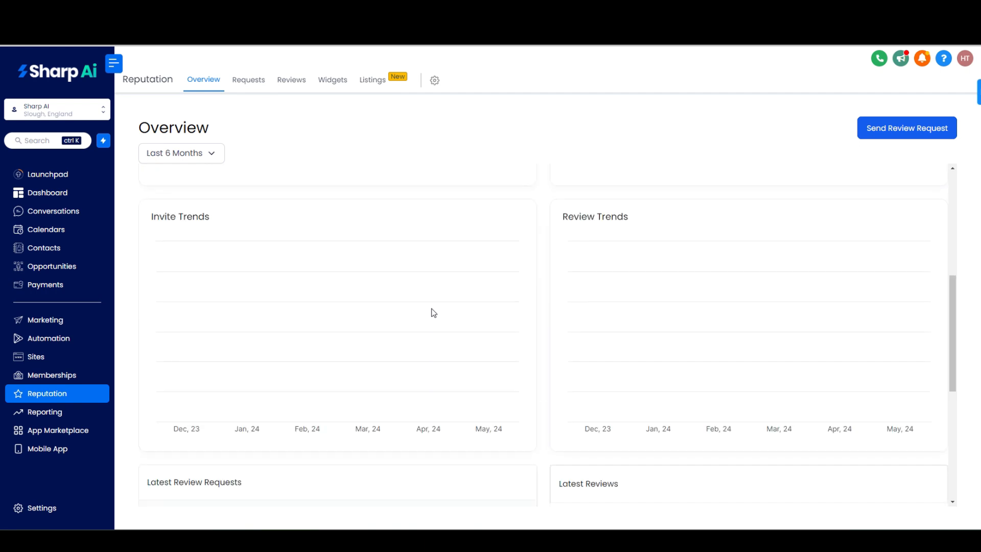
pyautogui.scroll(5, 431, 312)
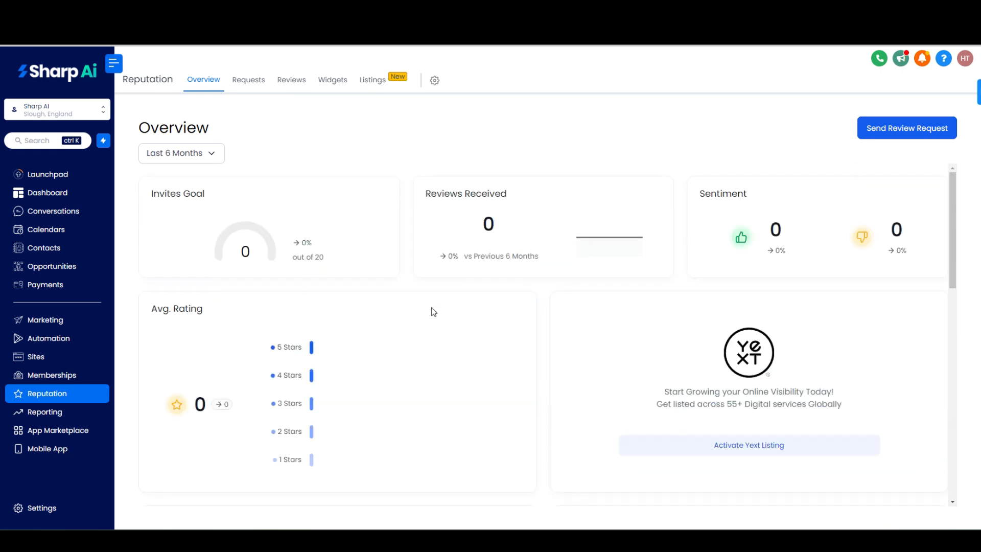
pyautogui.scroll(-10, 304, 273)
pyautogui.scroll(10, 412, 299)
# Step: View the Reputation area's Requests, Reviews, Widgets and Listings pages, including the saved widgets and widget templates
pyautogui.click(255, 82)
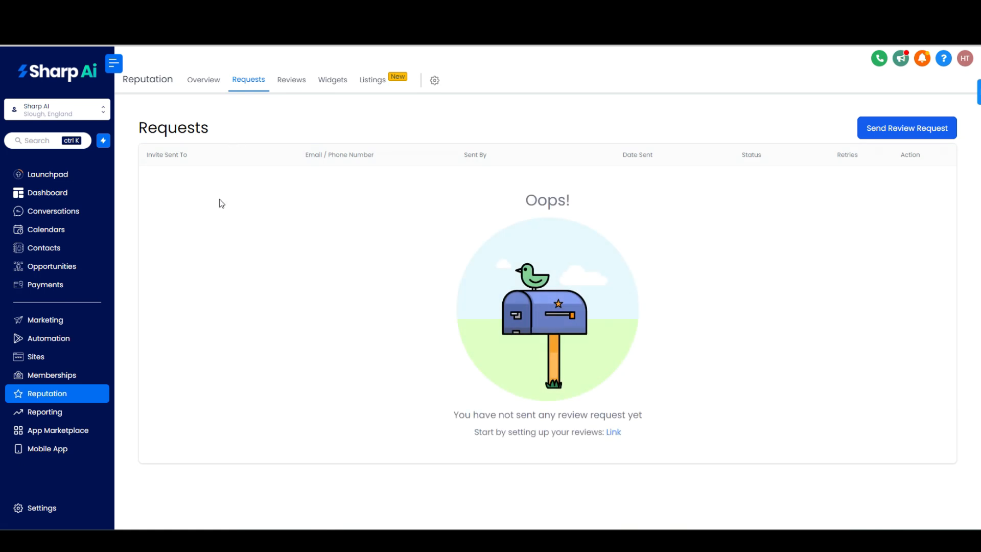
pyautogui.click(291, 91)
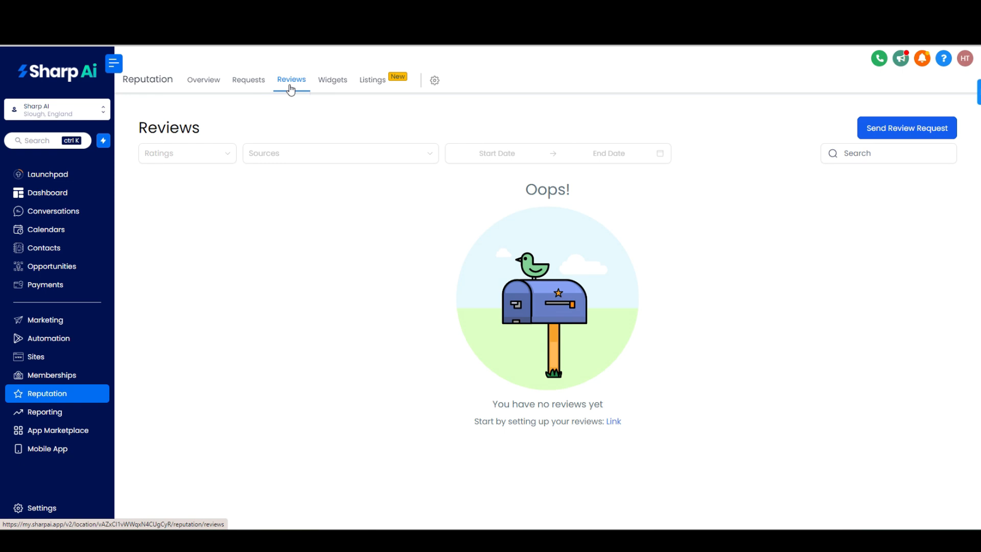
pyautogui.click(346, 88)
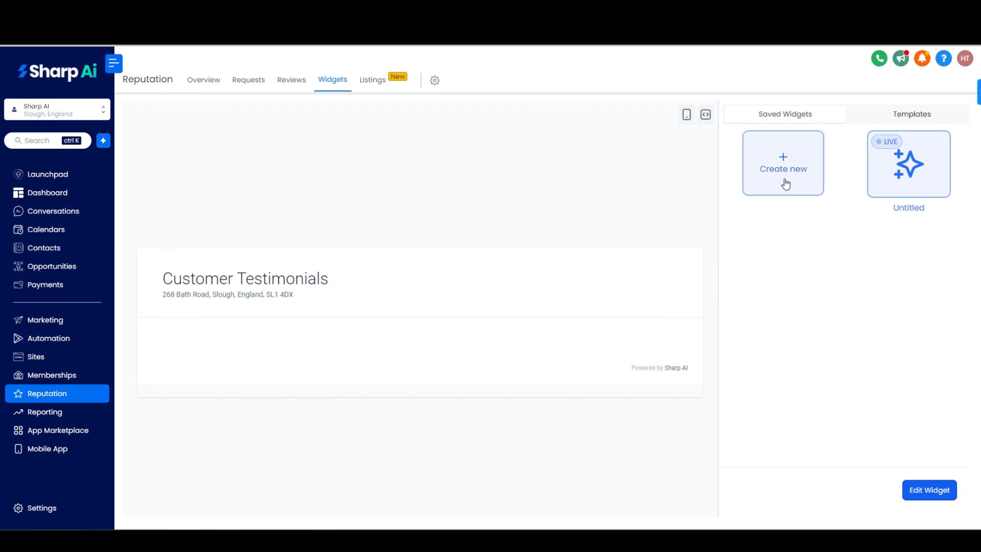
pyautogui.click(891, 113)
pyautogui.click(823, 116)
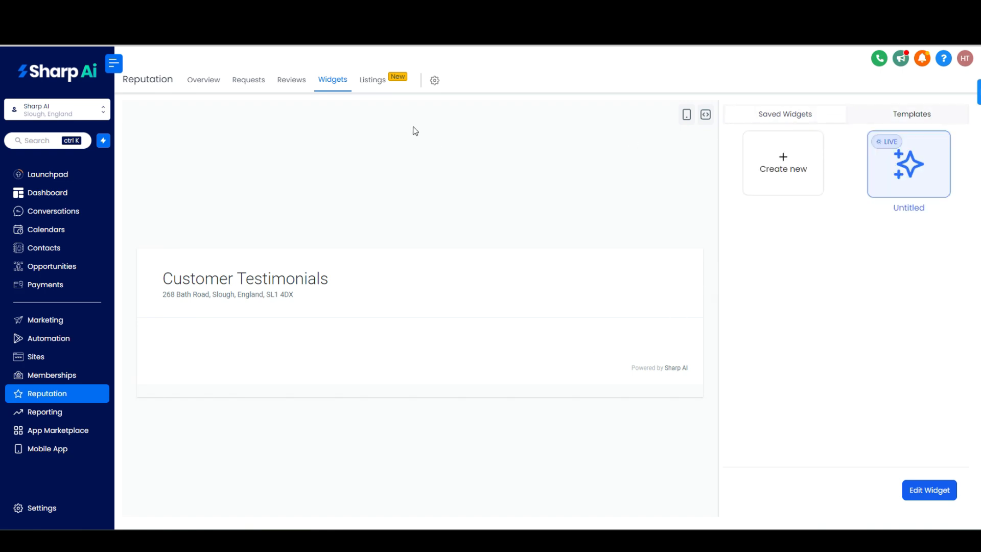
pyautogui.click(381, 82)
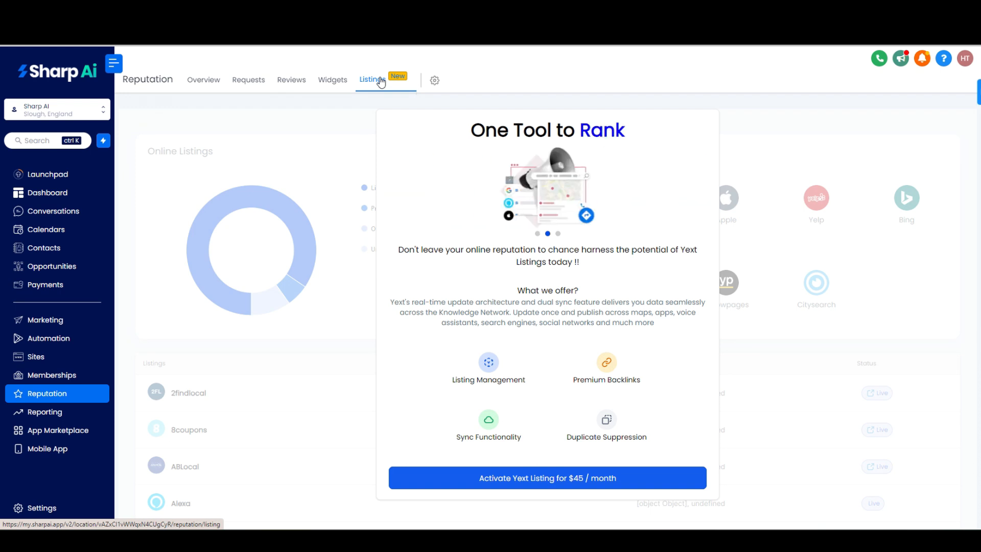
# Step: Go to the Reporting area and review the Google Ads and Facebook Ads reports with their metrics and campaign tables
pyautogui.click(65, 414)
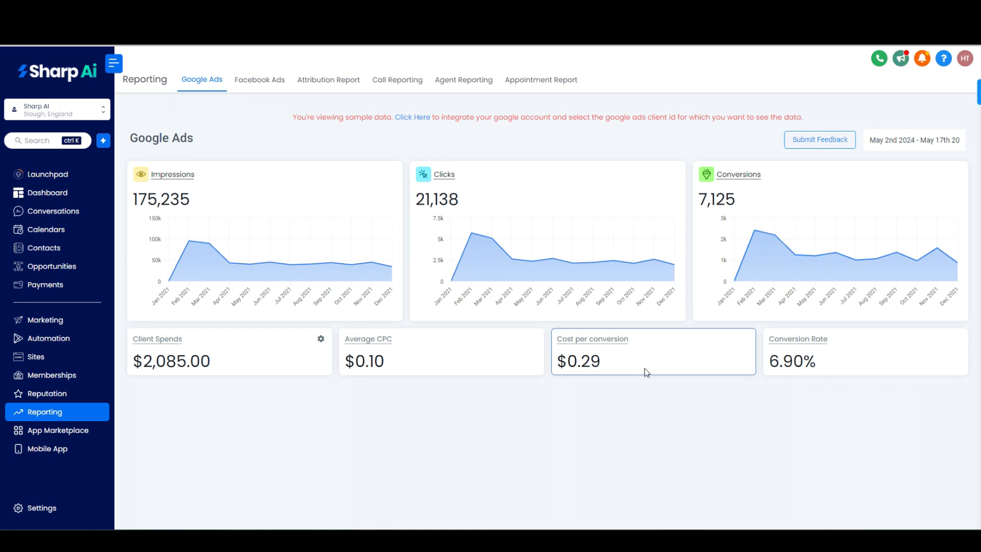
pyautogui.scroll(-2, 245, 235)
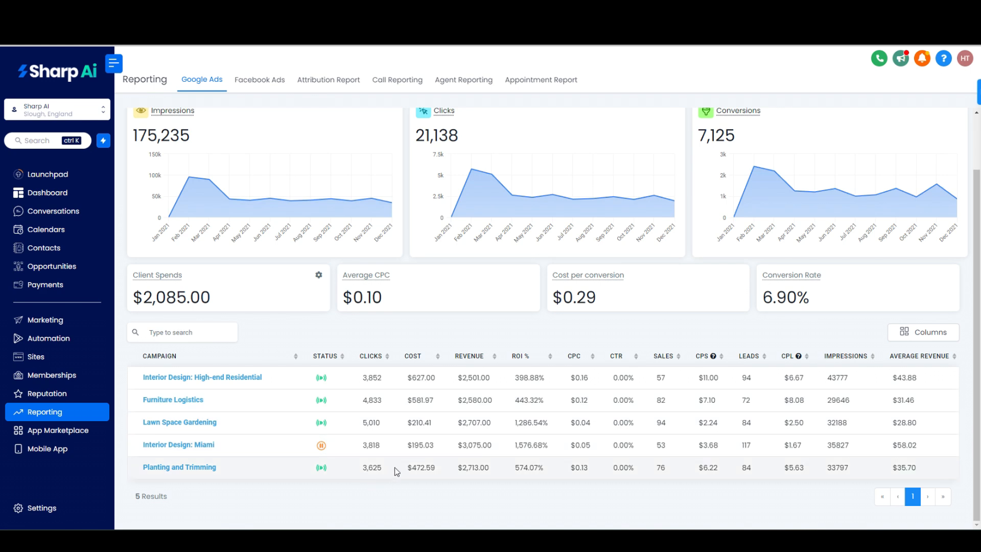
pyautogui.scroll(2, 398, 468)
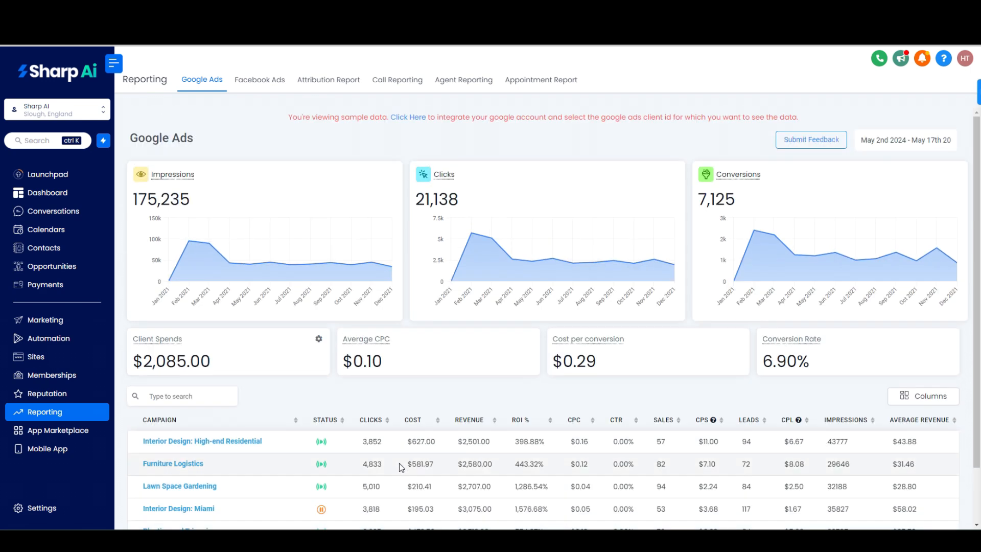
pyautogui.click(264, 86)
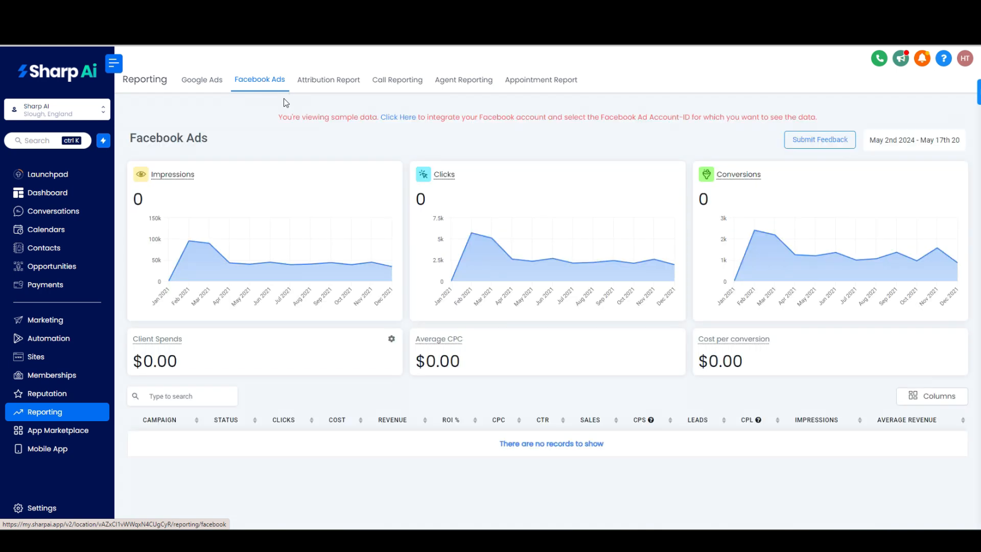
pyautogui.scroll(-2, 365, 154)
pyautogui.scroll(1, 374, 164)
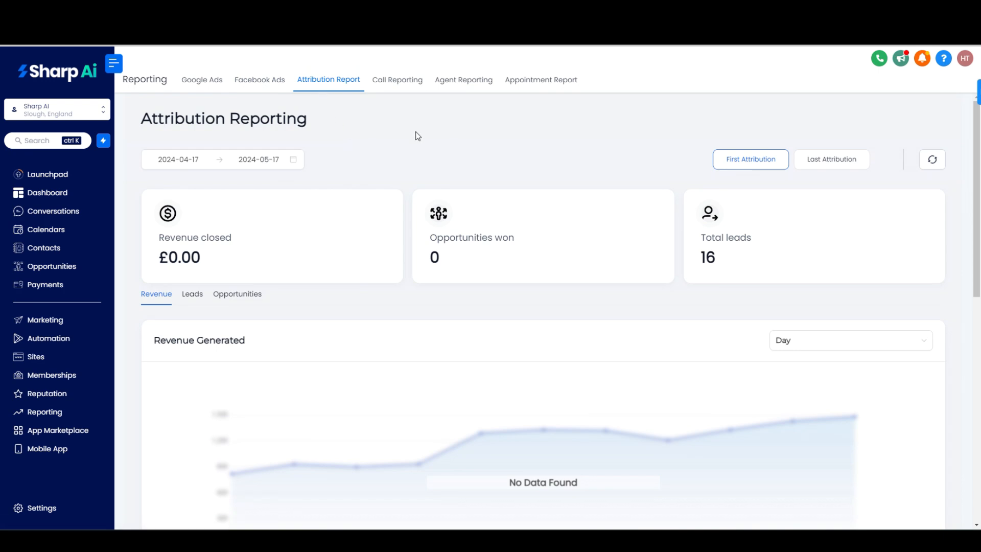
# Step: Review the Attribution Report from its revenue and lead figures down to the page visit events table
pyautogui.scroll(-10, 378, 278)
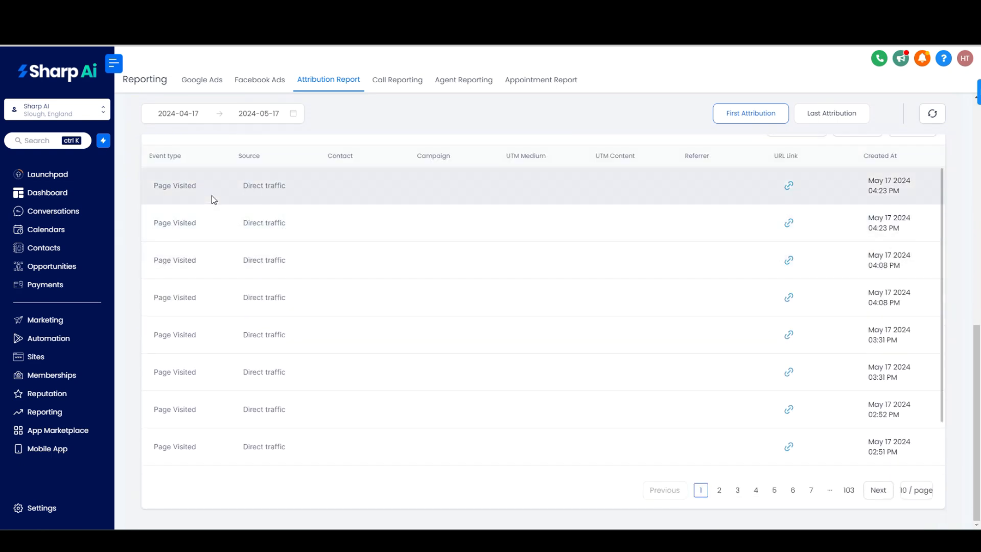
pyautogui.scroll(10, 223, 201)
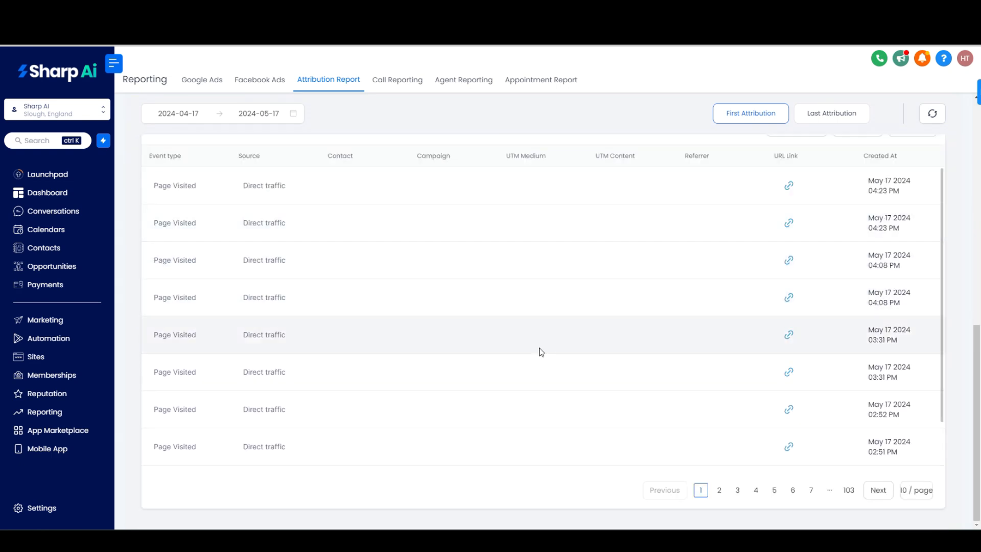
pyautogui.scroll(2, 553, 352)
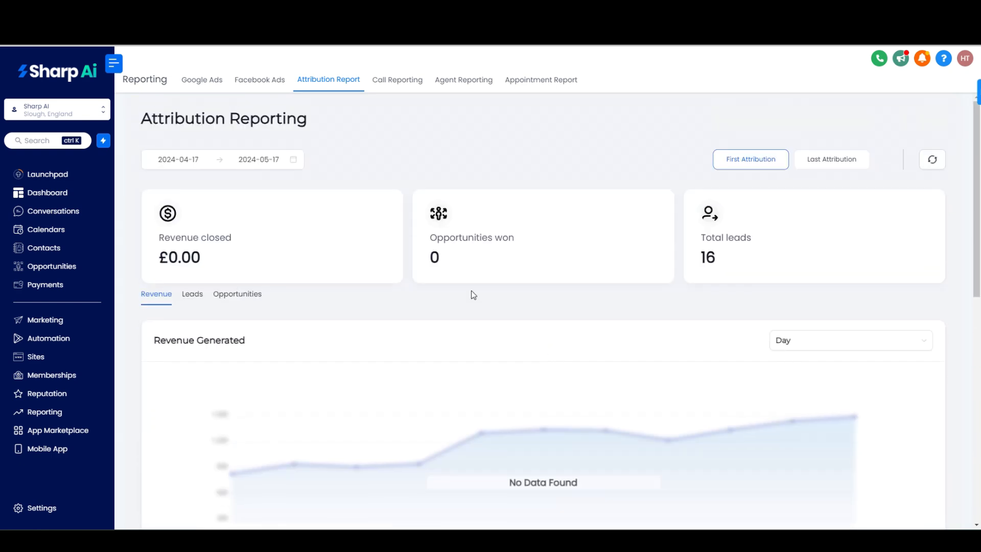
# Step: Review the Call Reporting page, including the call status charts, top call sources, and the outgoing and incoming views
pyautogui.click(406, 88)
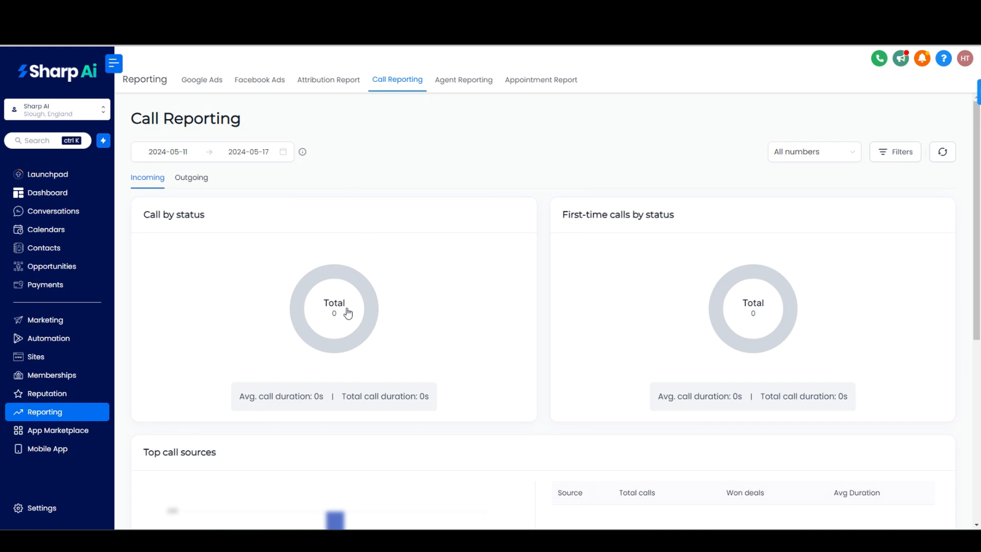
pyautogui.scroll(-5, 716, 353)
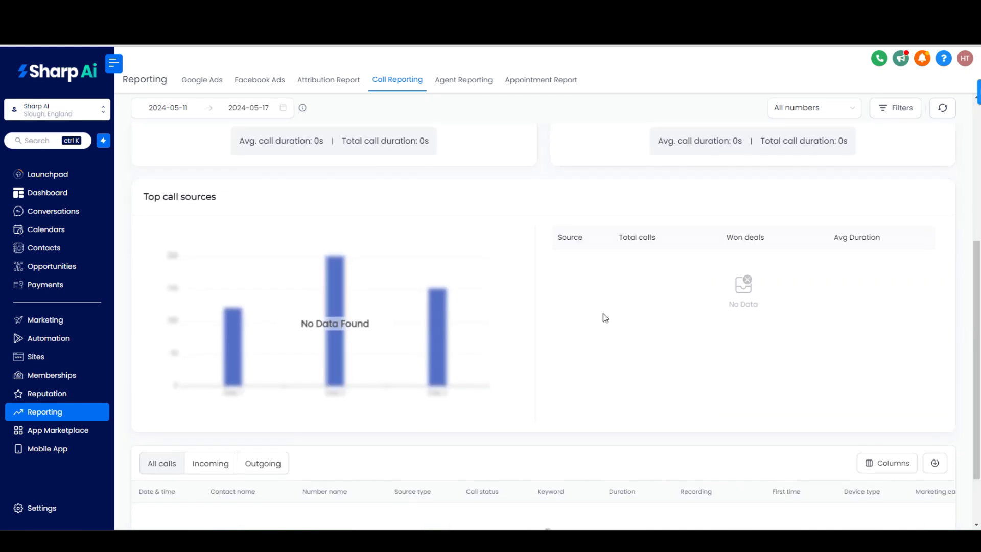
pyautogui.scroll(5, 664, 475)
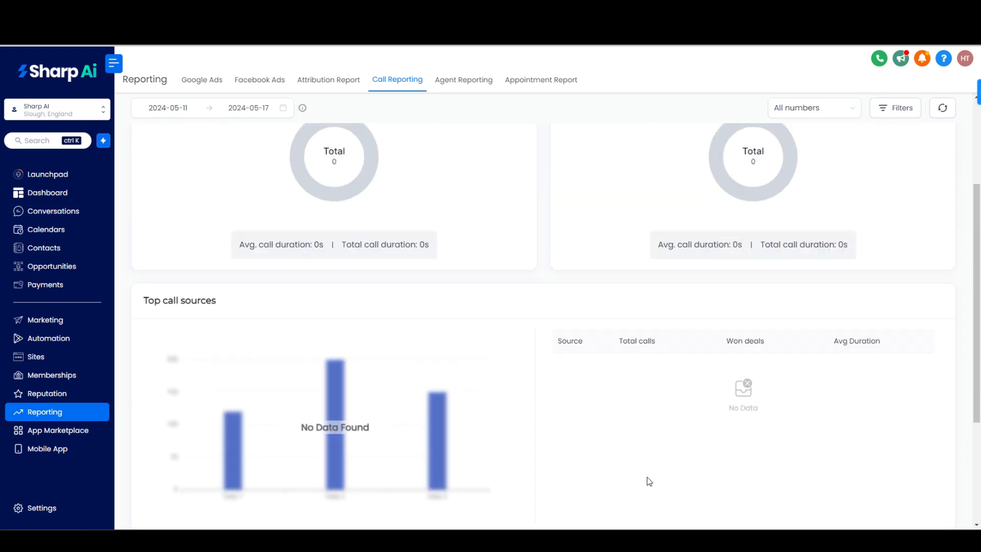
pyautogui.click(184, 180)
pyautogui.click(154, 180)
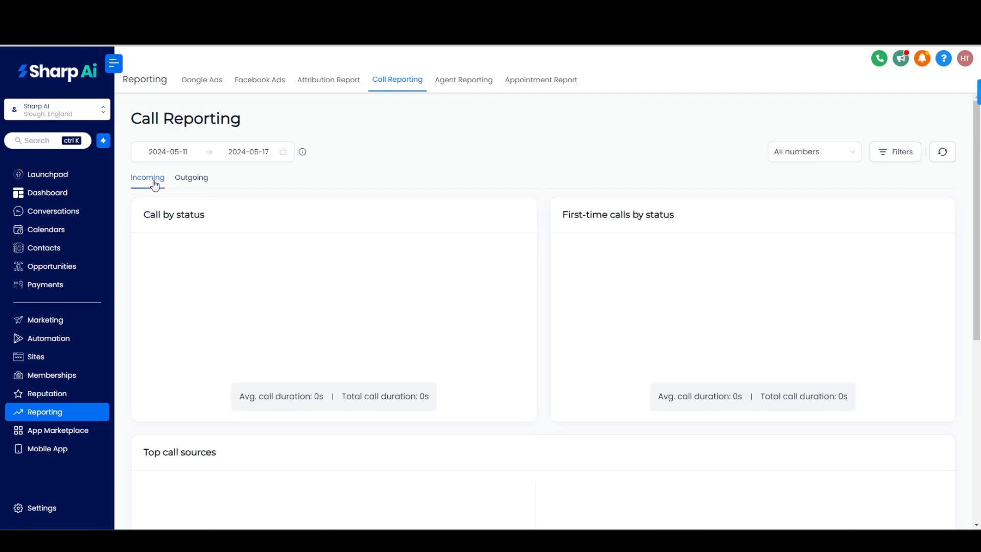
# Step: Check the call report's filter options without applying any, and open the Agent Reporting page
pyautogui.click(895, 151)
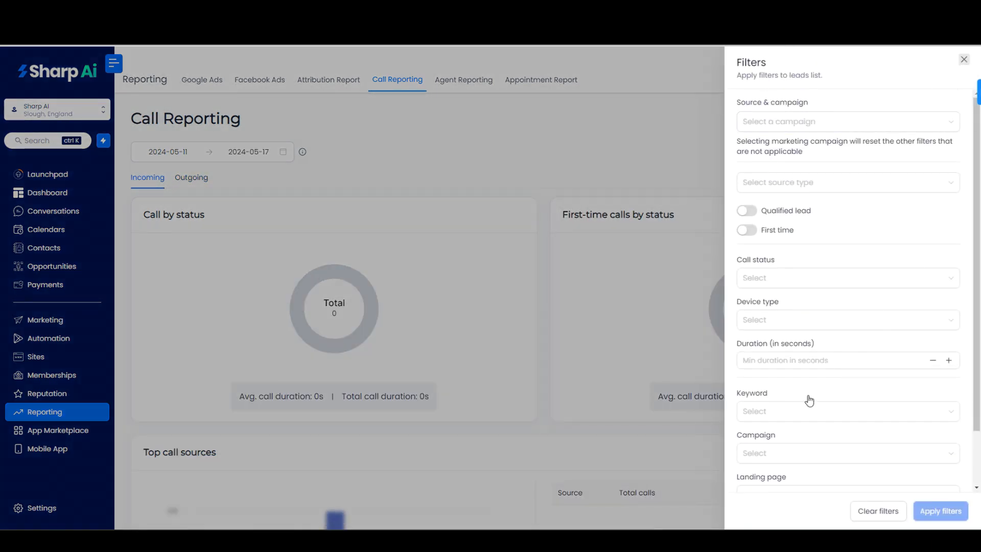
pyautogui.click(647, 181)
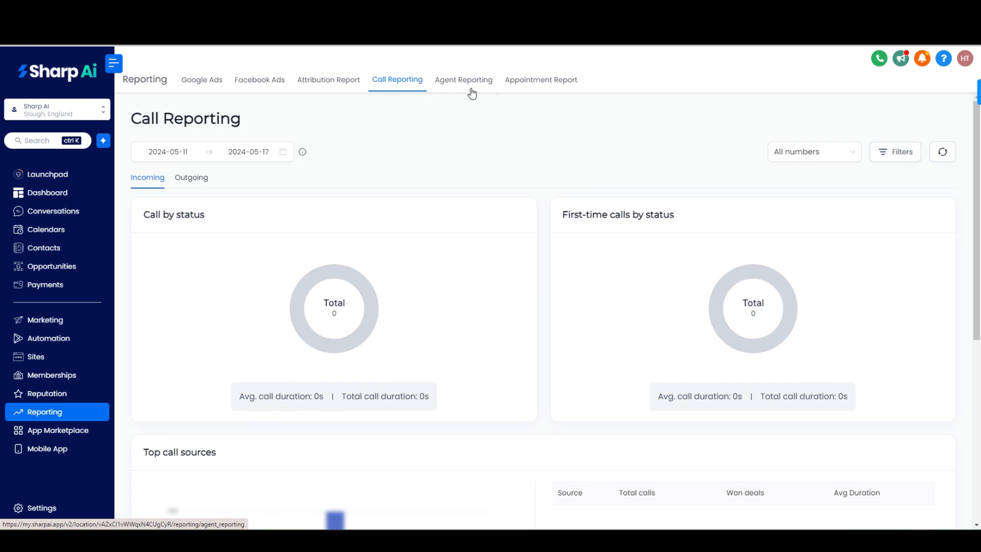
pyautogui.click(472, 93)
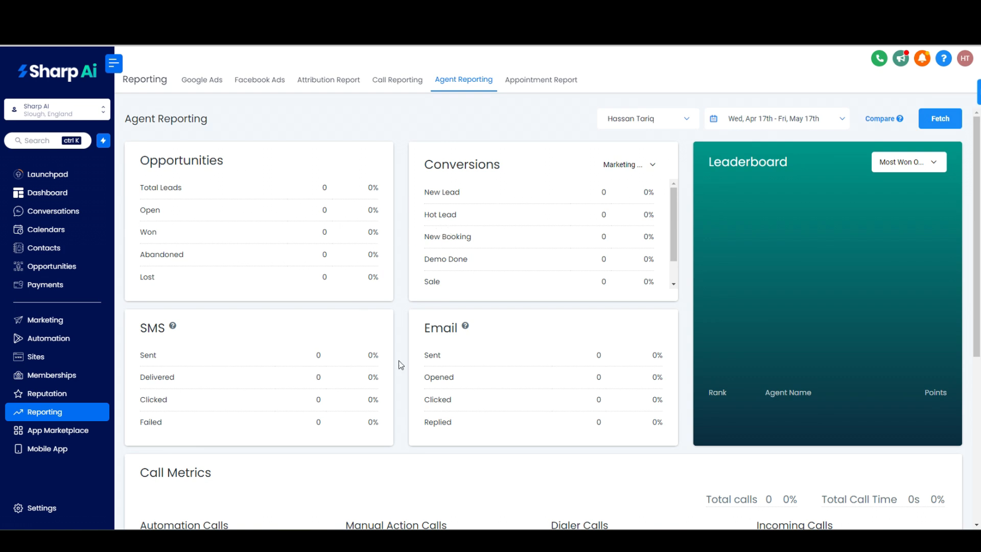
# Step: Review the Agent Reporting page down to its call metrics and efficiency figures, and look over the Appointment Report
pyautogui.scroll(-5, 495, 361)
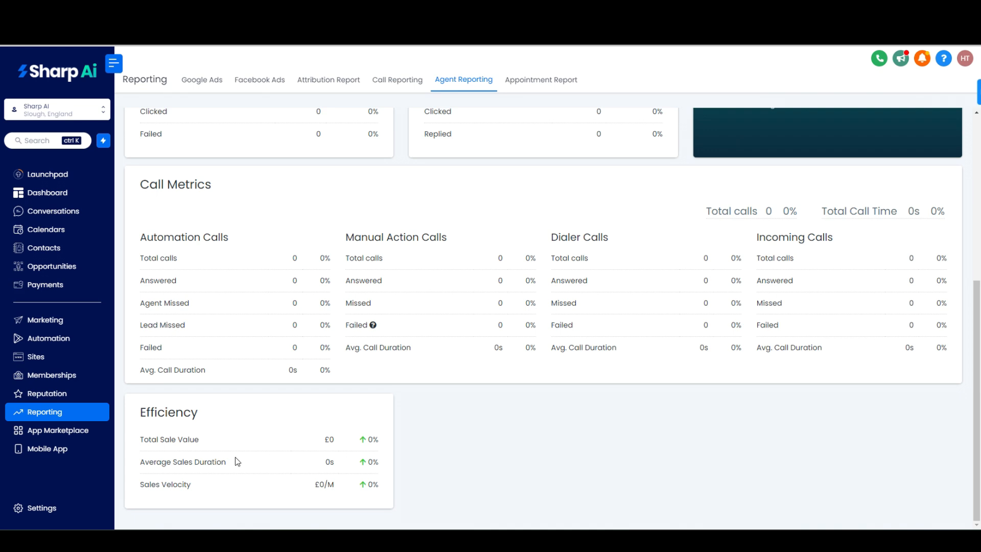
pyautogui.scroll(1, 590, 523)
pyautogui.scroll(10, 562, 307)
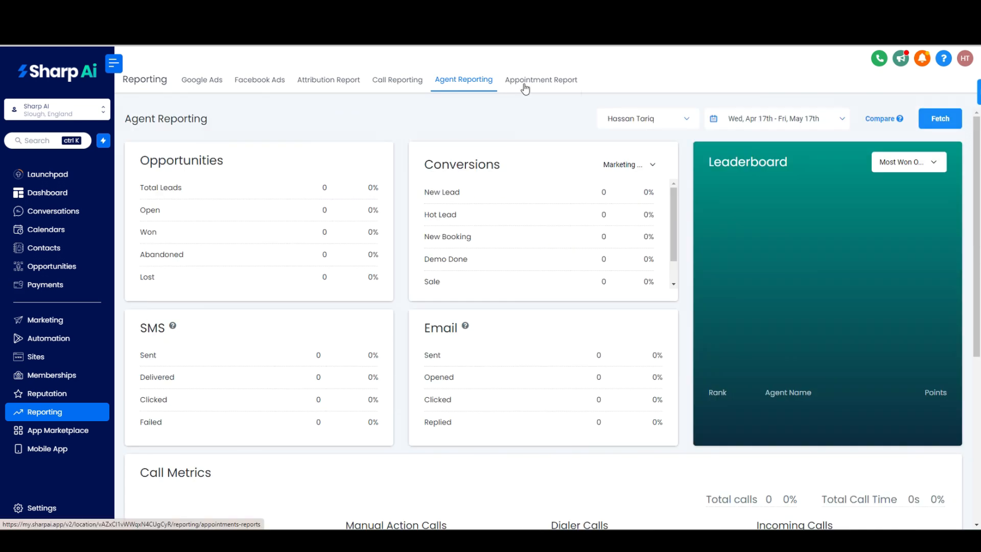
pyautogui.click(526, 88)
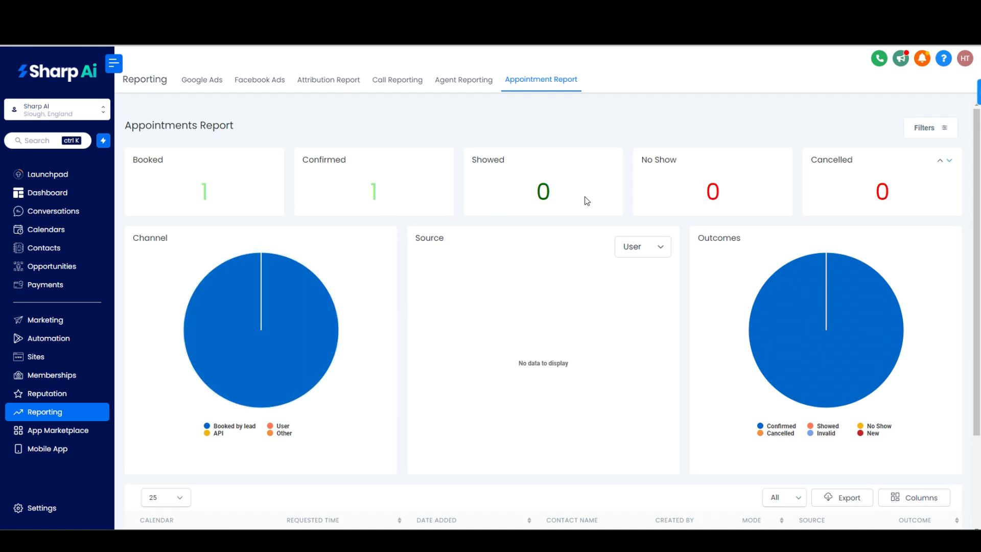
pyautogui.scroll(-2, 625, 308)
pyautogui.scroll(2, 625, 308)
# Step: Go to the App Marketplace and browse to the second page of available apps
pyautogui.click(43, 439)
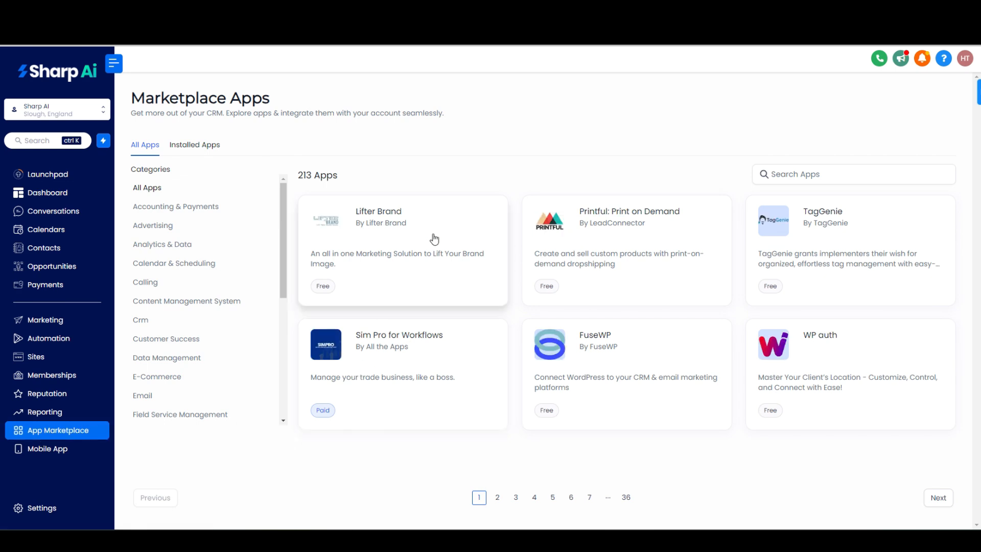
pyautogui.click(930, 505)
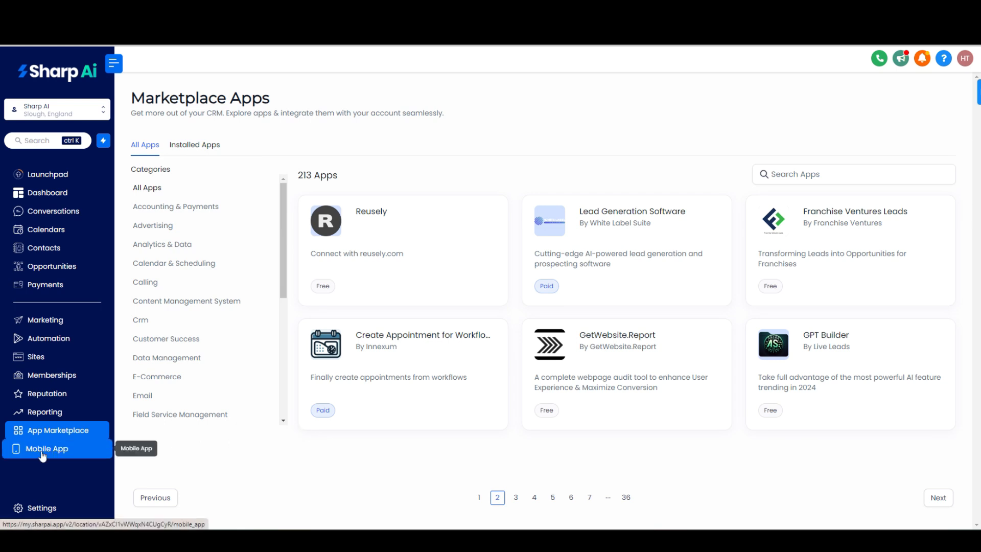
# Step: Open the My Staff settings, start adding an employee, and review the form's user info and signature fields
pyautogui.click(45, 511)
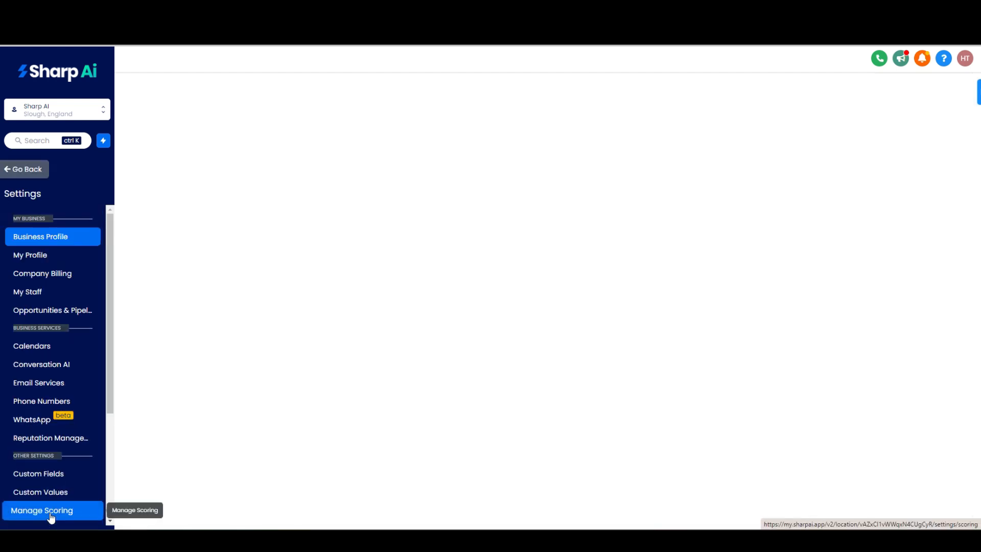
pyautogui.click(53, 291)
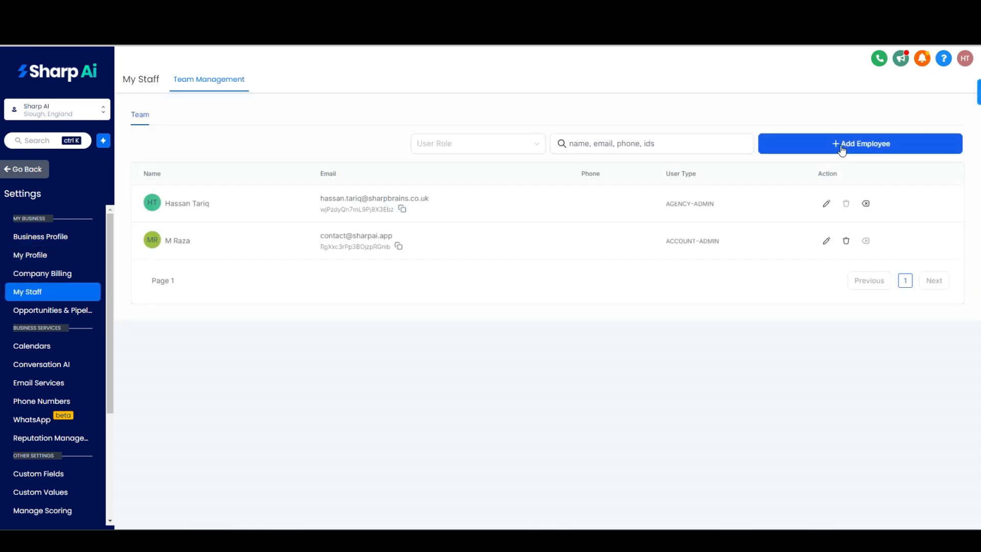
pyautogui.click(842, 145)
pyautogui.click(532, 327)
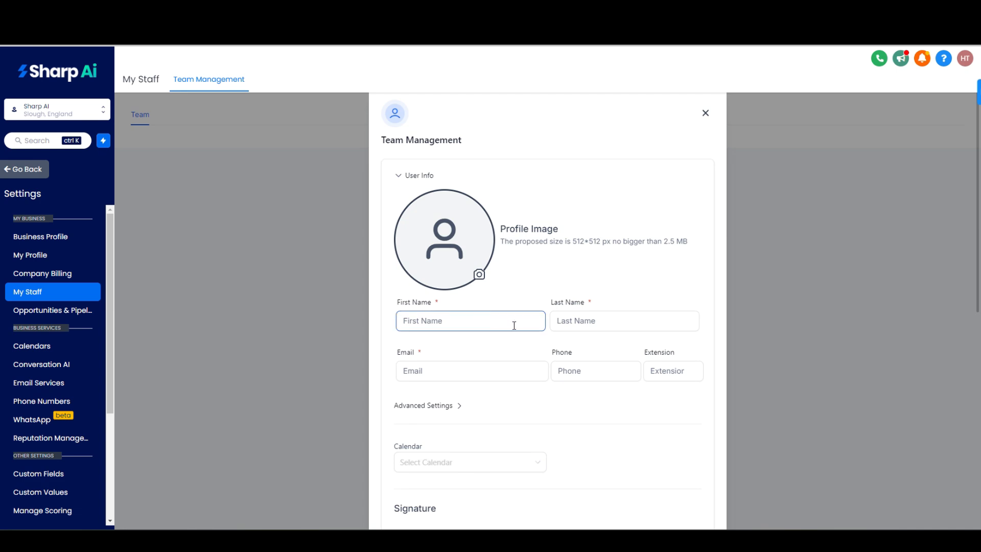
pyautogui.scroll(-5, 500, 347)
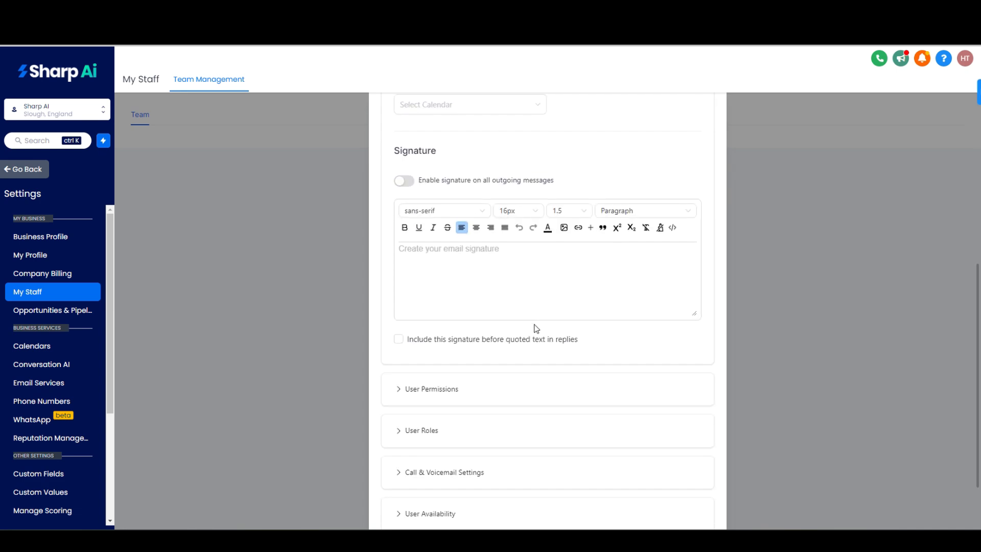
pyautogui.scroll(4, 540, 324)
pyautogui.scroll(-6, 541, 324)
# Step: Review the new employee's user permissions and enable Only Assigned Data, accepting the confirmation
pyautogui.click(440, 308)
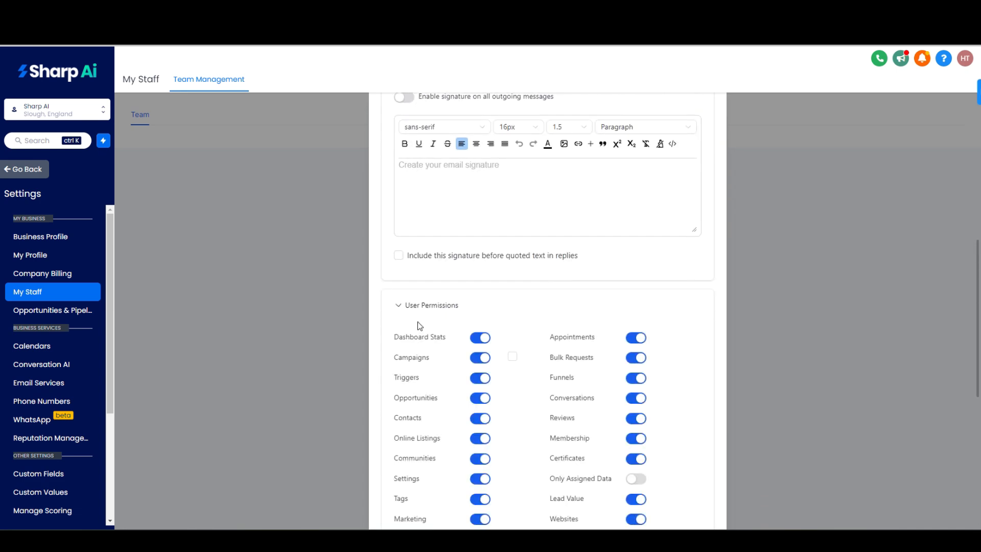
pyautogui.scroll(-3, 420, 326)
pyautogui.scroll(-3, 481, 392)
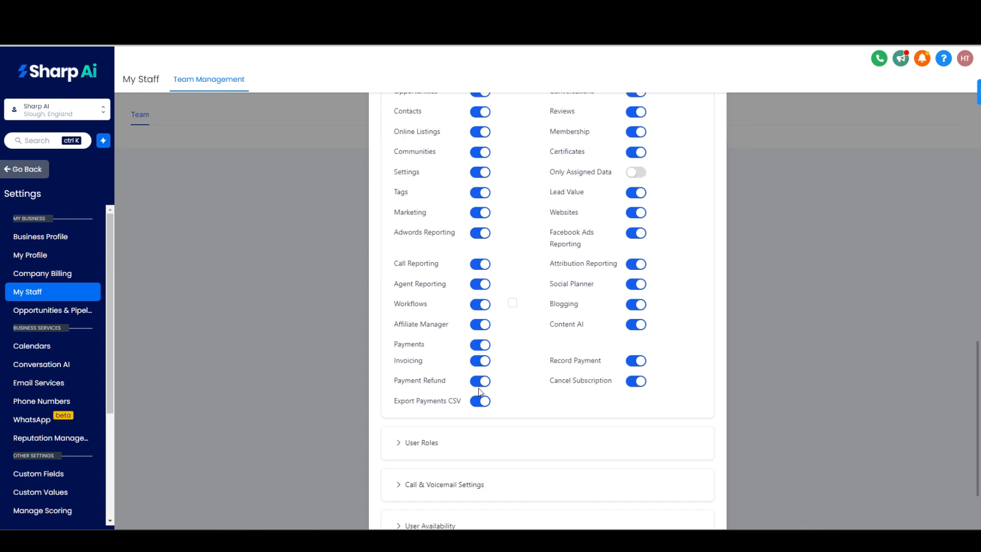
pyautogui.scroll(3, 480, 389)
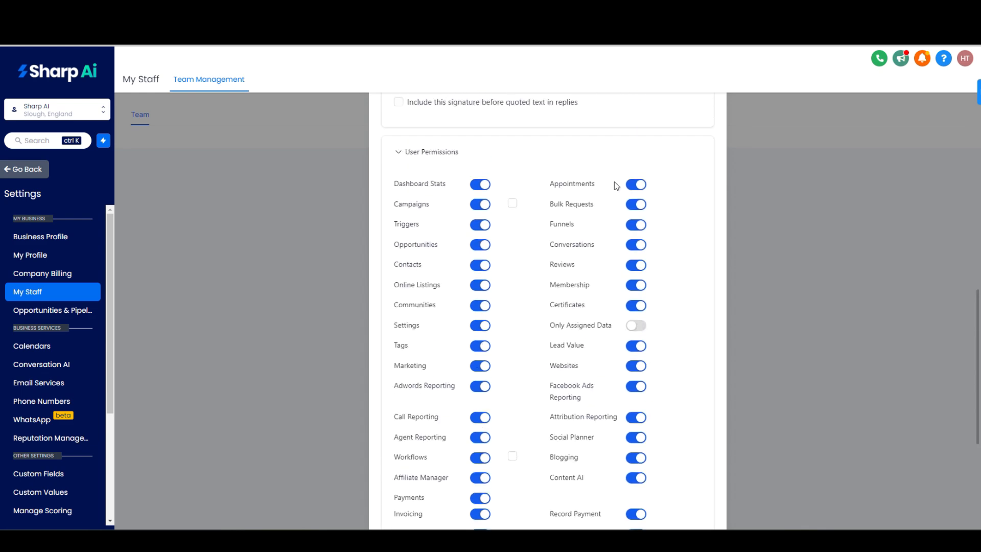
pyautogui.scroll(-5, 633, 364)
pyautogui.scroll(3, 581, 335)
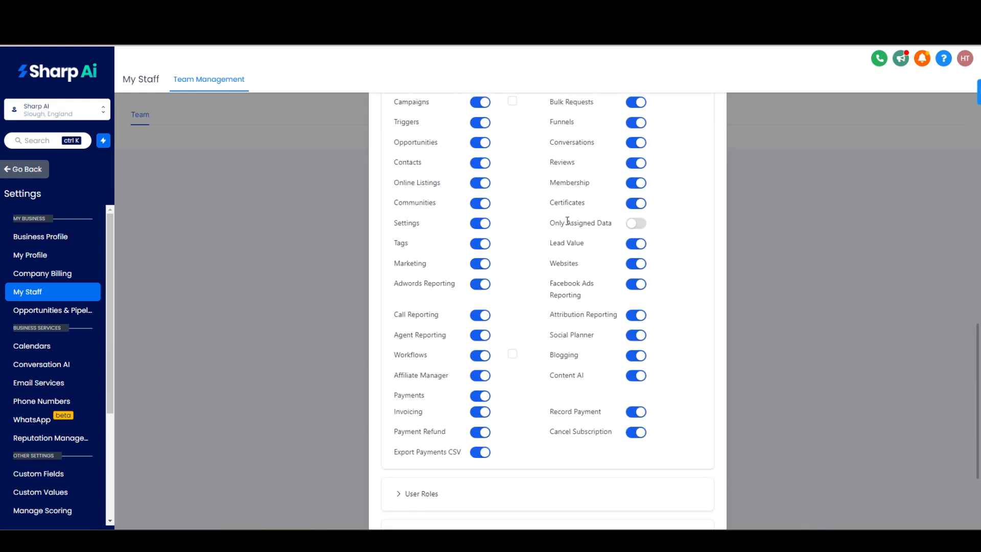
pyautogui.click(633, 224)
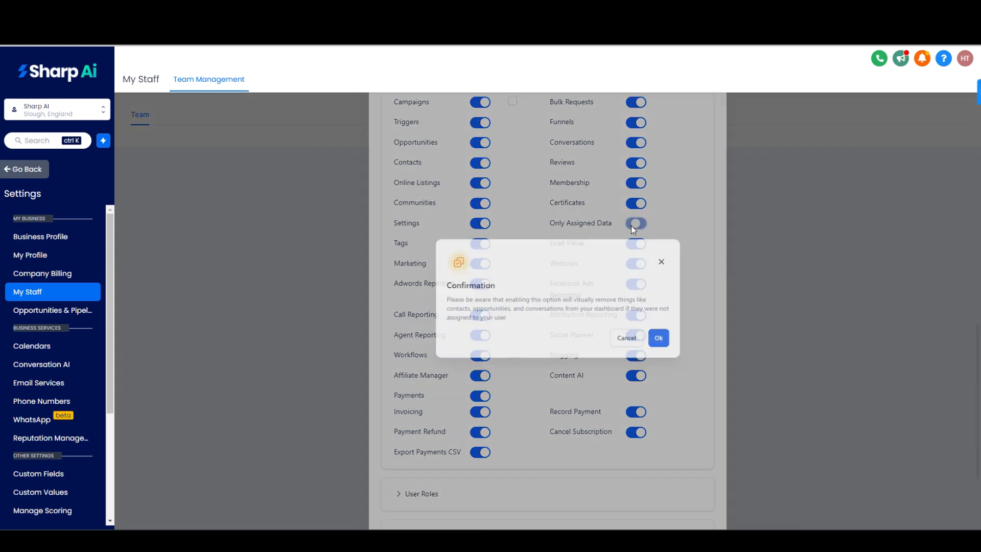
pyautogui.click(663, 356)
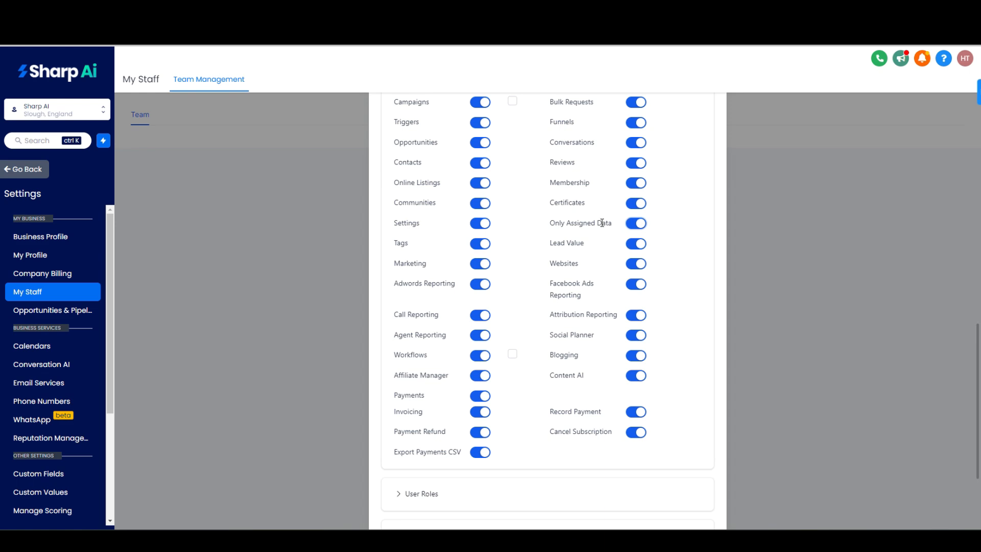
# Step: Check the User Roles section with the Admin role and close the employee form without saving
pyautogui.scroll(-3, 577, 223)
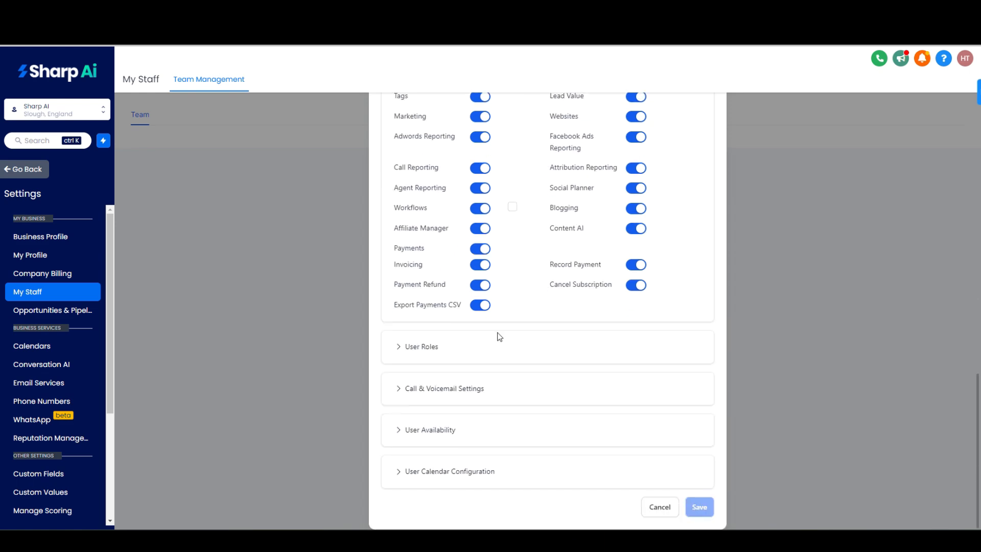
pyautogui.click(499, 339)
pyautogui.click(473, 384)
pyautogui.click(466, 386)
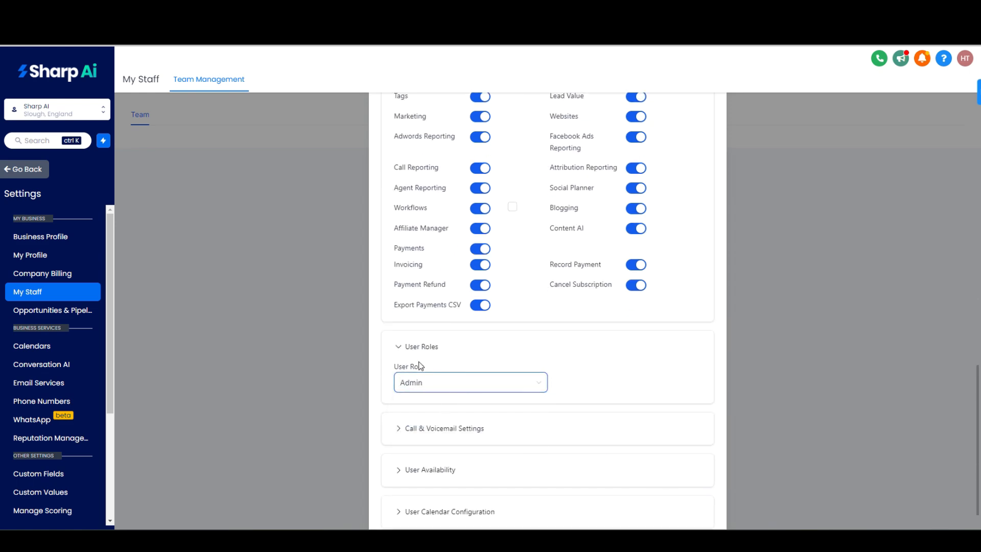
pyautogui.scroll(-2, 444, 372)
pyautogui.scroll(3, 542, 412)
pyautogui.scroll(10, 542, 409)
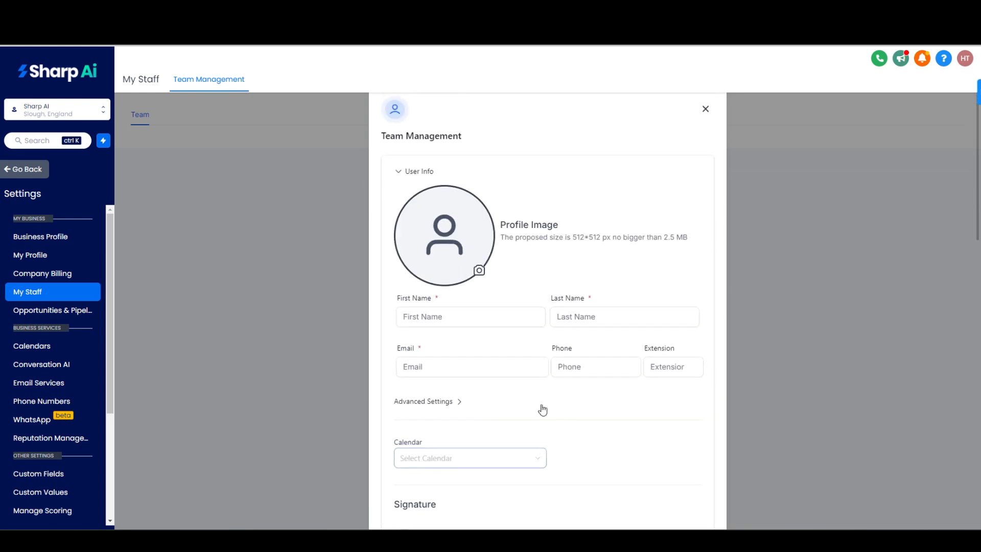
pyautogui.click(703, 110)
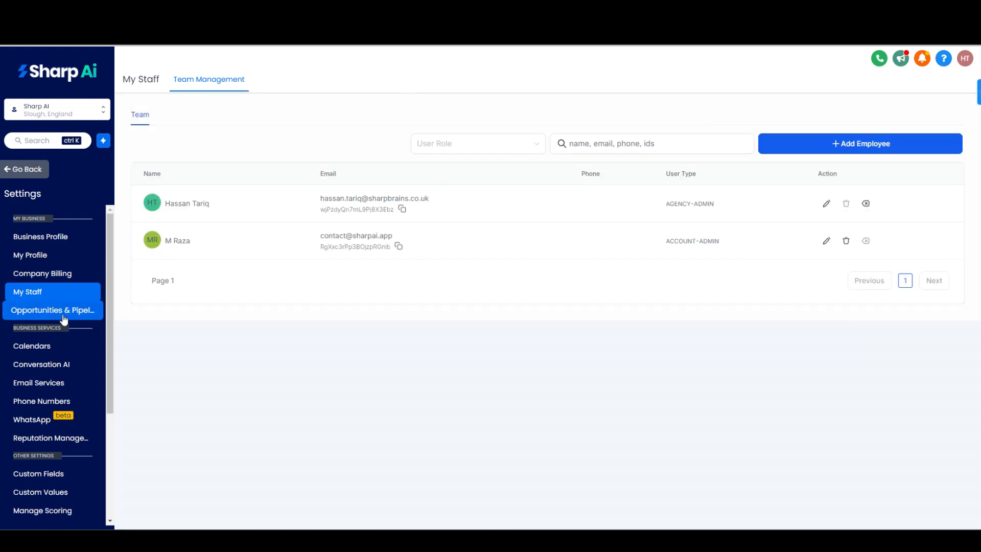
# Step: Open the Conversation AI settings and choose SMS as a supported channel
pyautogui.click(68, 375)
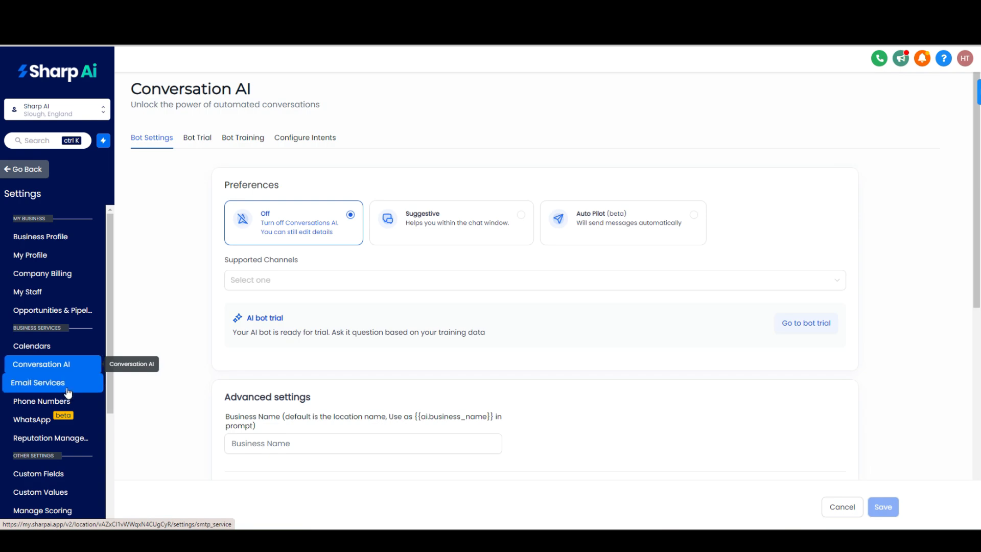
pyautogui.click(430, 286)
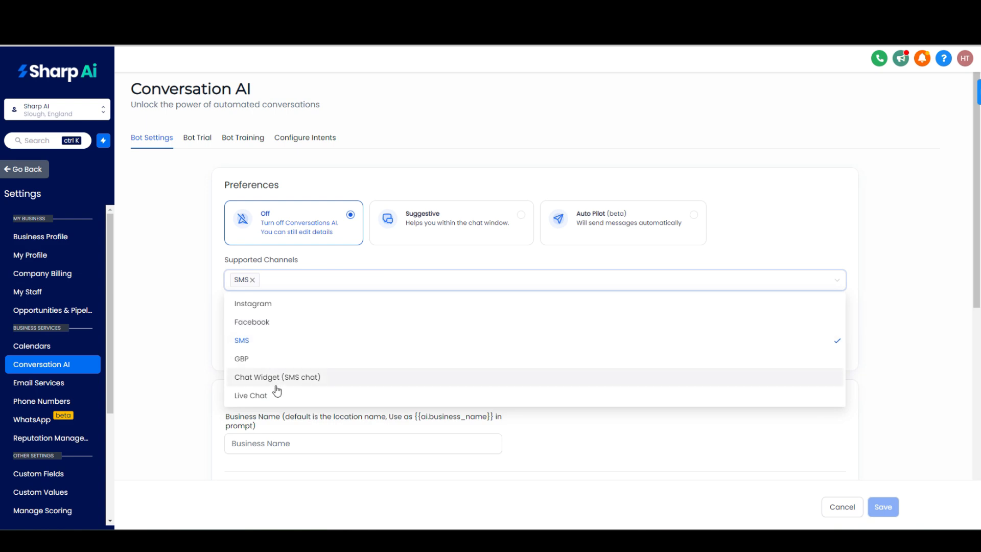
pyautogui.click(179, 387)
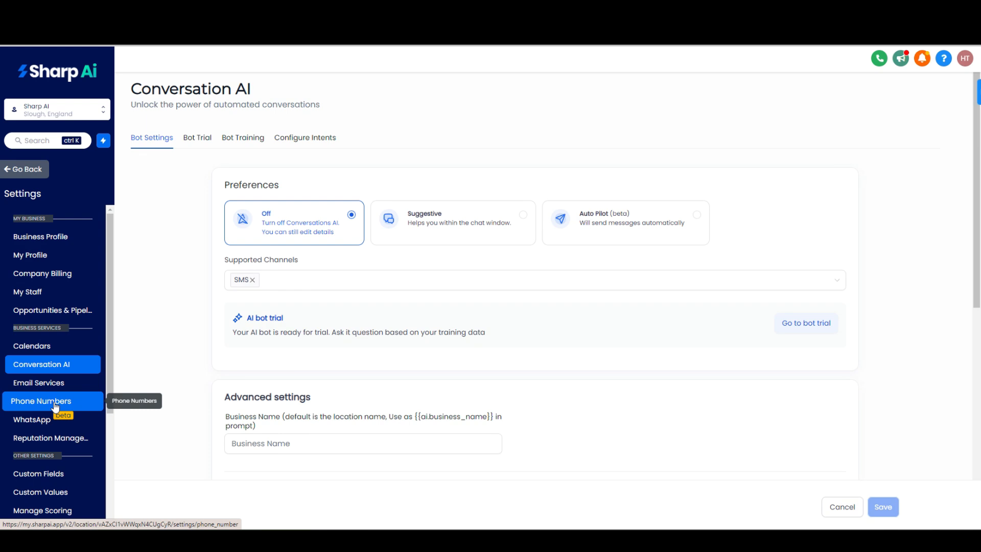
# Step: View the Phone Numbers settings, look through the remaining settings sections, and return to the main navigation
pyautogui.click(55, 405)
pyautogui.scroll(-2, 53, 404)
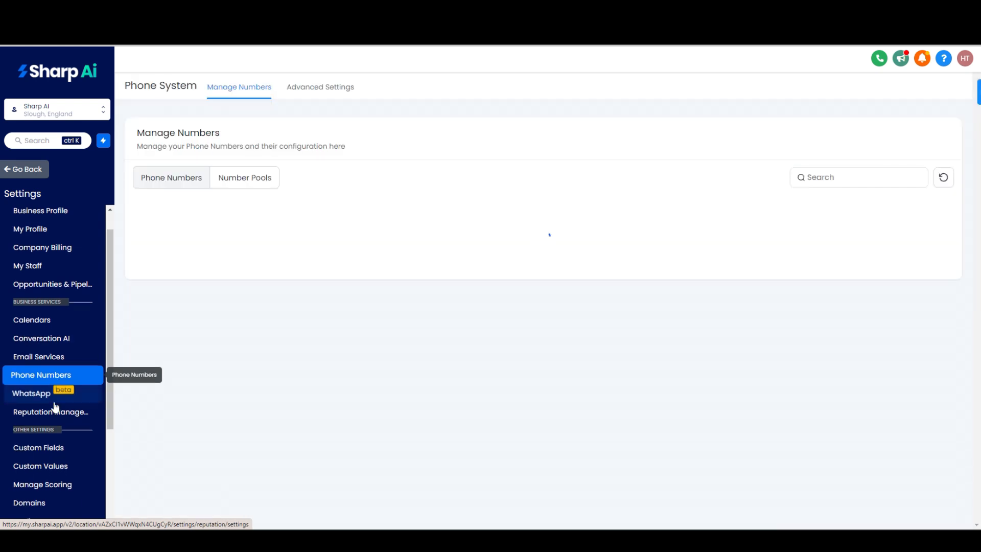
pyautogui.scroll(-3, 47, 372)
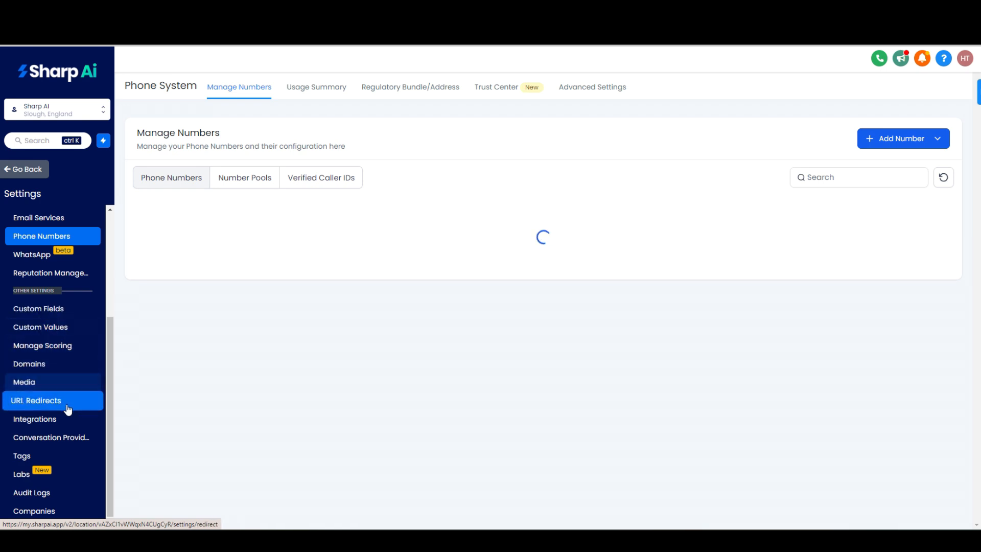
pyautogui.scroll(5, 61, 476)
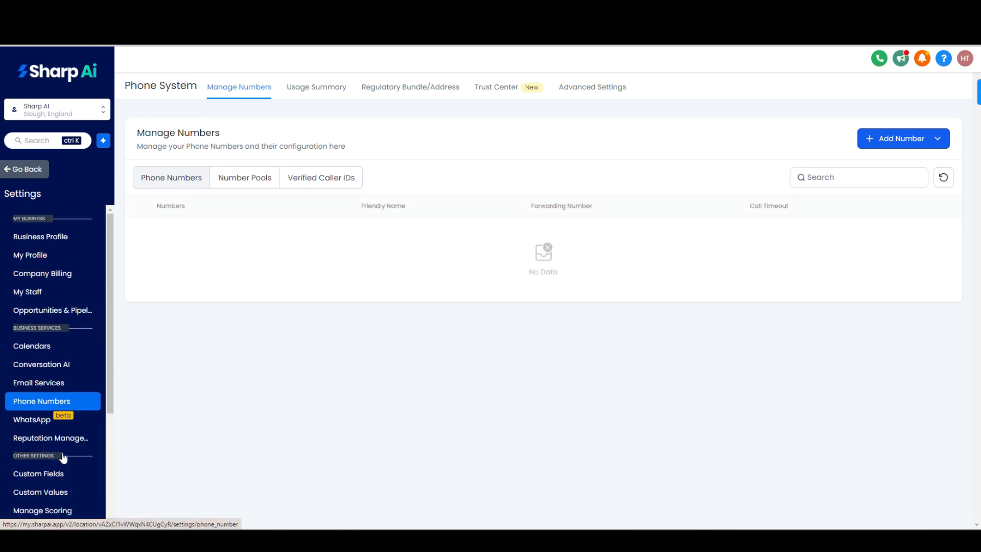
pyautogui.click(24, 169)
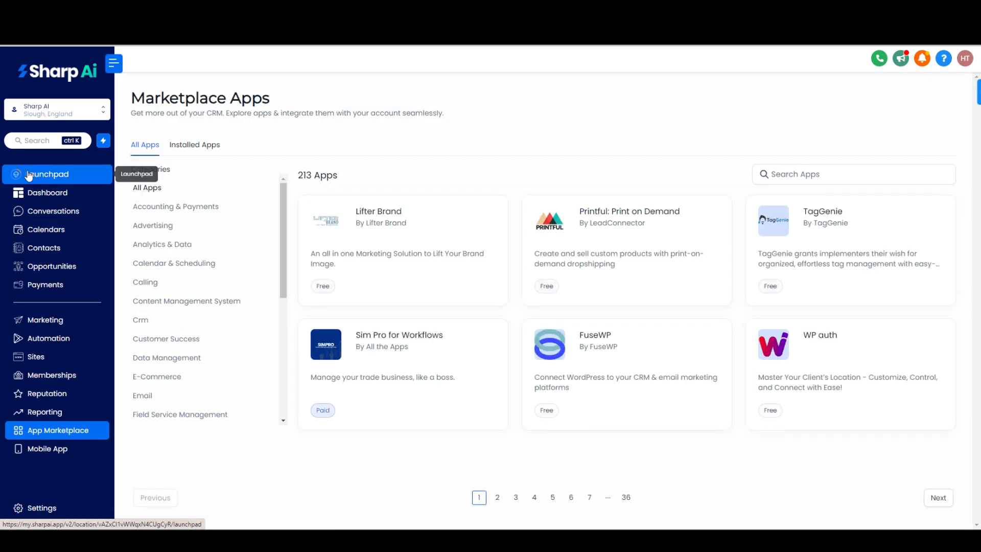